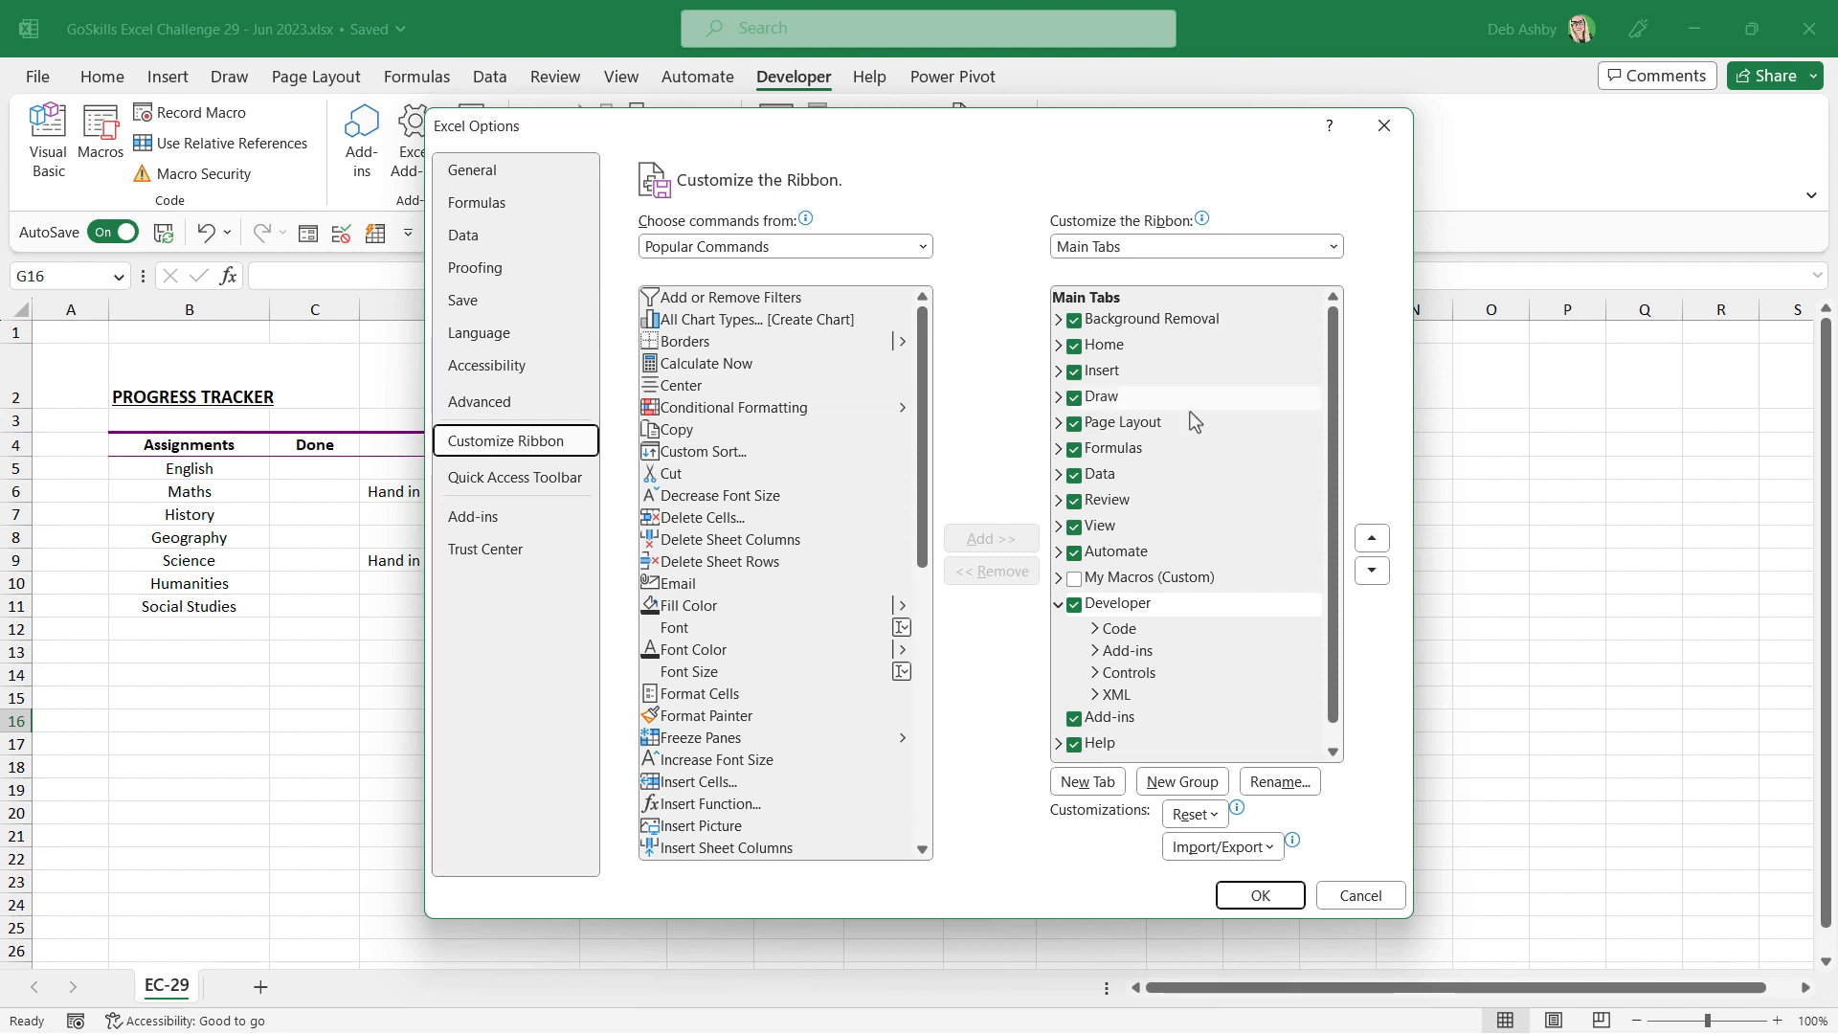
Check that the Developer tab is enabled in the ribbon customization and apply the settings
{"action": "scroll", "coordinate": [1335, 421], "scroll_direction": "down", "scroll_amount": 1}
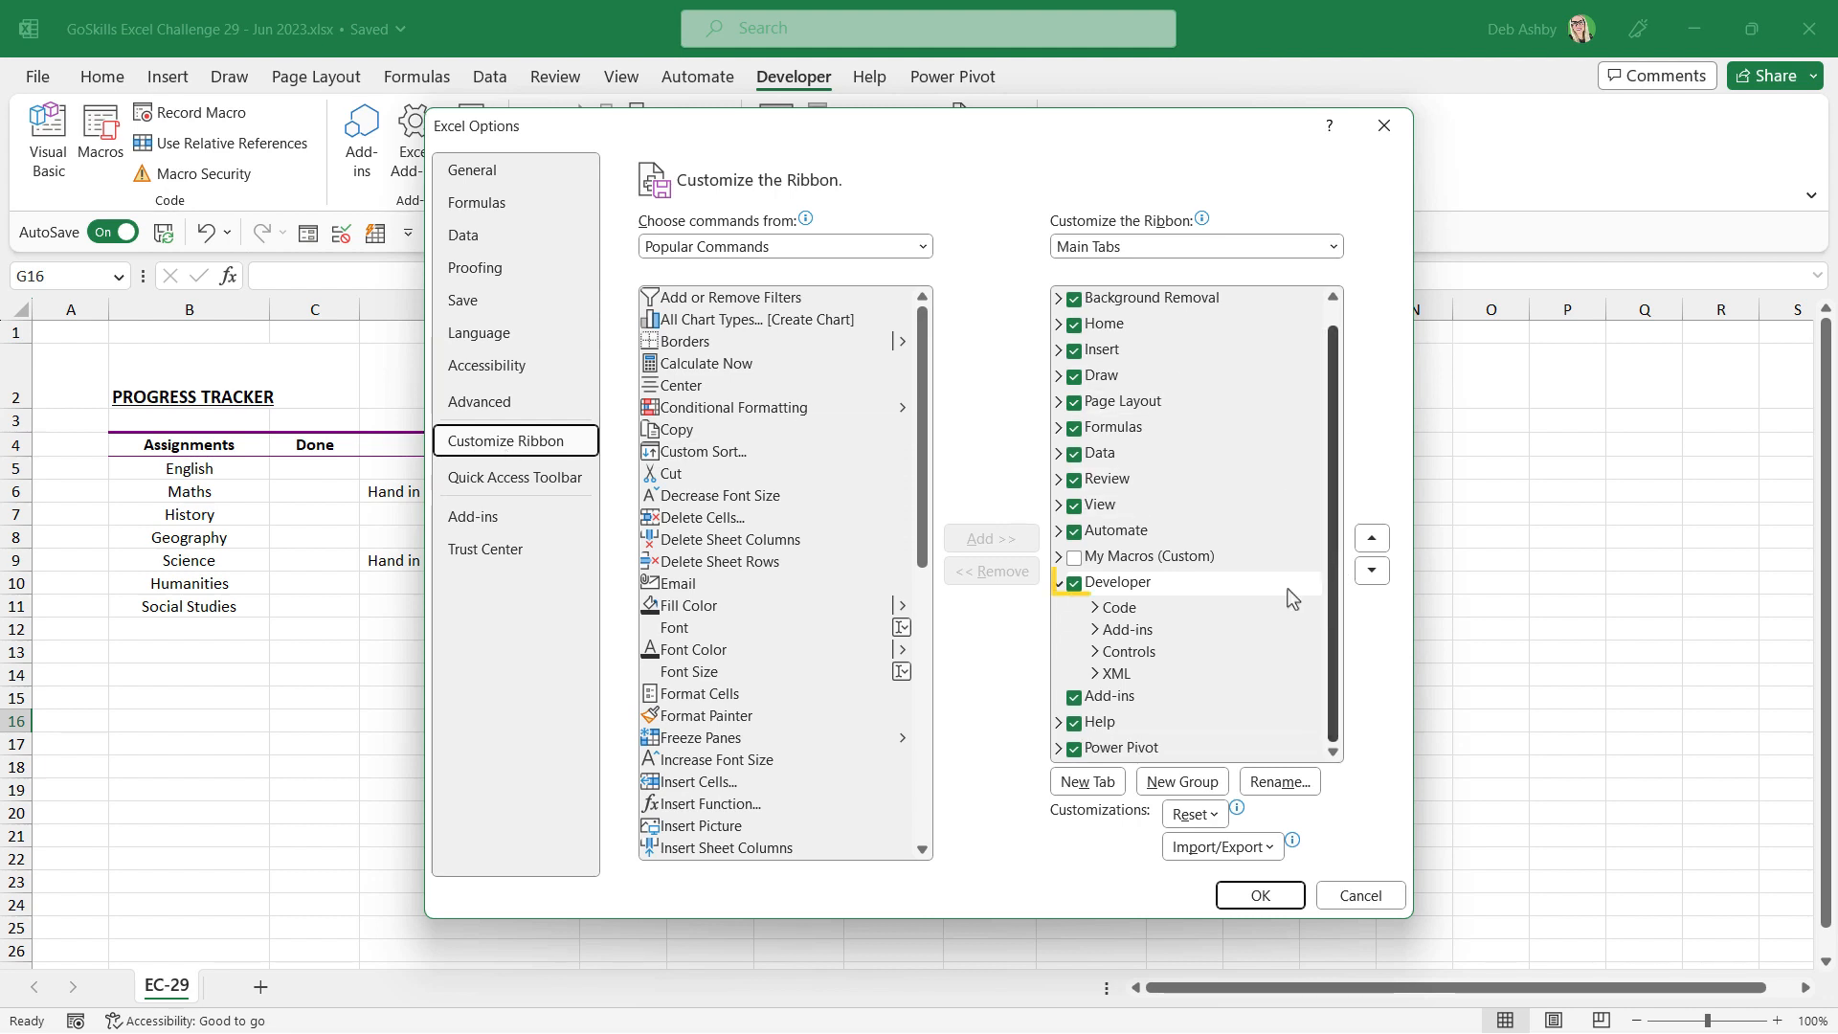
{"action": "left_click", "coordinate": [1259, 895]}
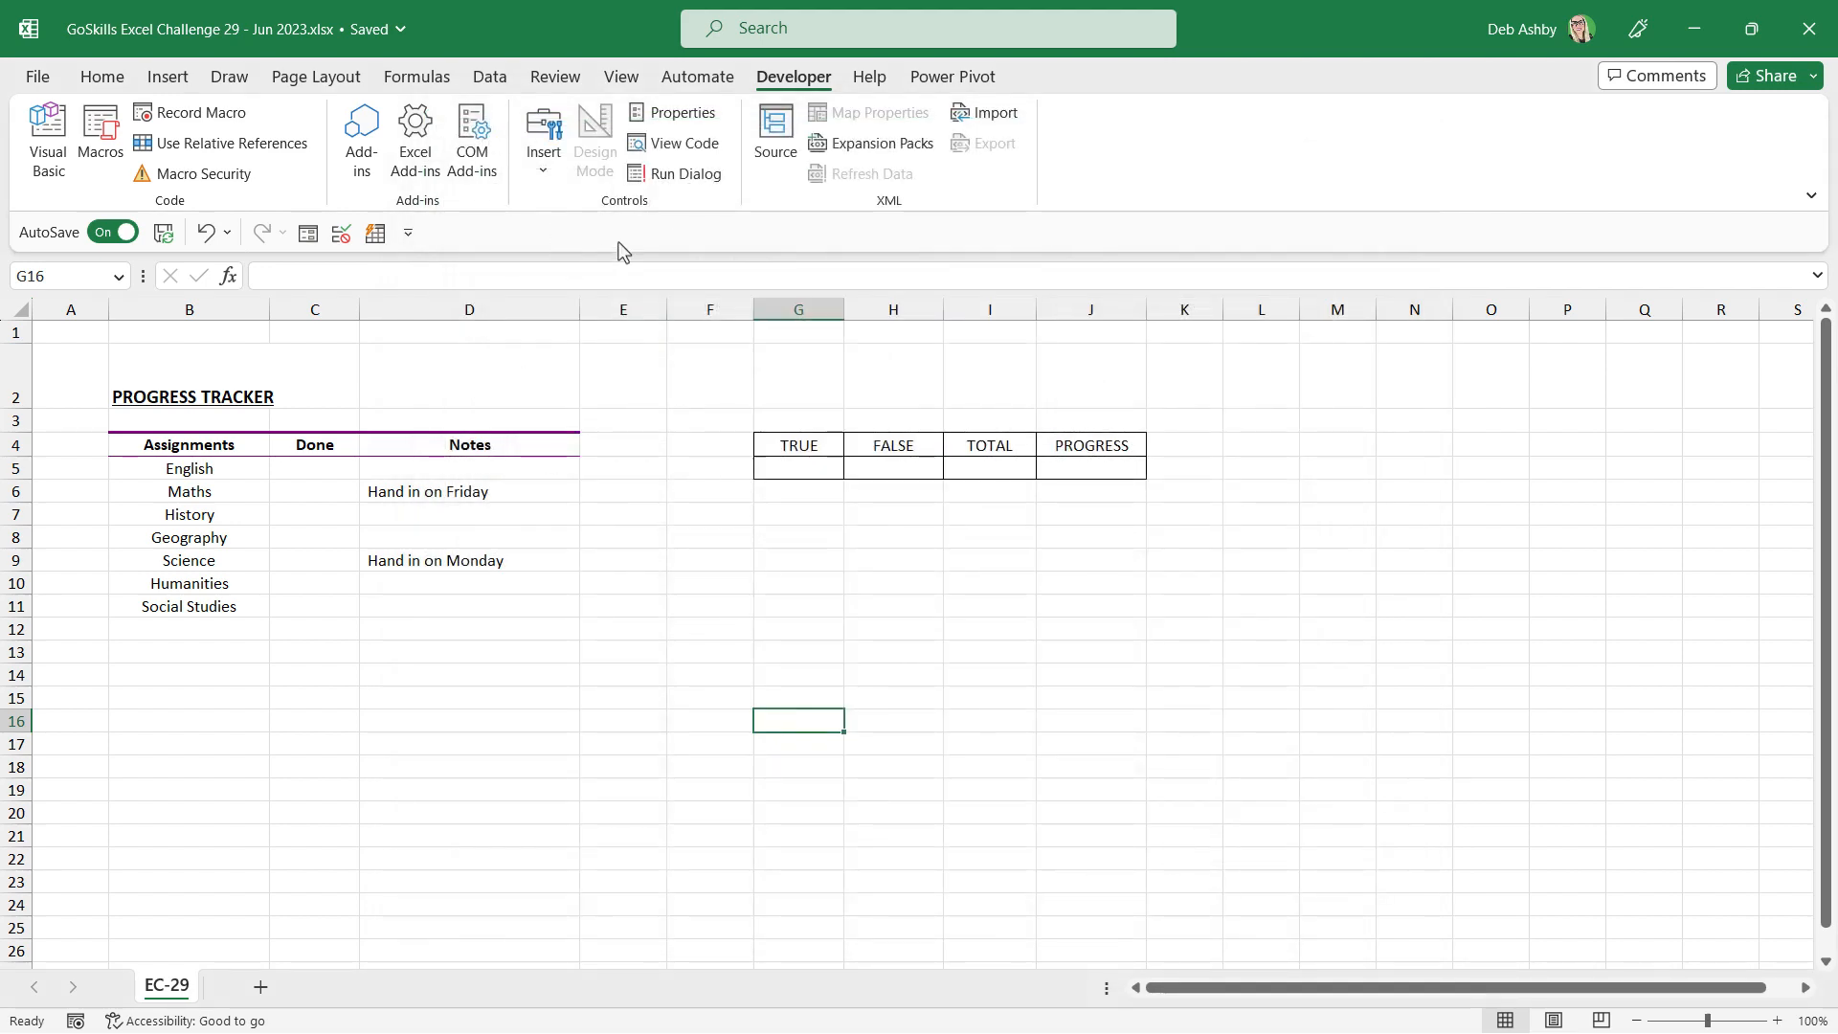
Draw a small form-control check box in cell E9, next to the note in the Science row
{"action": "left_click", "coordinate": [548, 173]}
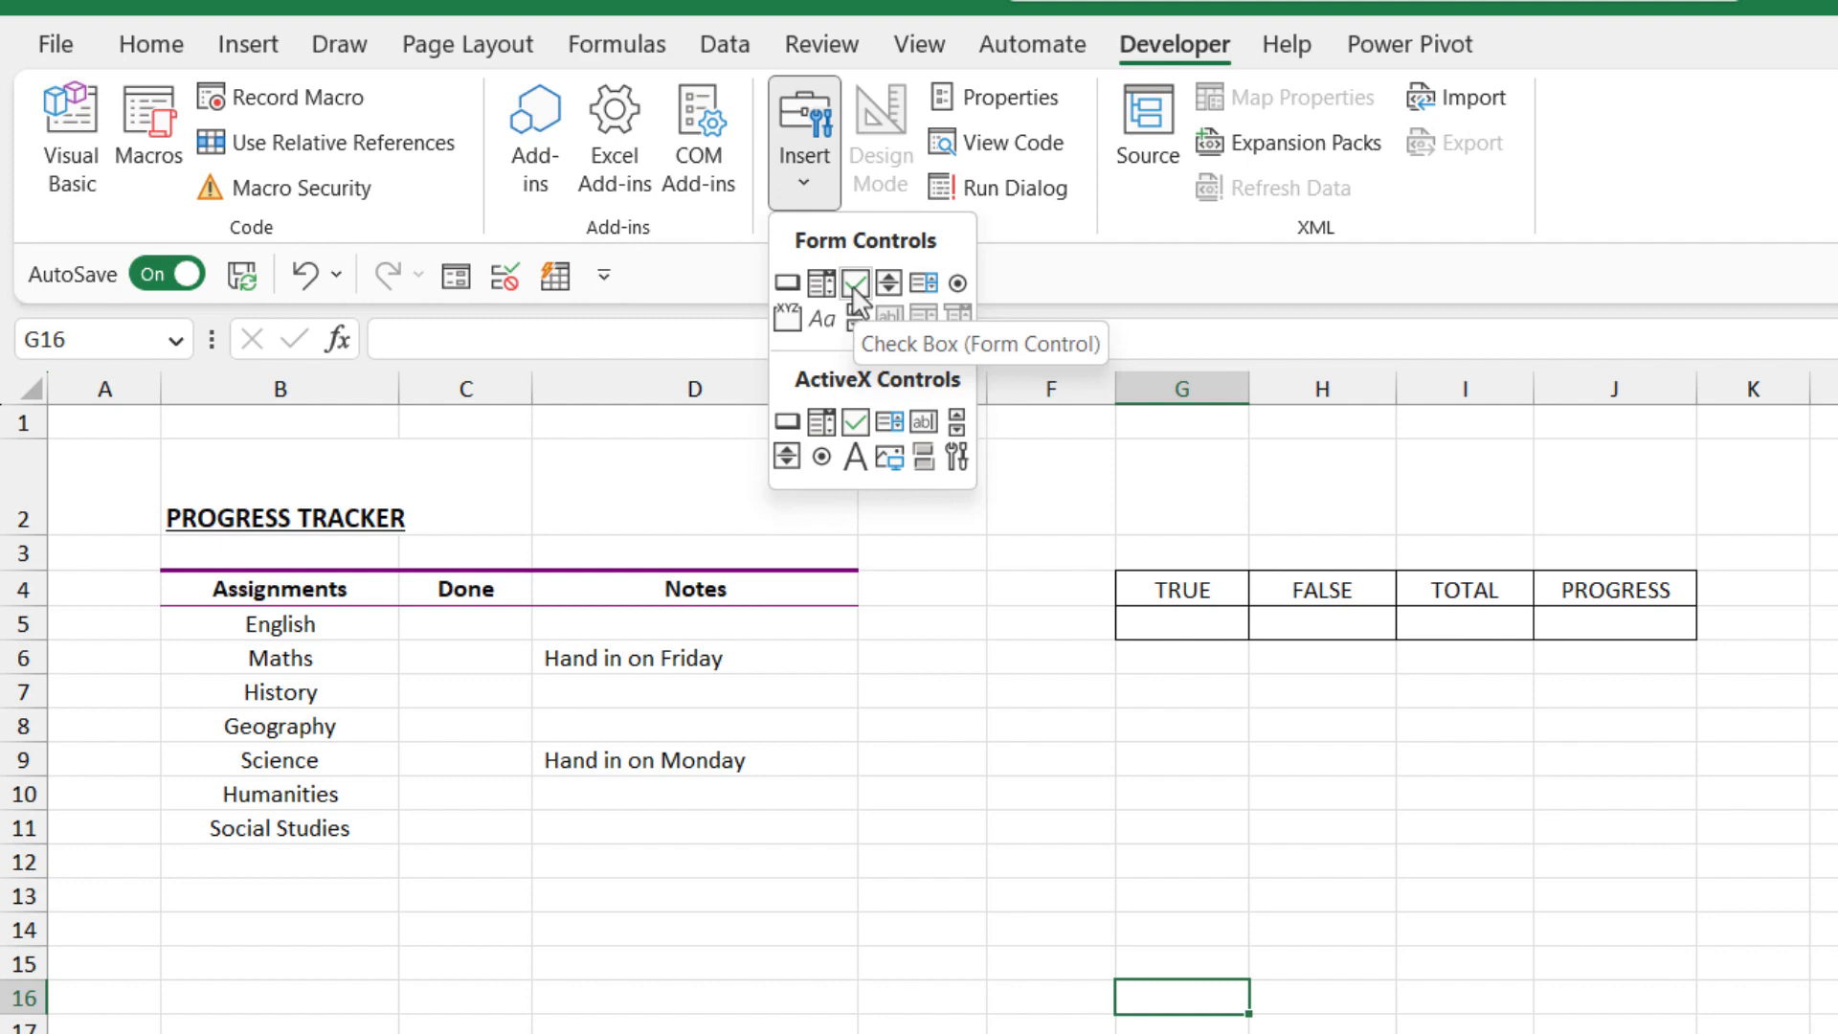
{"action": "left_click", "coordinate": [852, 286]}
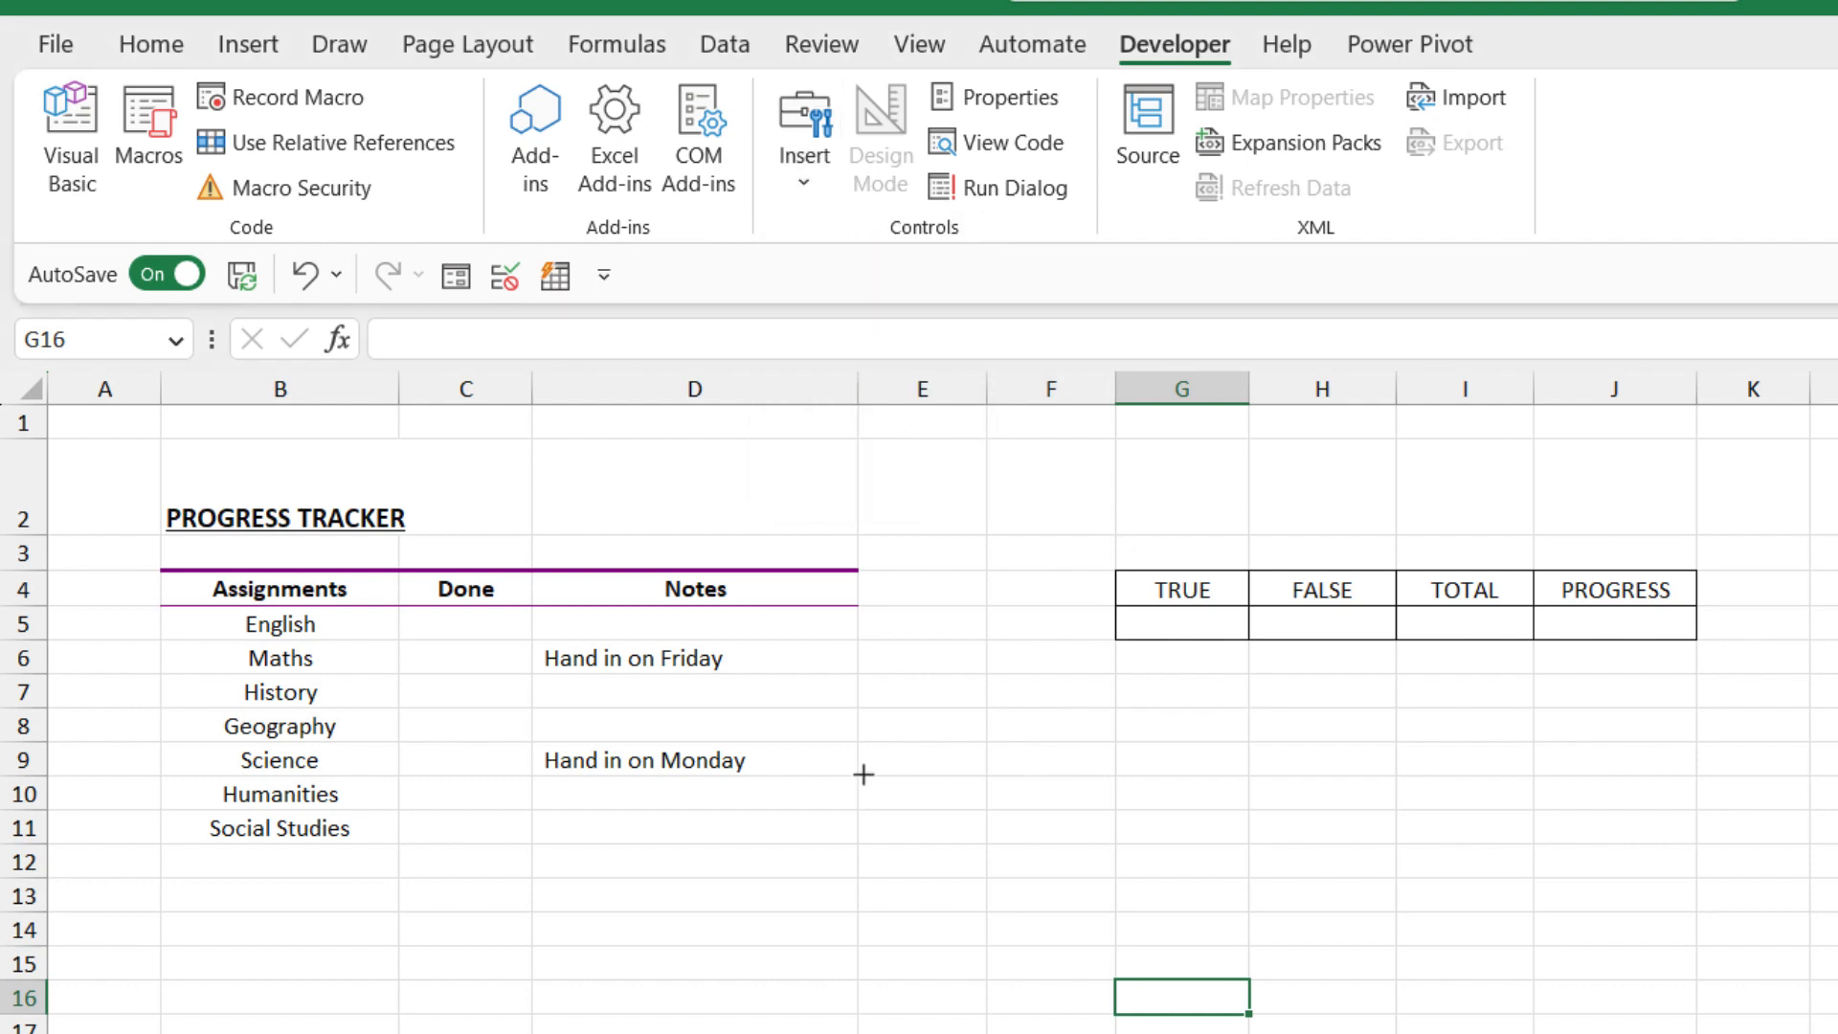
{"action": "left_click_drag", "start_coordinate": [876, 751], "coordinate": [927, 800]}
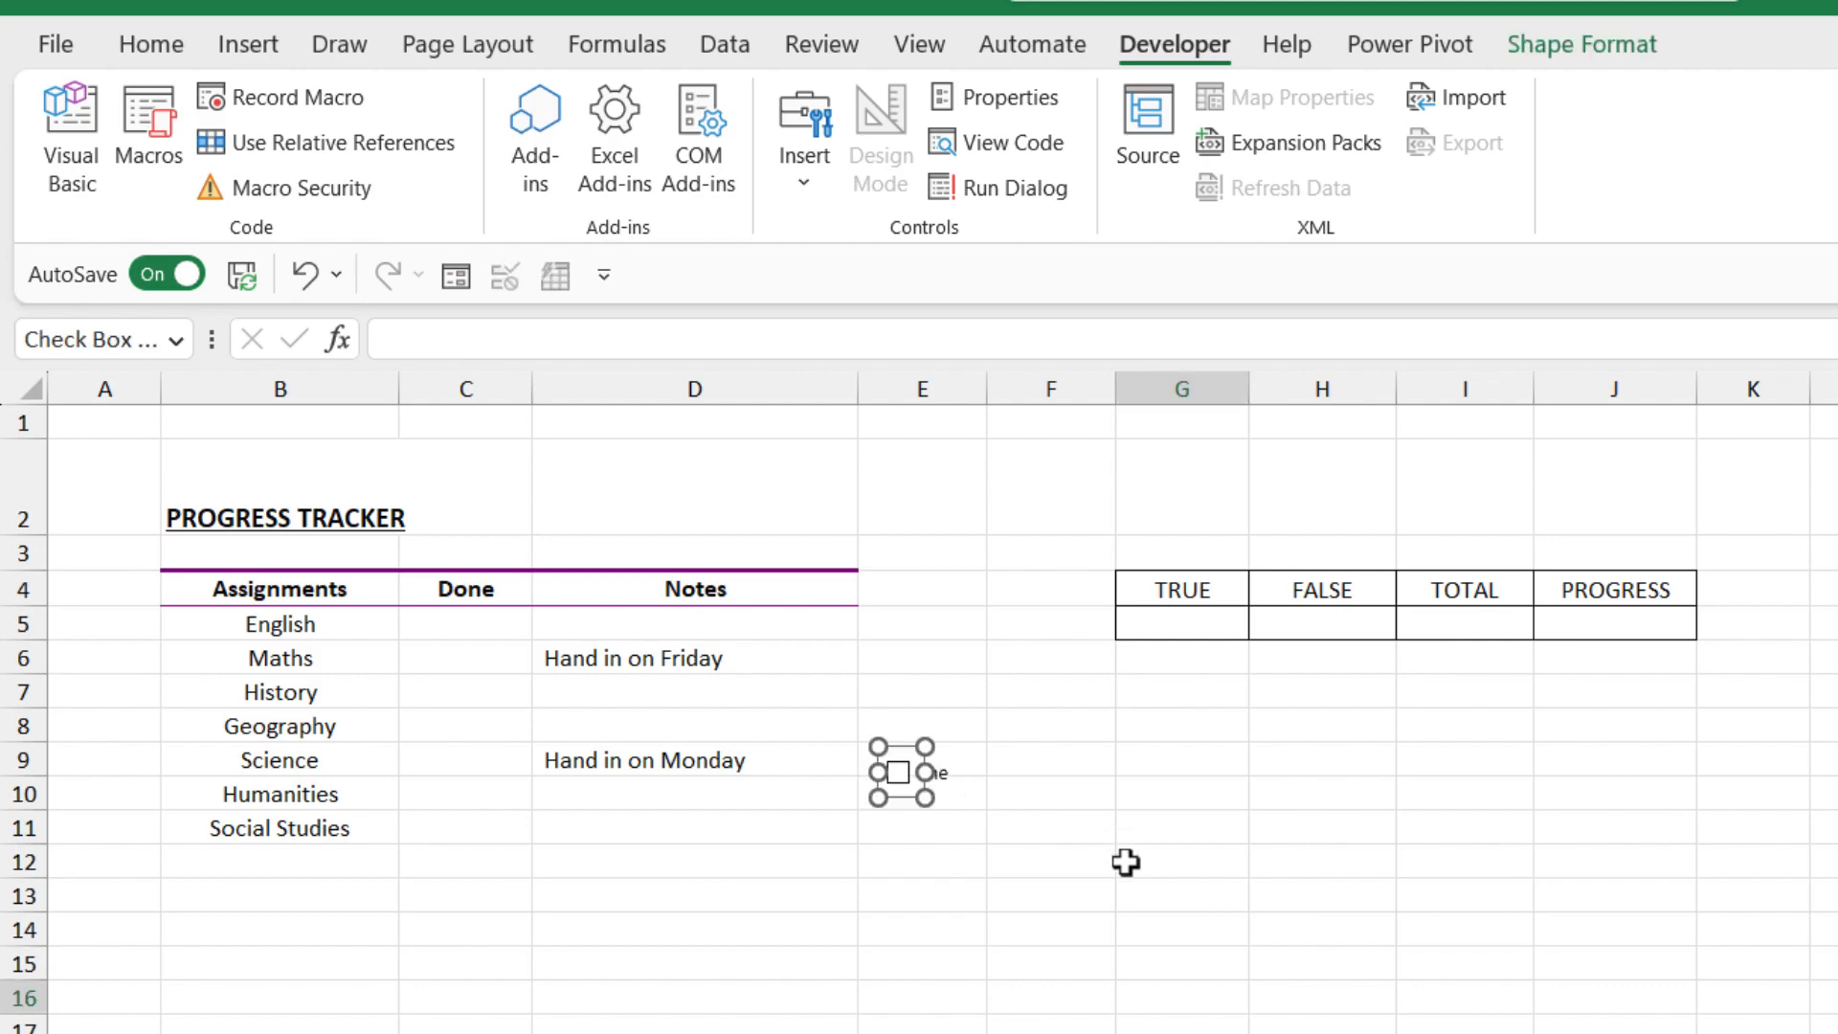
{"action": "left_click_drag", "start_coordinate": [900, 747], "coordinate": [914, 742]}
Link the sample check box in E9 to cell F9 through its control format settings
{"action": "right_click", "coordinate": [916, 765]}
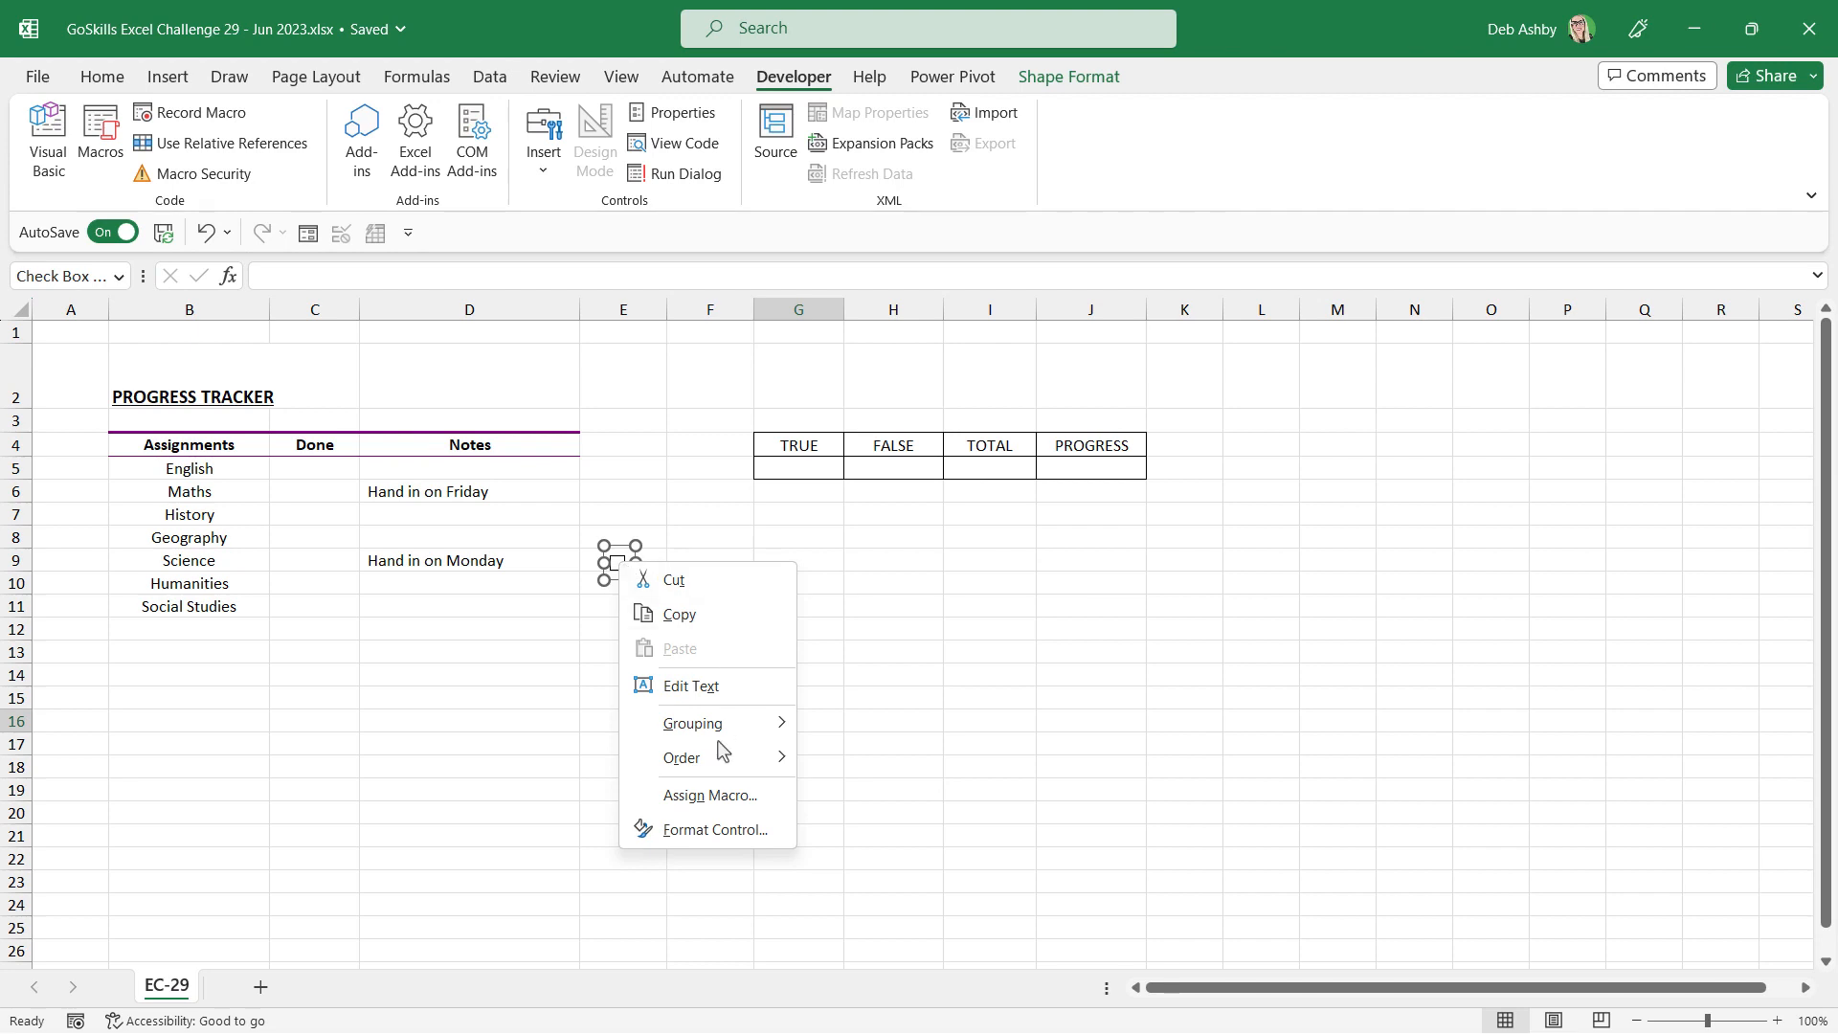
{"action": "left_click", "coordinate": [714, 829]}
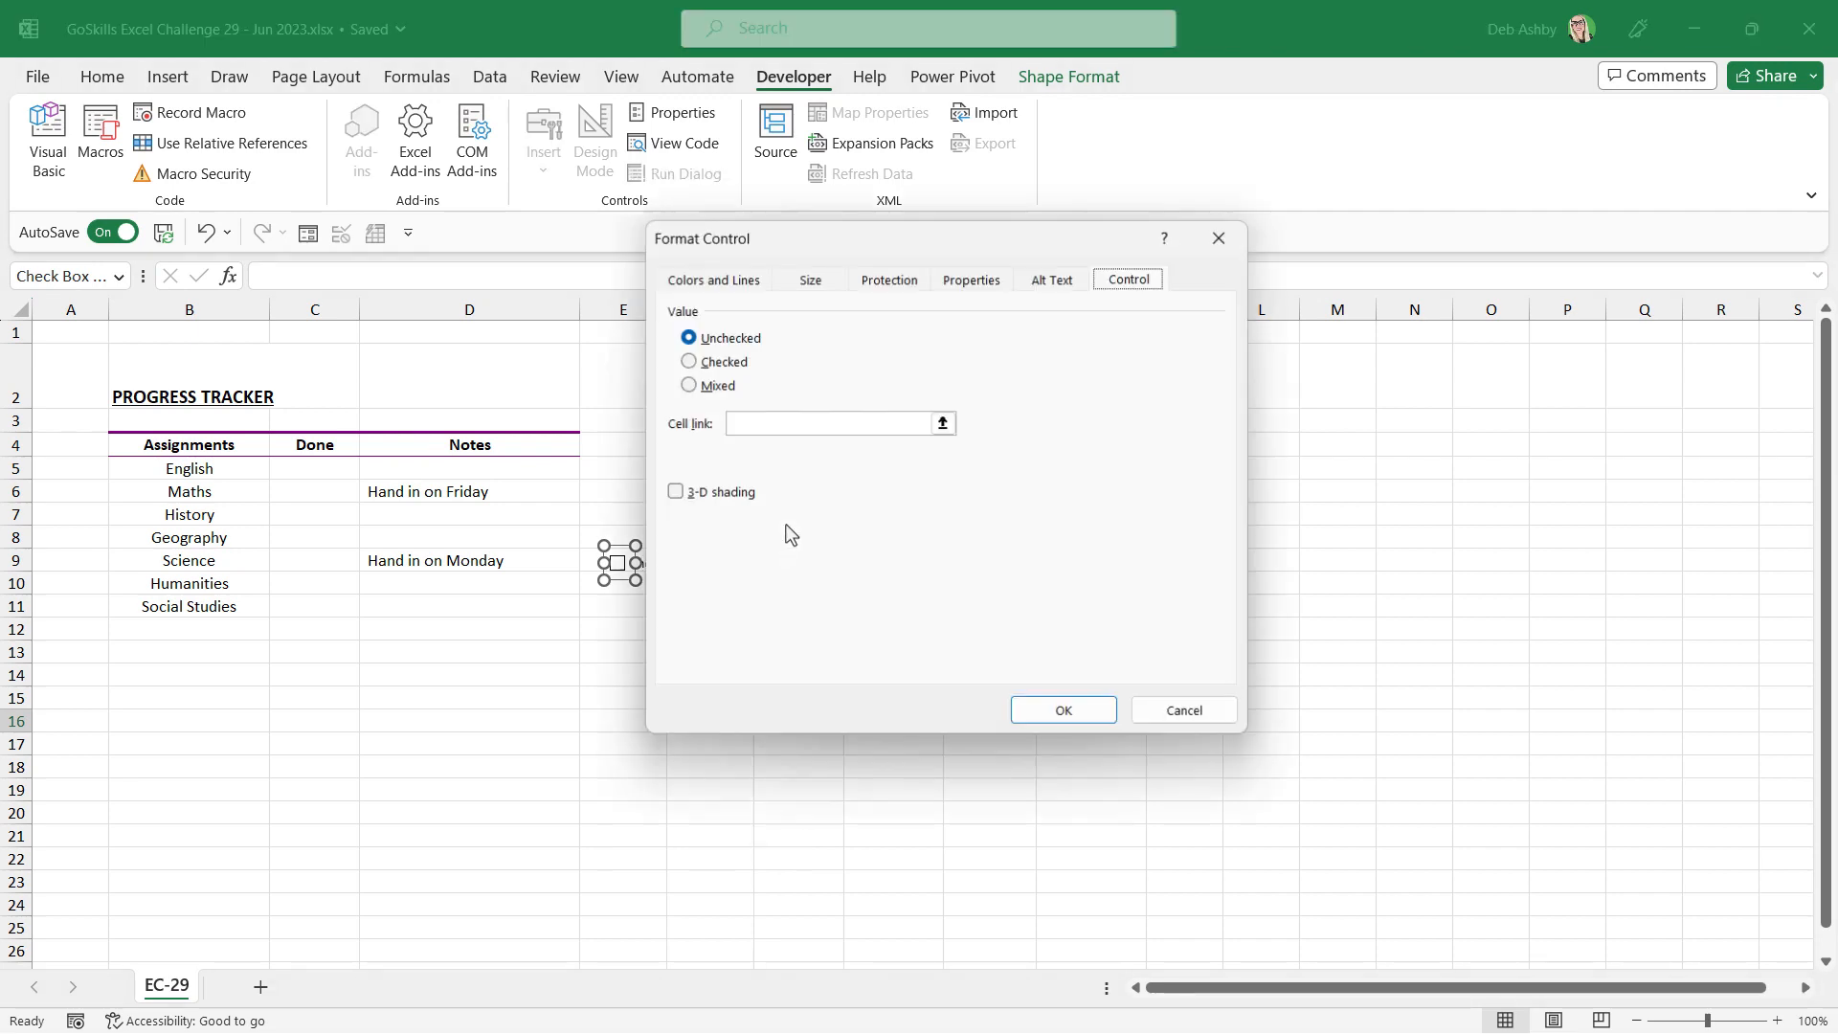
{"action": "left_click_drag", "start_coordinate": [804, 251], "coordinate": [993, 247]}
{"action": "left_click", "coordinate": [944, 422]}
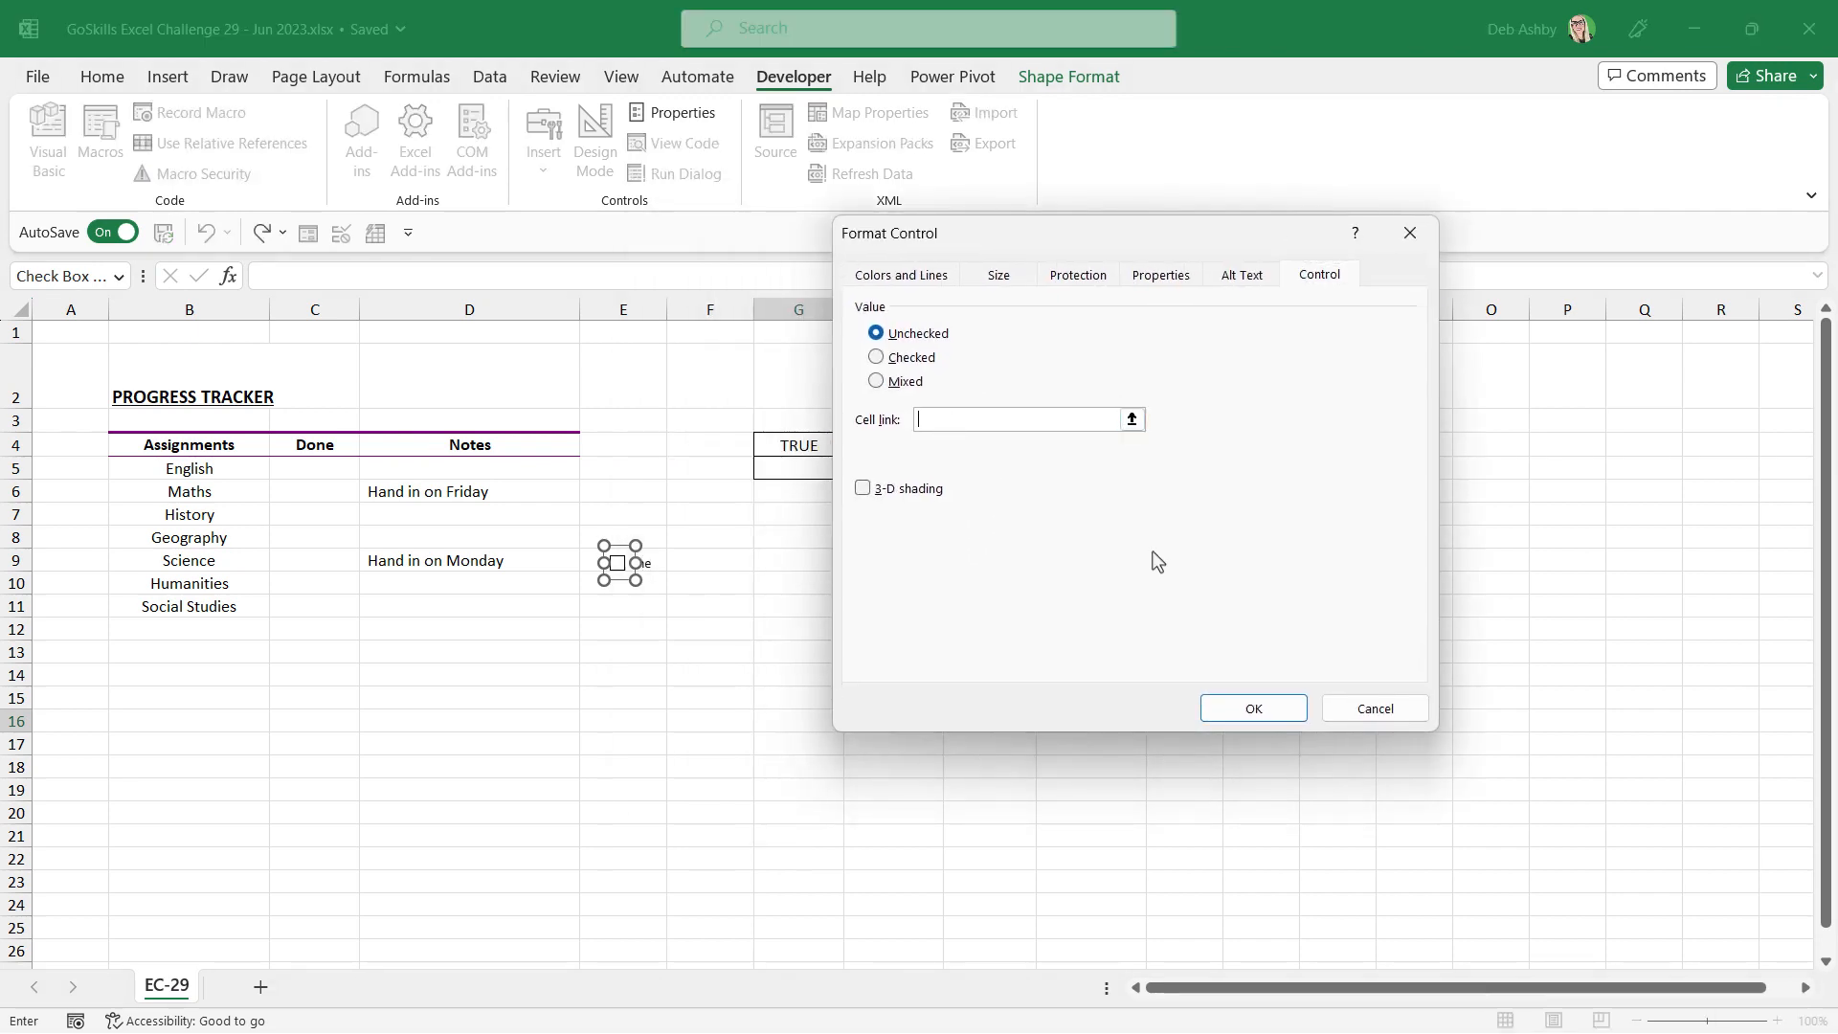
{"action": "left_click", "coordinate": [706, 561]}
{"action": "left_click", "coordinate": [1245, 712]}
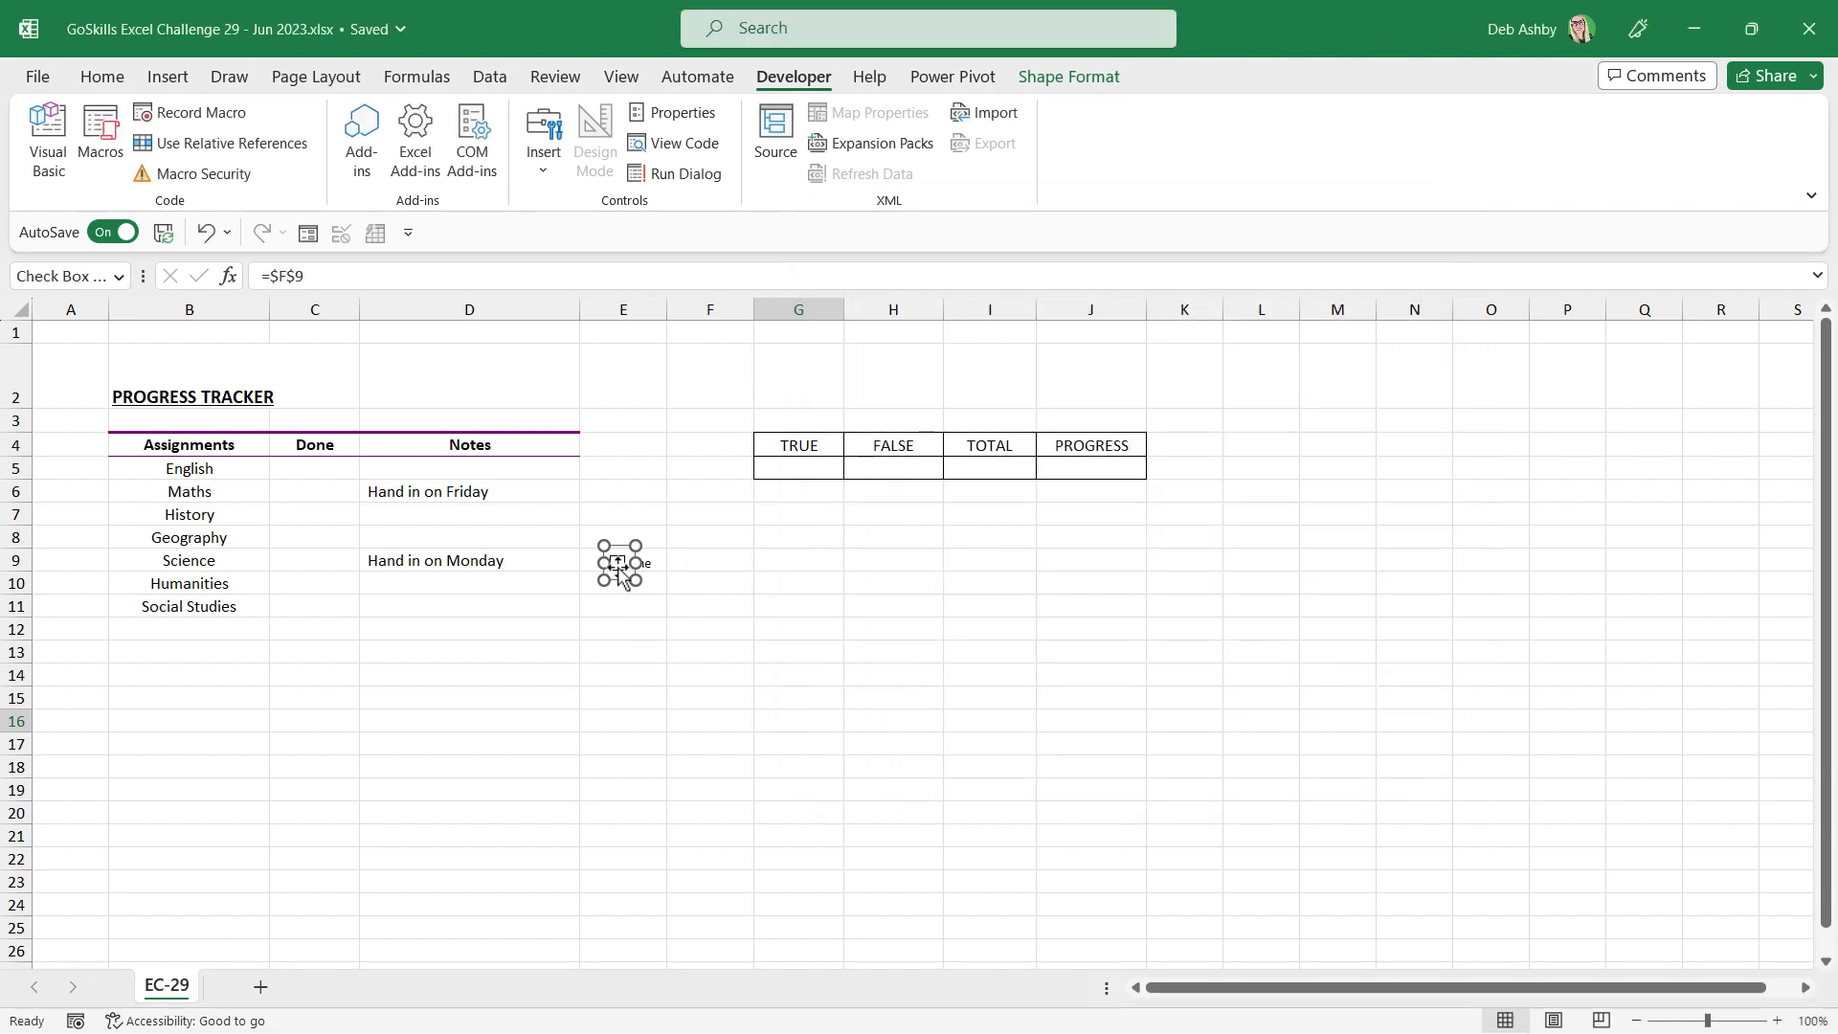
Toggle the sample check box to test its link, and clear it and its linked value from the sheet
{"action": "left_click", "coordinate": [620, 627]}
{"action": "left_click", "coordinate": [617, 564]}
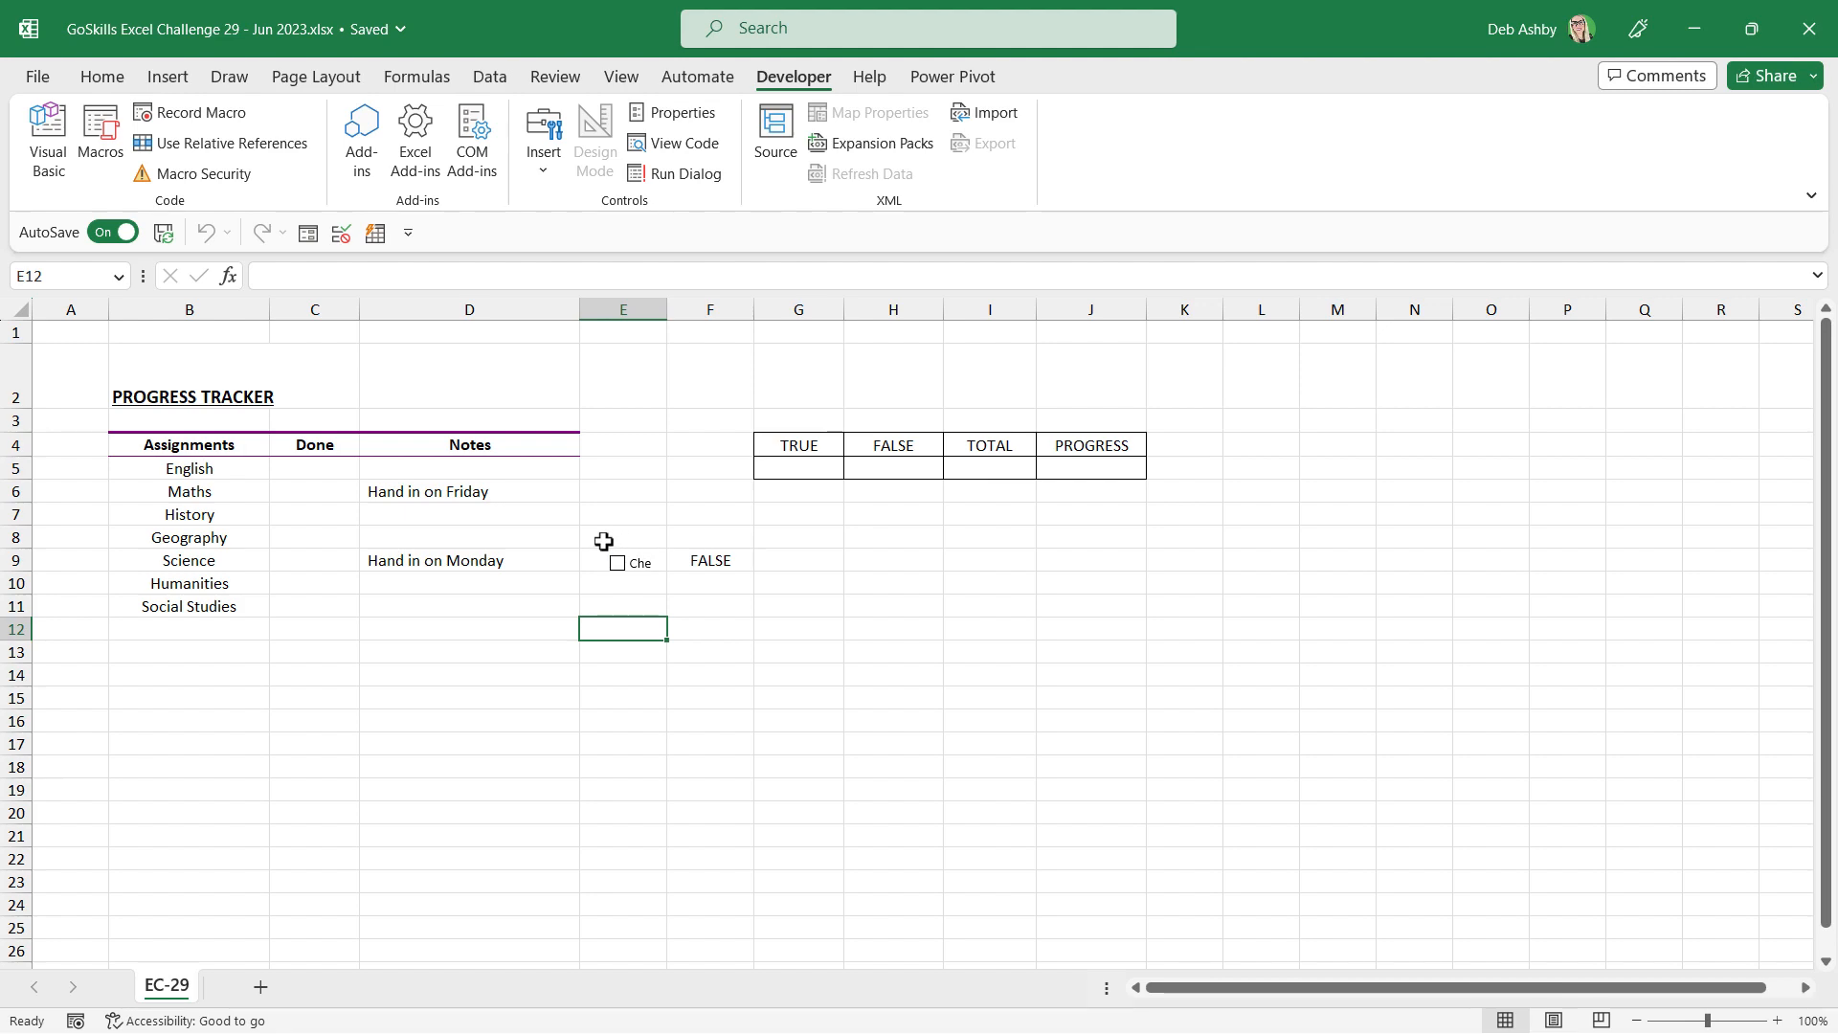
{"action": "left_click_drag", "start_coordinate": [603, 537], "coordinate": [742, 542]}
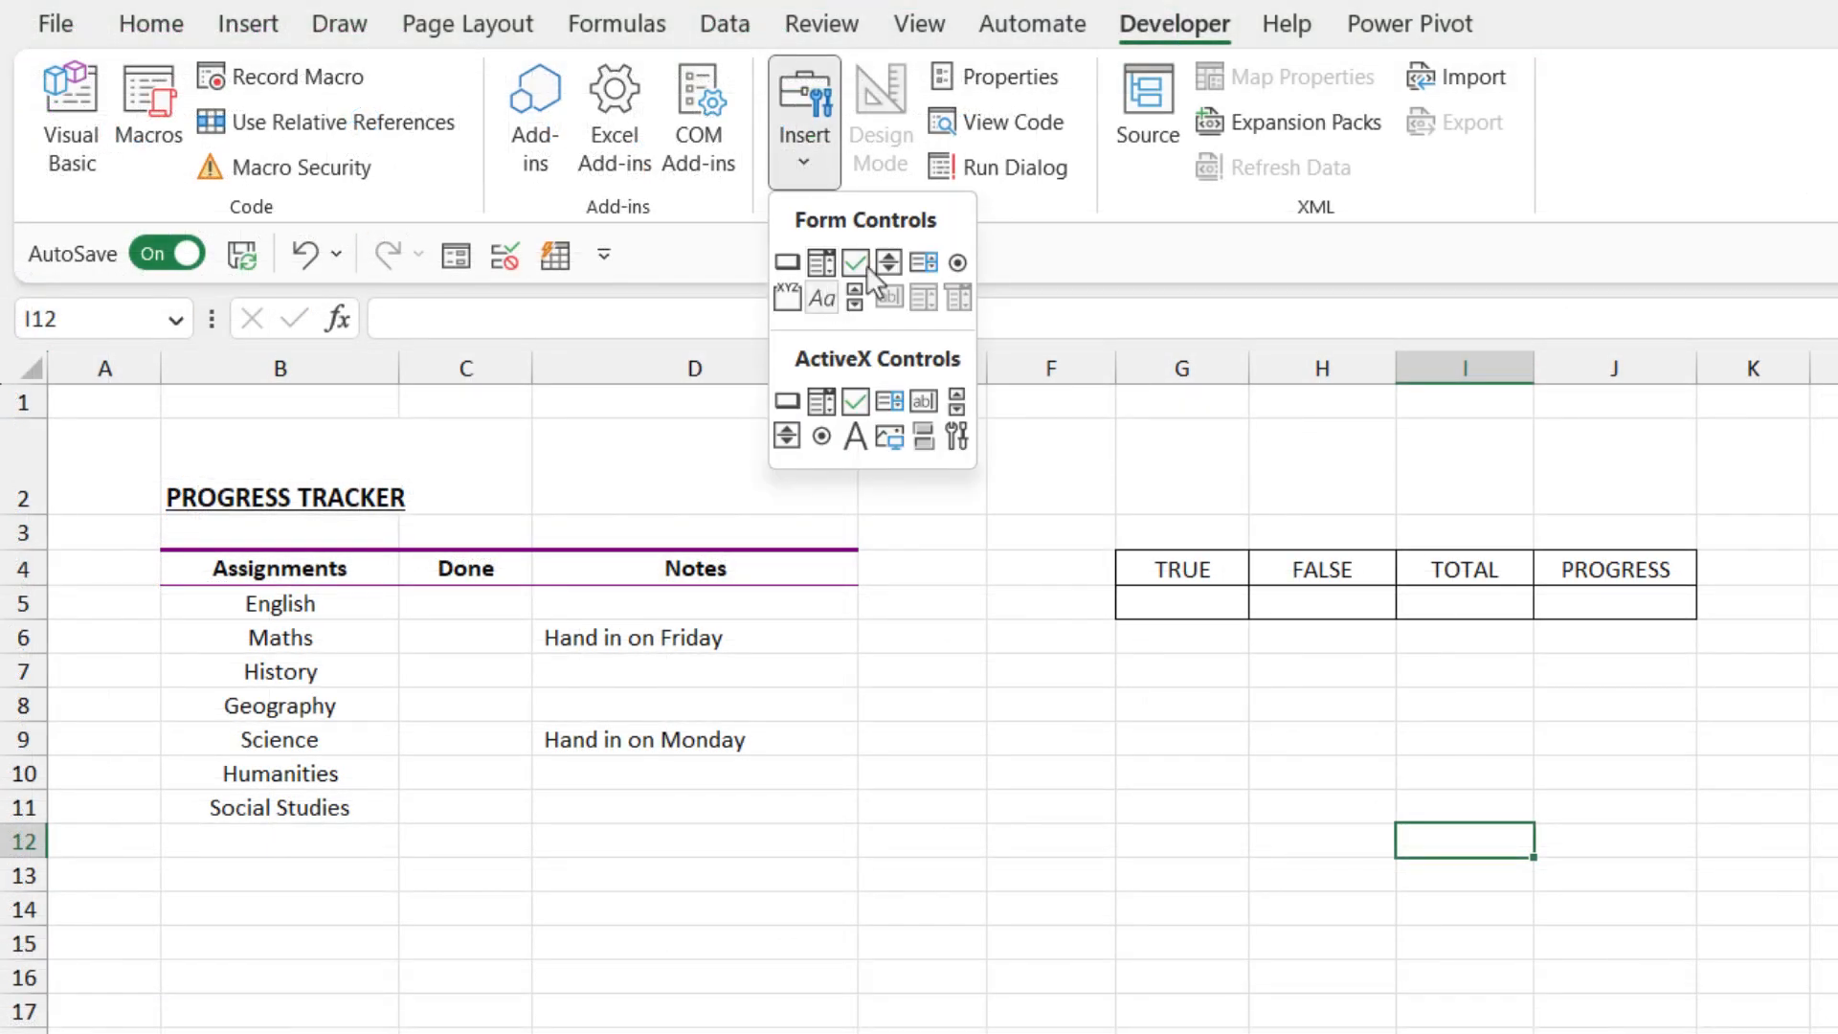
Draw a form-control check box in cell C5 for English and remove its label text
{"action": "left_click", "coordinate": [867, 260]}
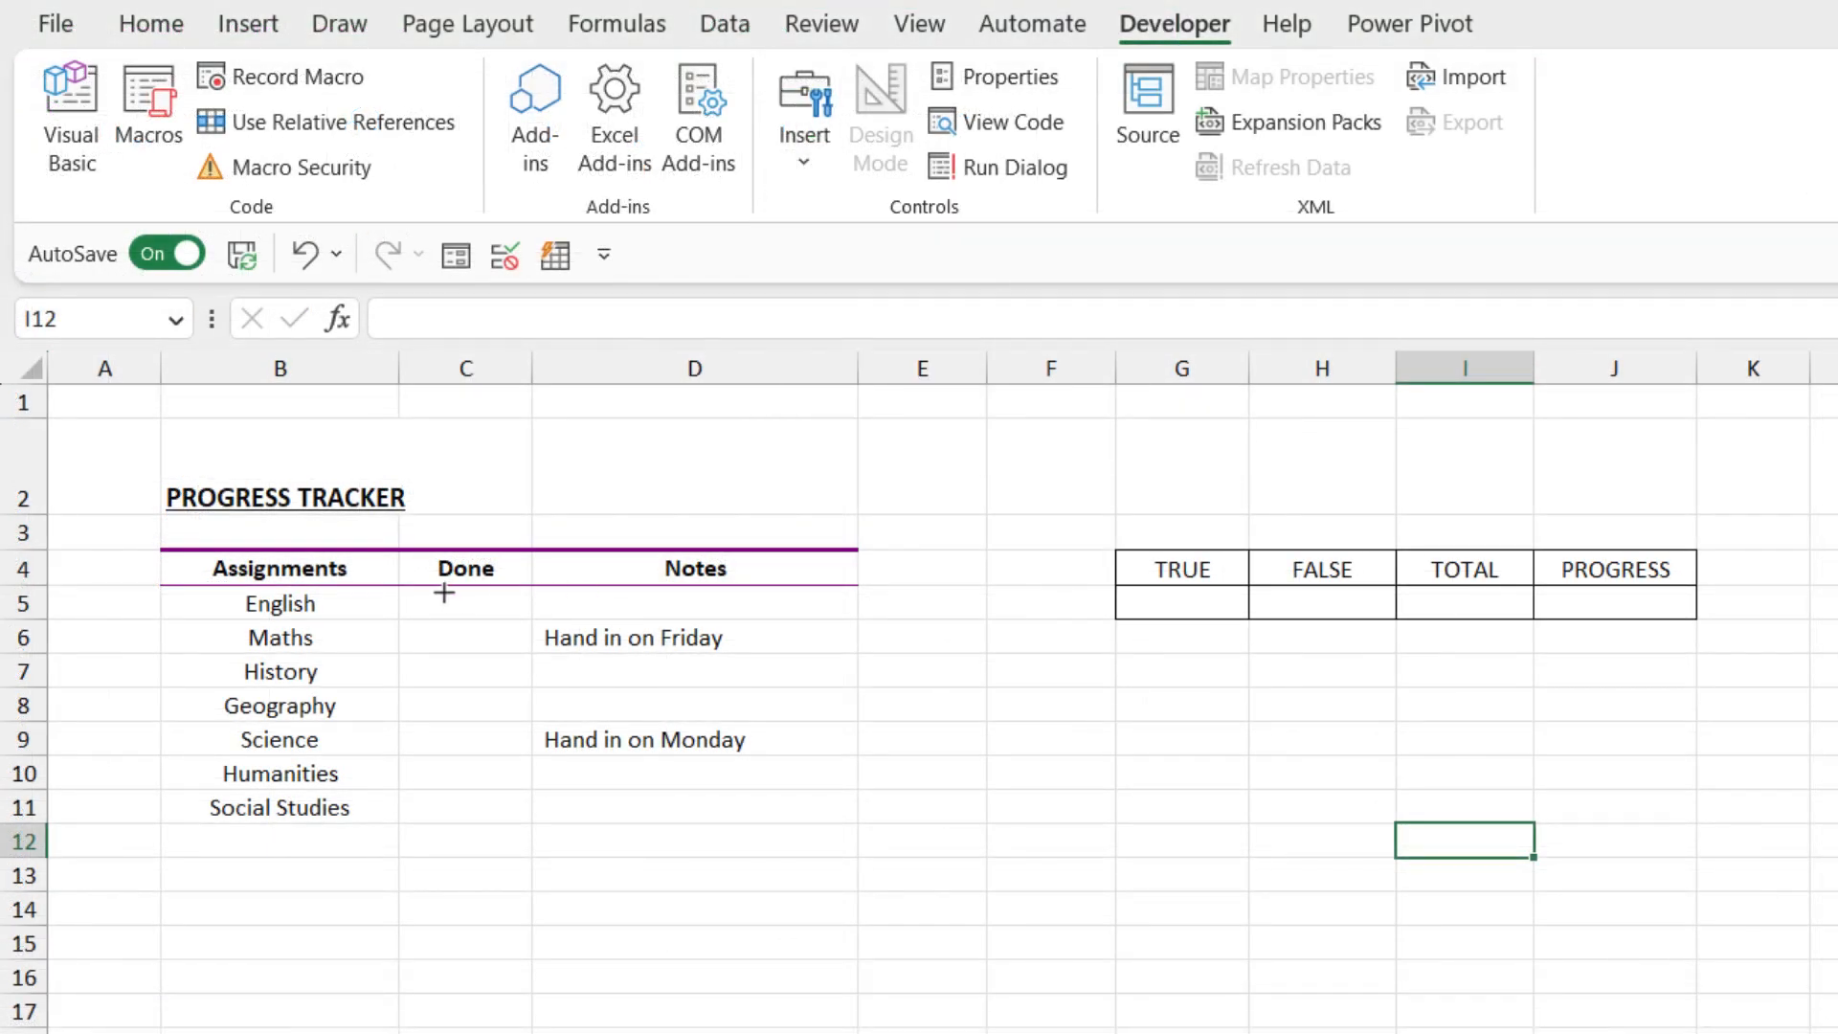
{"action": "mouse_move", "coordinate": [443, 593]}
{"action": "left_mouse_down"}
{"action": "mouse_move", "coordinate": [490, 635]}
{"action": "mouse_move", "coordinate": [490, 600]}
{"action": "left_mouse_up"}
{"action": "left_click", "coordinate": [506, 603]}
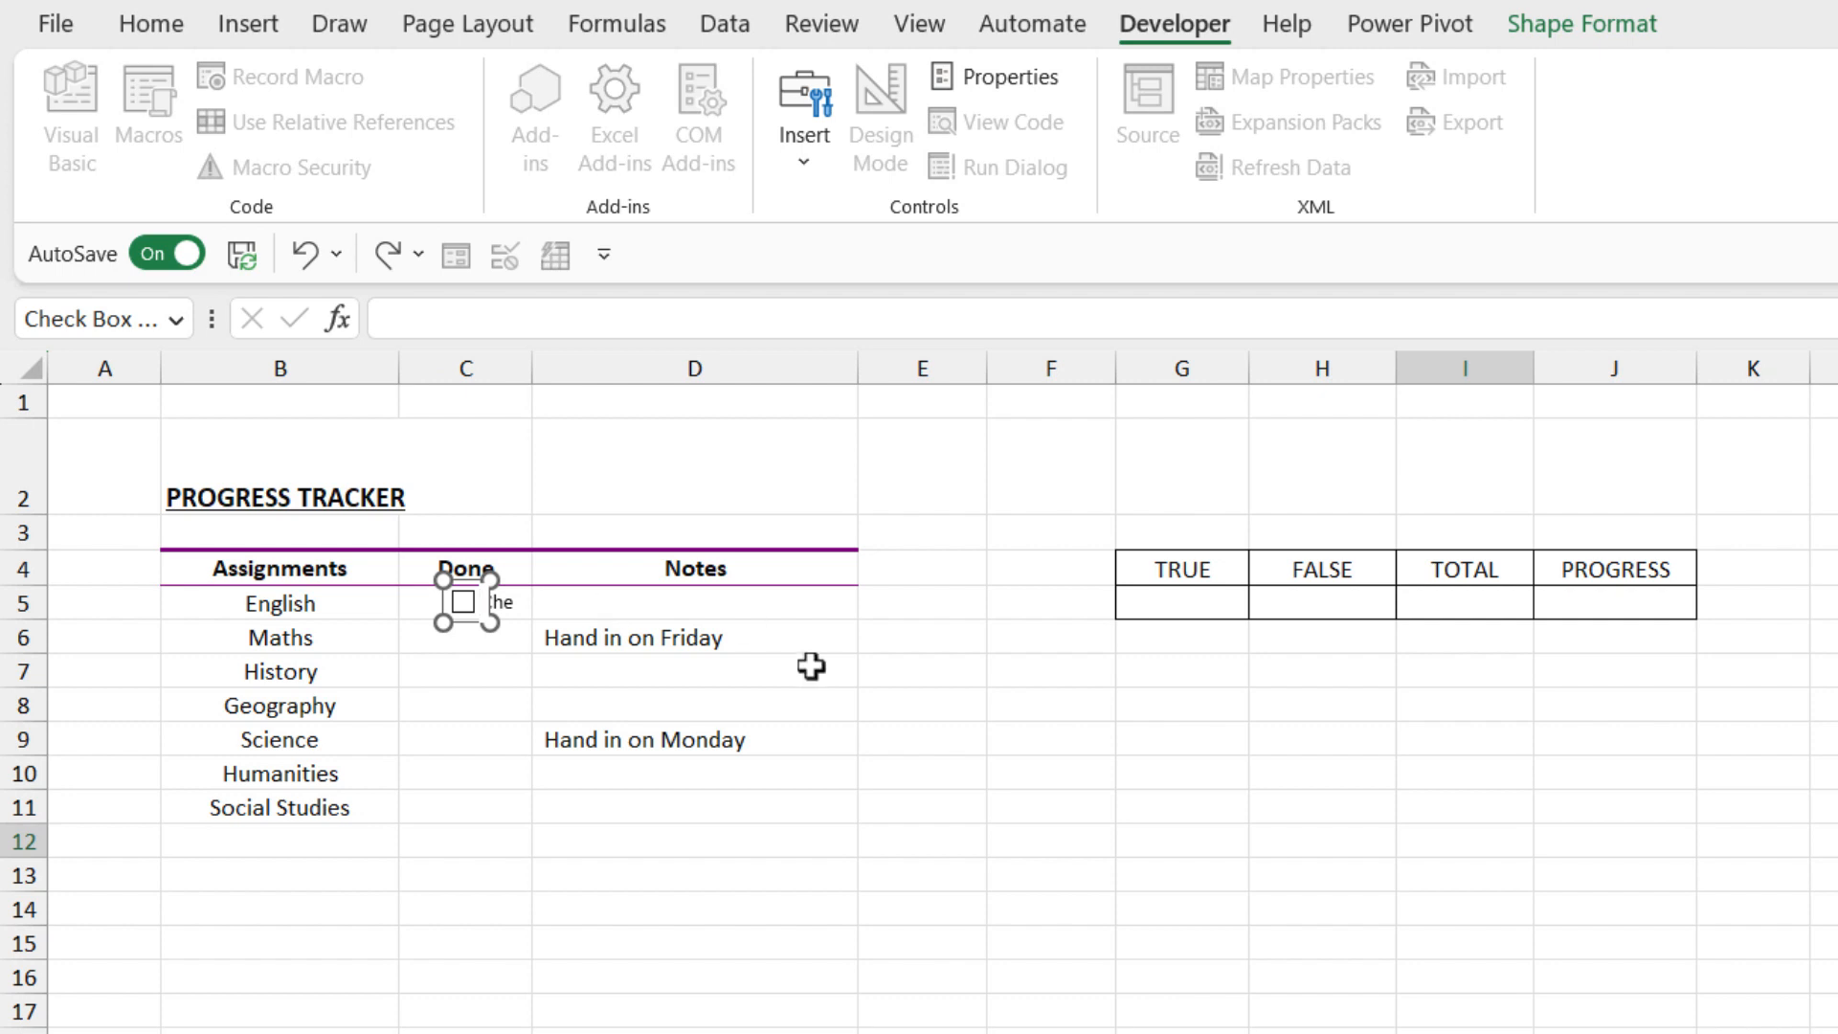
{"action": "left_click", "coordinate": [911, 706]}
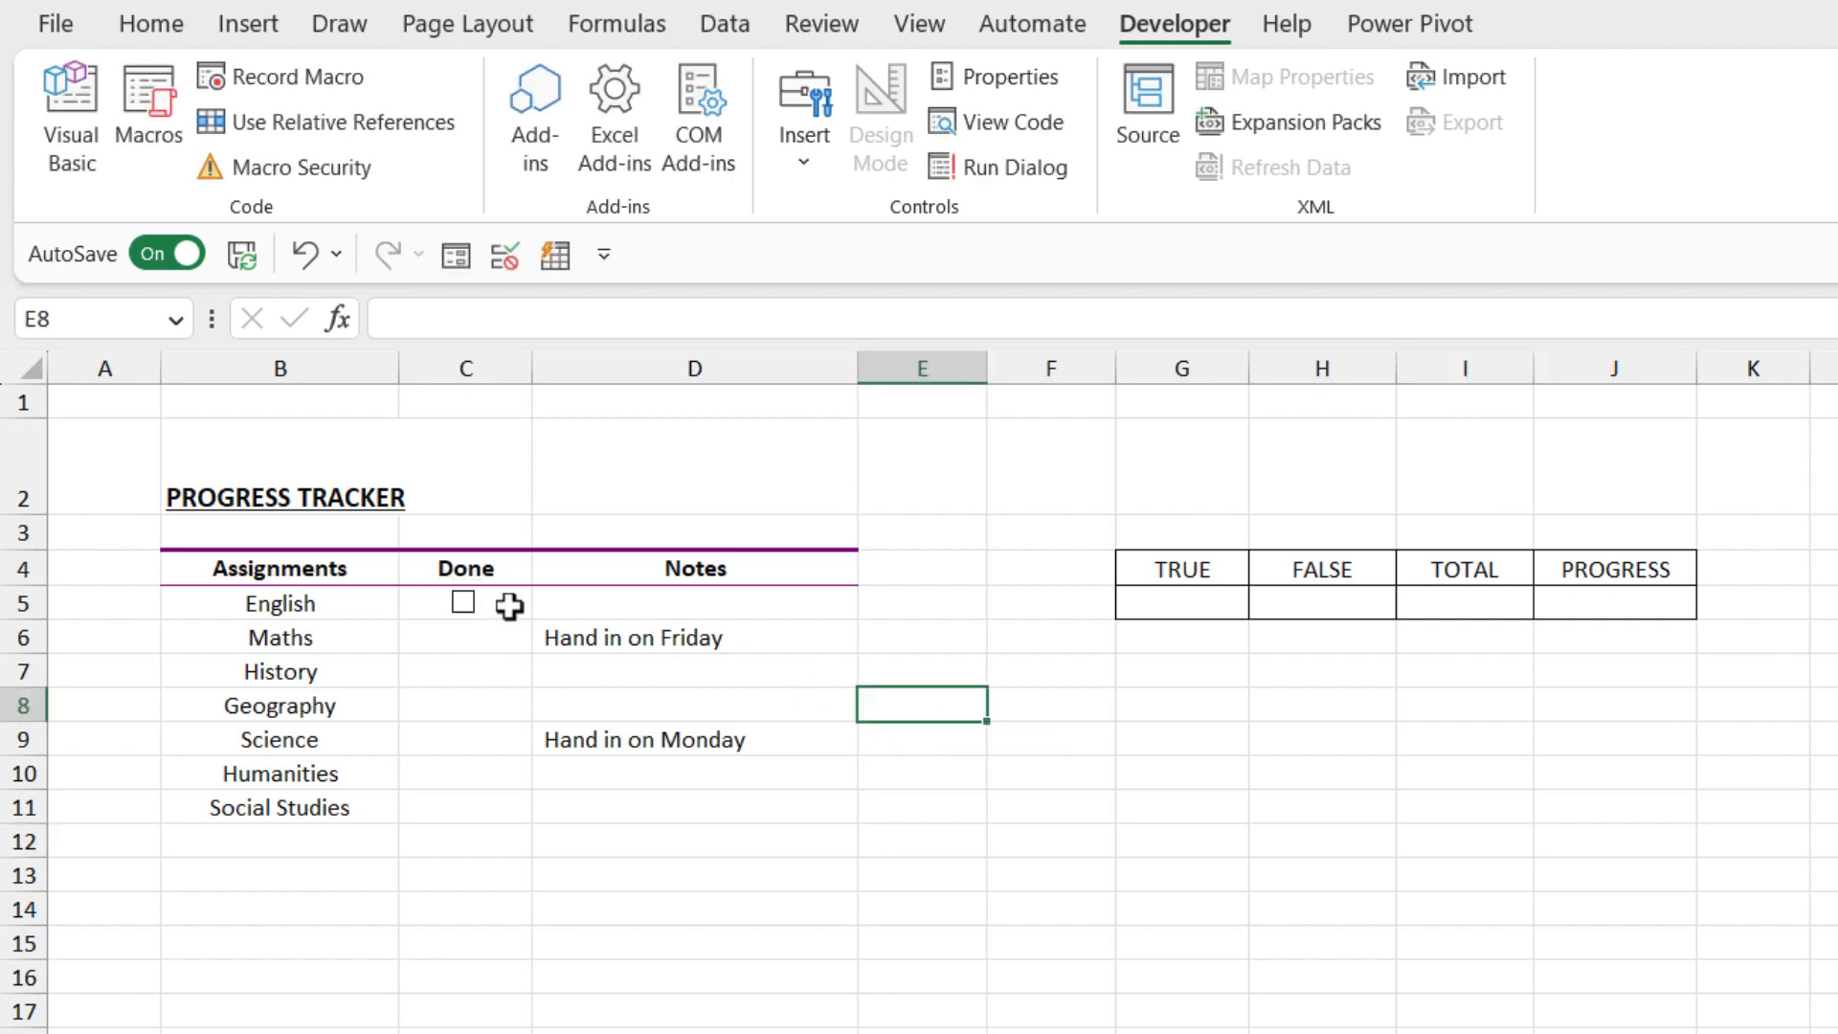
Fill the check box from C5 down the Done column to C11
{"action": "left_click", "coordinate": [509, 605]}
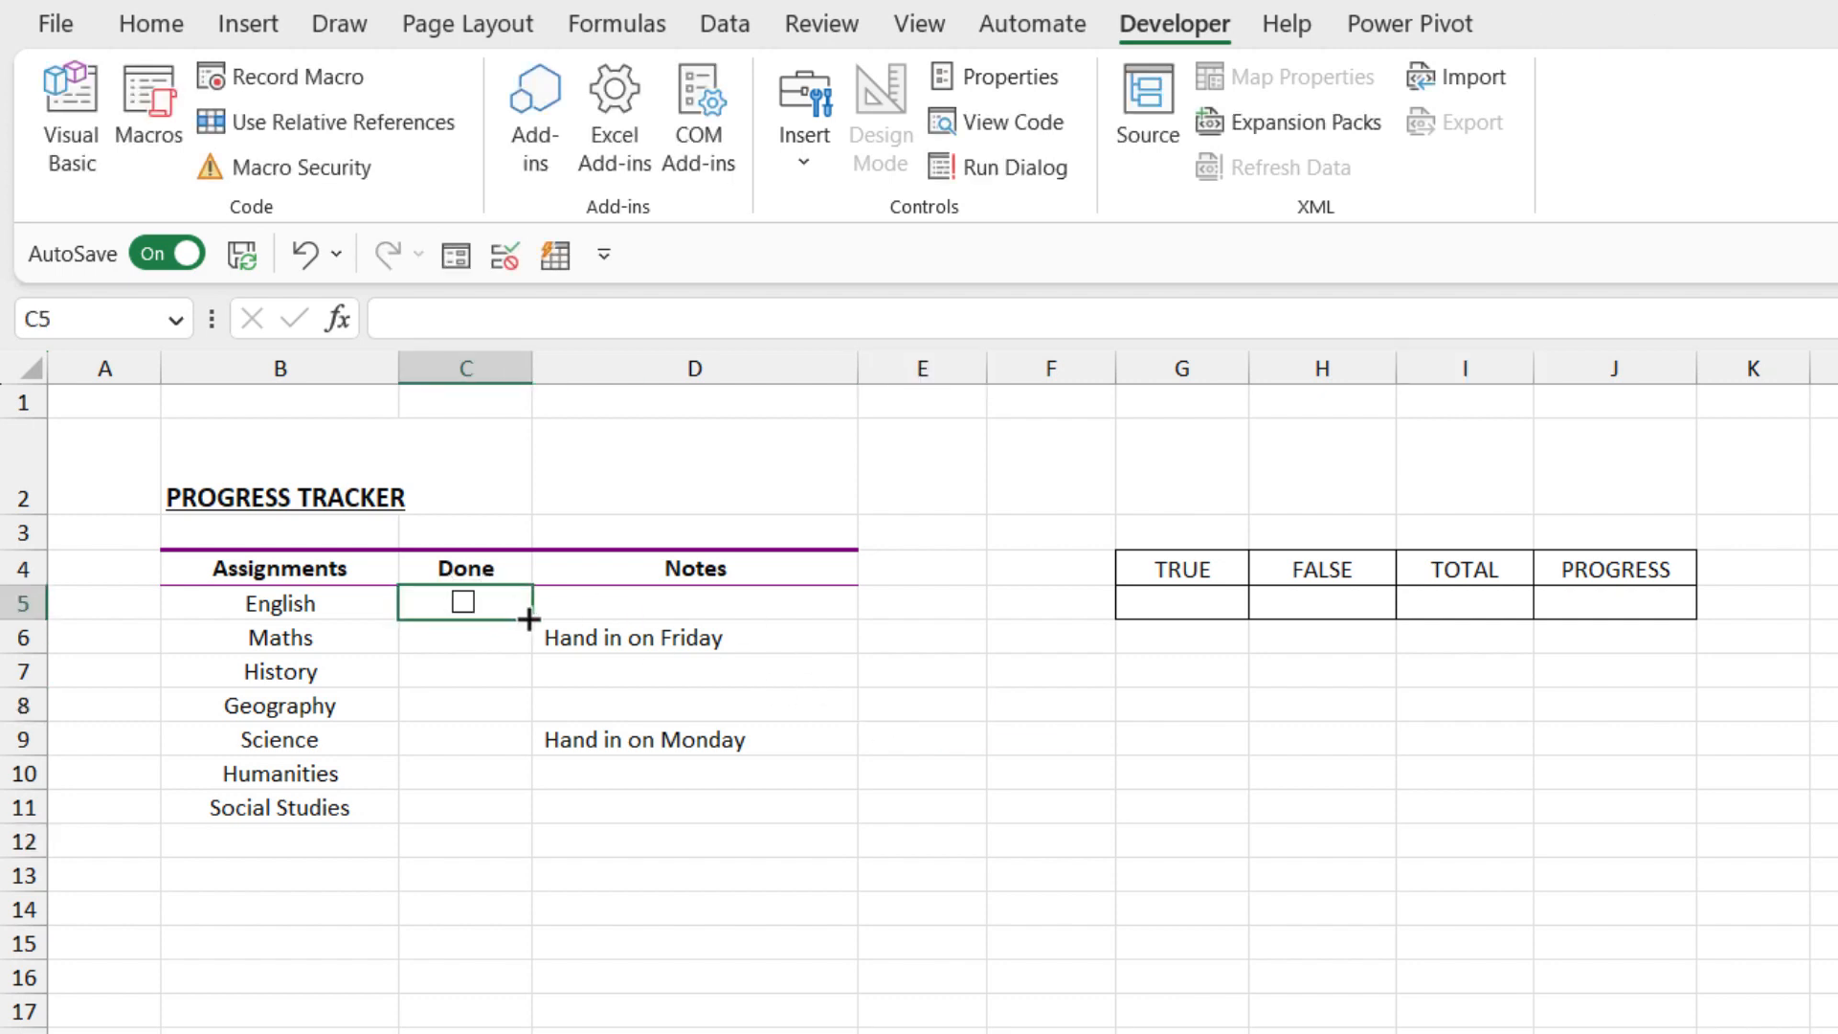
{"action": "left_click_drag", "start_coordinate": [528, 619], "coordinate": [530, 834]}
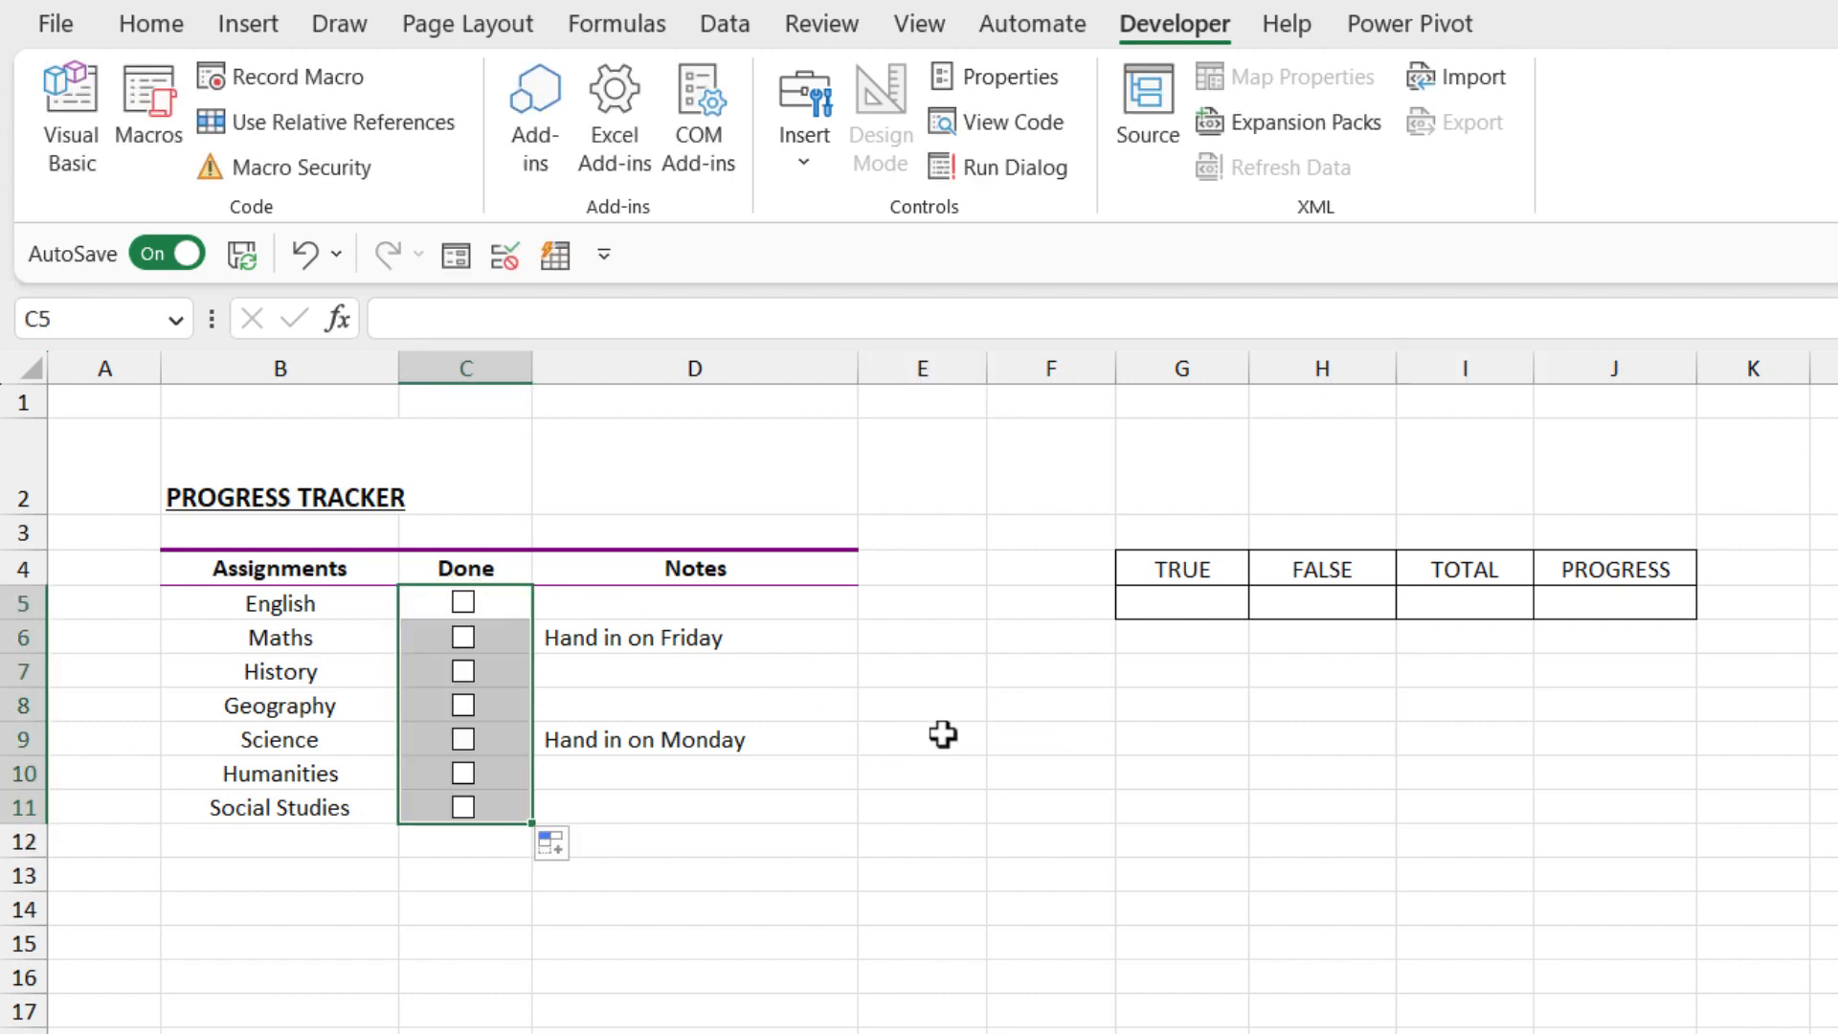
{"action": "left_click", "coordinate": [912, 730]}
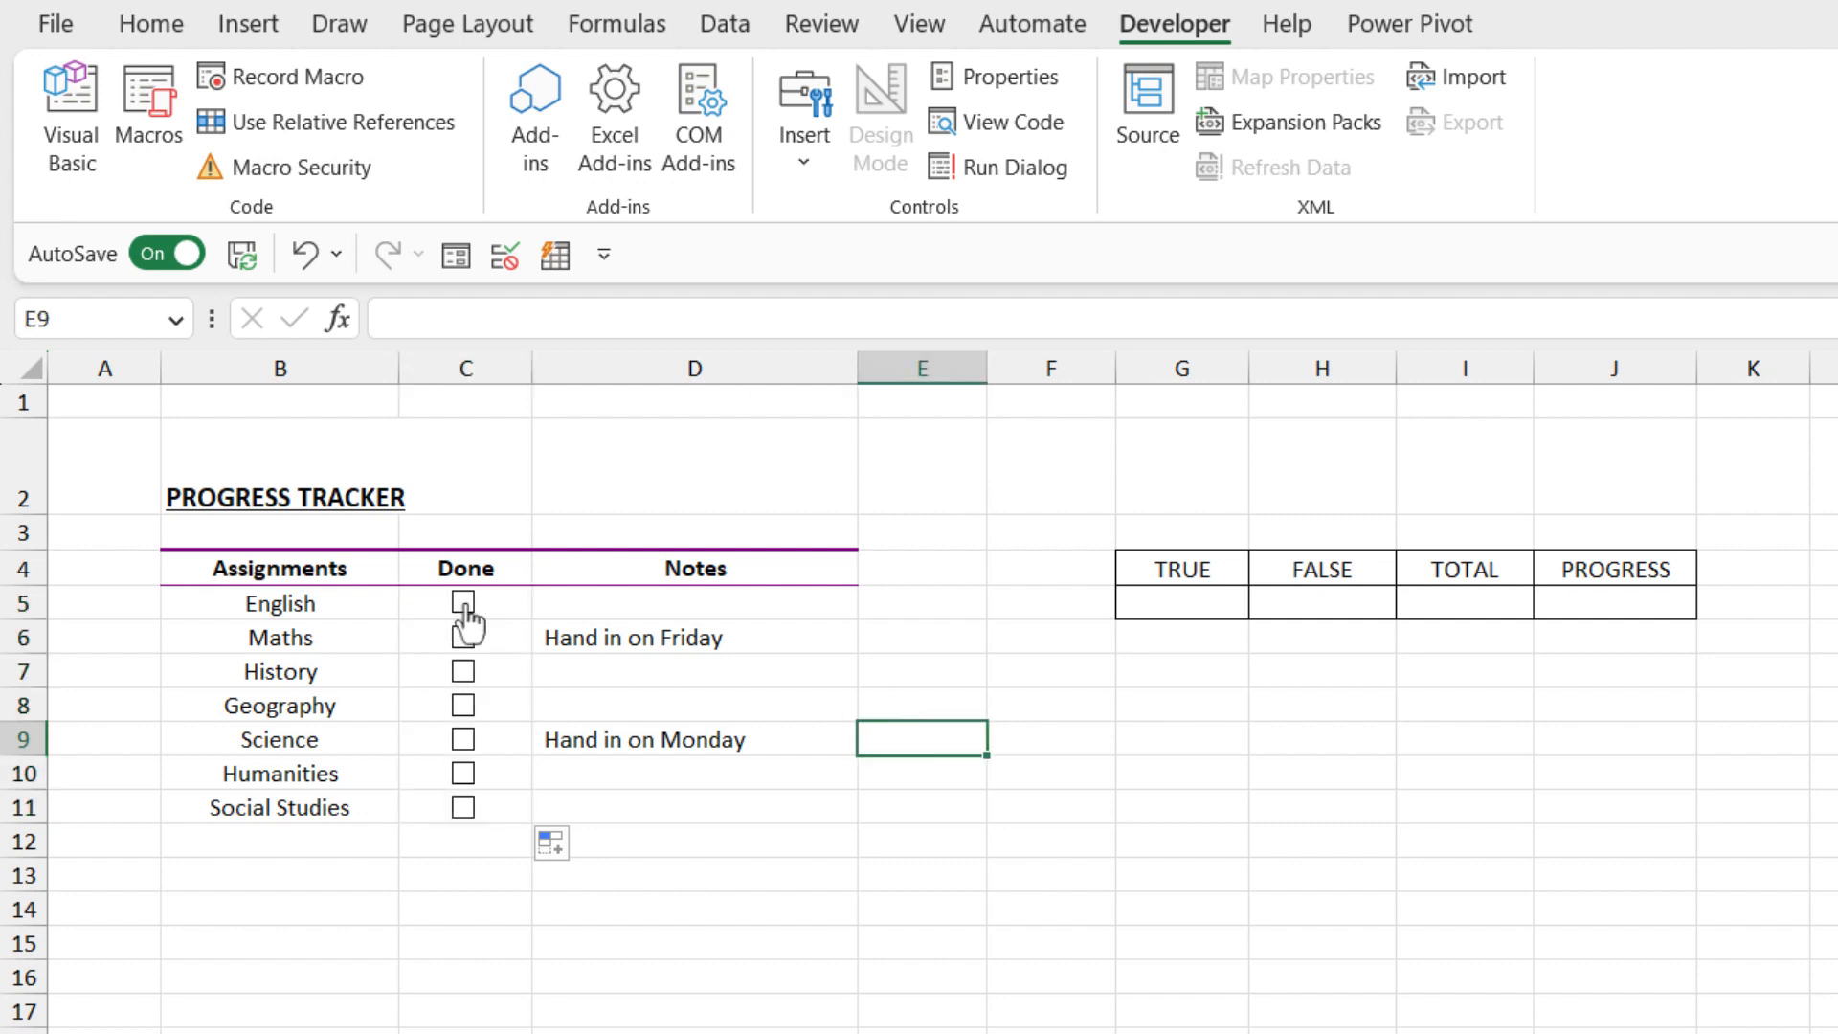
Test the check boxes by ticking English, Maths and History and unticking them again
{"action": "left_click", "coordinate": [464, 602]}
{"action": "left_click", "coordinate": [464, 637]}
{"action": "left_click", "coordinate": [462, 671]}
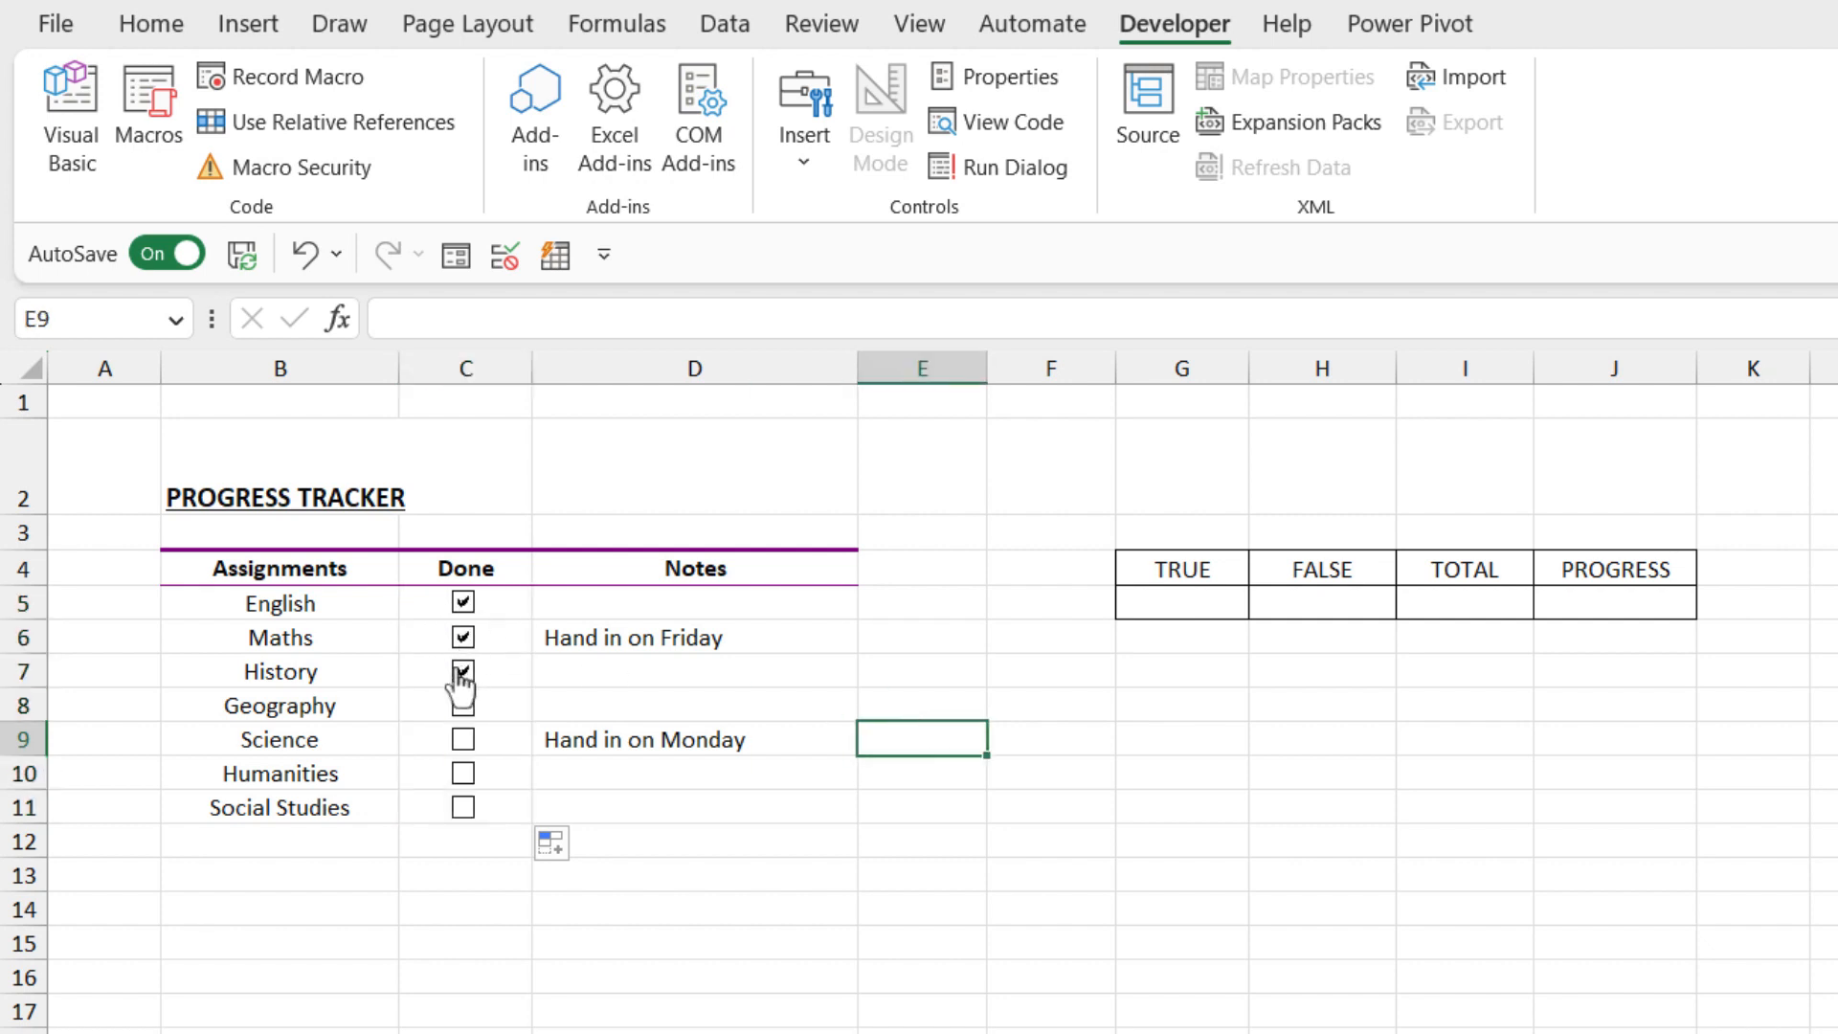
{"action": "left_click", "coordinate": [463, 671]}
{"action": "left_click", "coordinate": [463, 637]}
{"action": "left_click", "coordinate": [463, 602]}
Link the English check box to its own cell, C5
{"action": "right_click", "coordinate": [466, 622]}
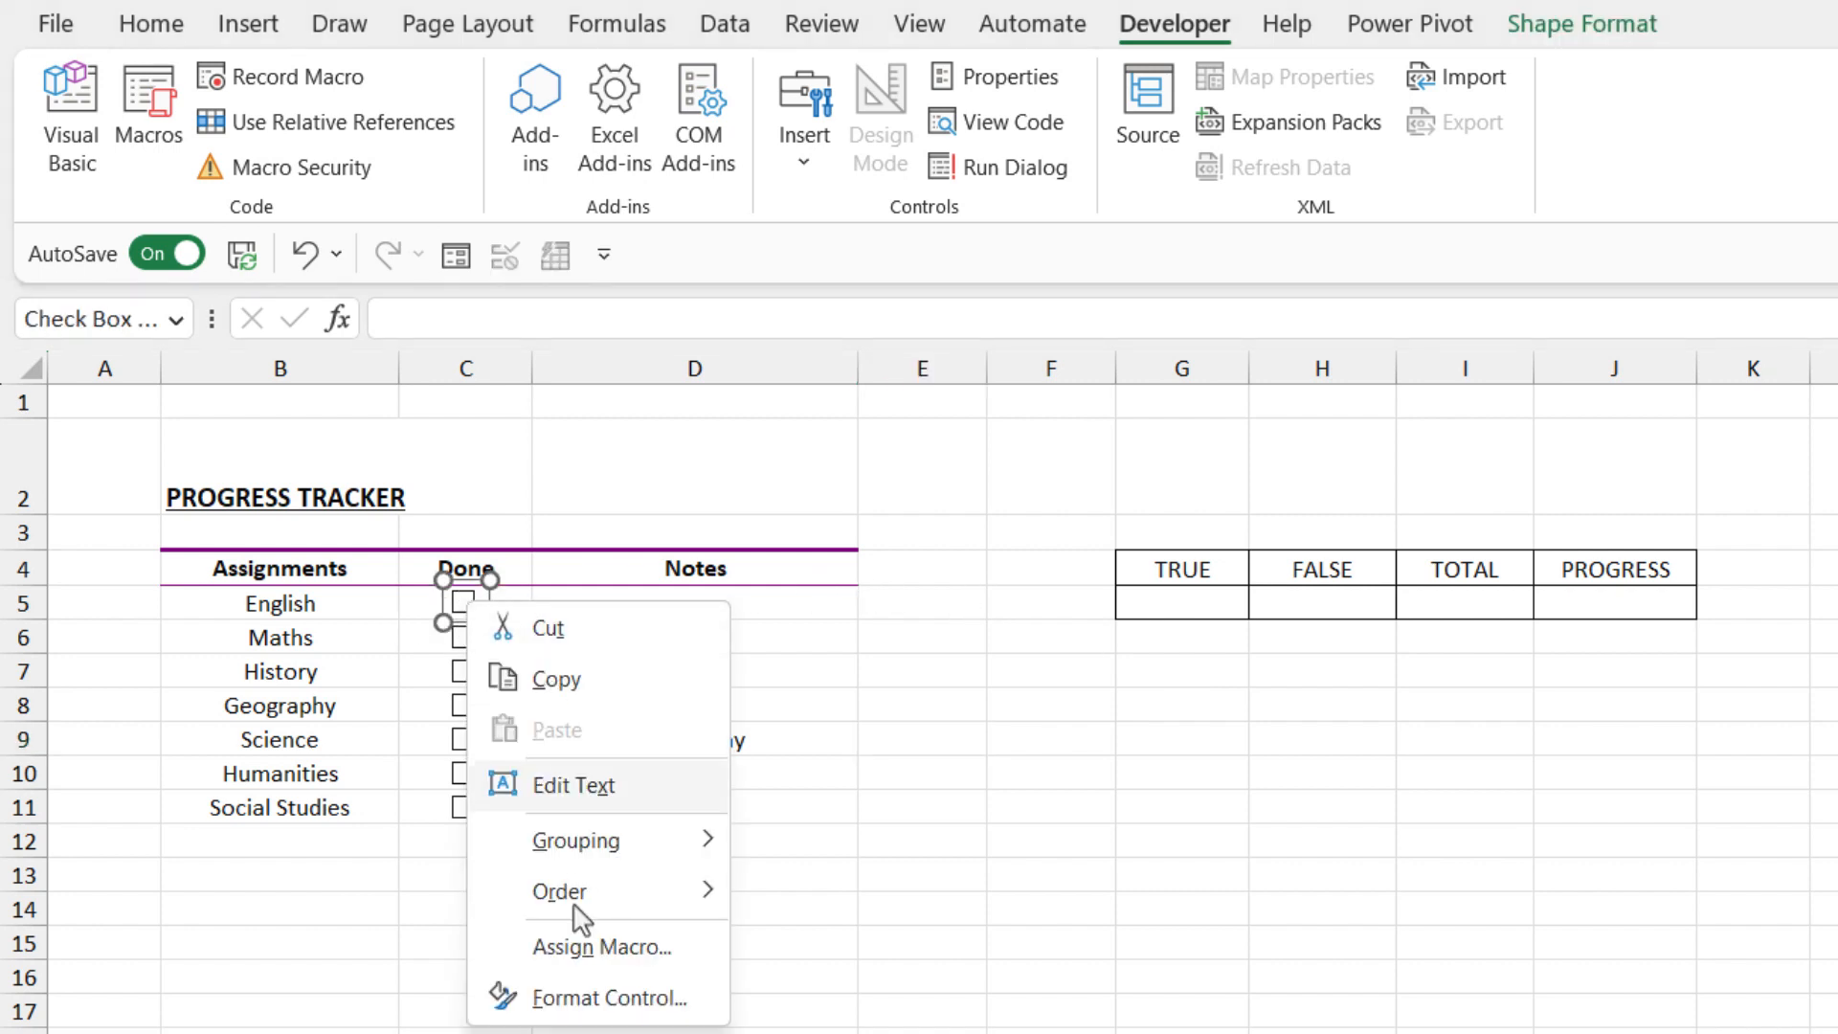
{"action": "left_click", "coordinate": [578, 1000]}
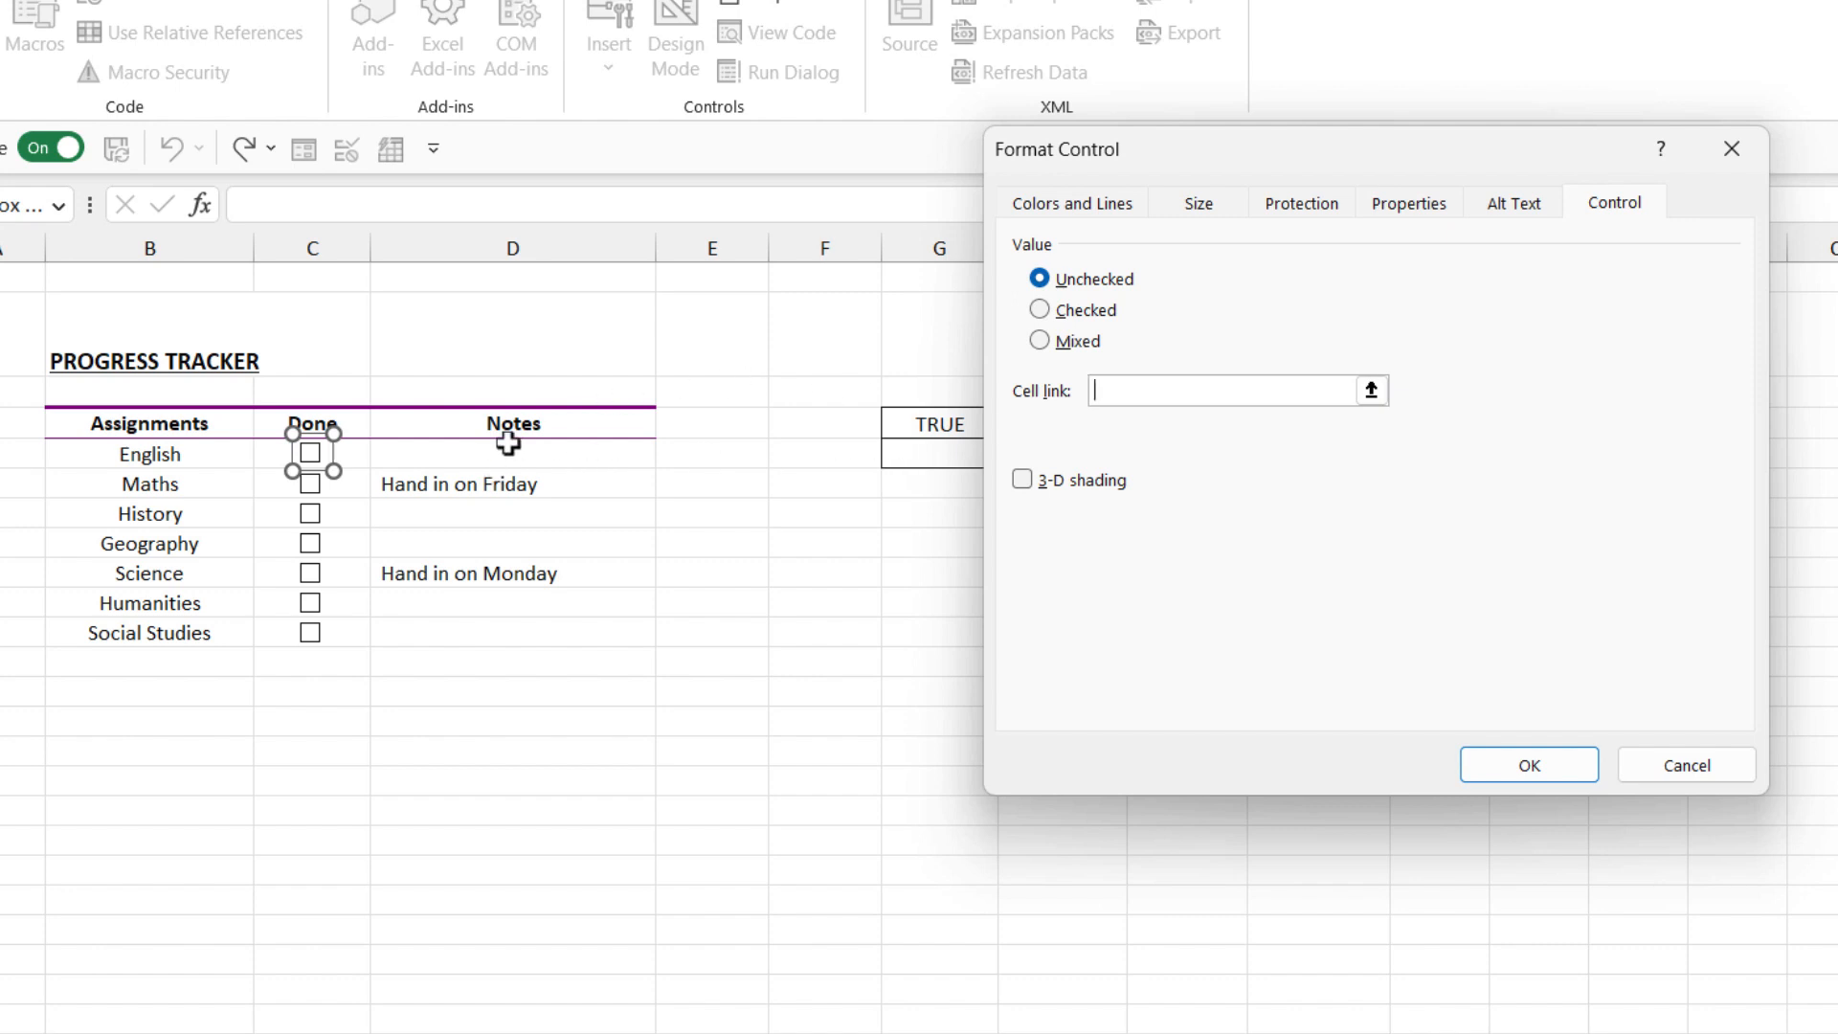
{"action": "left_click", "coordinate": [354, 458]}
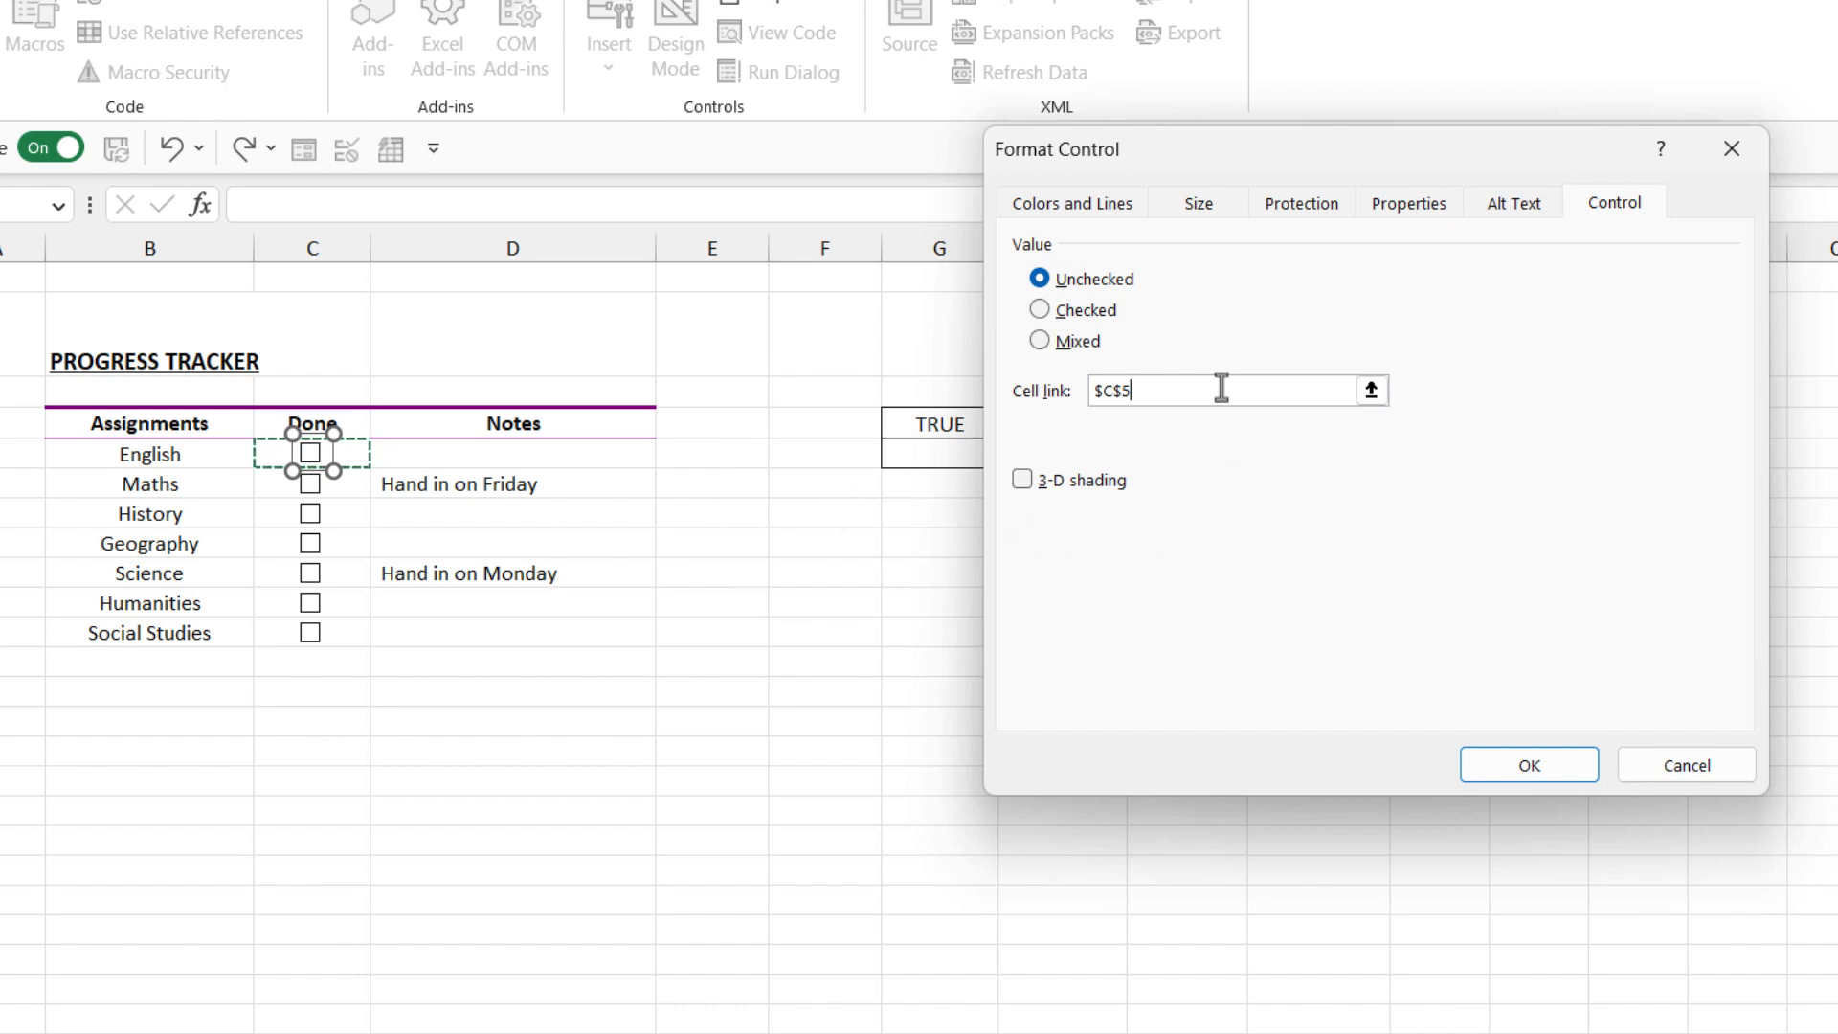
{"action": "left_click", "coordinate": [1524, 766]}
Link the Maths check box to its own cell, C6
{"action": "right_click", "coordinate": [319, 485]}
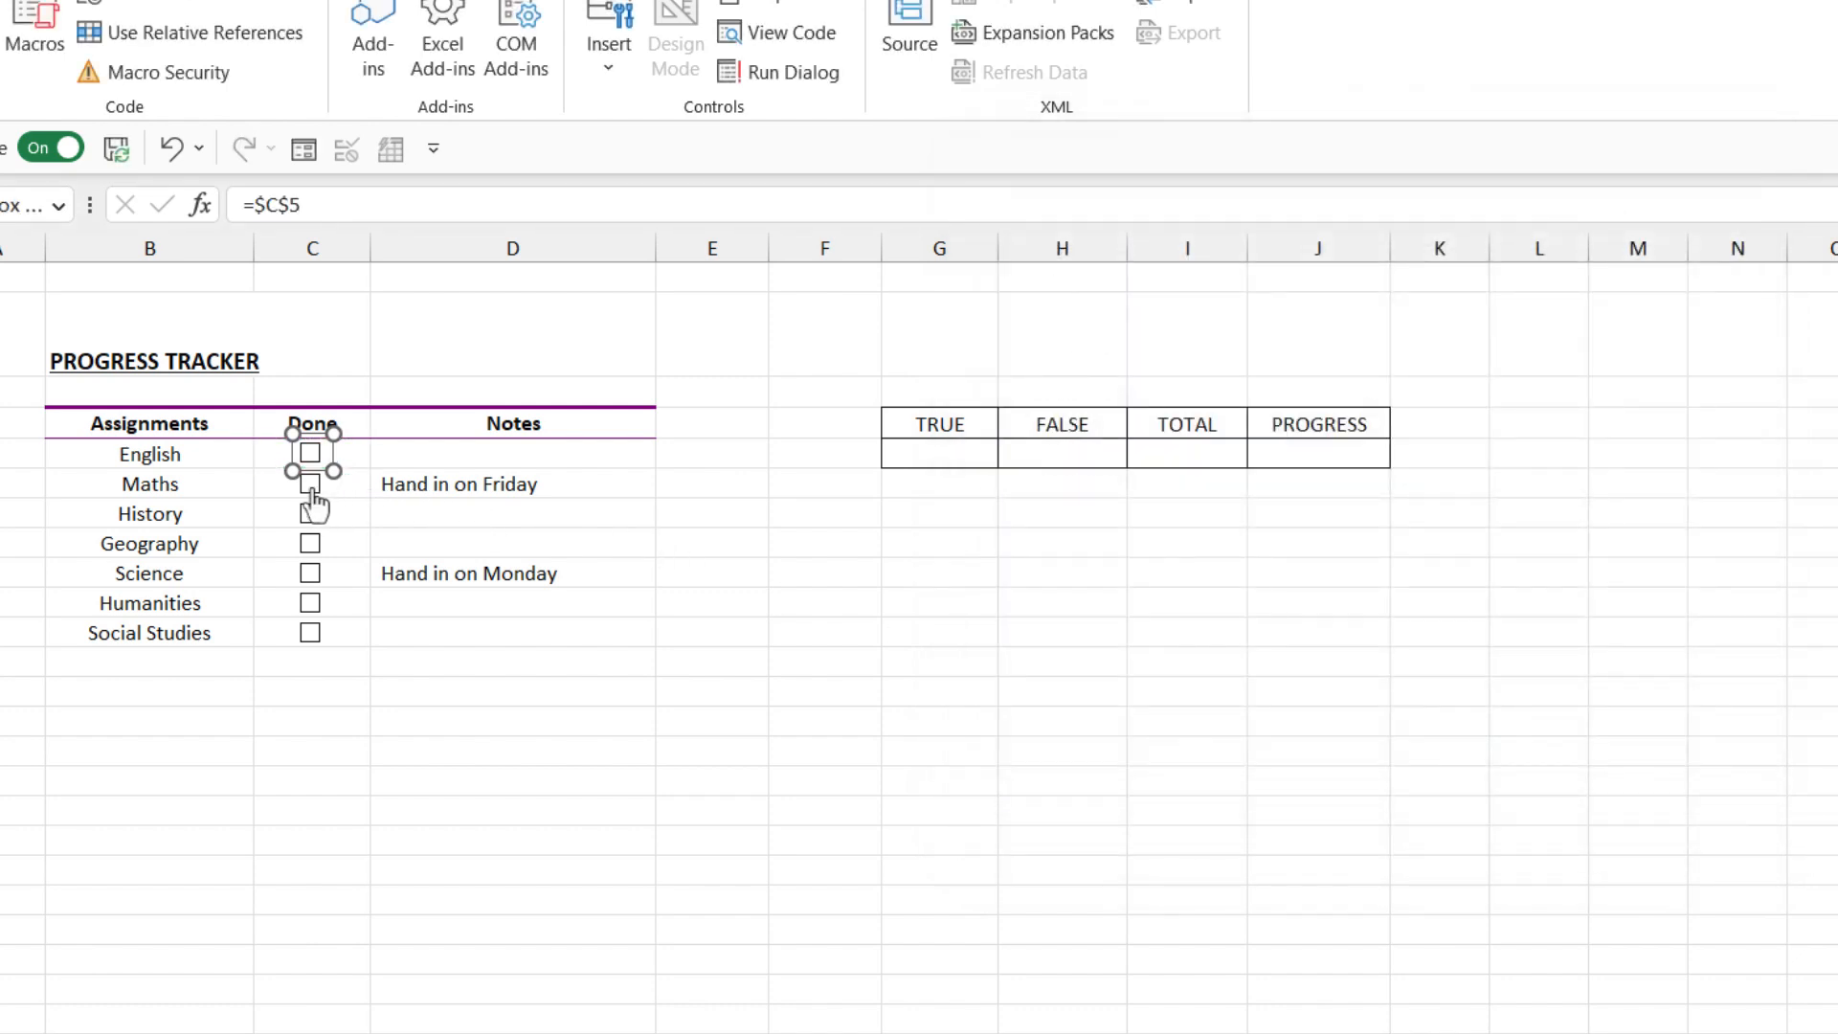
{"action": "left_click", "coordinate": [439, 834]}
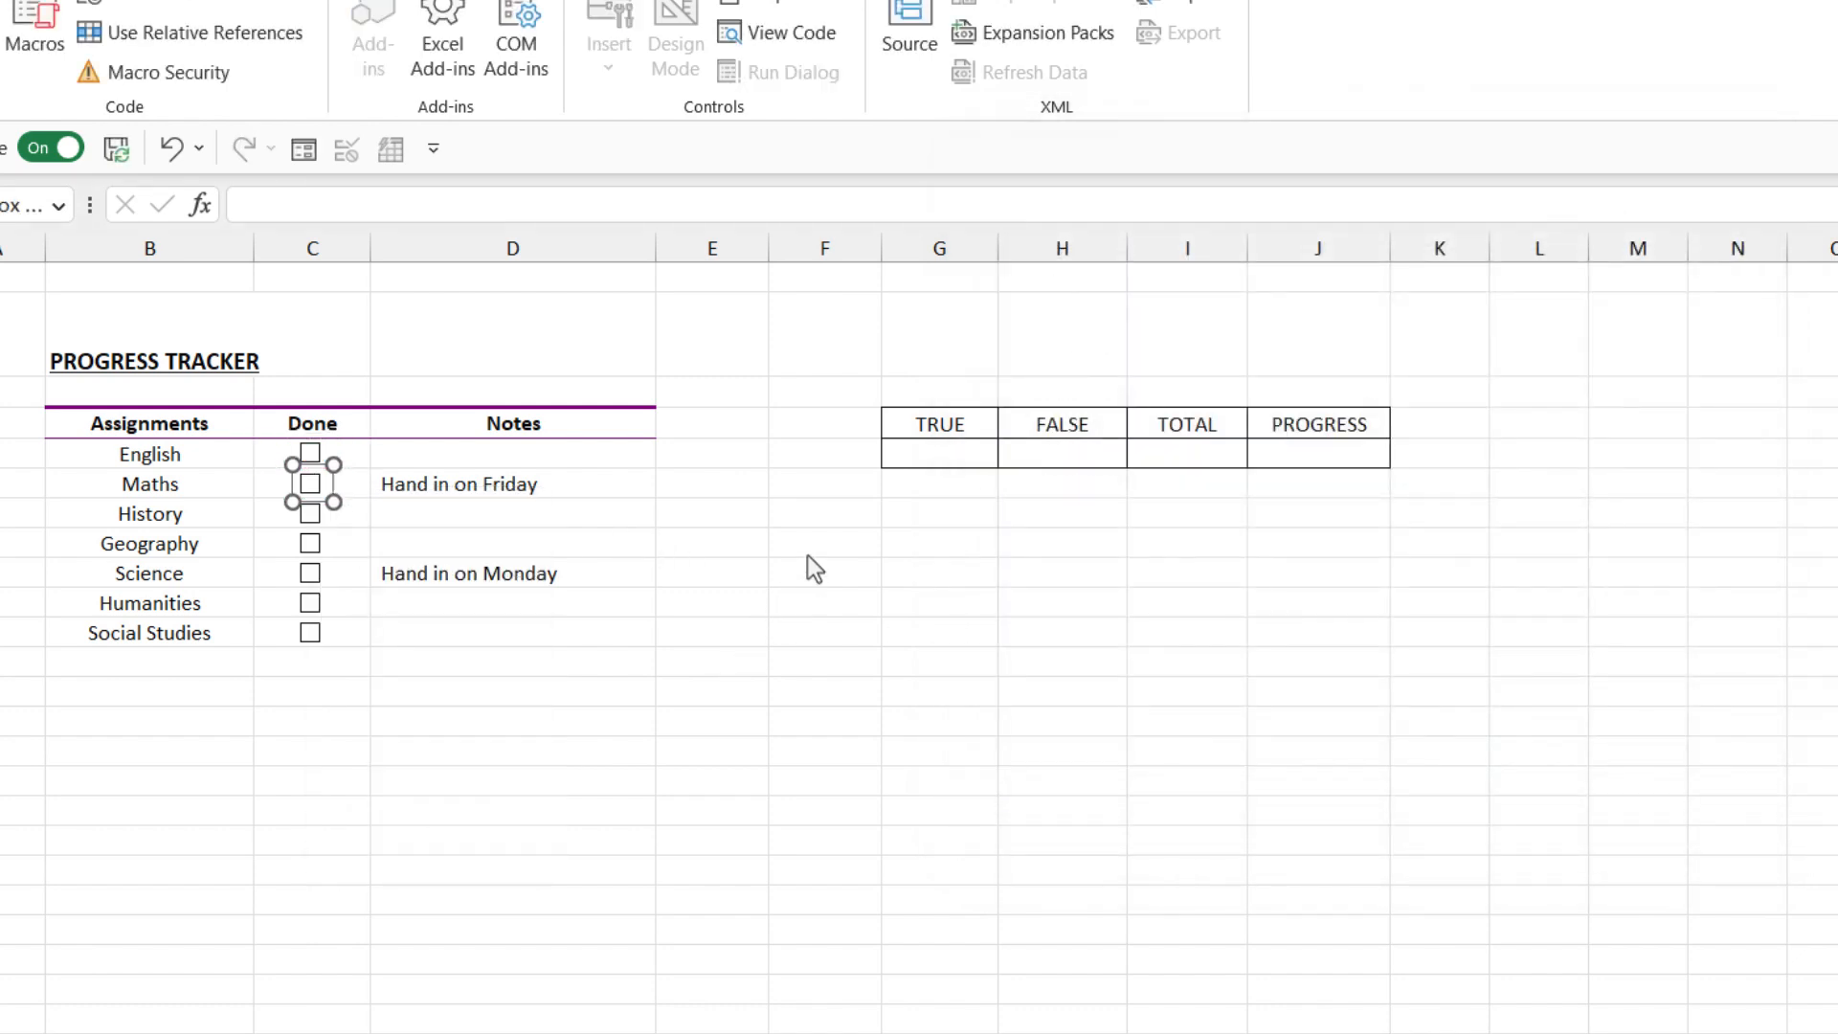
{"action": "left_click", "coordinate": [1187, 391]}
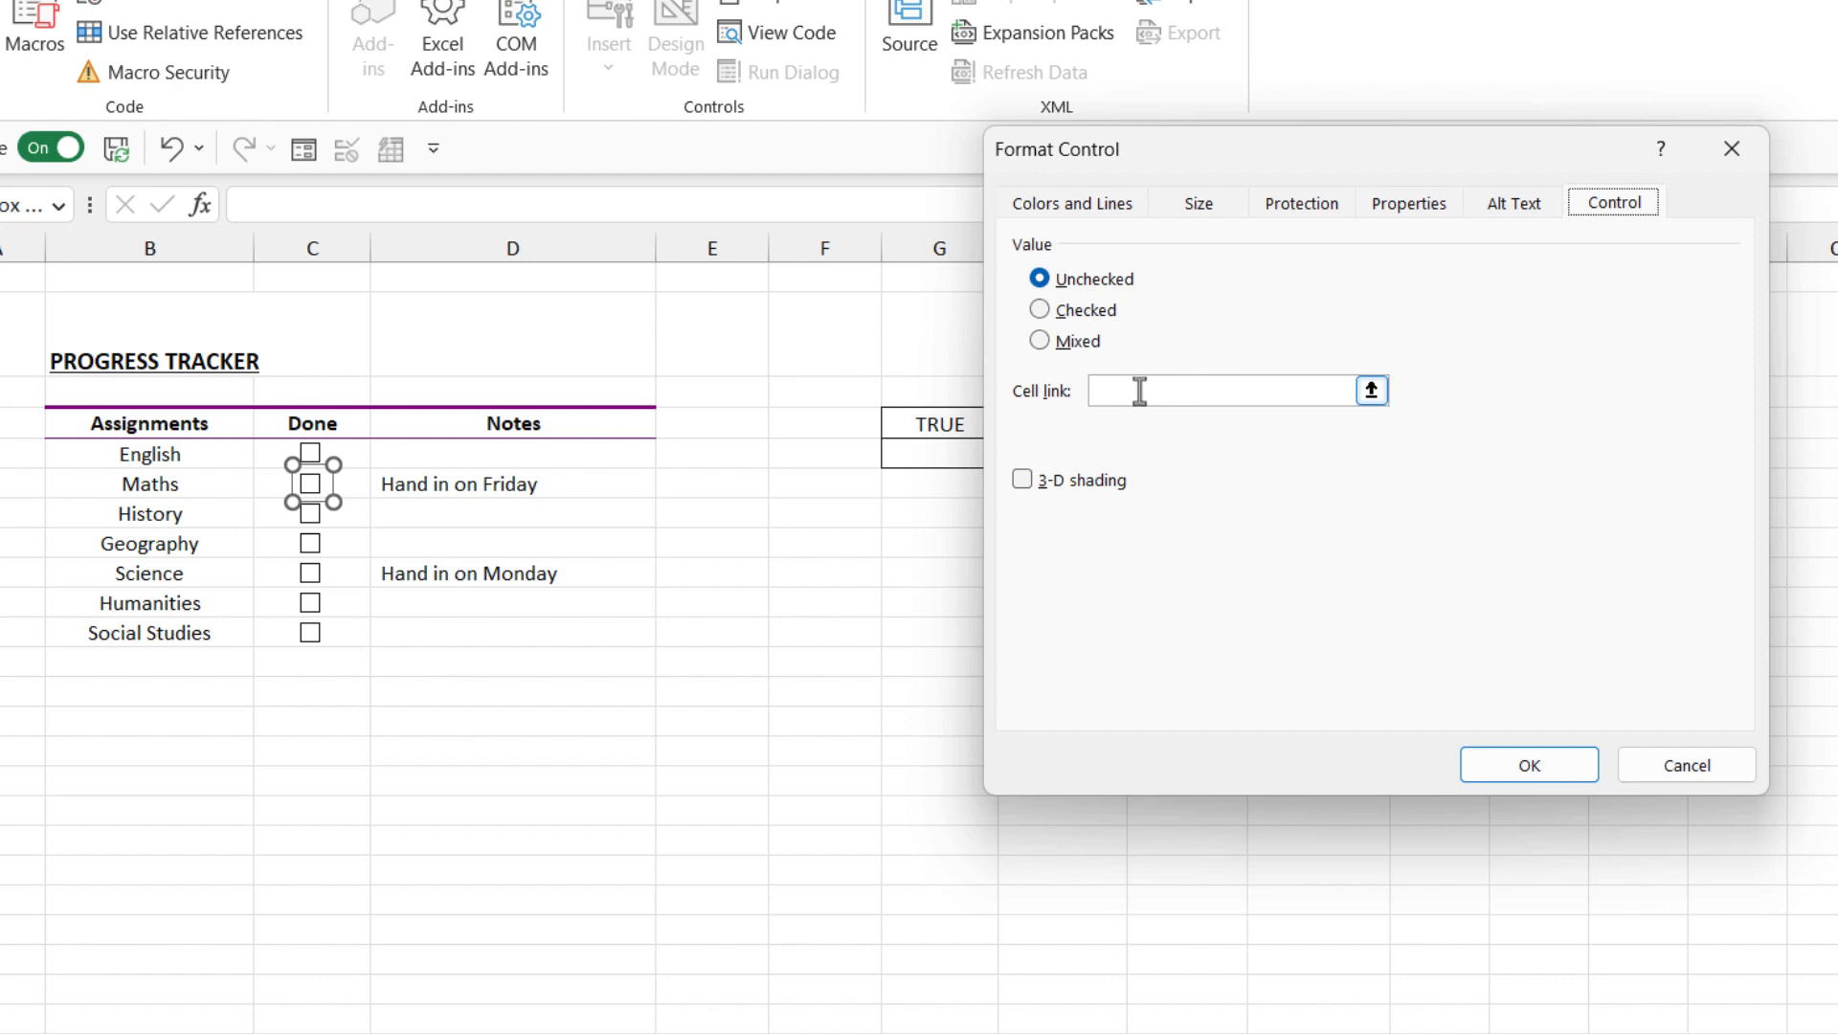
{"action": "left_click", "coordinate": [350, 489]}
{"action": "left_click", "coordinate": [1529, 768]}
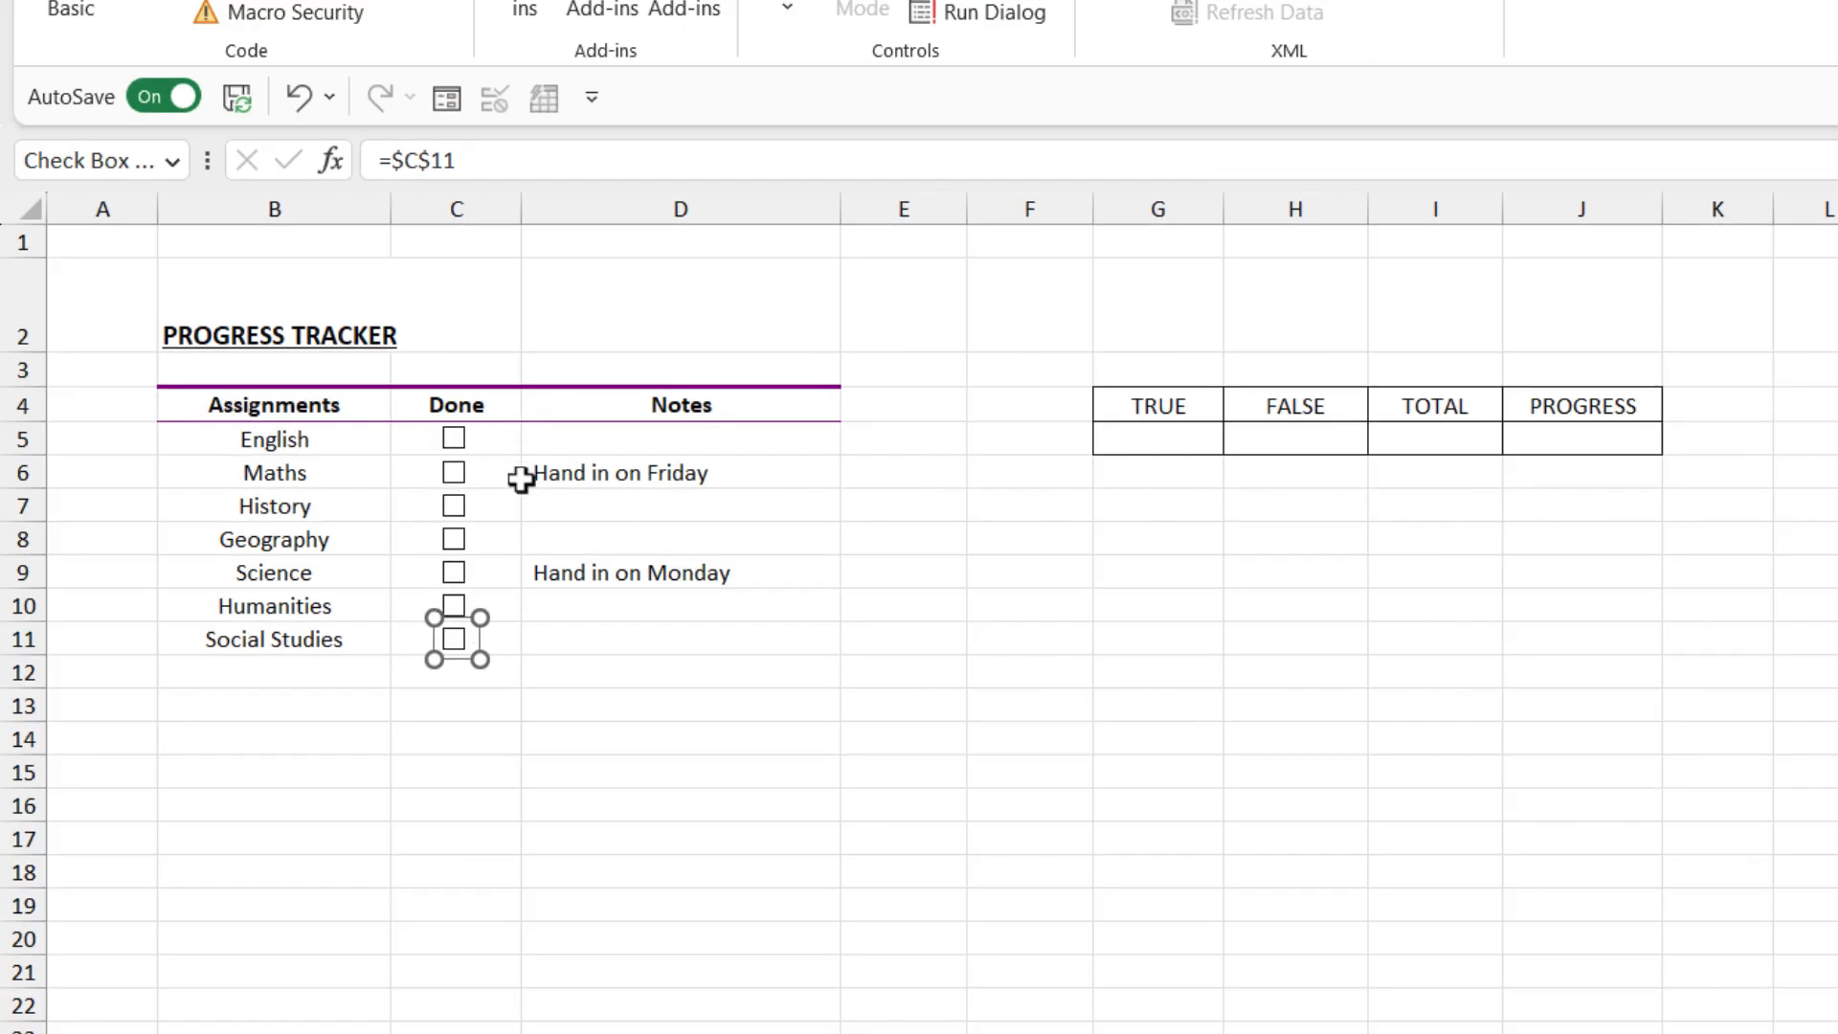
Tick all seven assignment check boxes in the Done column, from English to Social Studies
{"action": "left_click", "coordinate": [650, 704]}
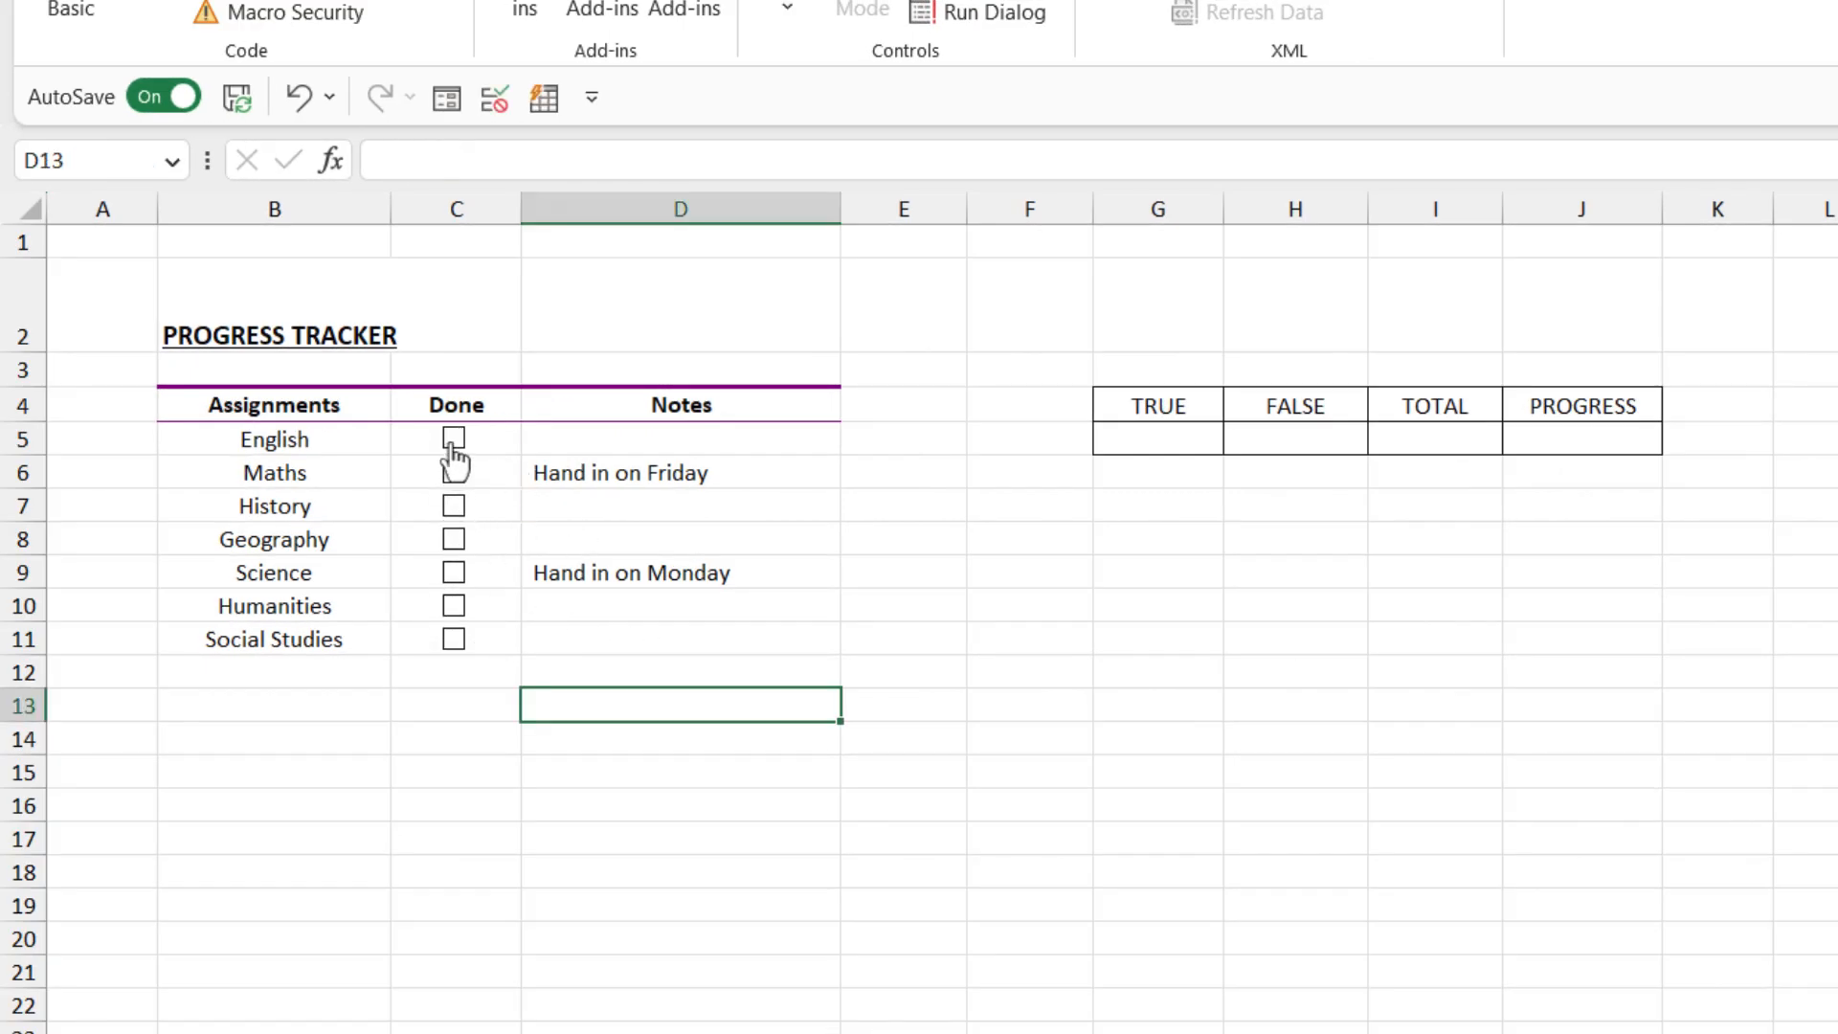
{"action": "left_click", "coordinate": [454, 440]}
{"action": "left_click", "coordinate": [454, 473]}
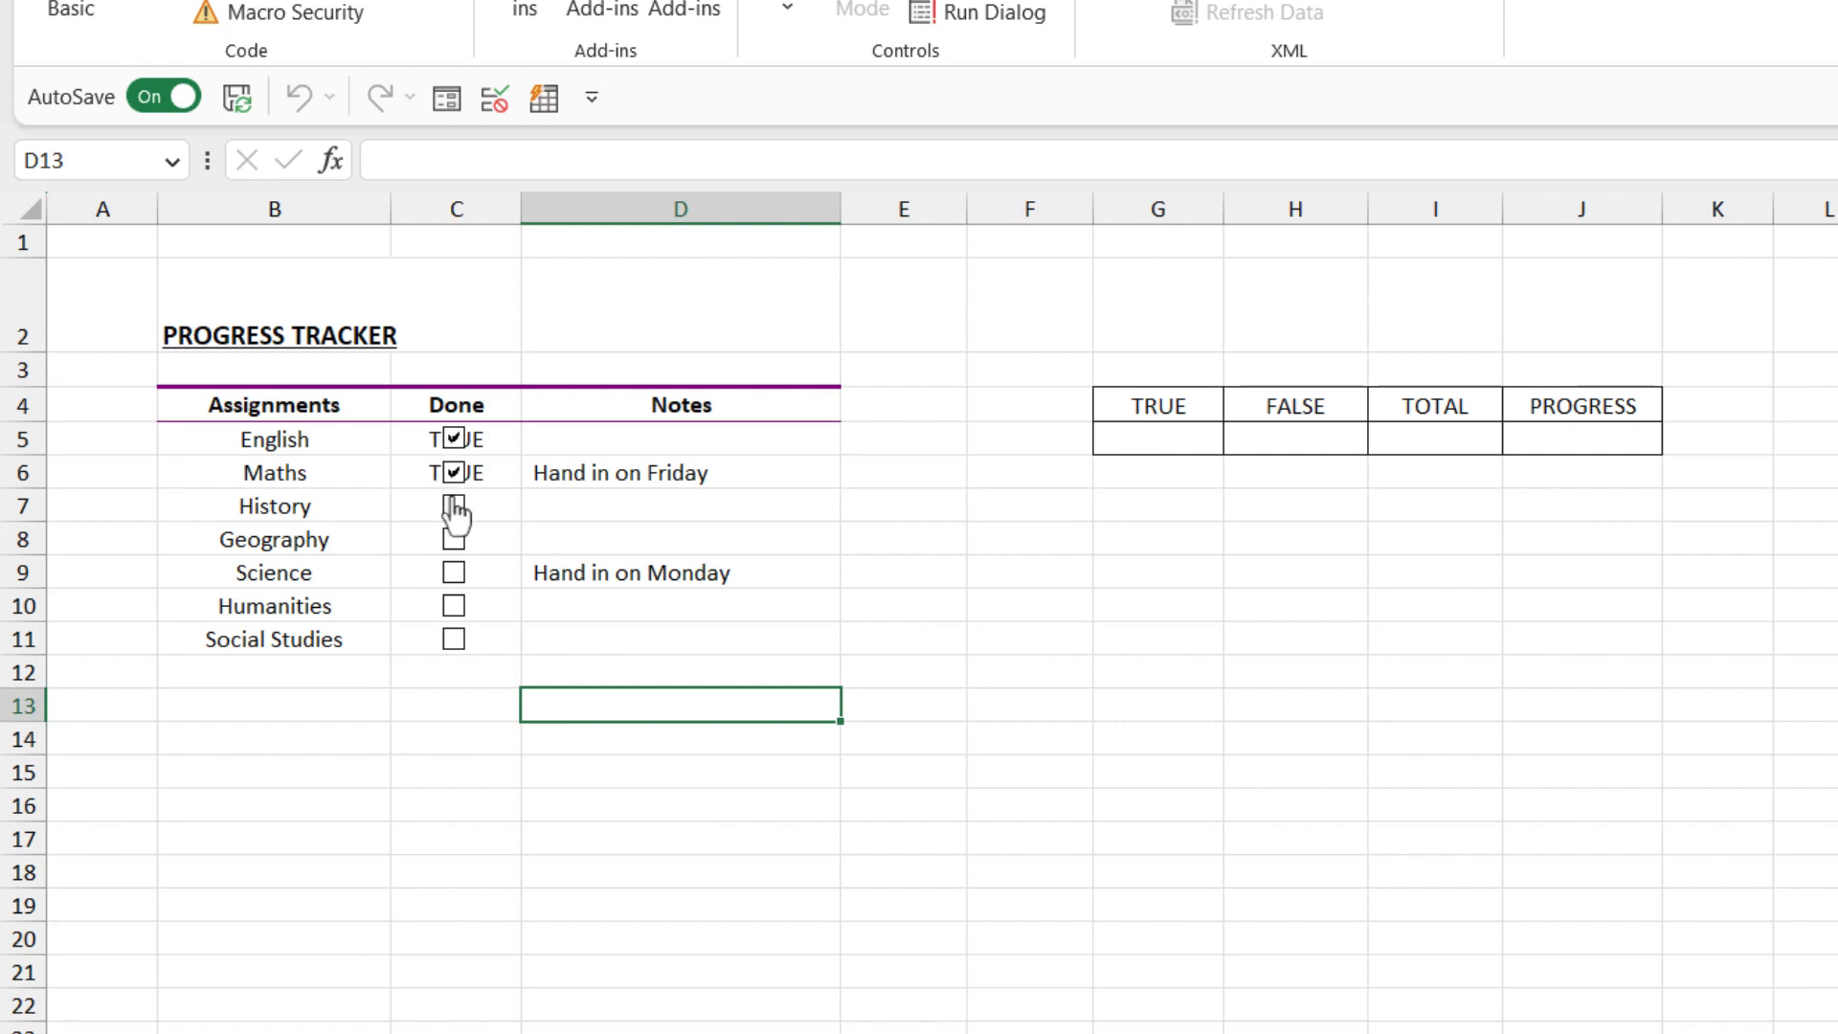
{"action": "left_click", "coordinate": [454, 505]}
{"action": "left_click", "coordinate": [454, 539]}
{"action": "left_click", "coordinate": [453, 573]}
{"action": "left_click", "coordinate": [454, 606]}
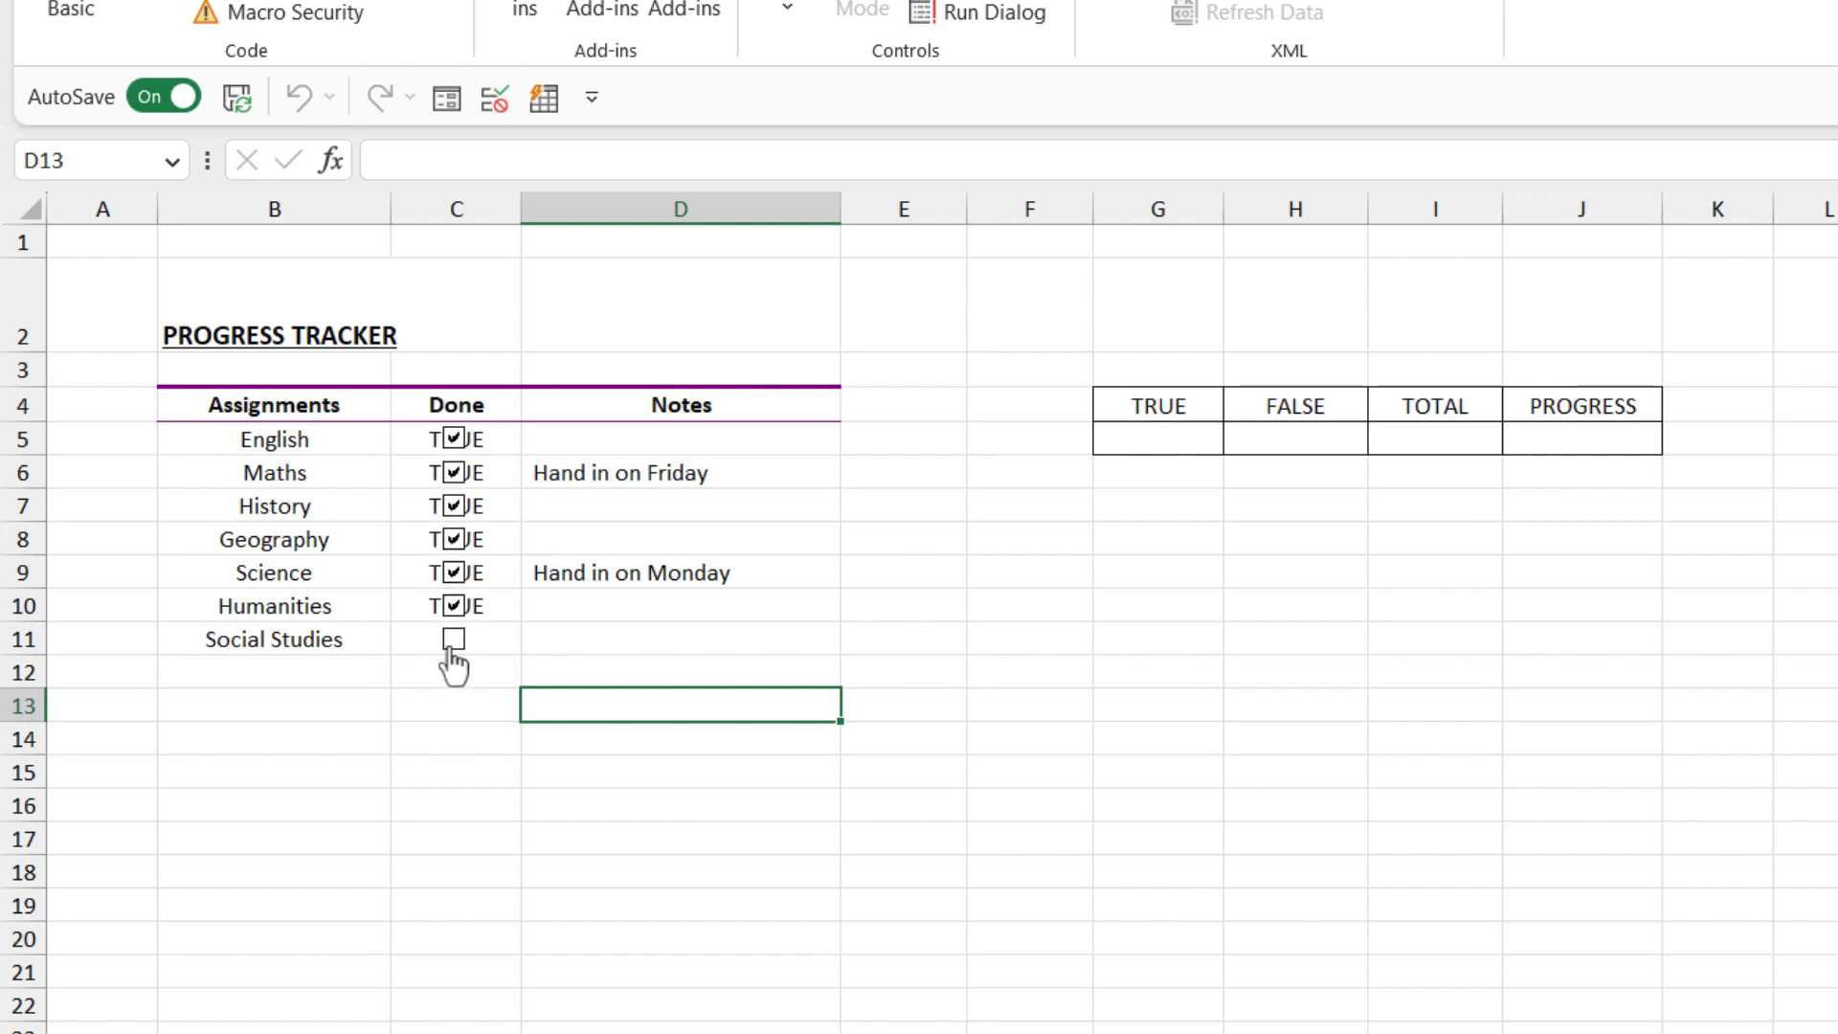
{"action": "left_click", "coordinate": [454, 639]}
Untick the assignment check boxes in the Done column
{"action": "left_click", "coordinate": [451, 442]}
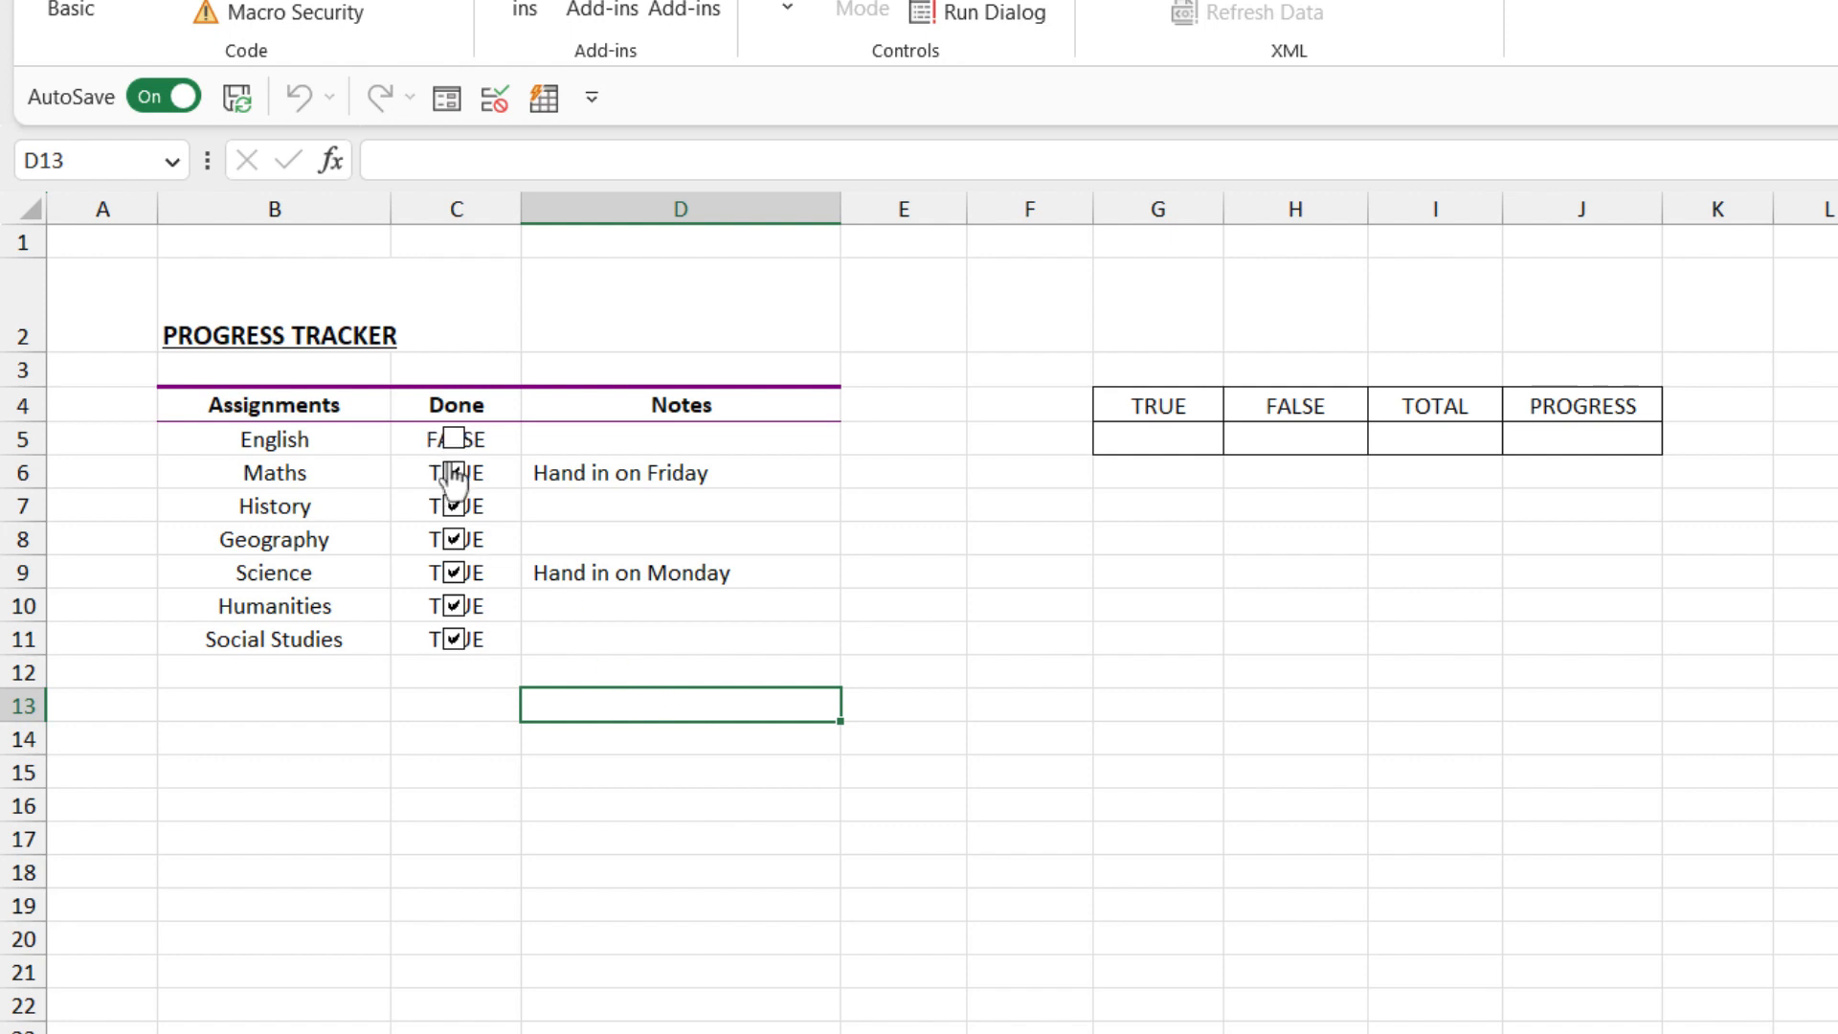
{"action": "left_click", "coordinate": [453, 473]}
{"action": "left_click", "coordinate": [454, 505]}
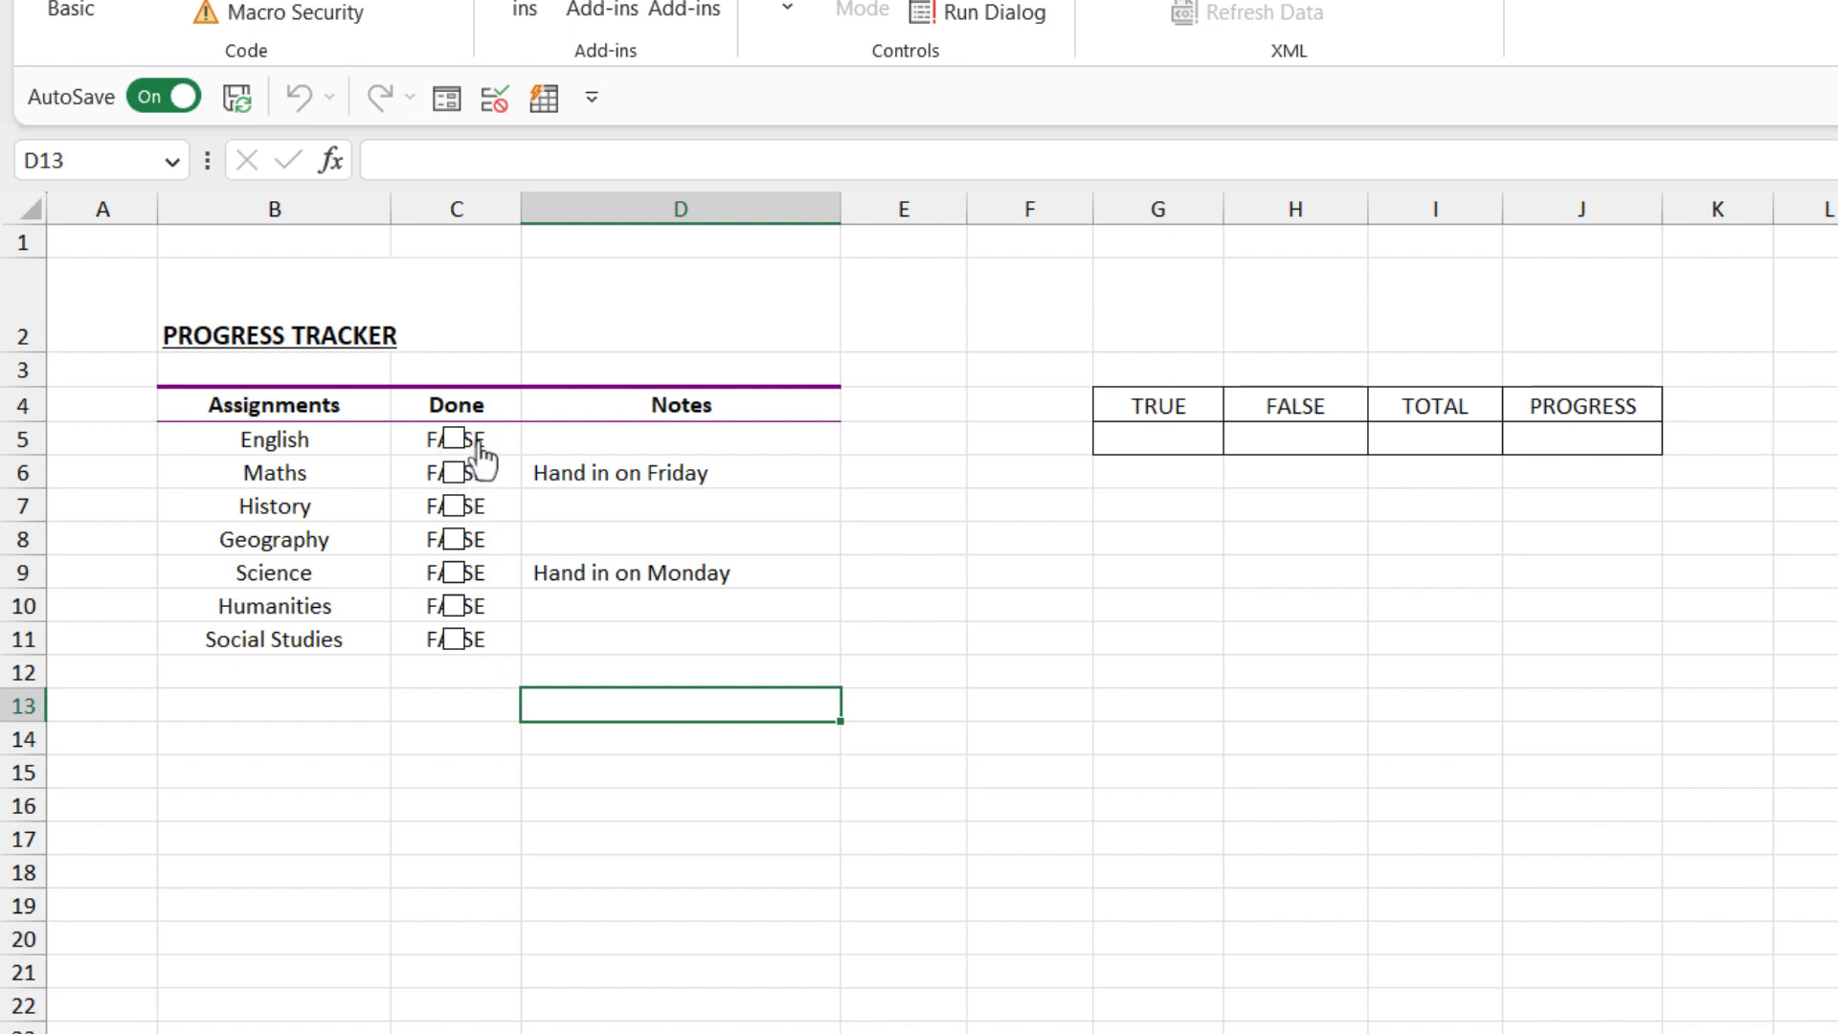
Select the linked cells C5:C11 and look over the font colour choices without applying one
{"action": "left_click_drag", "start_coordinate": [479, 443], "coordinate": [487, 636]}
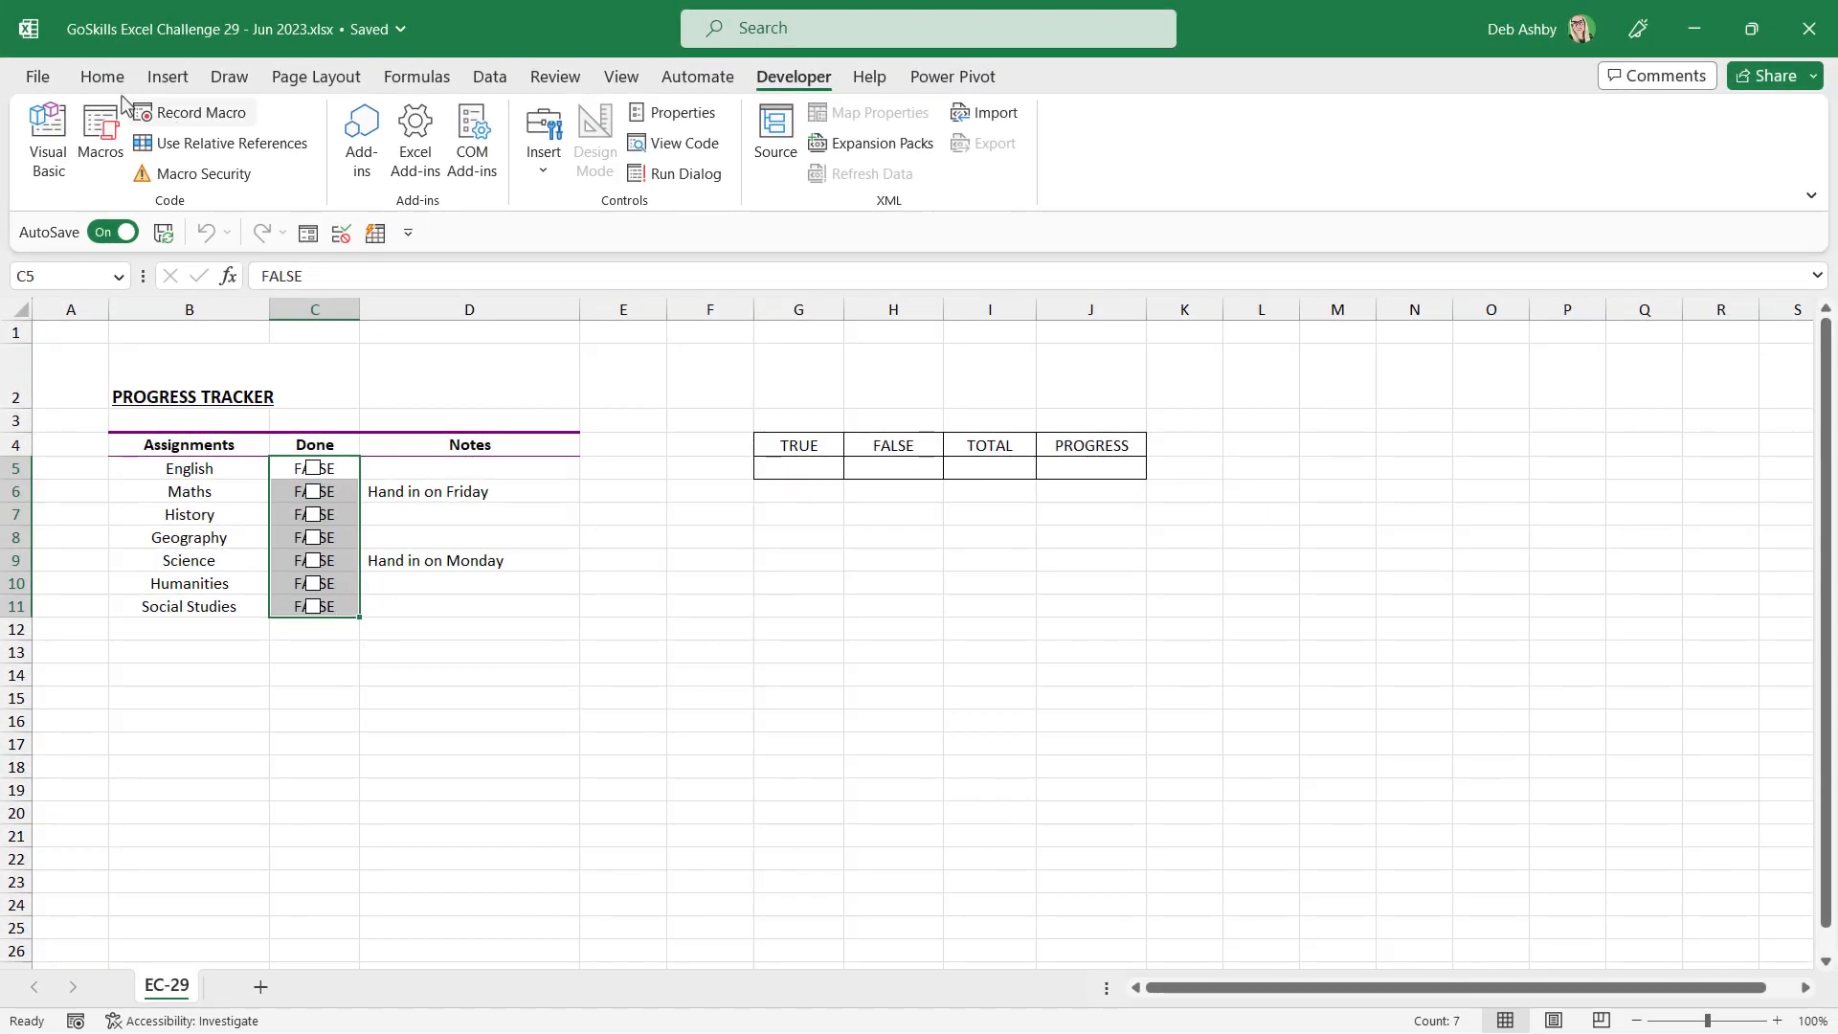
{"action": "left_click", "coordinate": [102, 77]}
{"action": "left_click", "coordinate": [477, 160]}
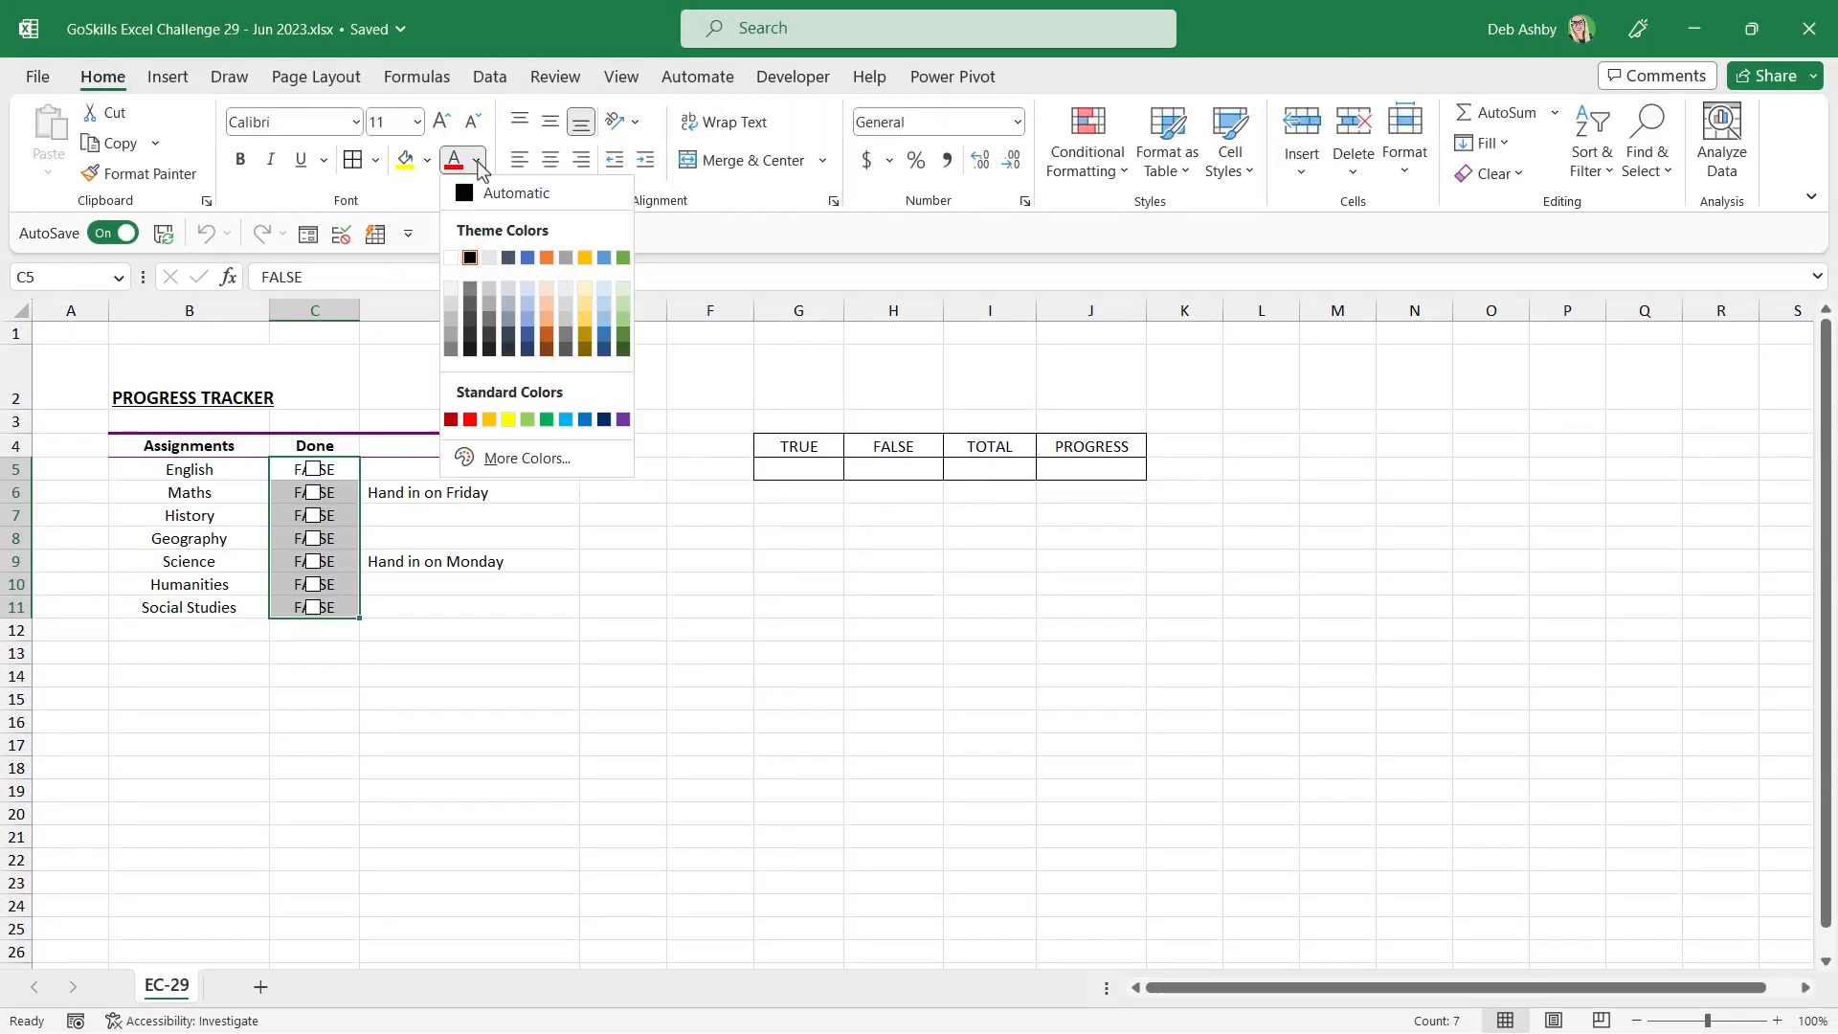
{"action": "left_click", "coordinate": [691, 246]}
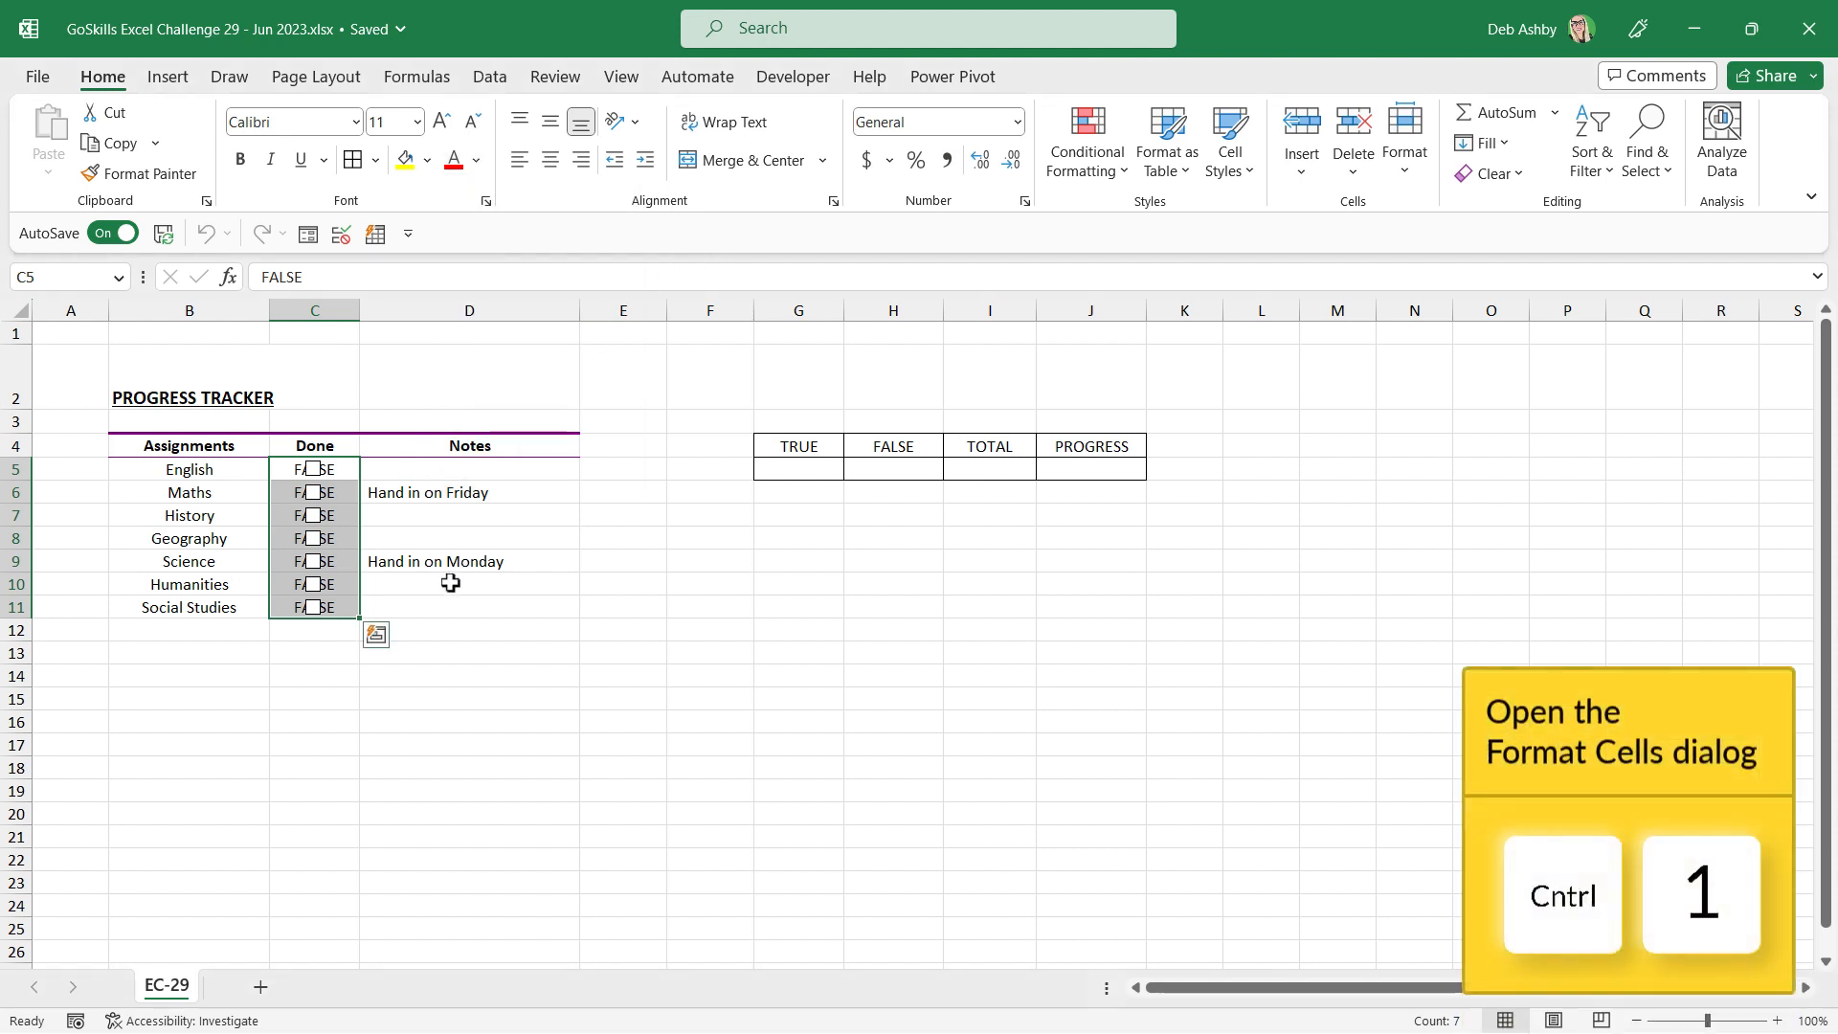
Hide the TRUE/FALSE values in C5:C11 by applying the custom number format ;;; to the cells
{"action": "key", "text": "ctrl+1"}
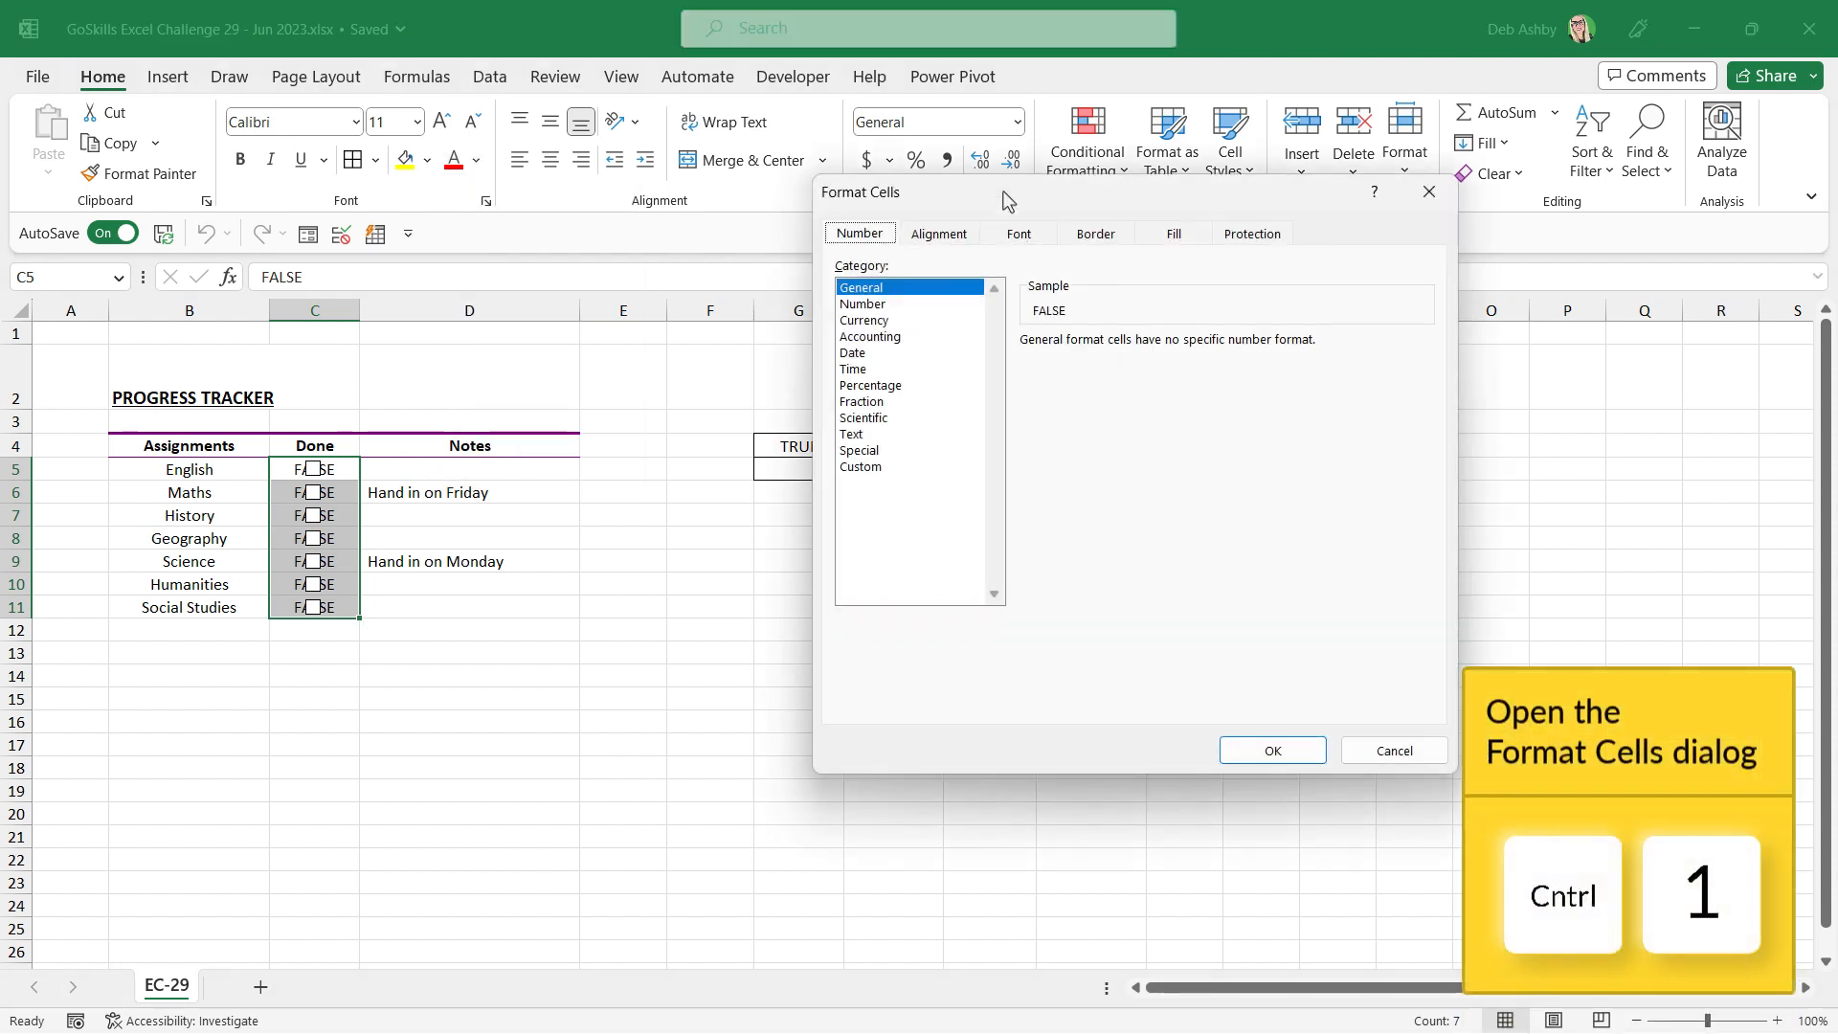
{"action": "left_click_drag", "start_coordinate": [1011, 199], "coordinate": [810, 237]}
{"action": "left_click", "coordinate": [672, 507]}
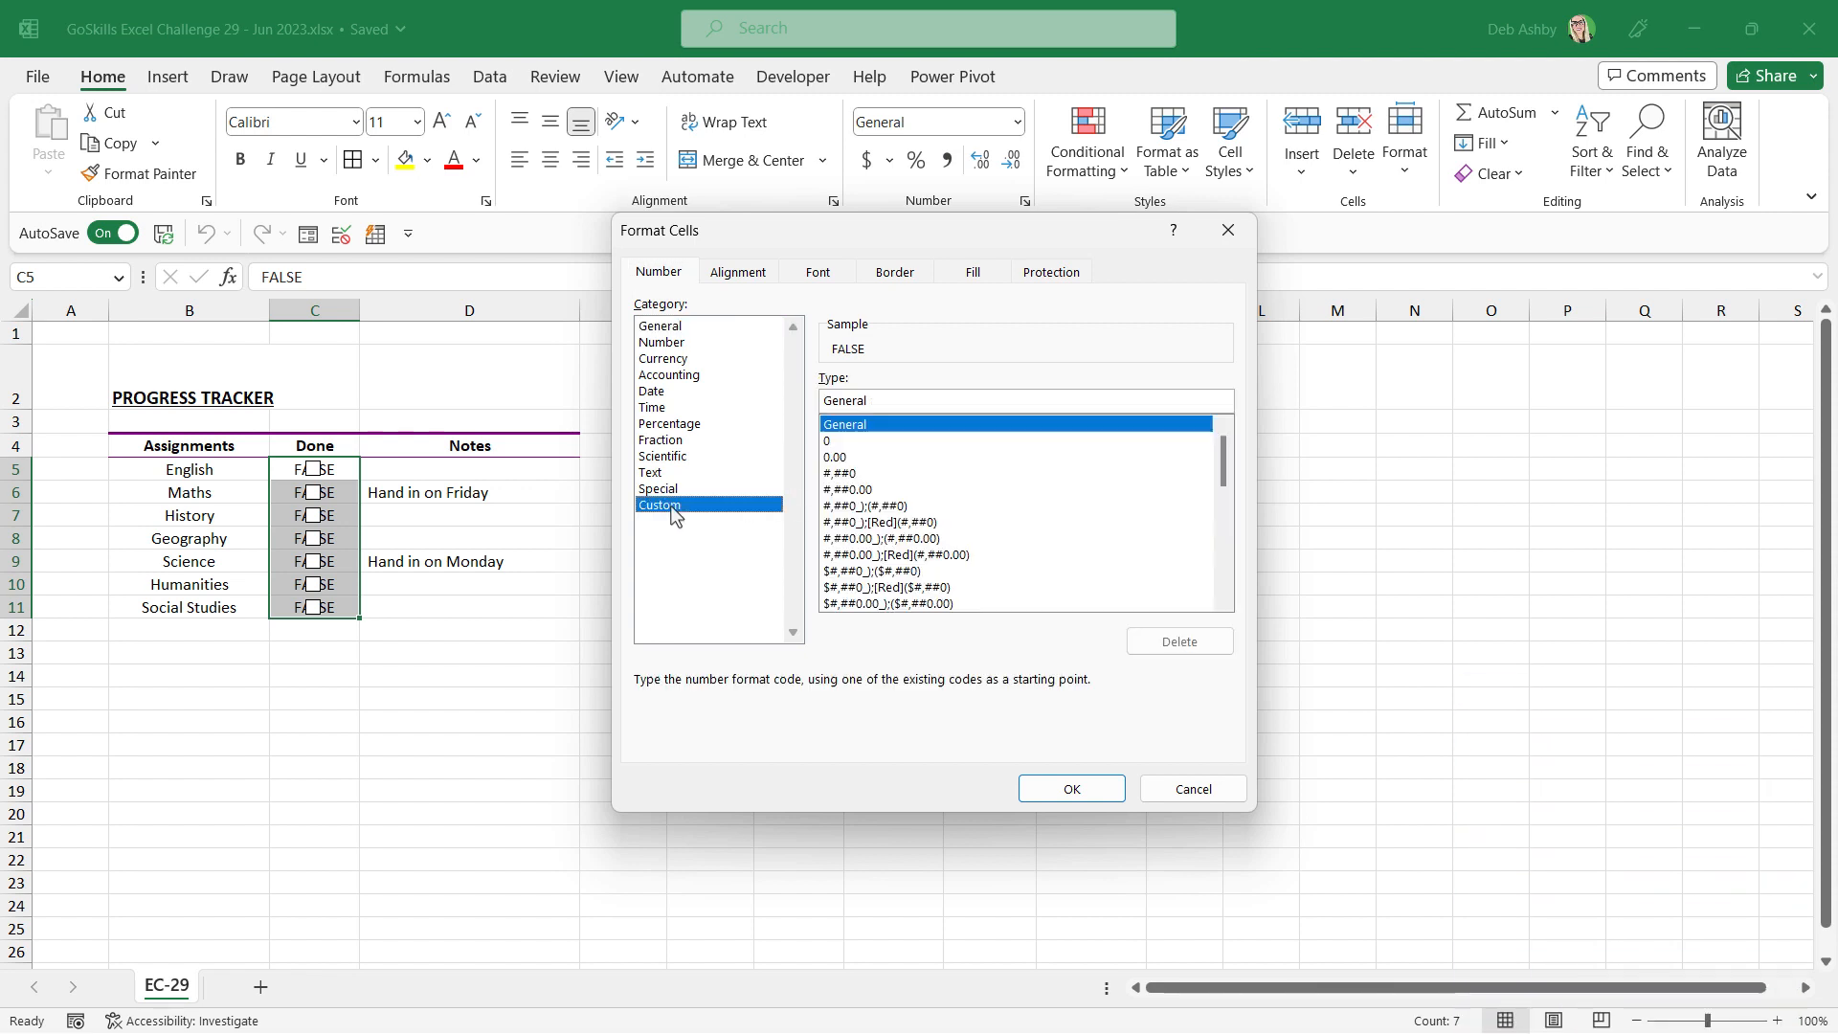
{"action": "double_click", "coordinate": [893, 395]}
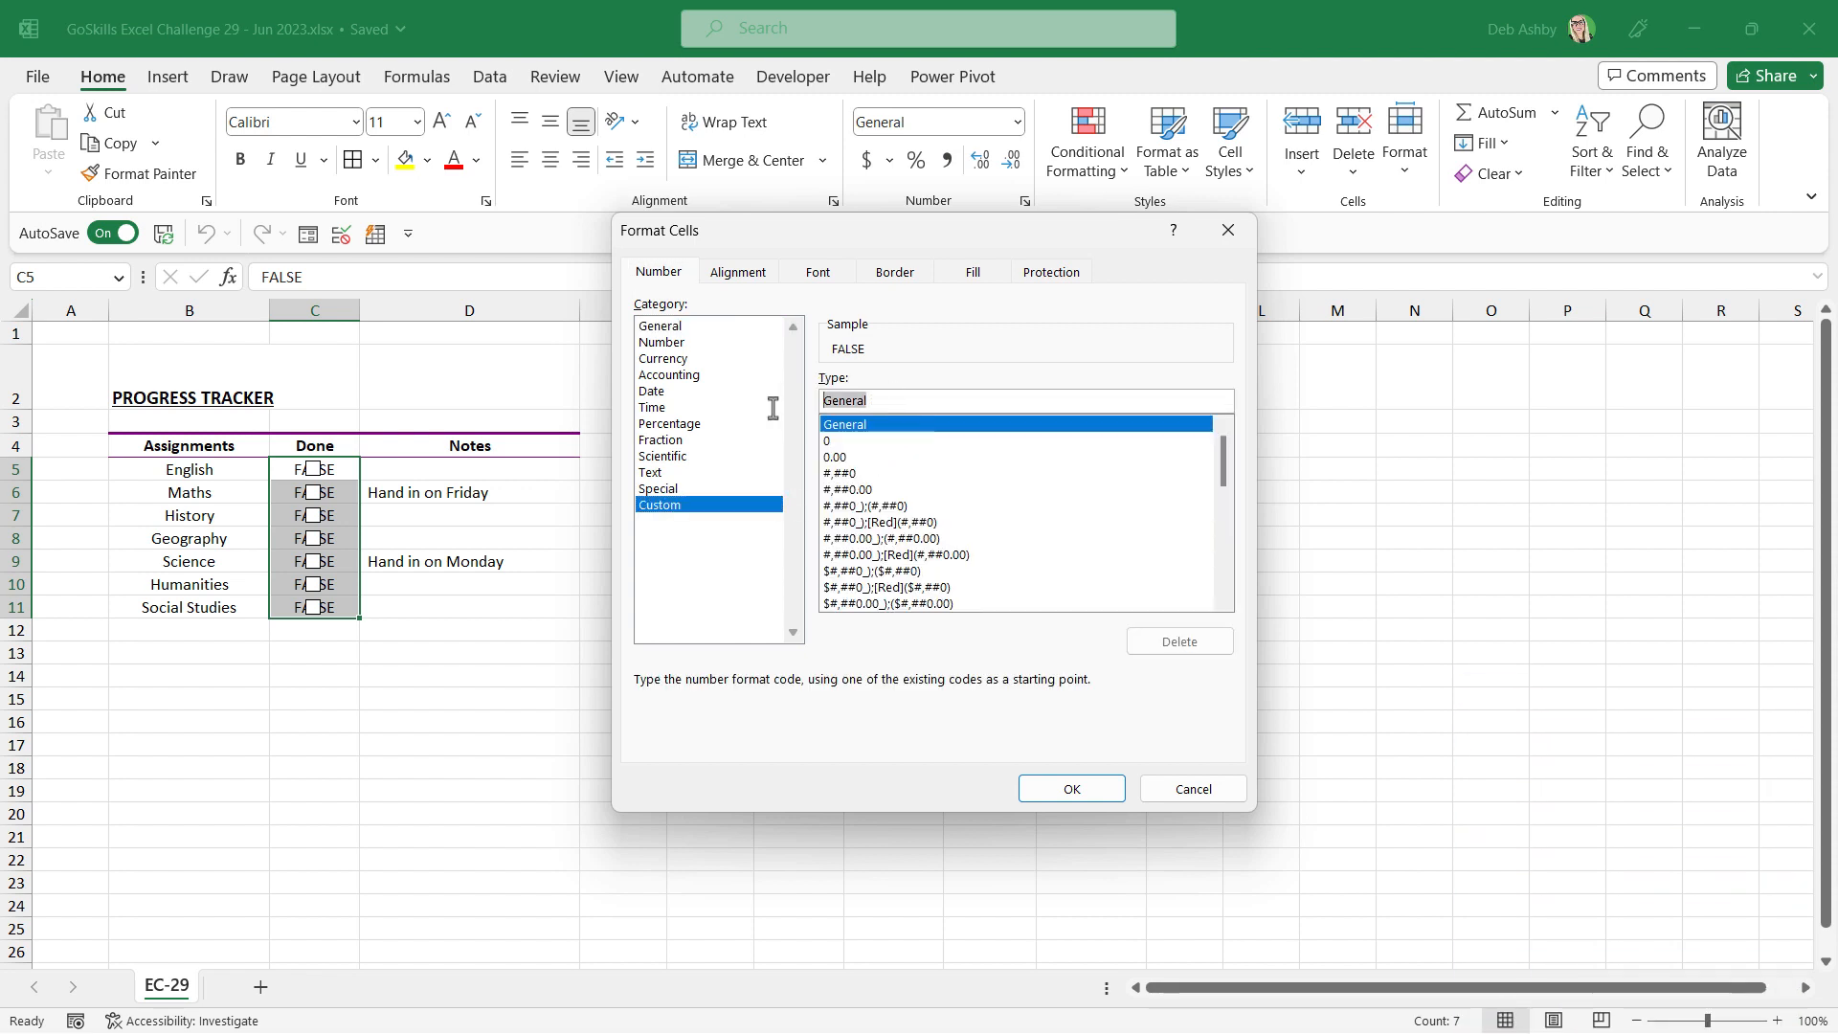
{"action": "type", "text": ";;;"}
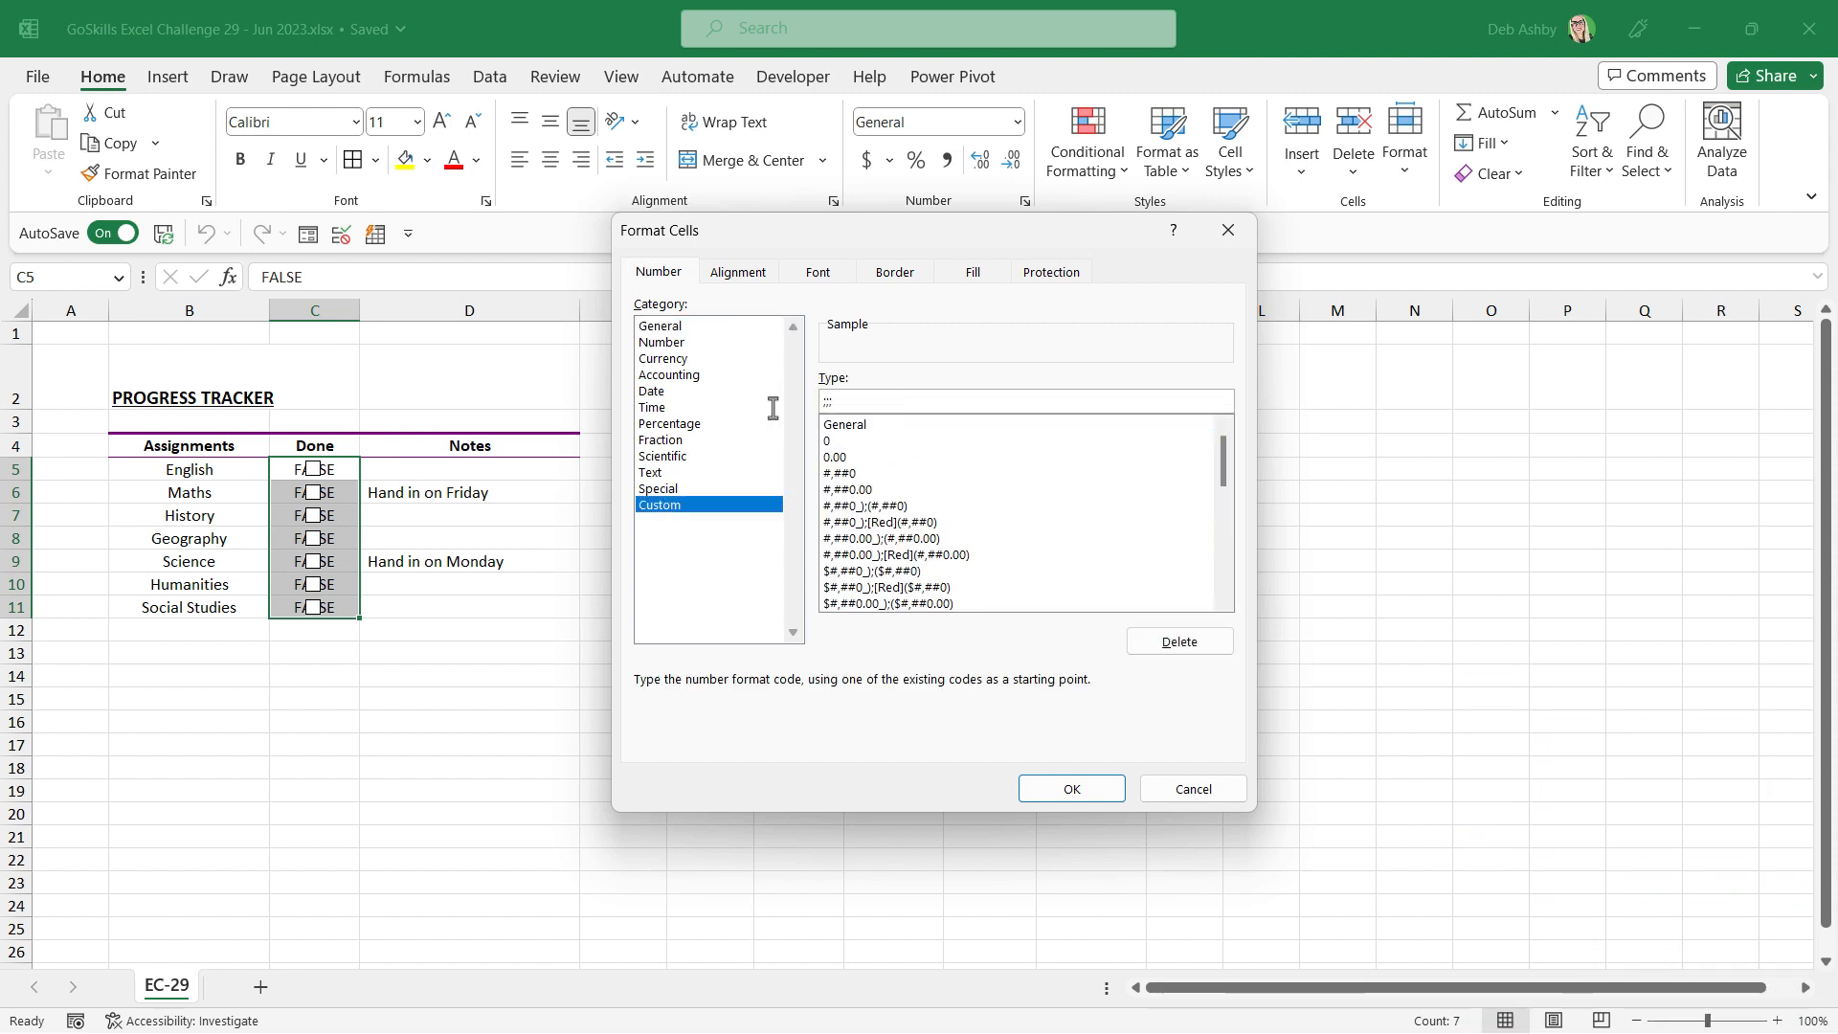
{"action": "left_click", "coordinate": [1058, 788]}
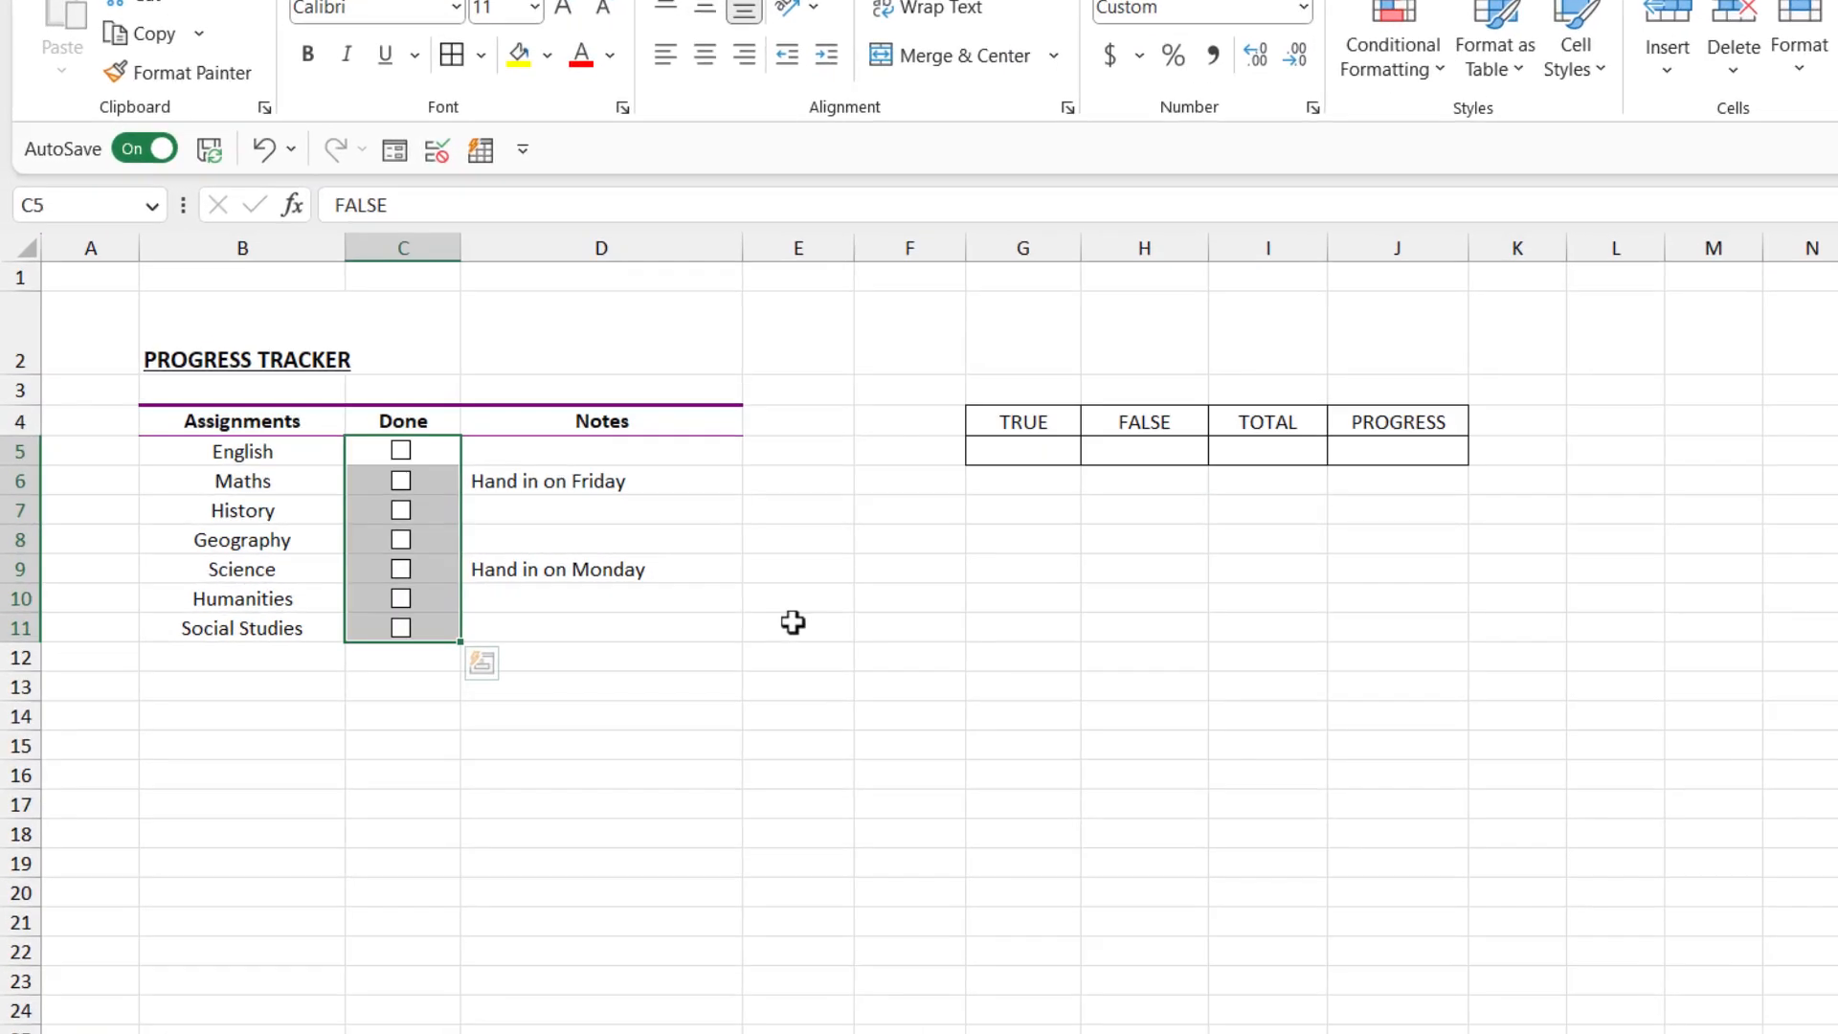
{"action": "left_click", "coordinate": [617, 607]}
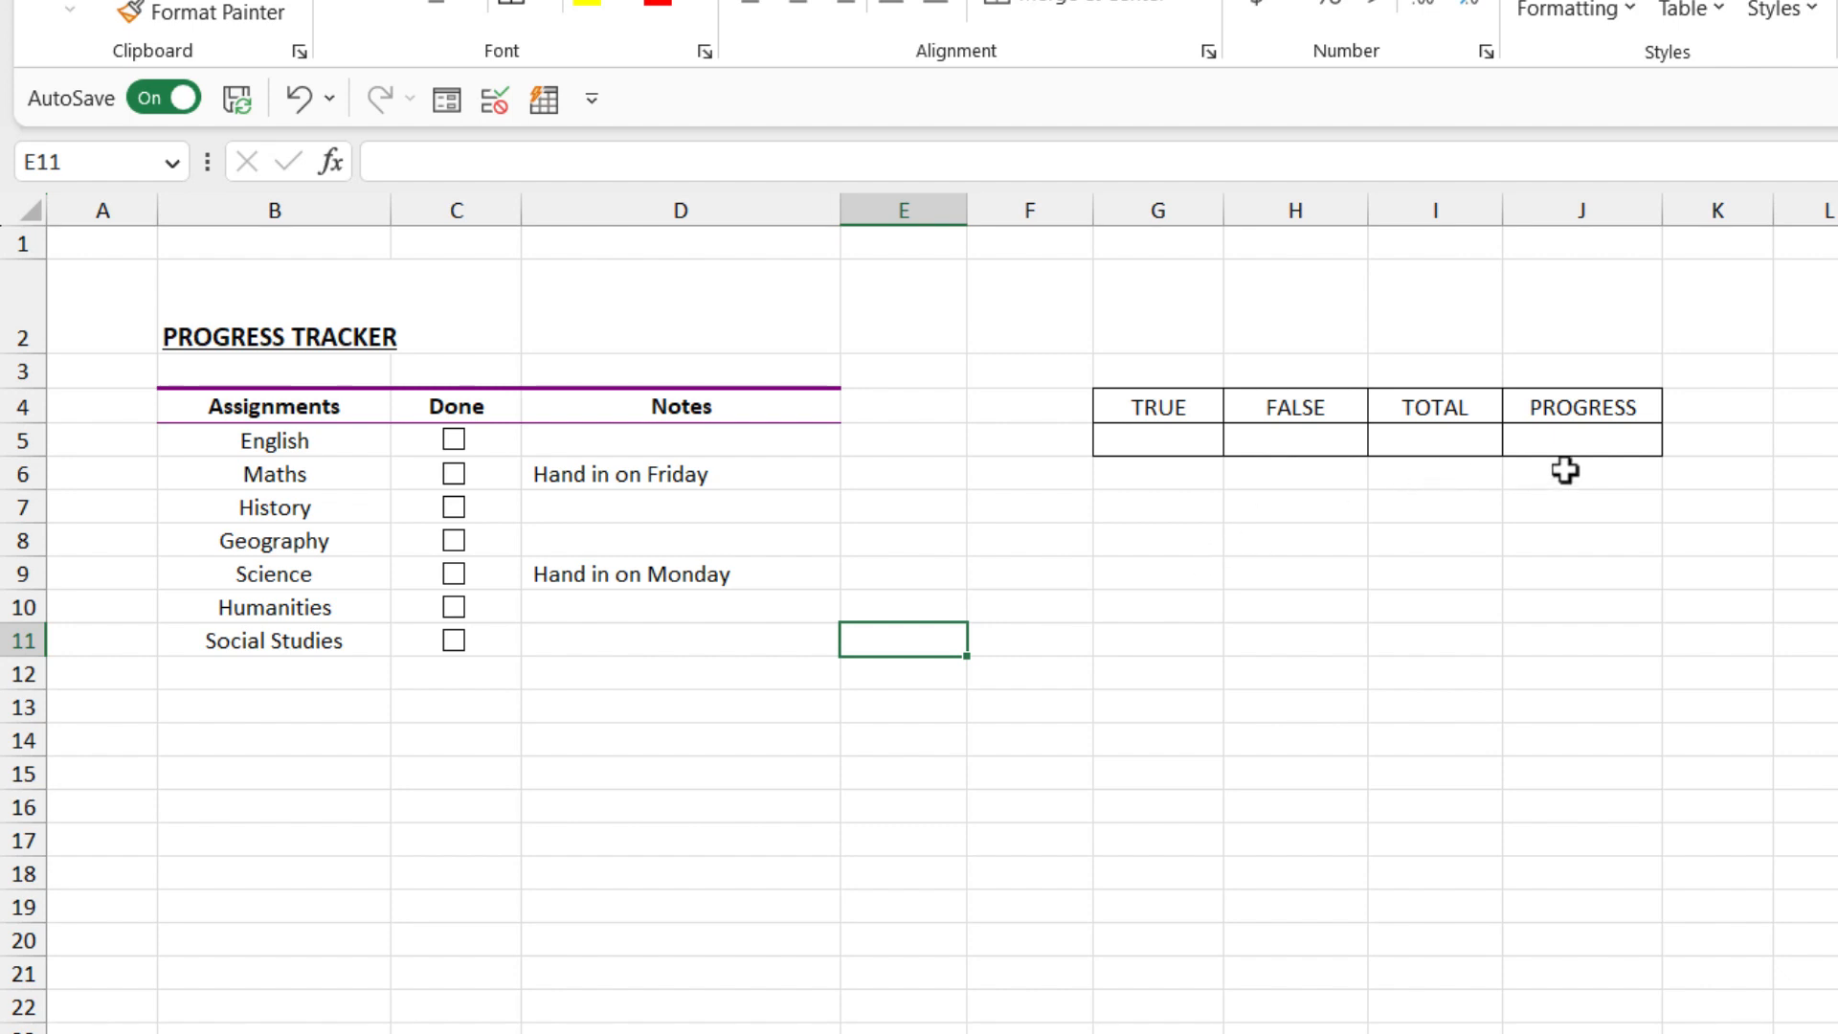
Enter =COUNTIF(C5:C11,G4) in G5 to count the ticked assignments under TRUE
{"action": "left_click", "coordinate": [1145, 441]}
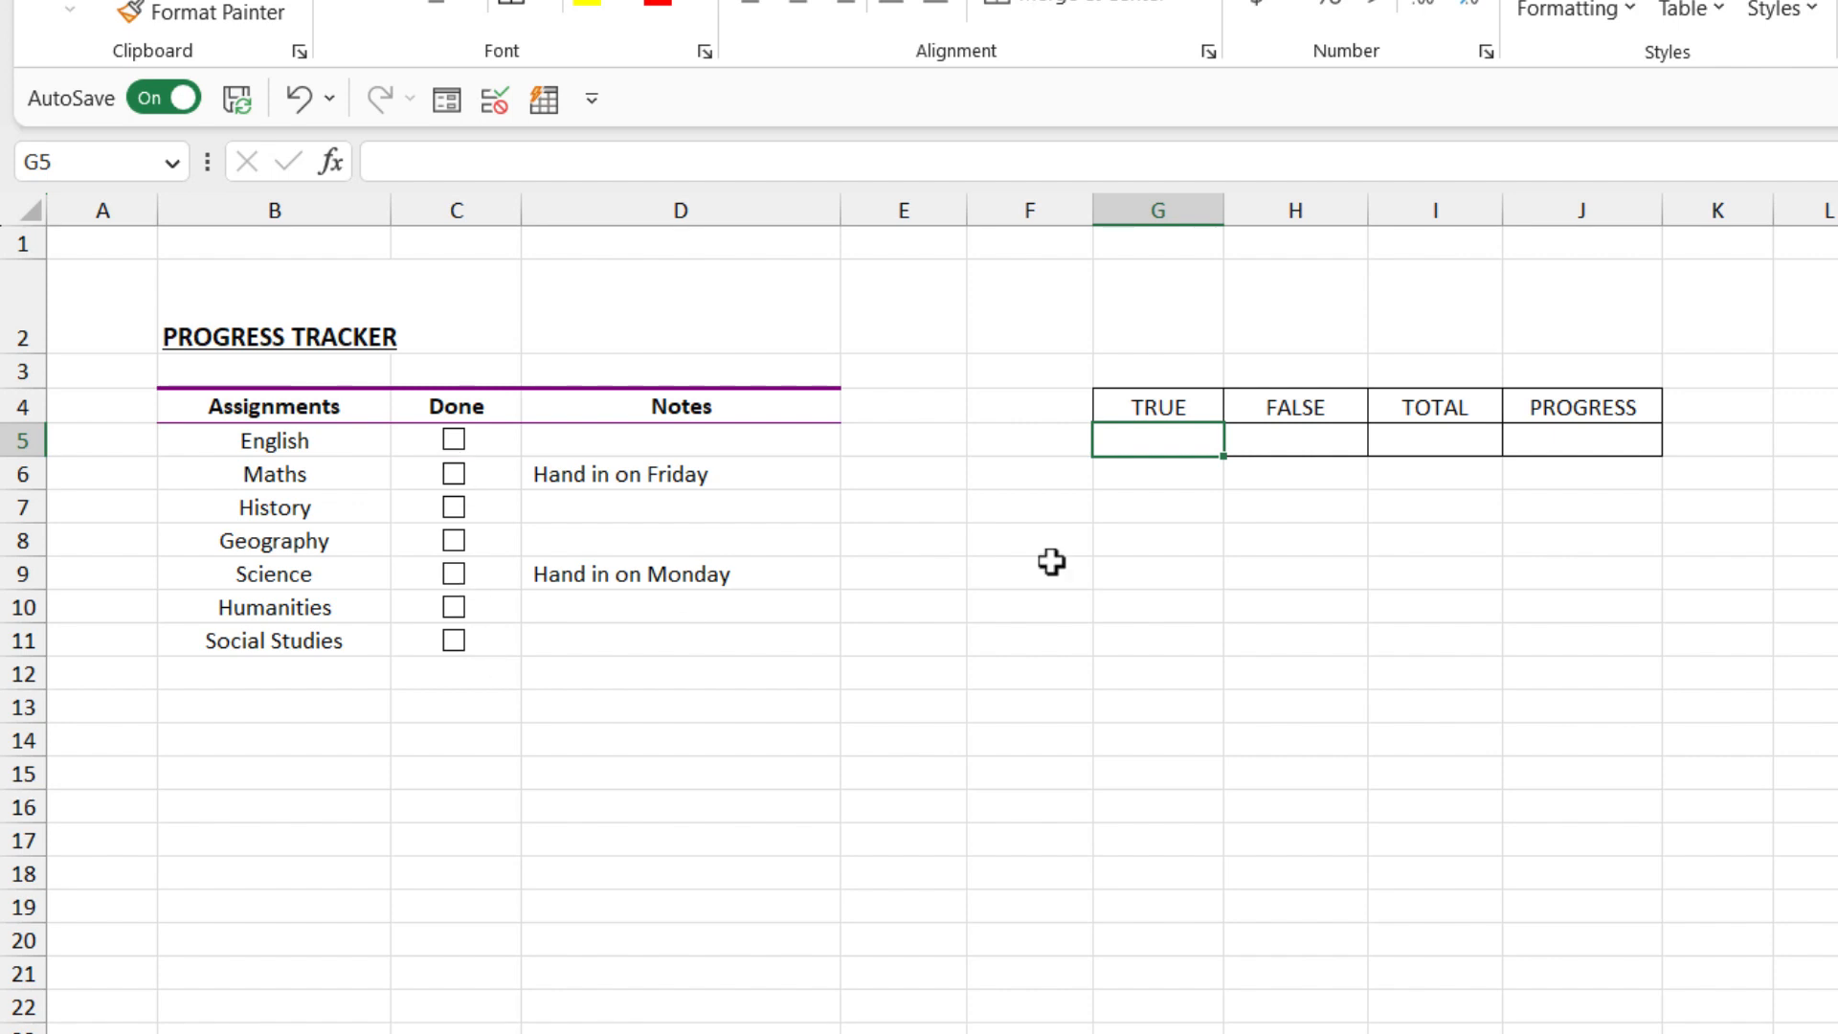
{"action": "left_click", "coordinate": [1313, 446]}
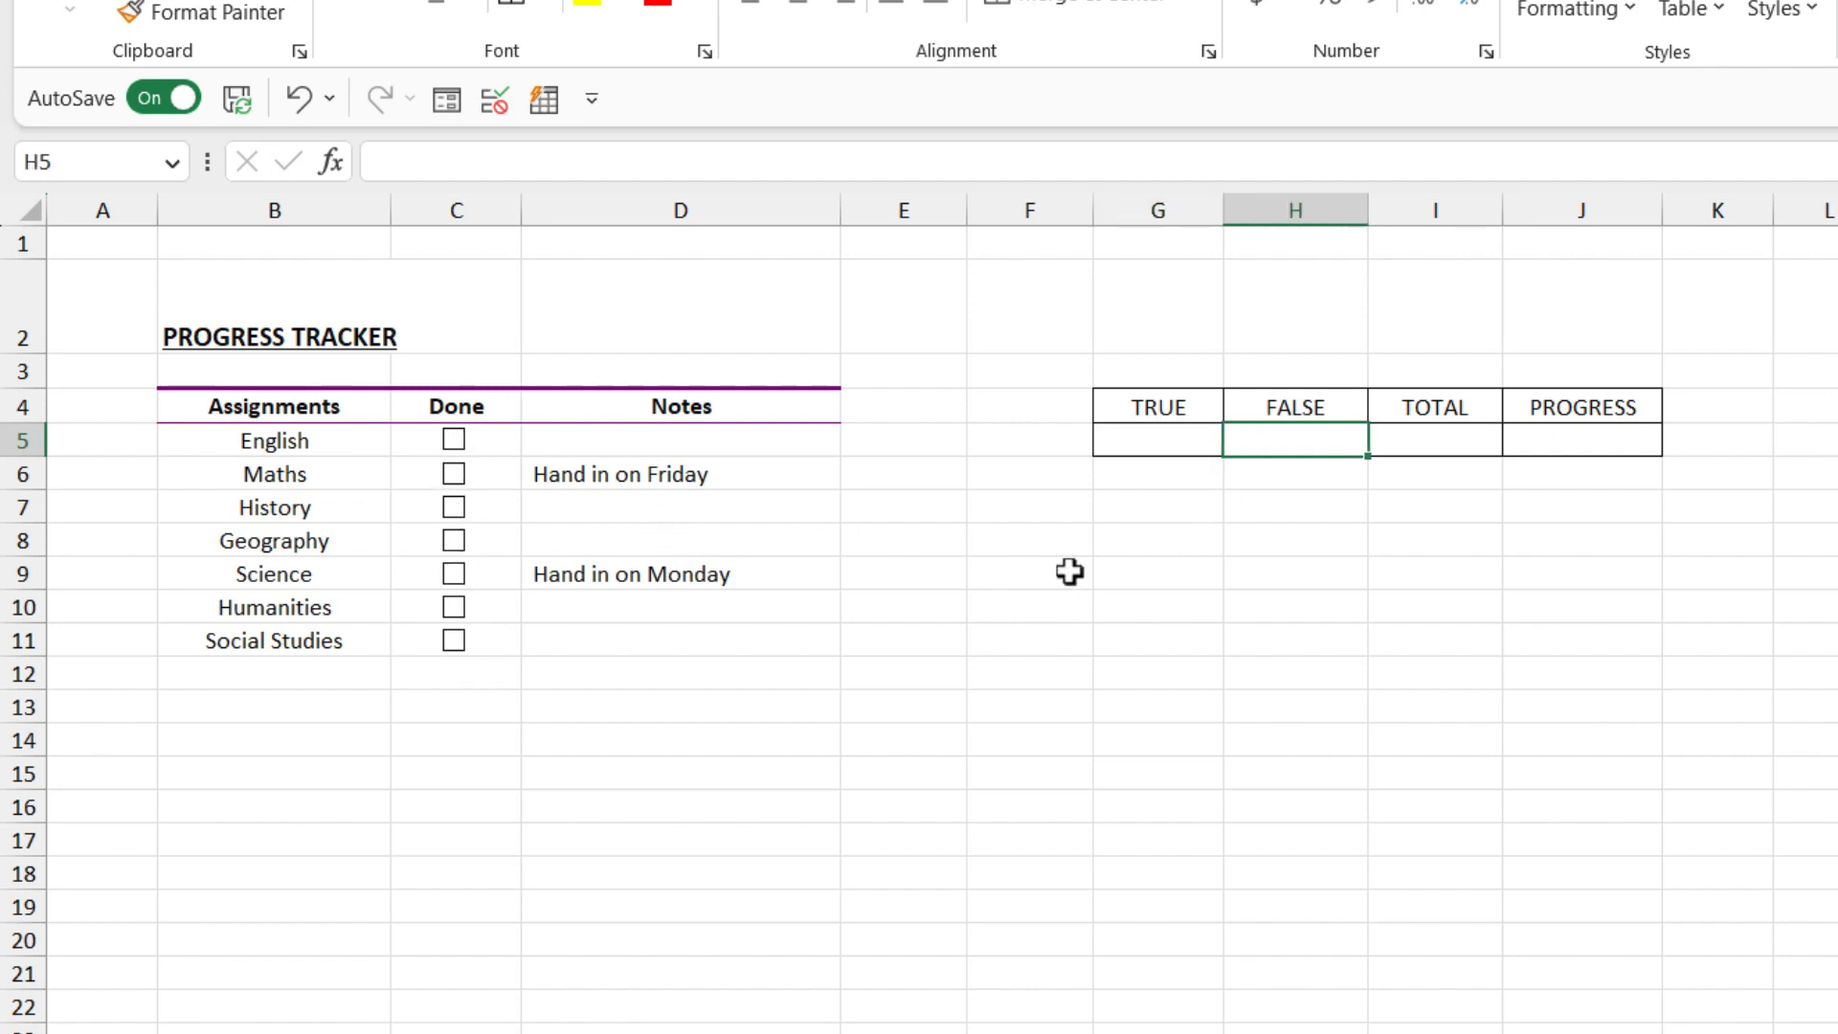
{"action": "left_click", "coordinate": [1160, 444]}
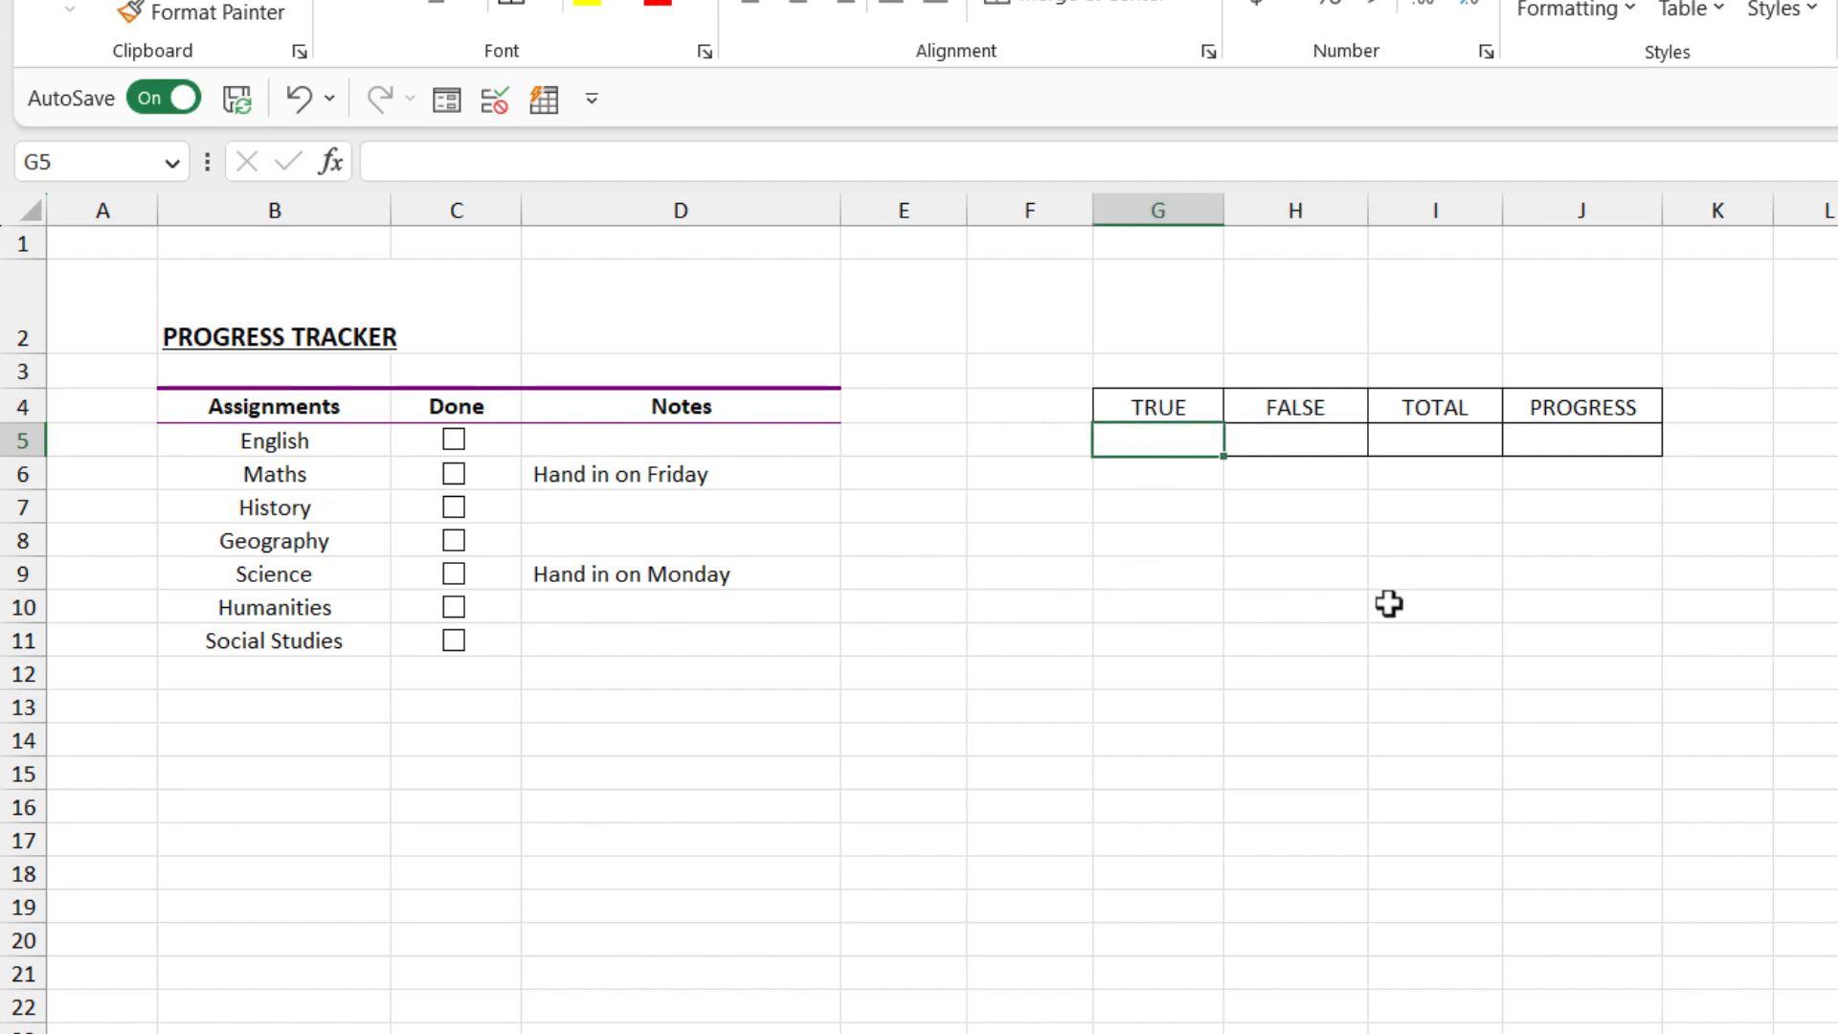
{"action": "type", "text": "=COUNTIF("}
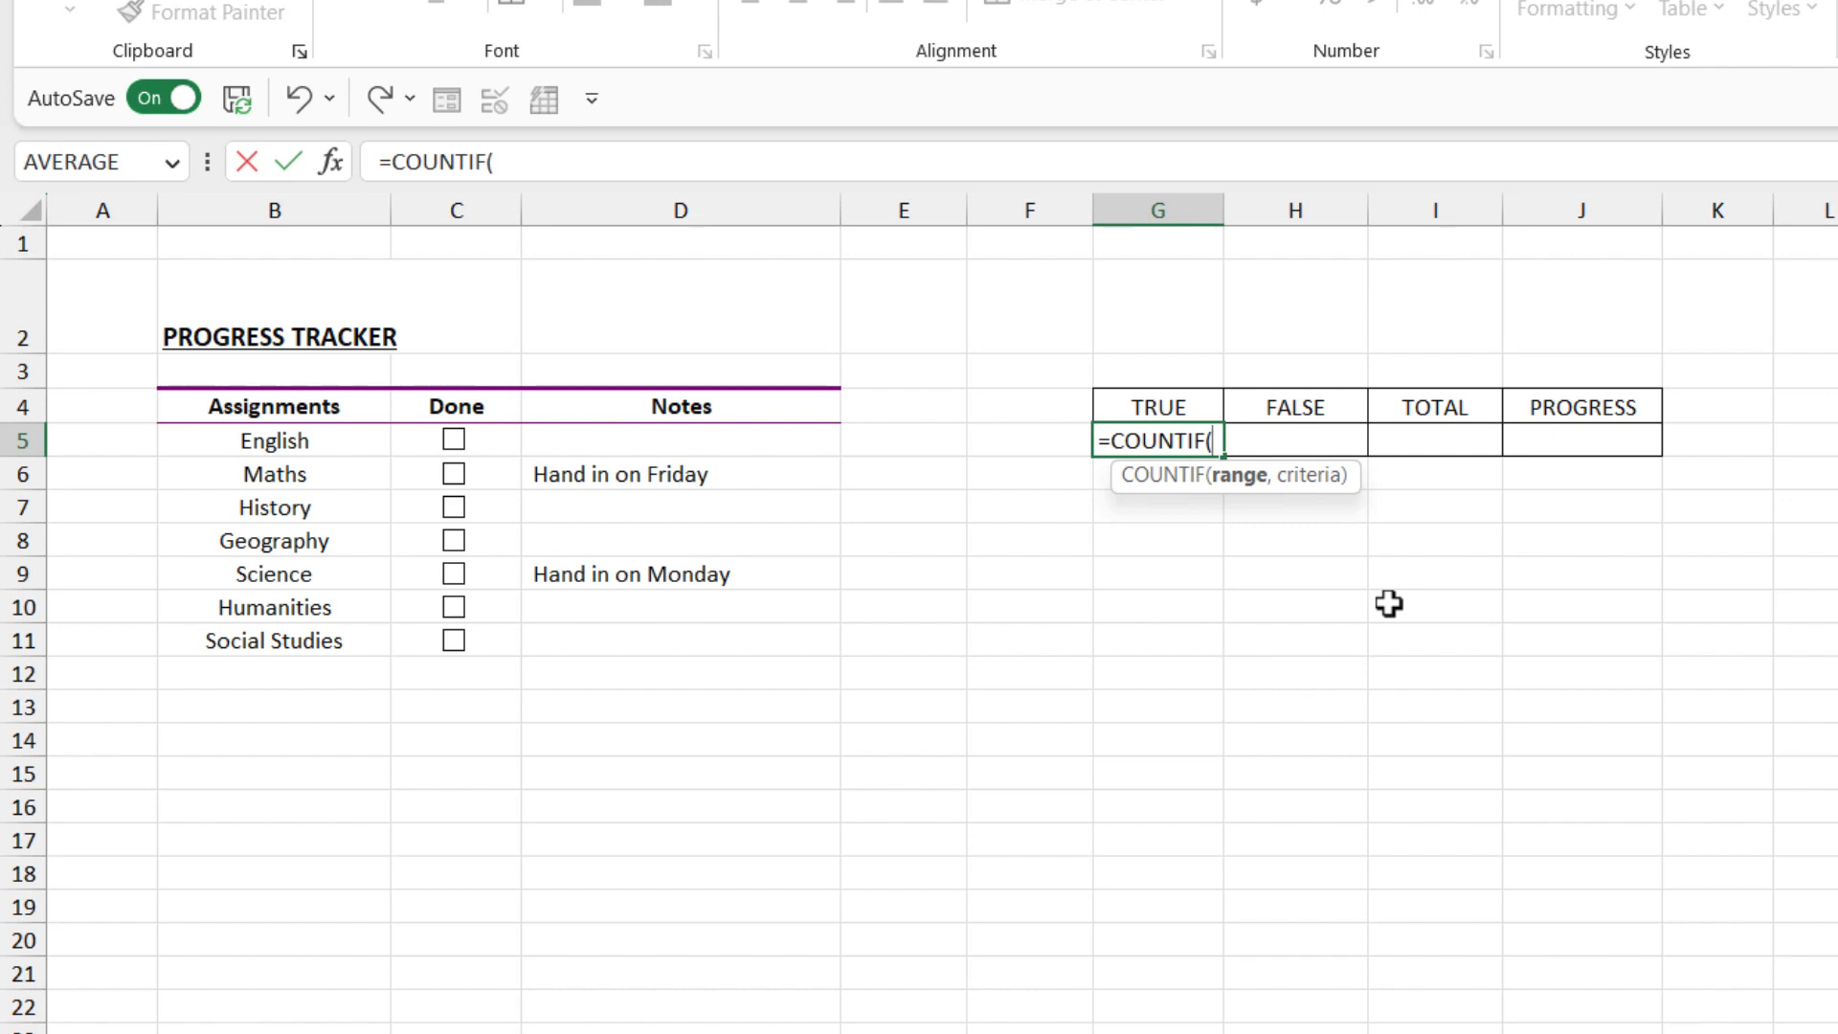
{"action": "left_click_drag", "start_coordinate": [492, 439], "coordinate": [509, 640]}
{"action": "type", "text": ","}
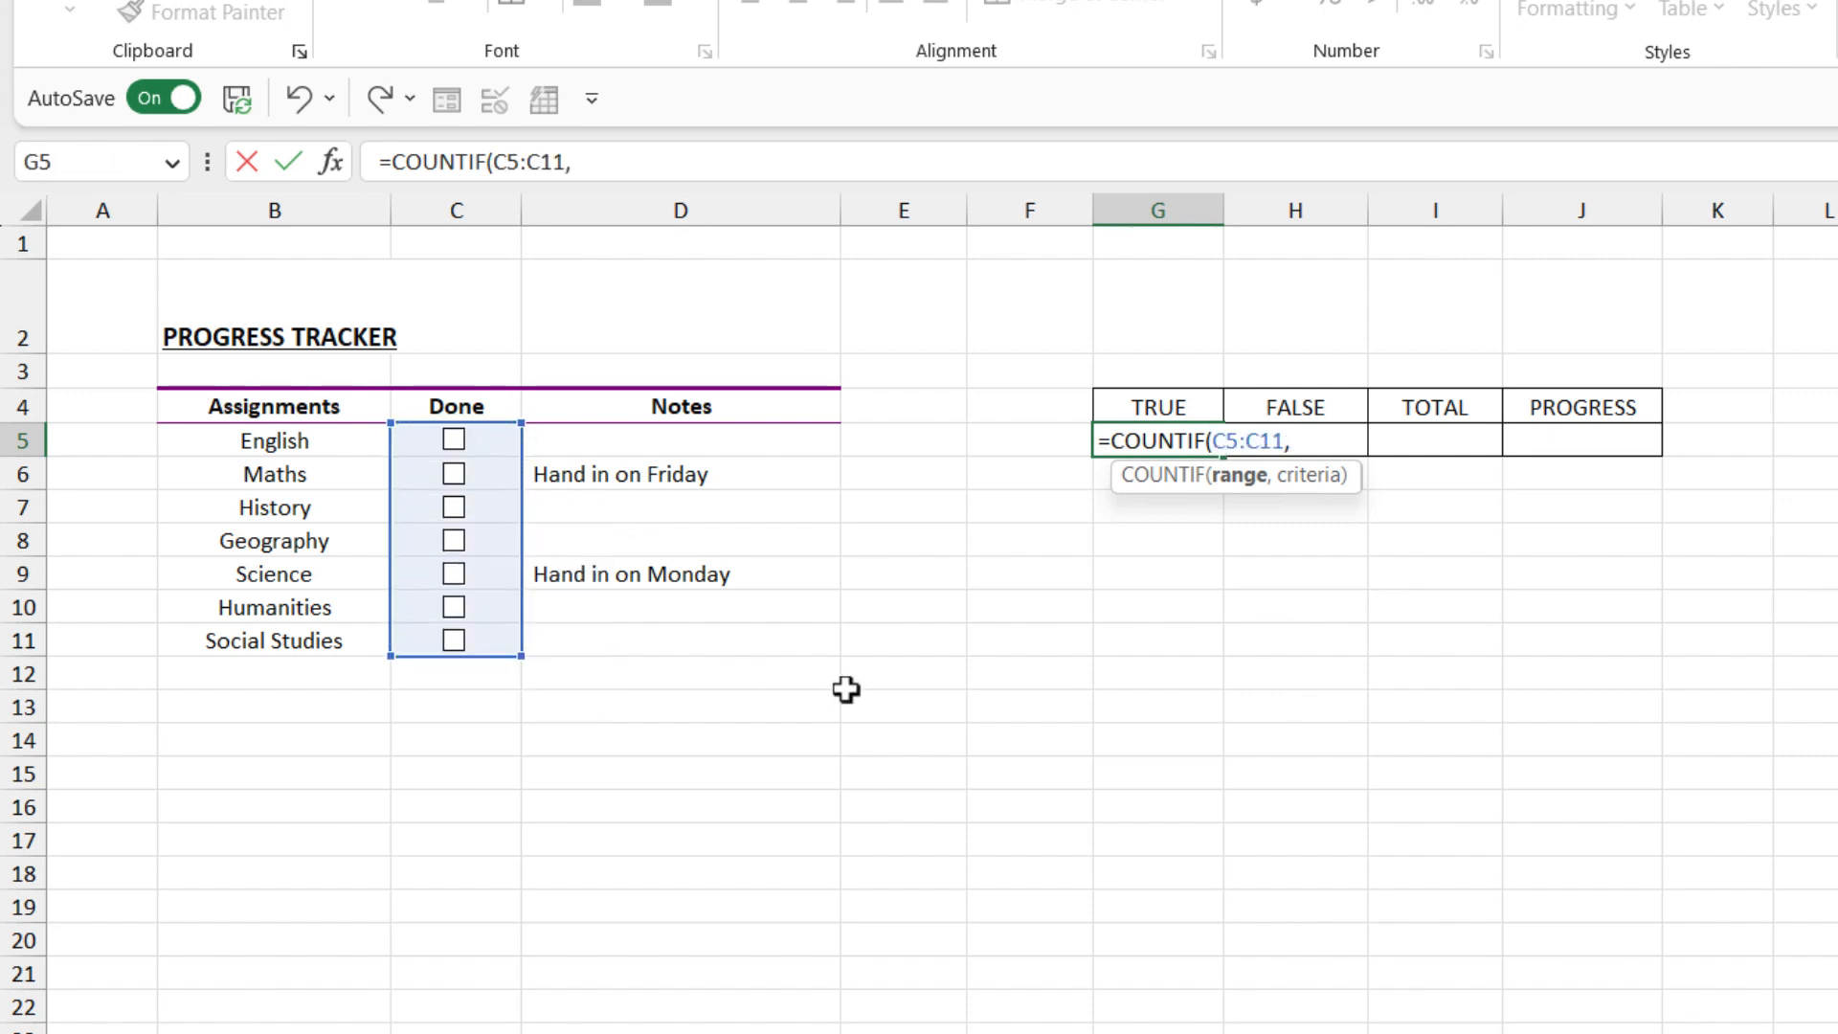
{"action": "left_click", "coordinate": [1159, 404]}
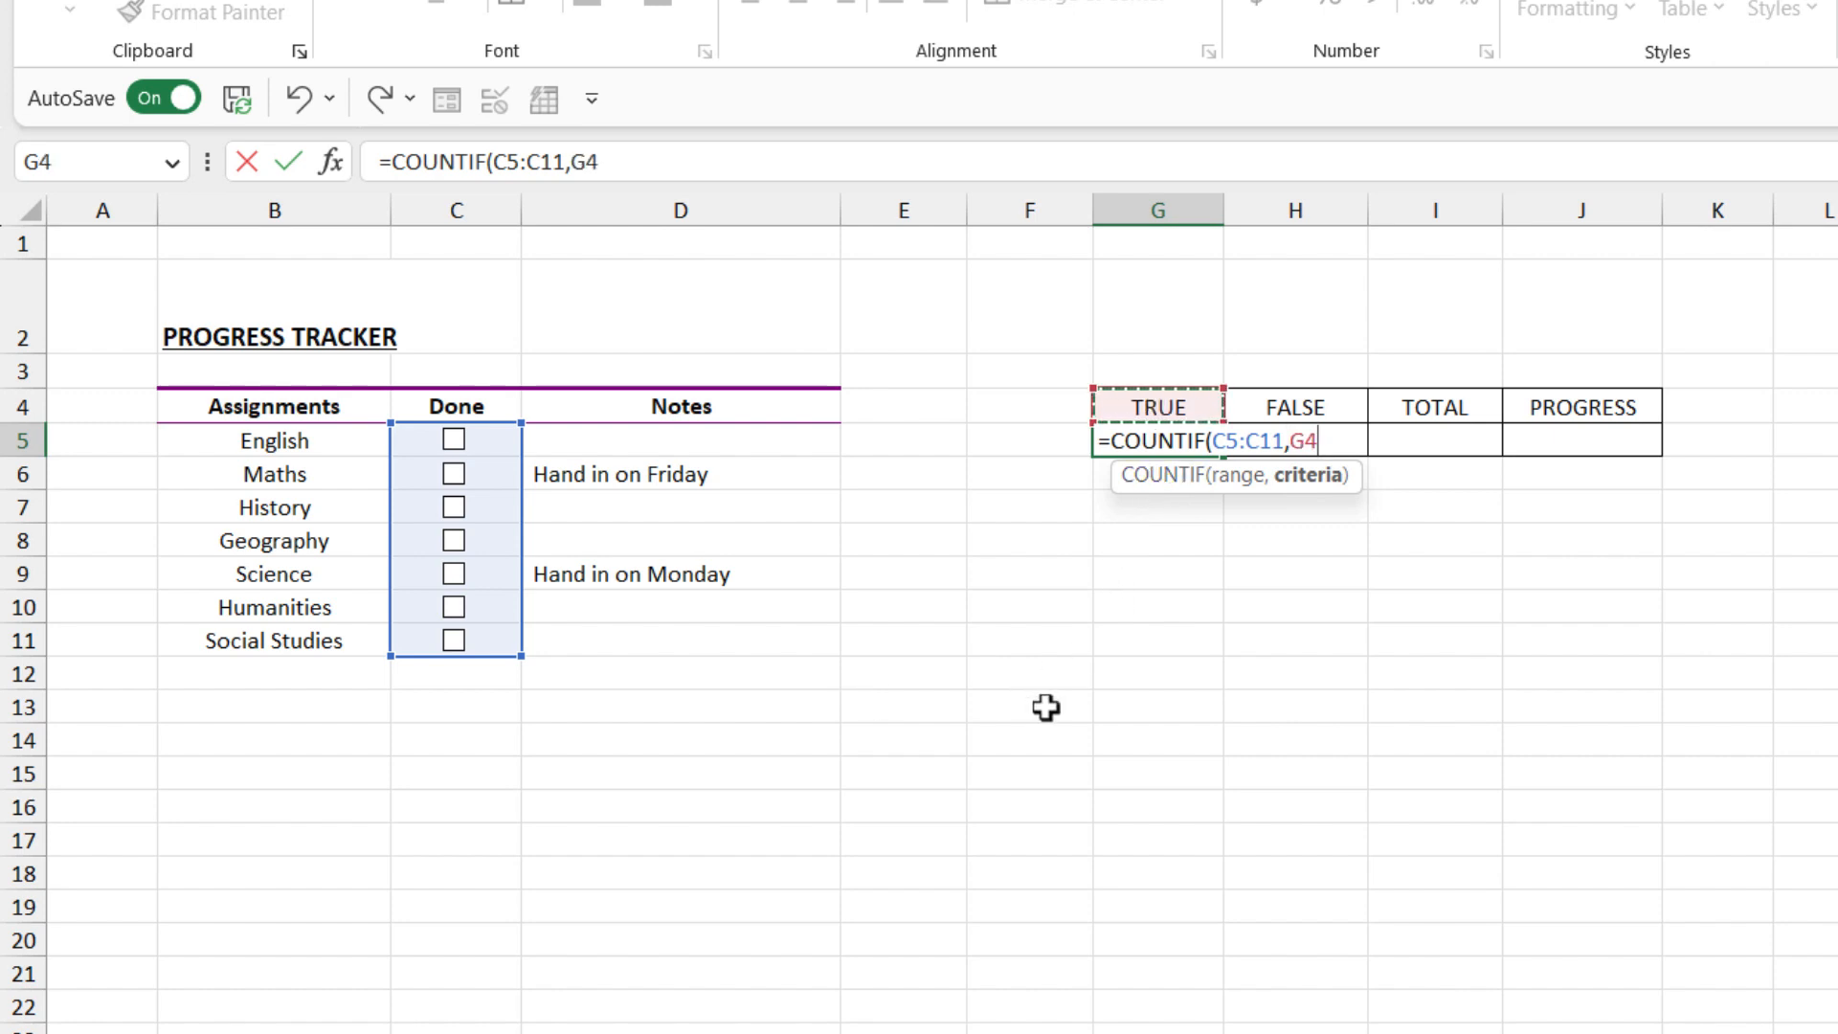
{"action": "type", "text": ")"}
{"action": "key", "text": "Return"}
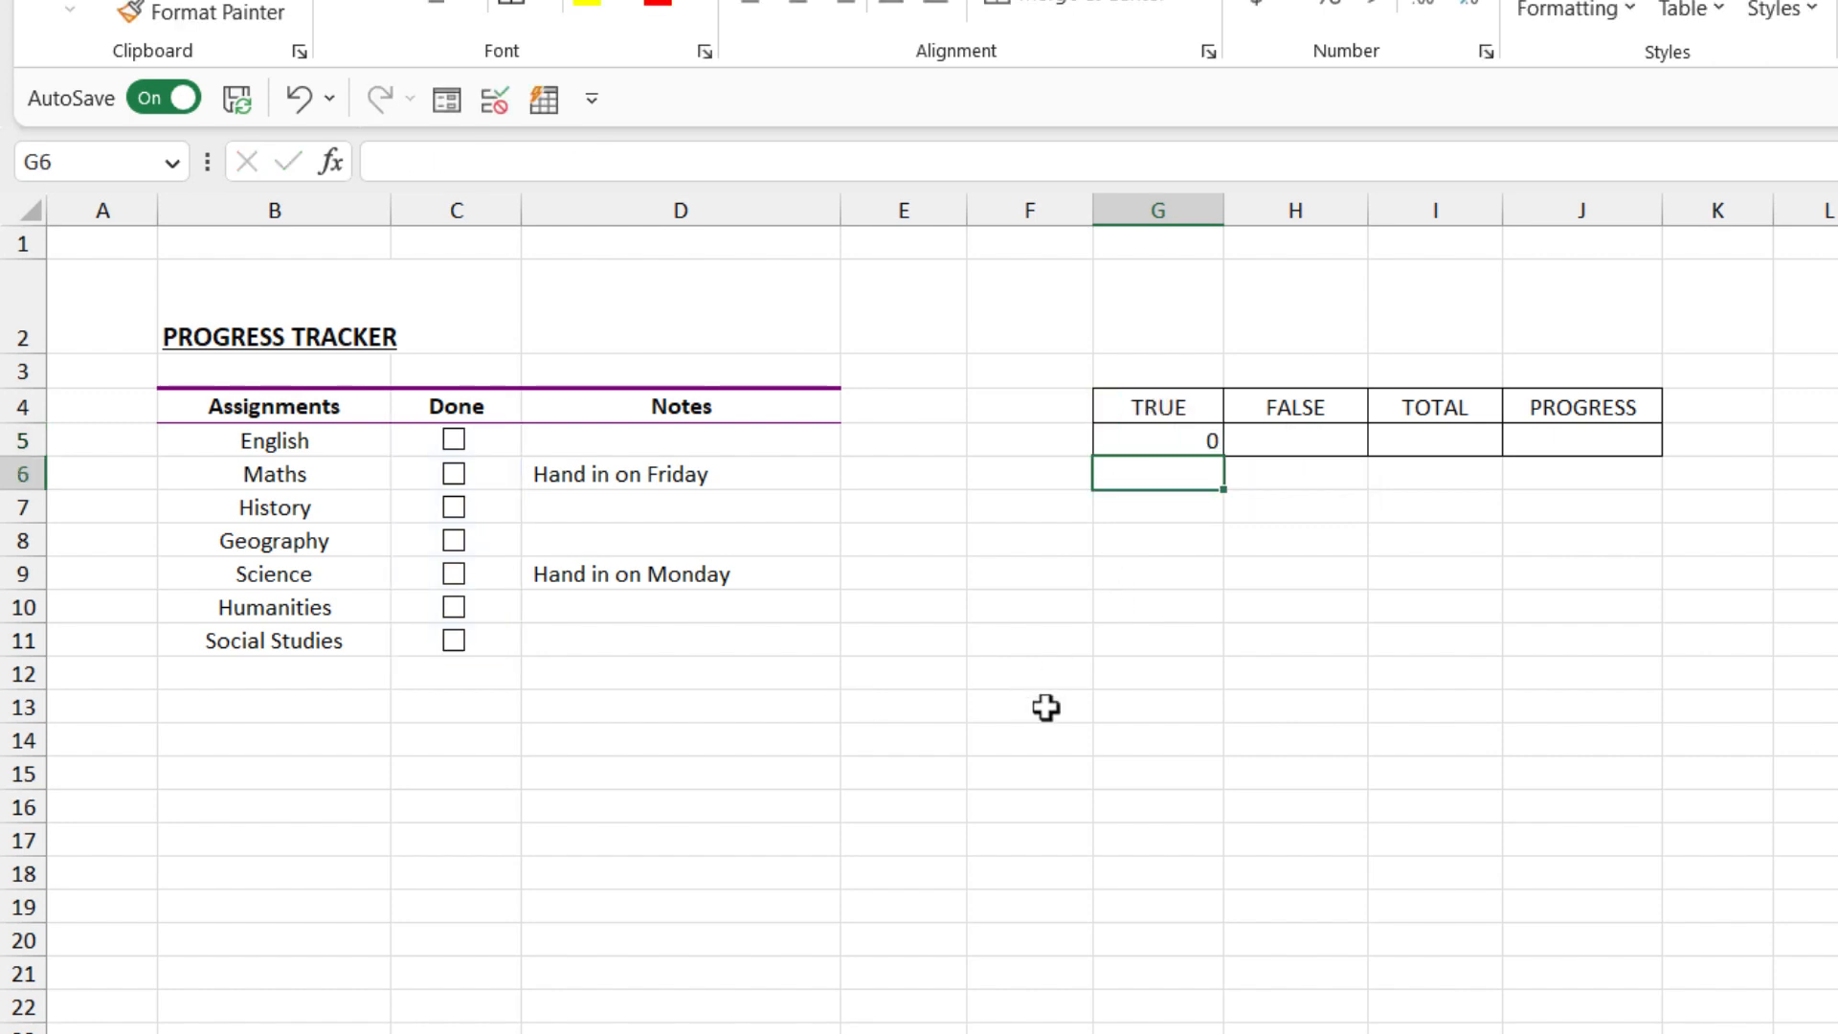
Enter =COUNTIF(C5:C11,H4) in H5 to count the unticked assignments under FALSE
{"action": "left_click", "coordinate": [1327, 442]}
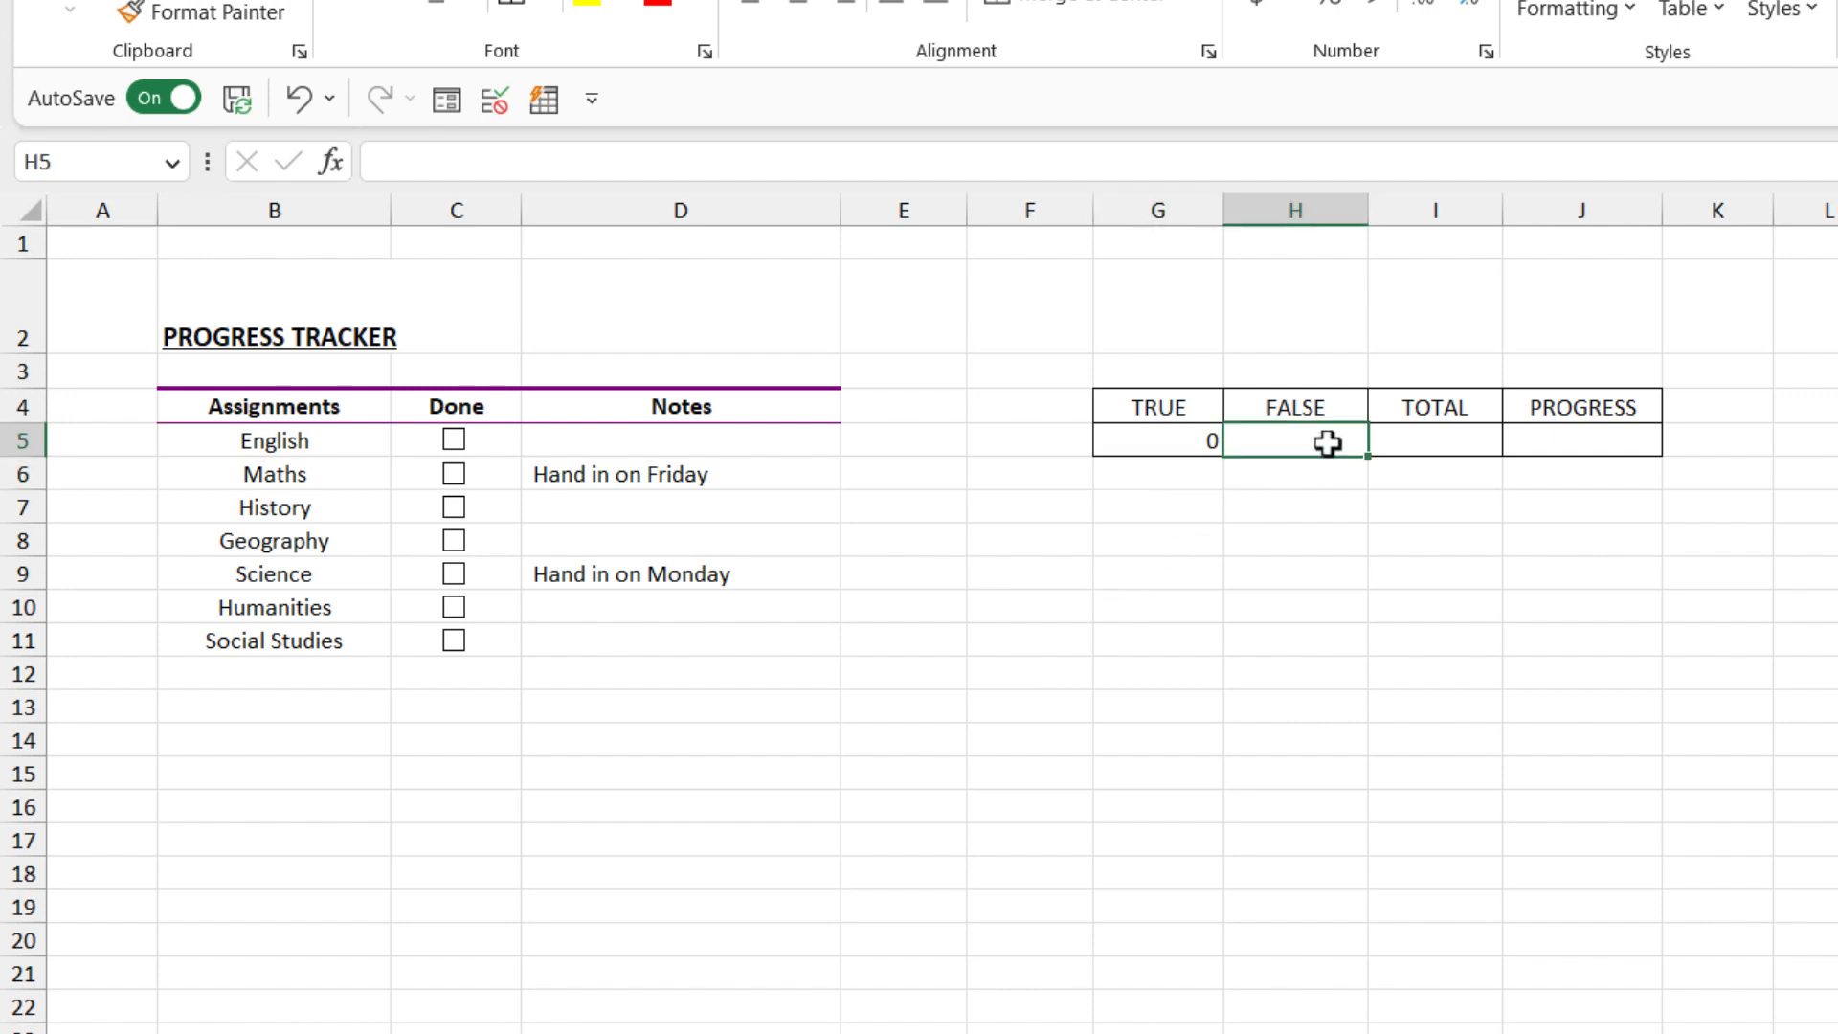
{"action": "type", "text": "=COU"}
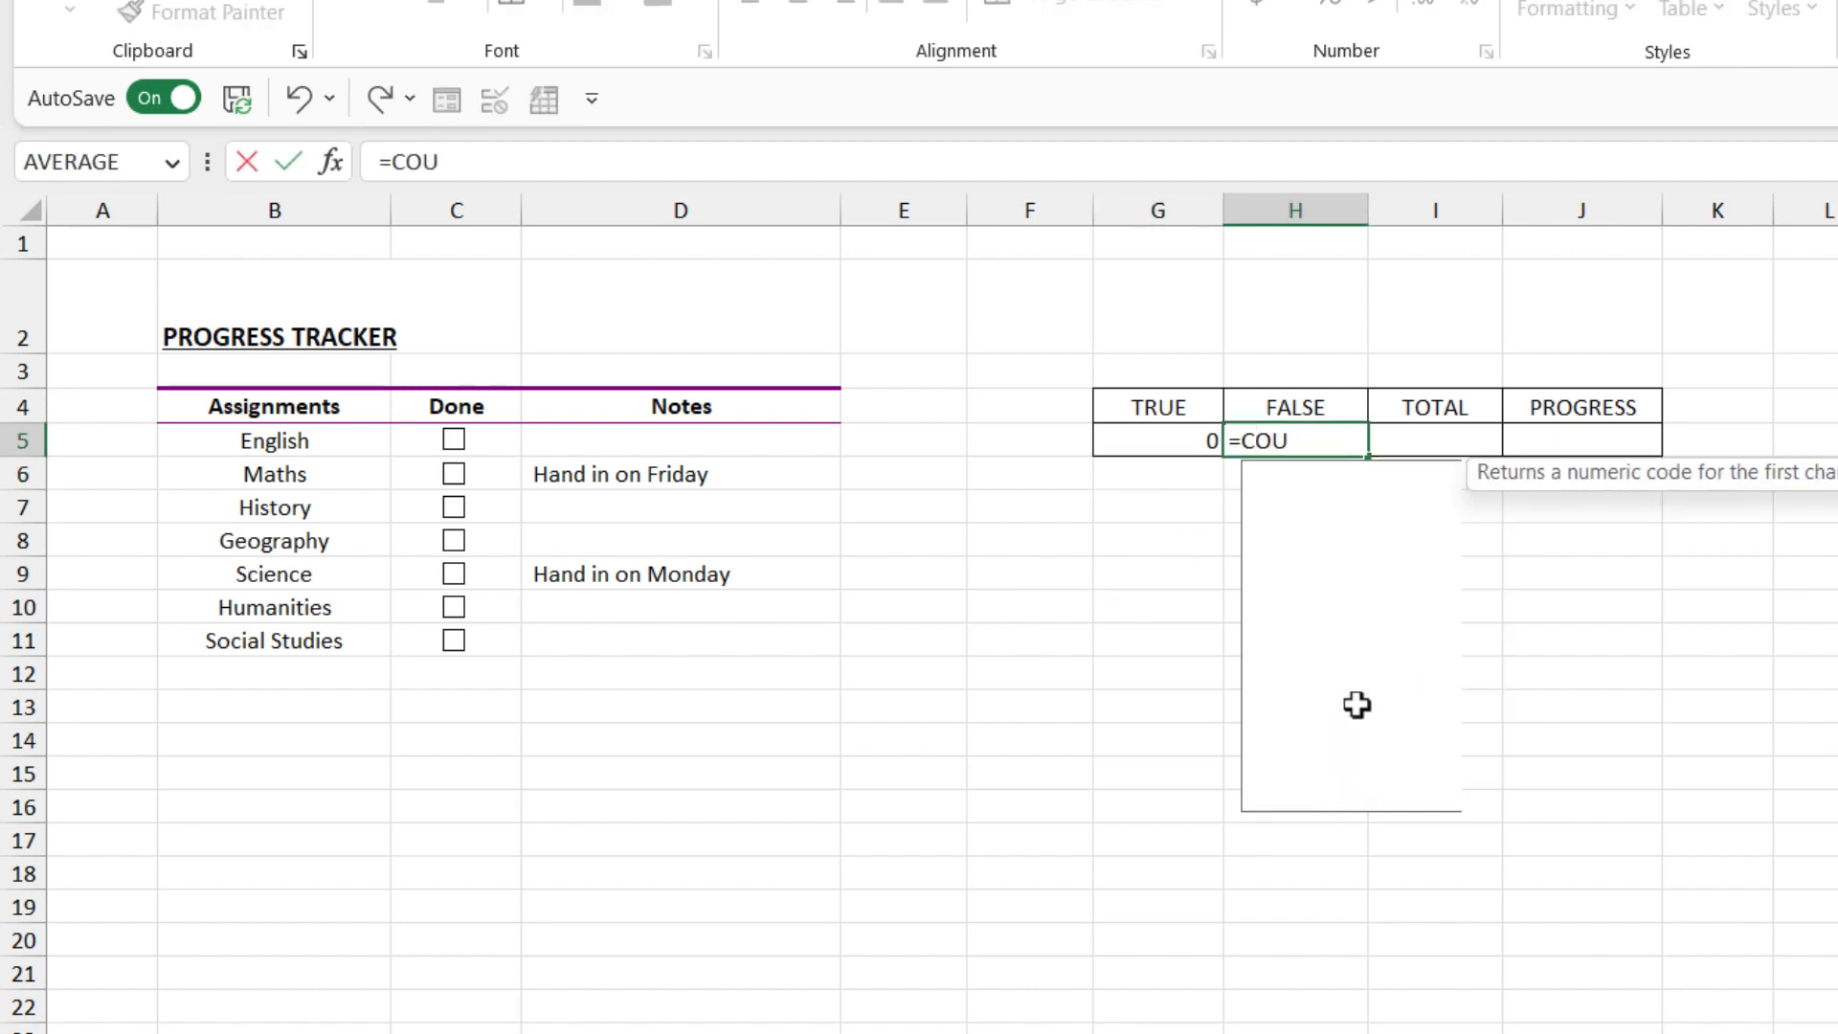
{"action": "type", "text": "NTIF("}
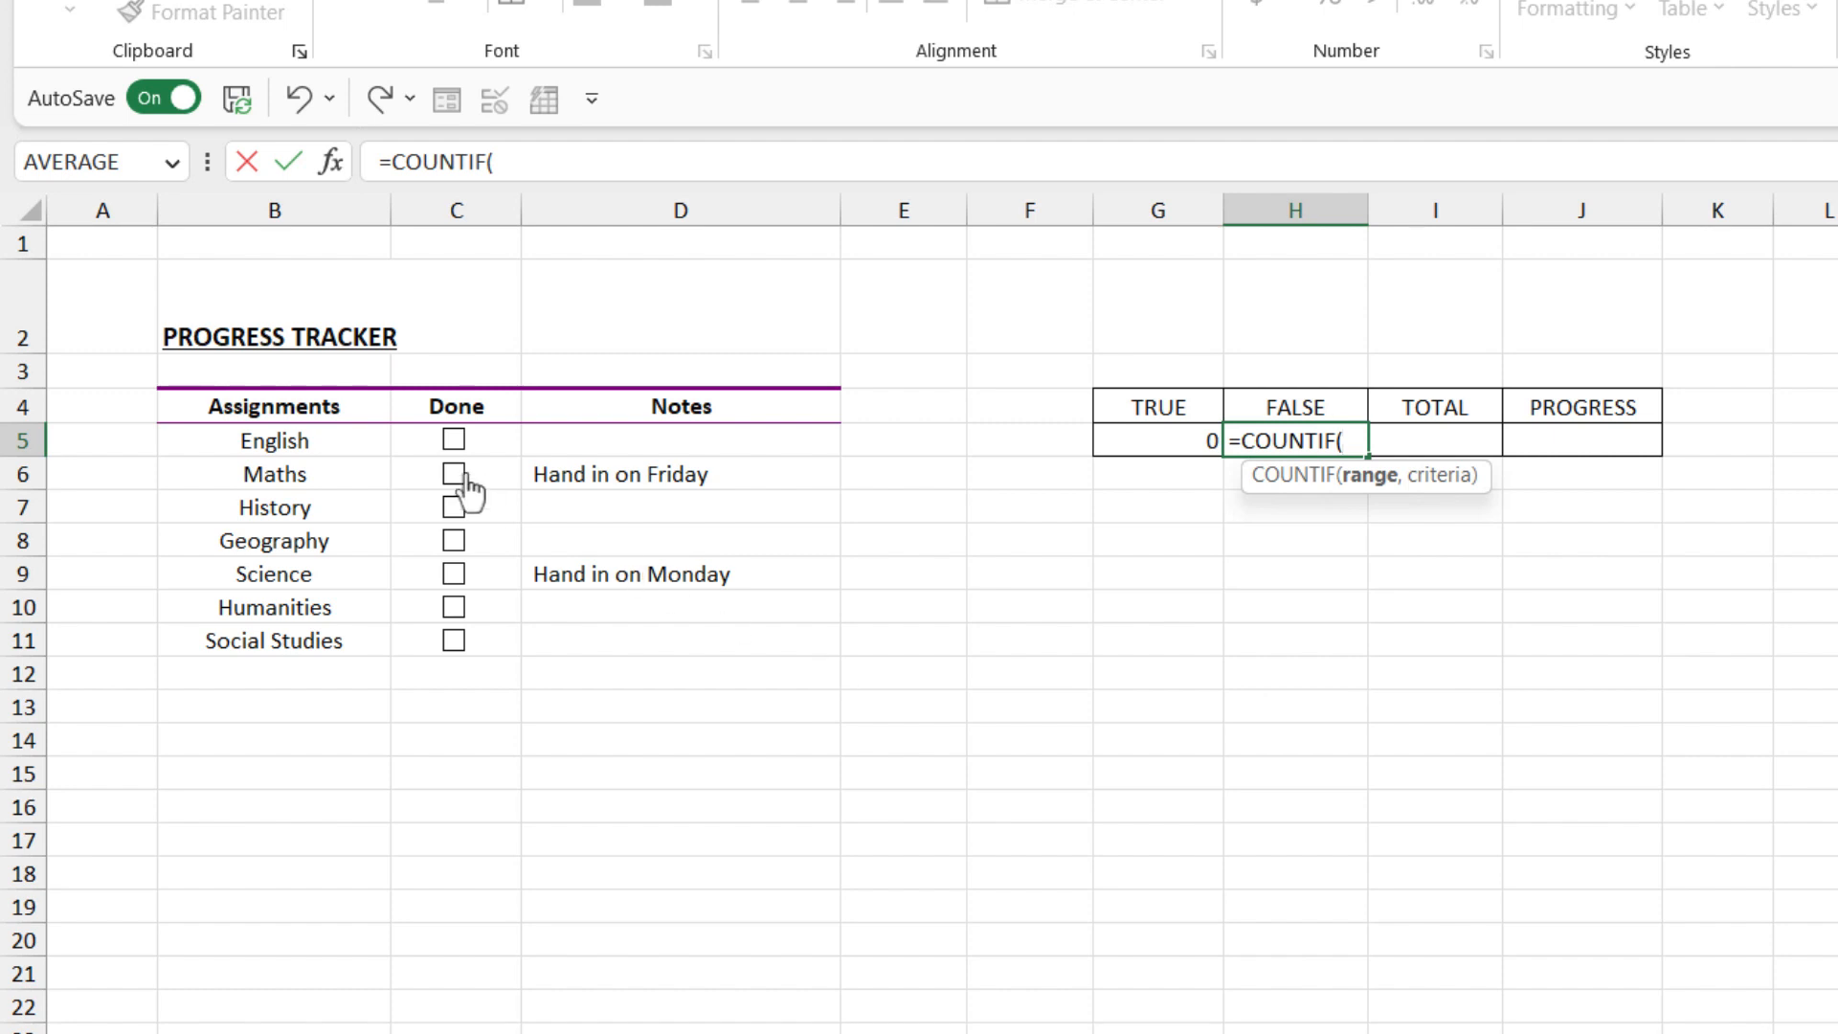
{"action": "left_click_drag", "start_coordinate": [496, 435], "coordinate": [499, 640]}
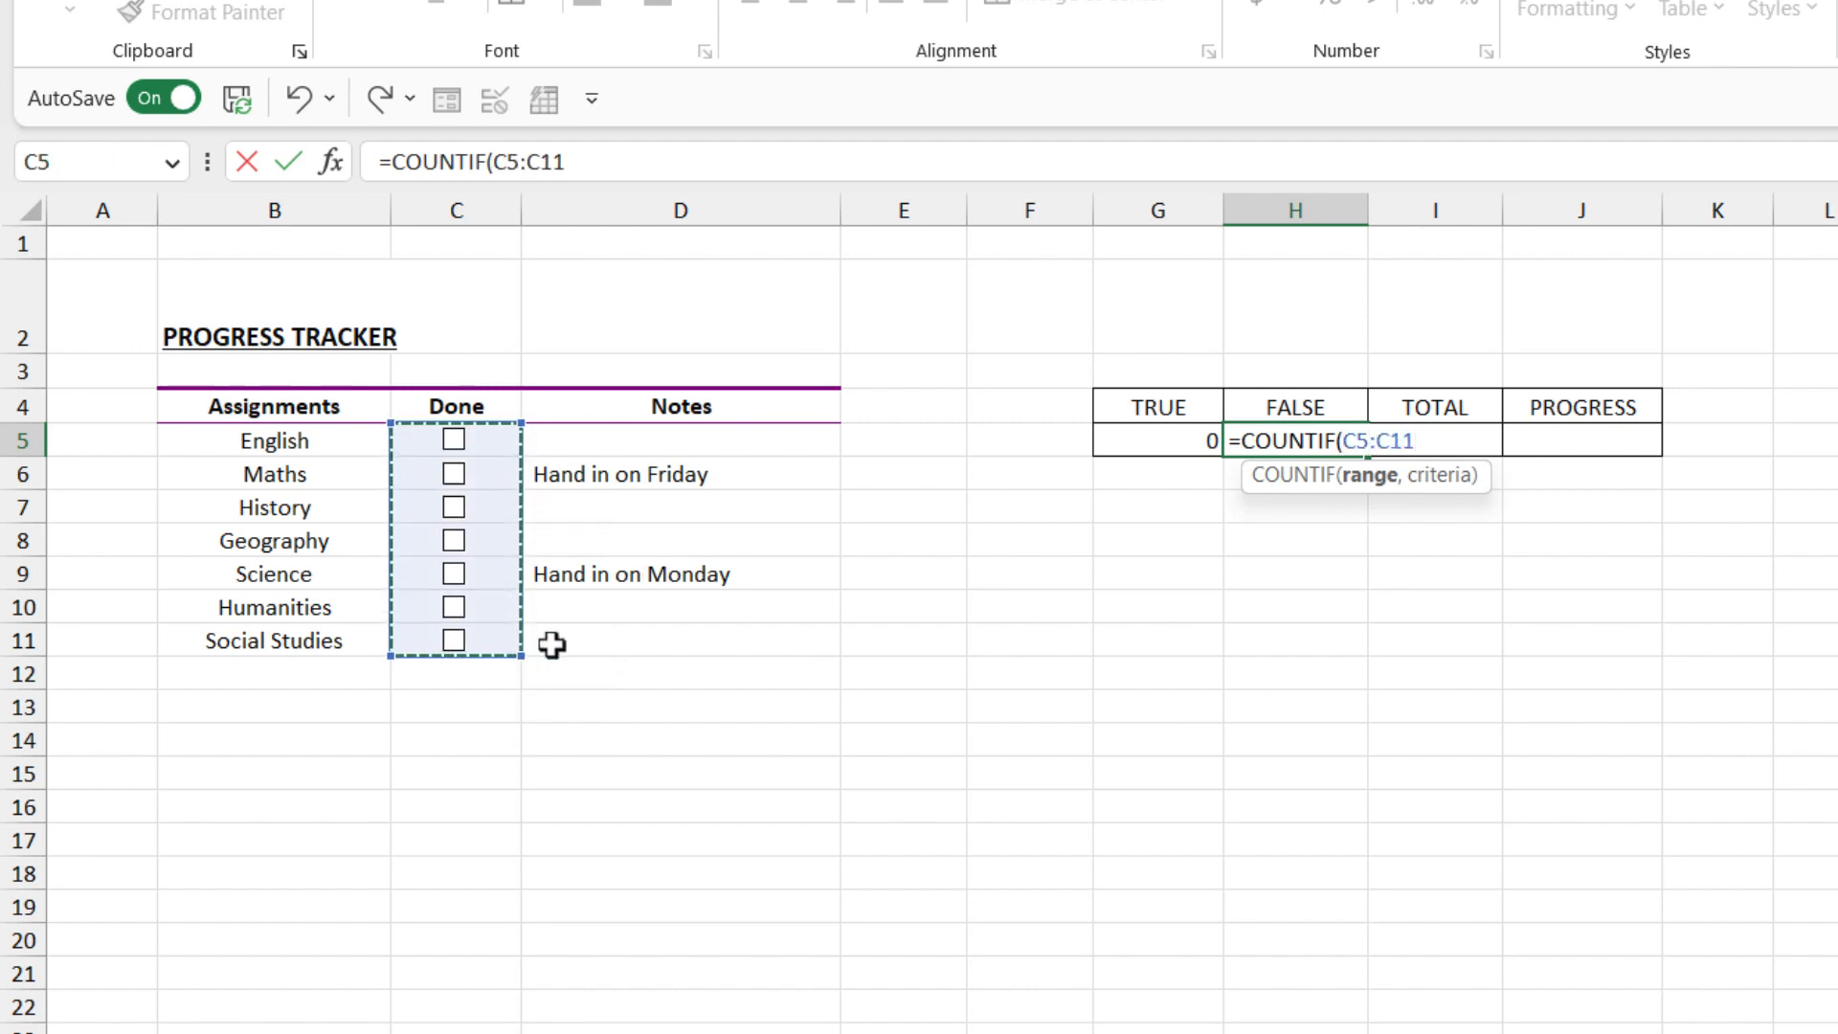
{"action": "type", "text": ","}
{"action": "left_click", "coordinate": [1293, 406]}
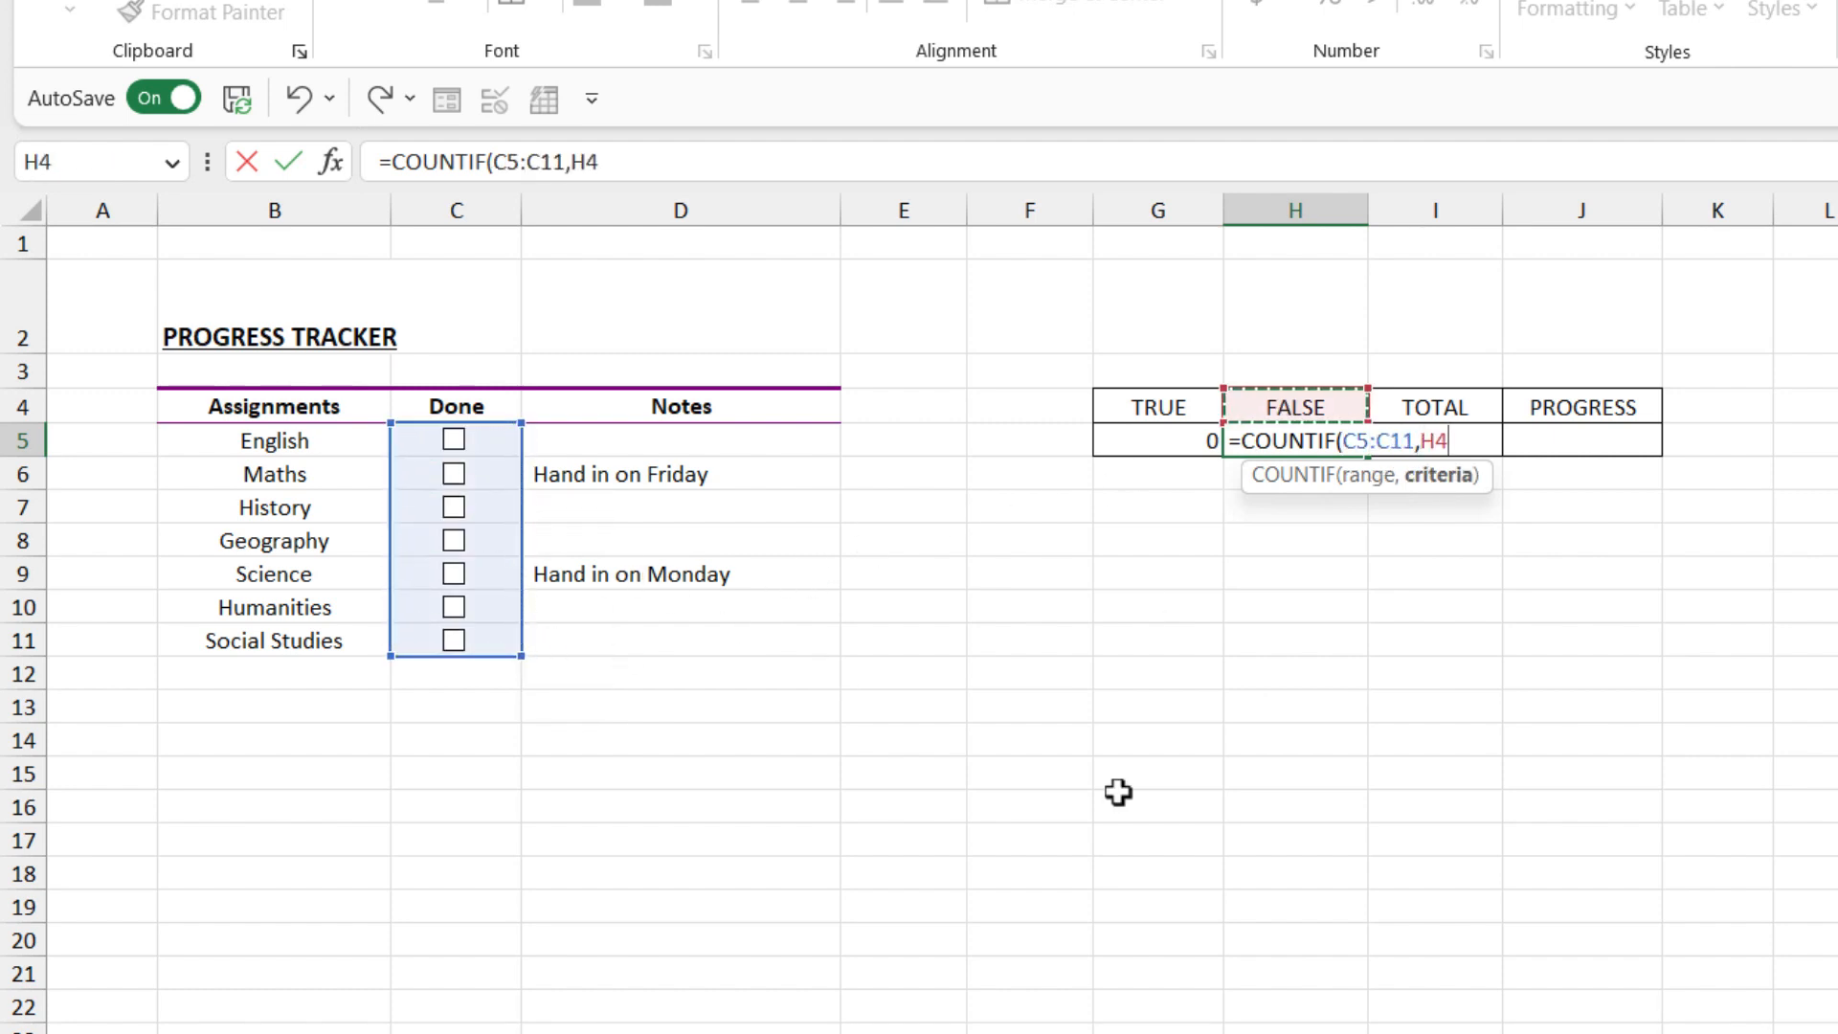
{"action": "type", "text": ")"}
{"action": "key", "text": "Return"}
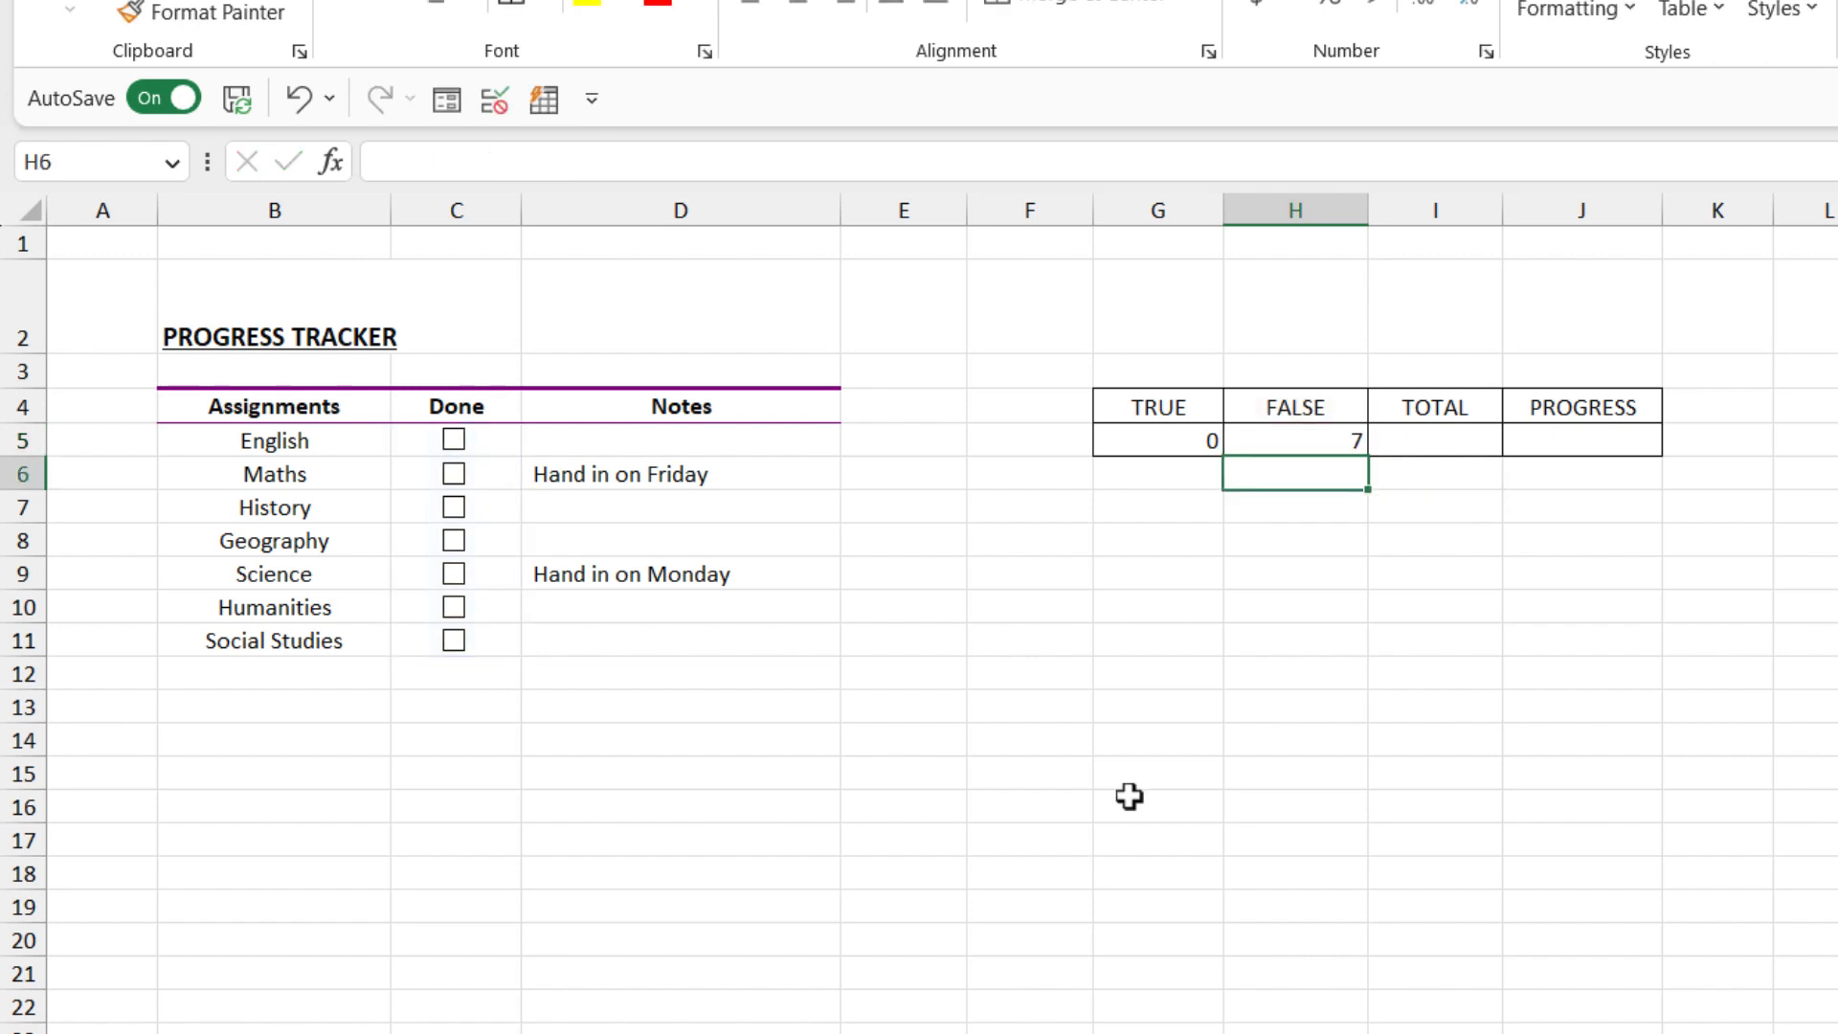
Toggle several assignment check boxes to test the TRUE and FALSE counts, leaving Maths and Geography ticked
{"action": "left_click", "coordinate": [454, 474]}
{"action": "left_click", "coordinate": [453, 508]}
{"action": "left_click", "coordinate": [454, 573]}
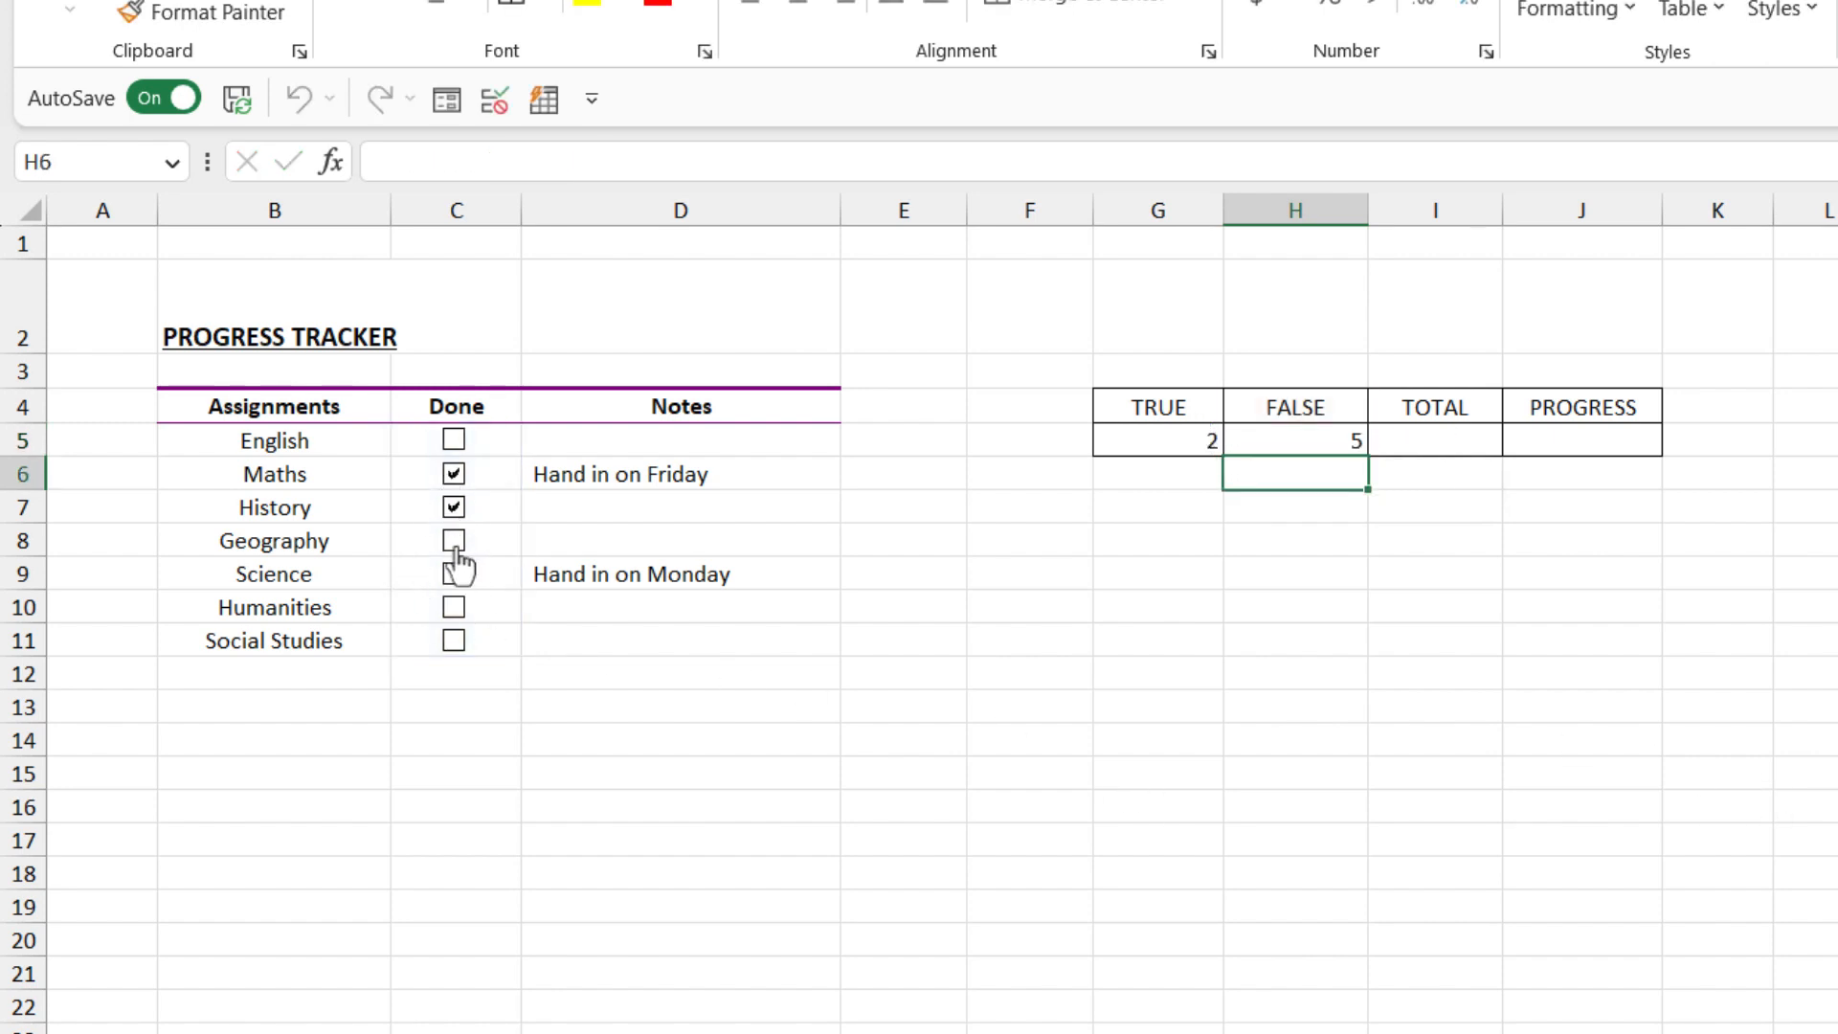
{"action": "left_click", "coordinate": [454, 541]}
{"action": "left_click", "coordinate": [454, 507]}
Enter a formula in I5 under TOTAL that adds the TRUE count in G5 to the FALSE count in H5
{"action": "key", "text": "Up"}
{"action": "key", "text": "Right"}
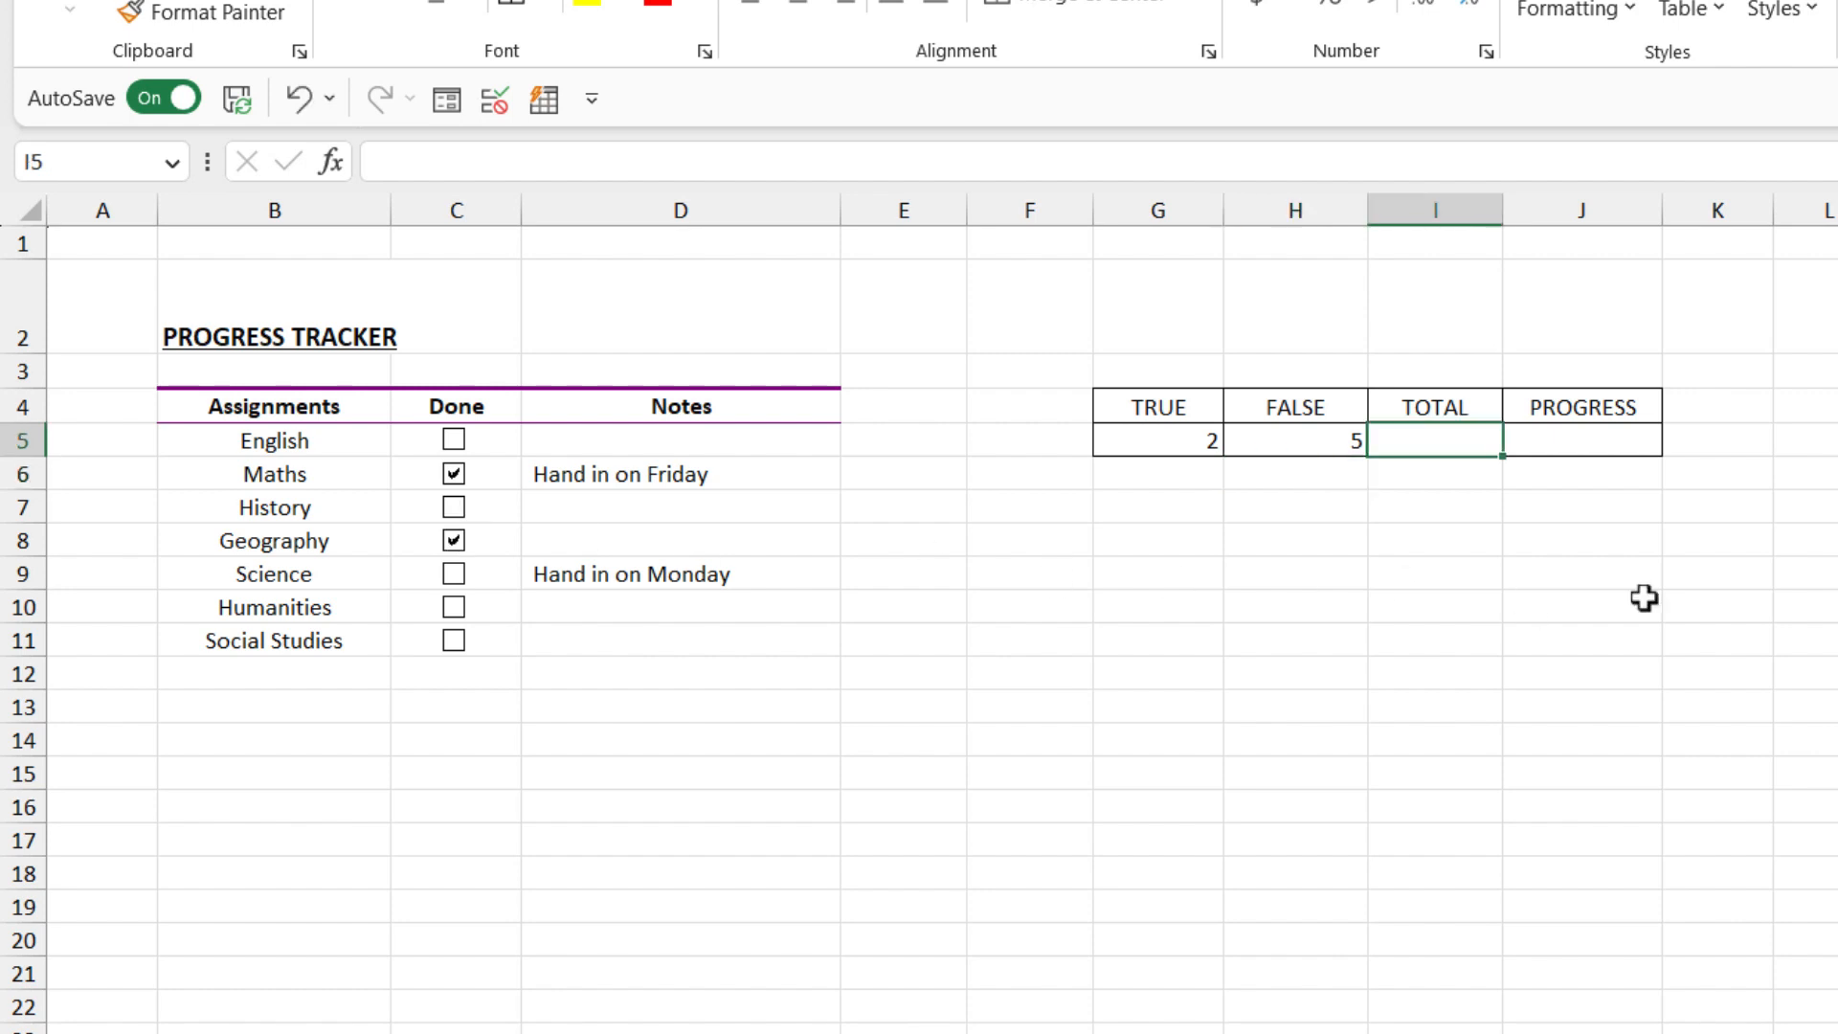
{"action": "type", "text": "="}
{"action": "key", "text": "Left"}
{"action": "key", "text": "Left"}
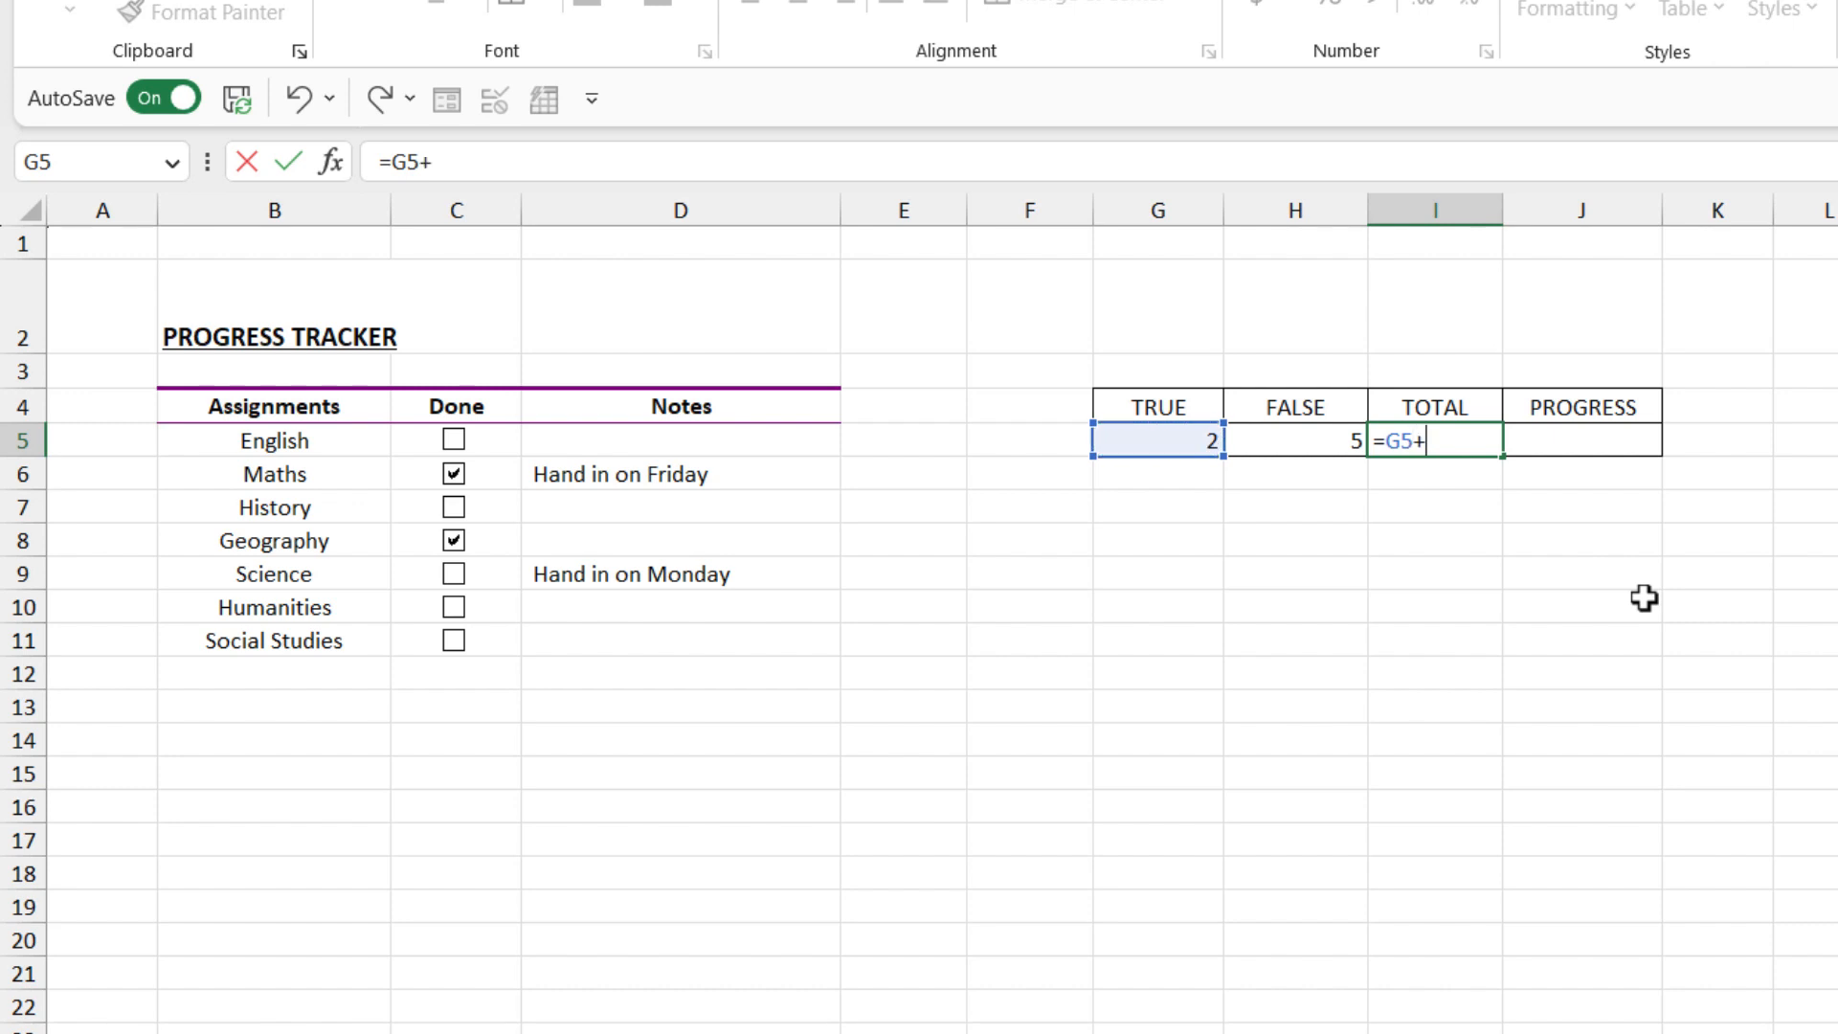
{"action": "type", "text": "+"}
{"action": "key", "text": "Left"}
{"action": "key", "text": "Return"}
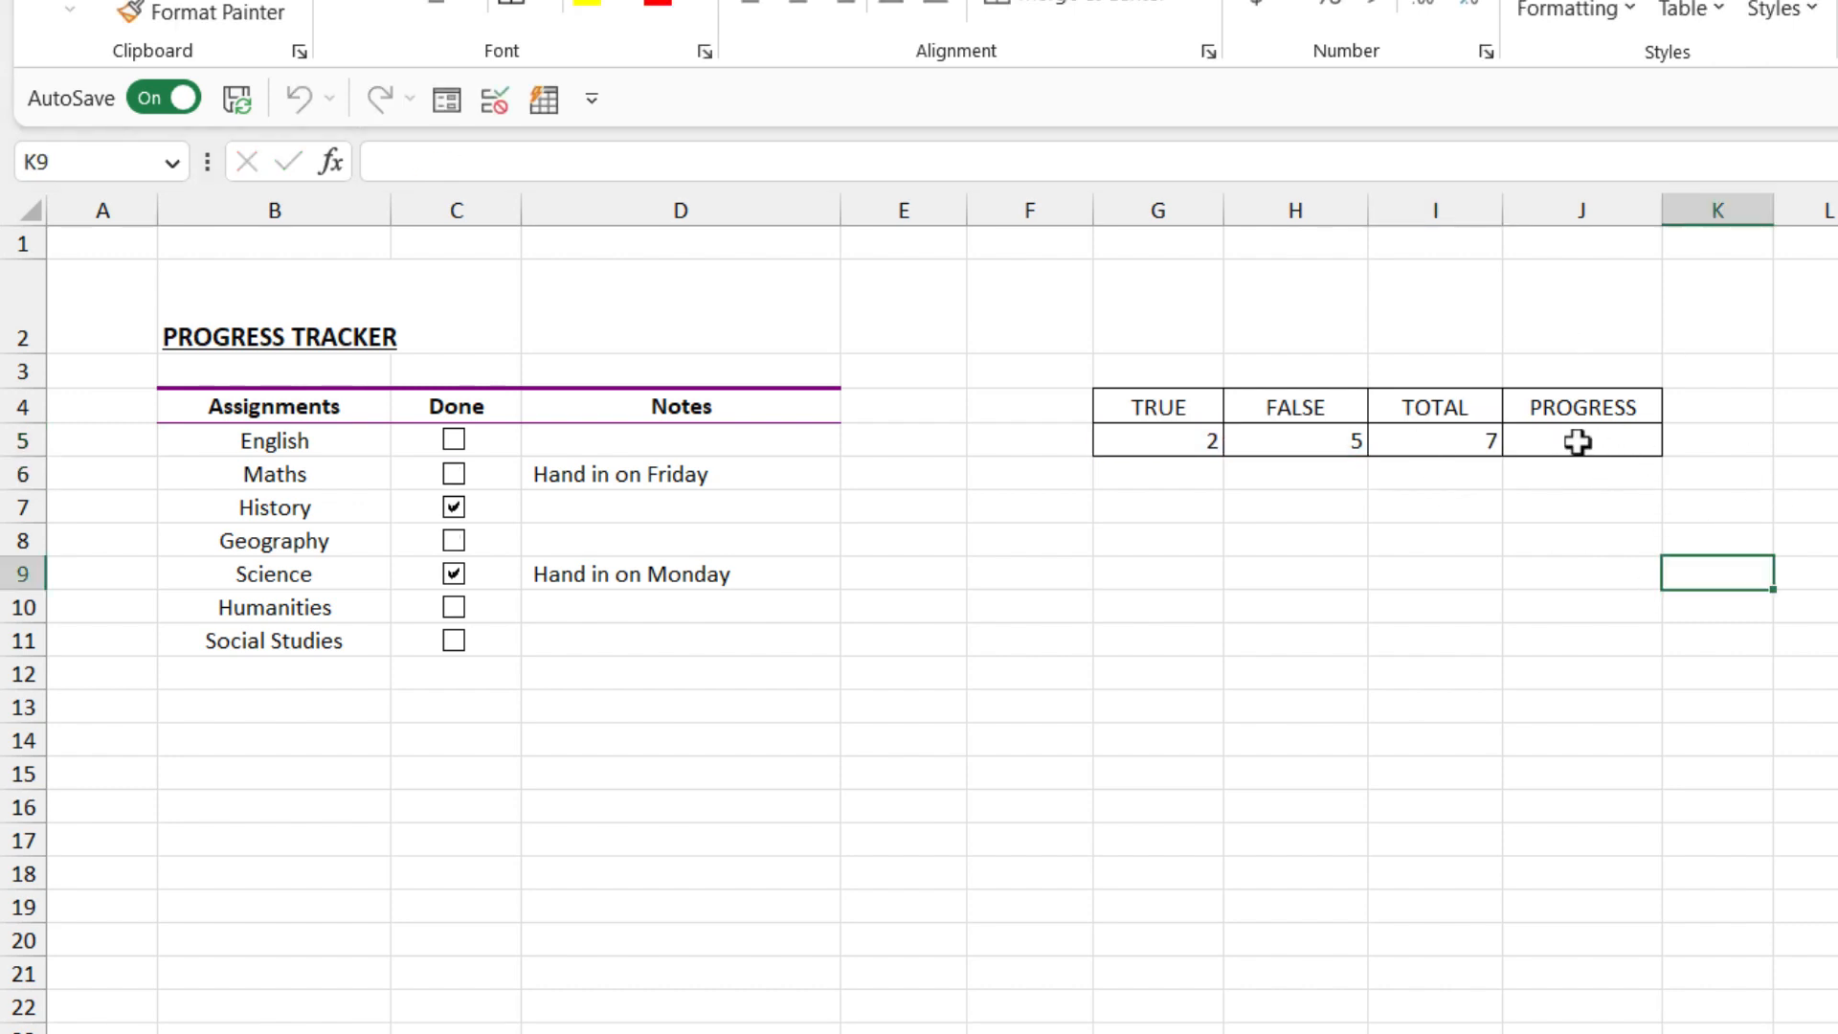
Enter =G5/I5 in J5 to calculate the share of completed assignments under PROGRESS
{"action": "left_click", "coordinate": [1592, 442]}
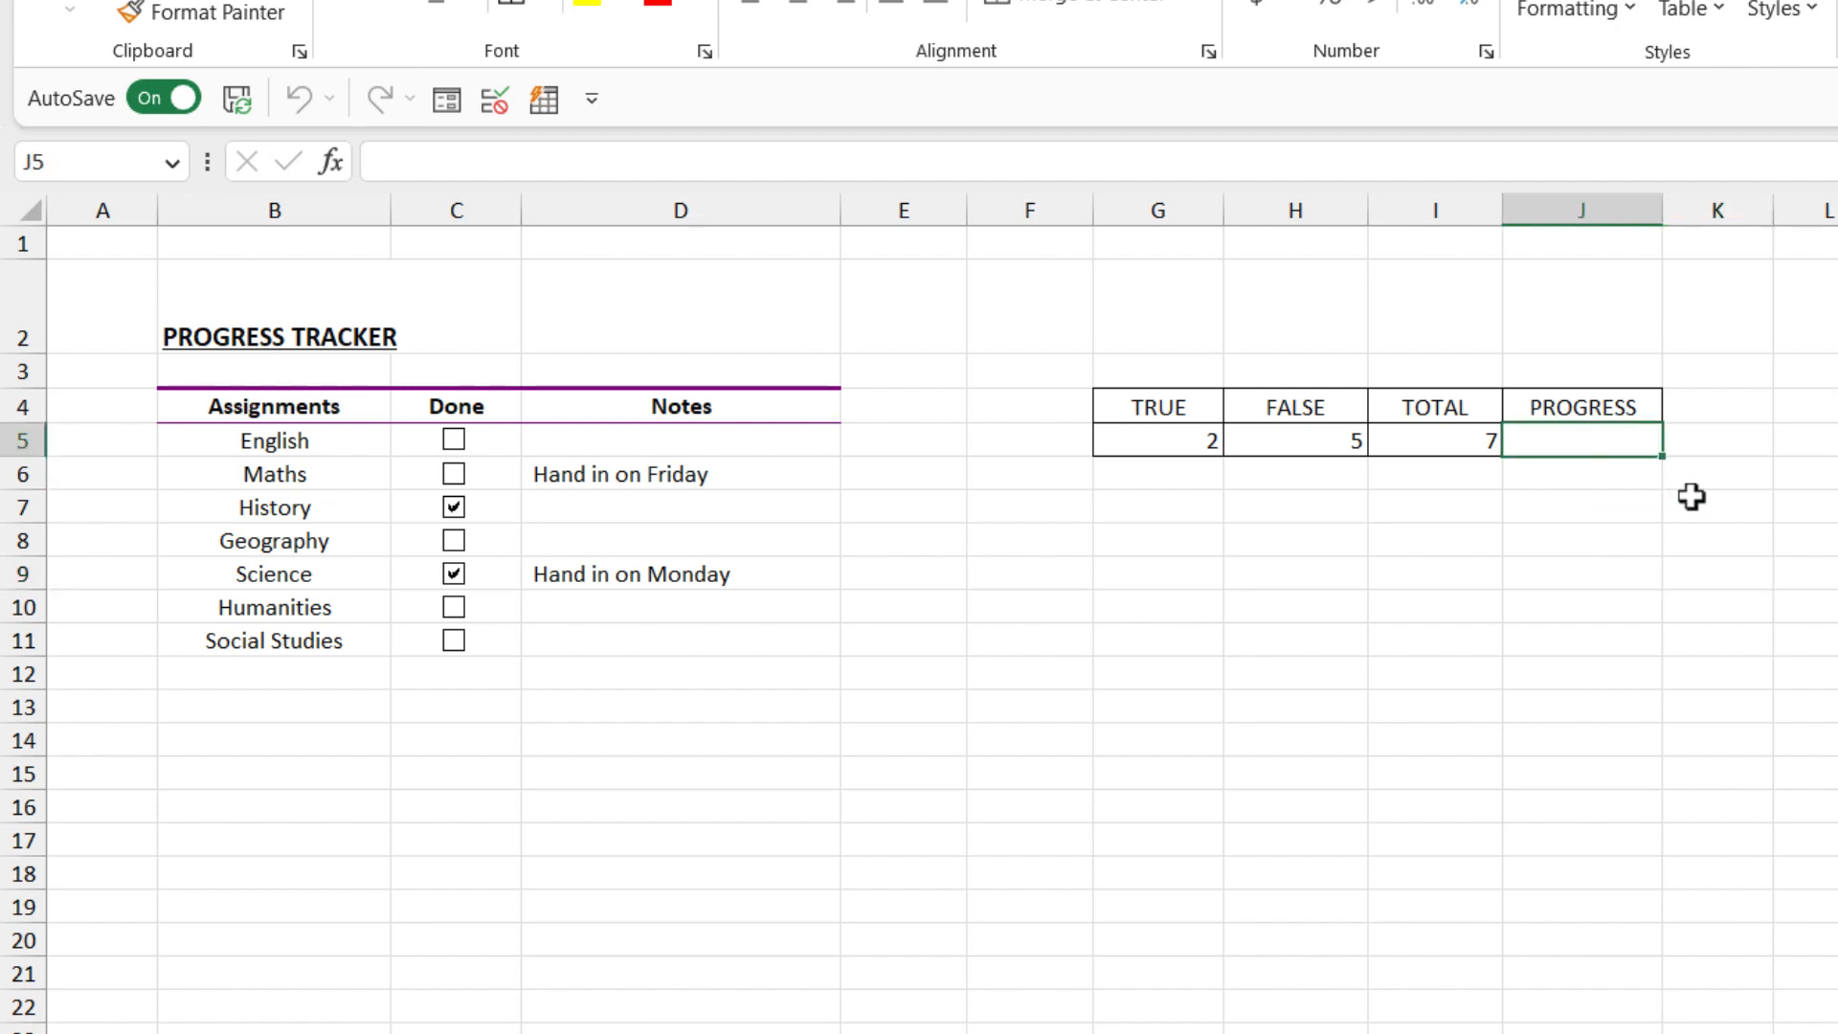
{"action": "type", "text": "="}
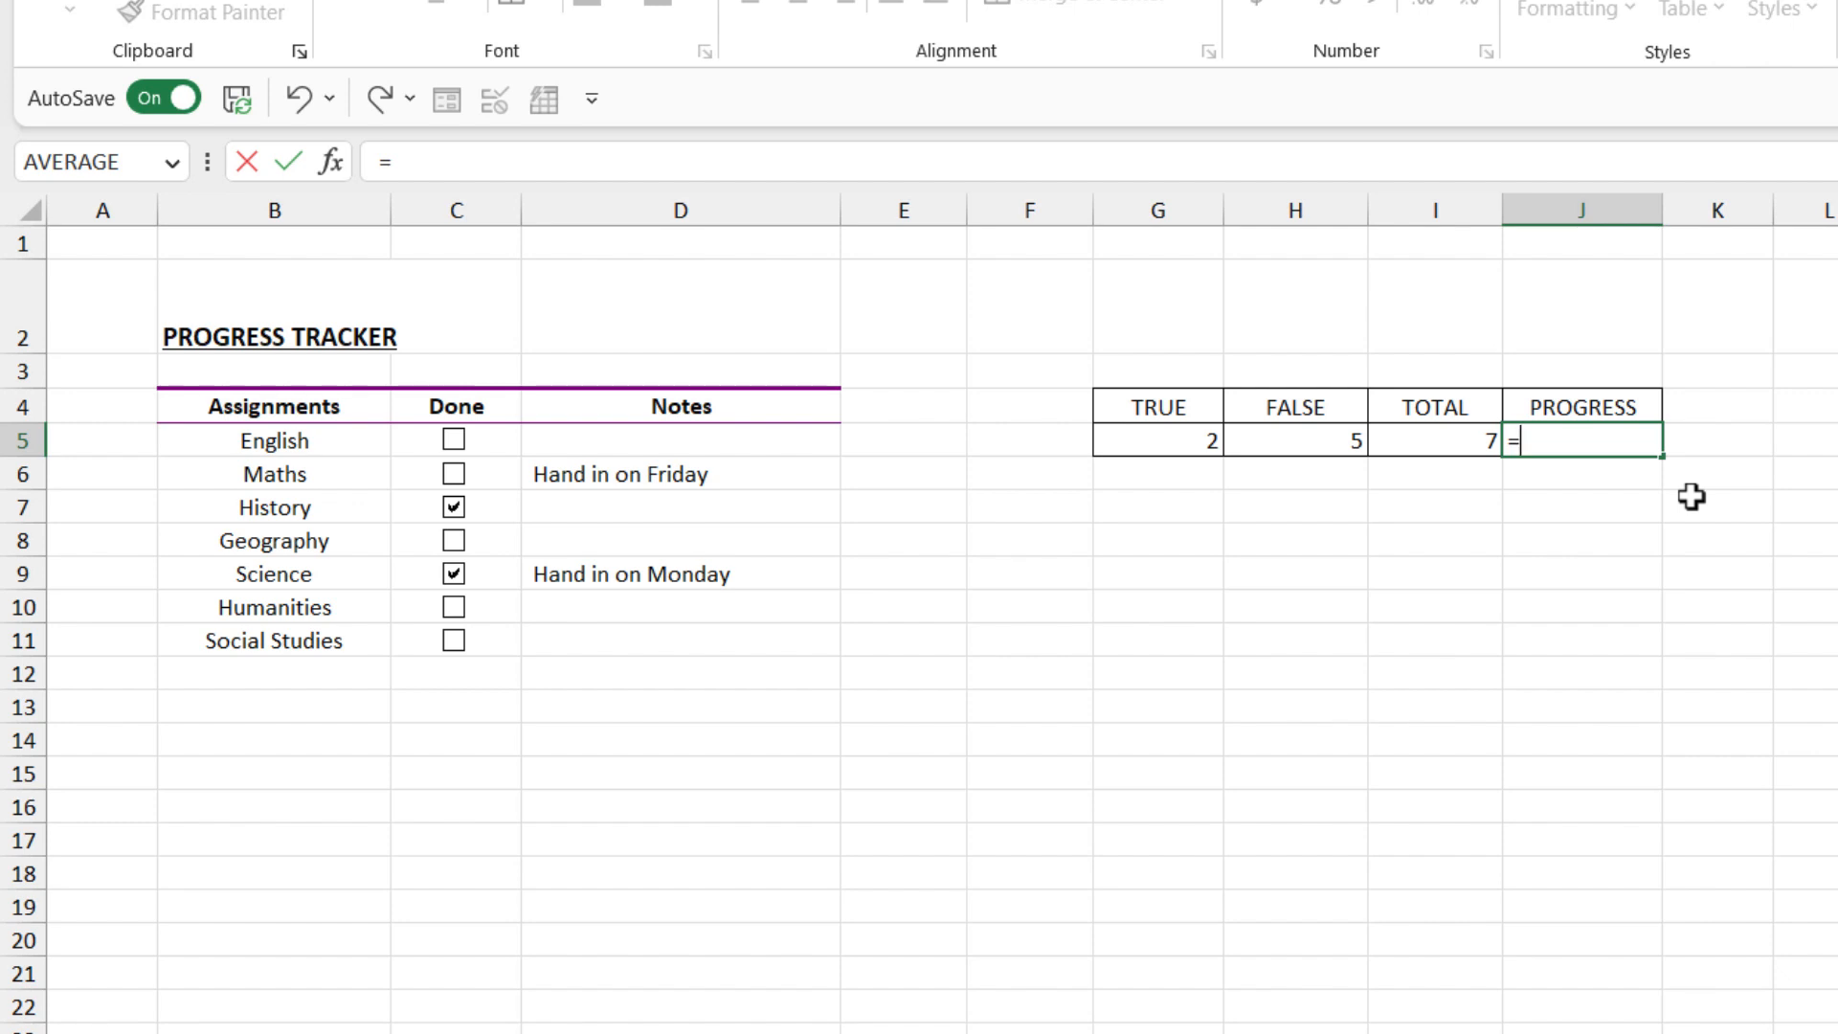
{"action": "key", "text": "Left"}
{"action": "key", "text": "Left"}
{"action": "key", "text": "Left"}
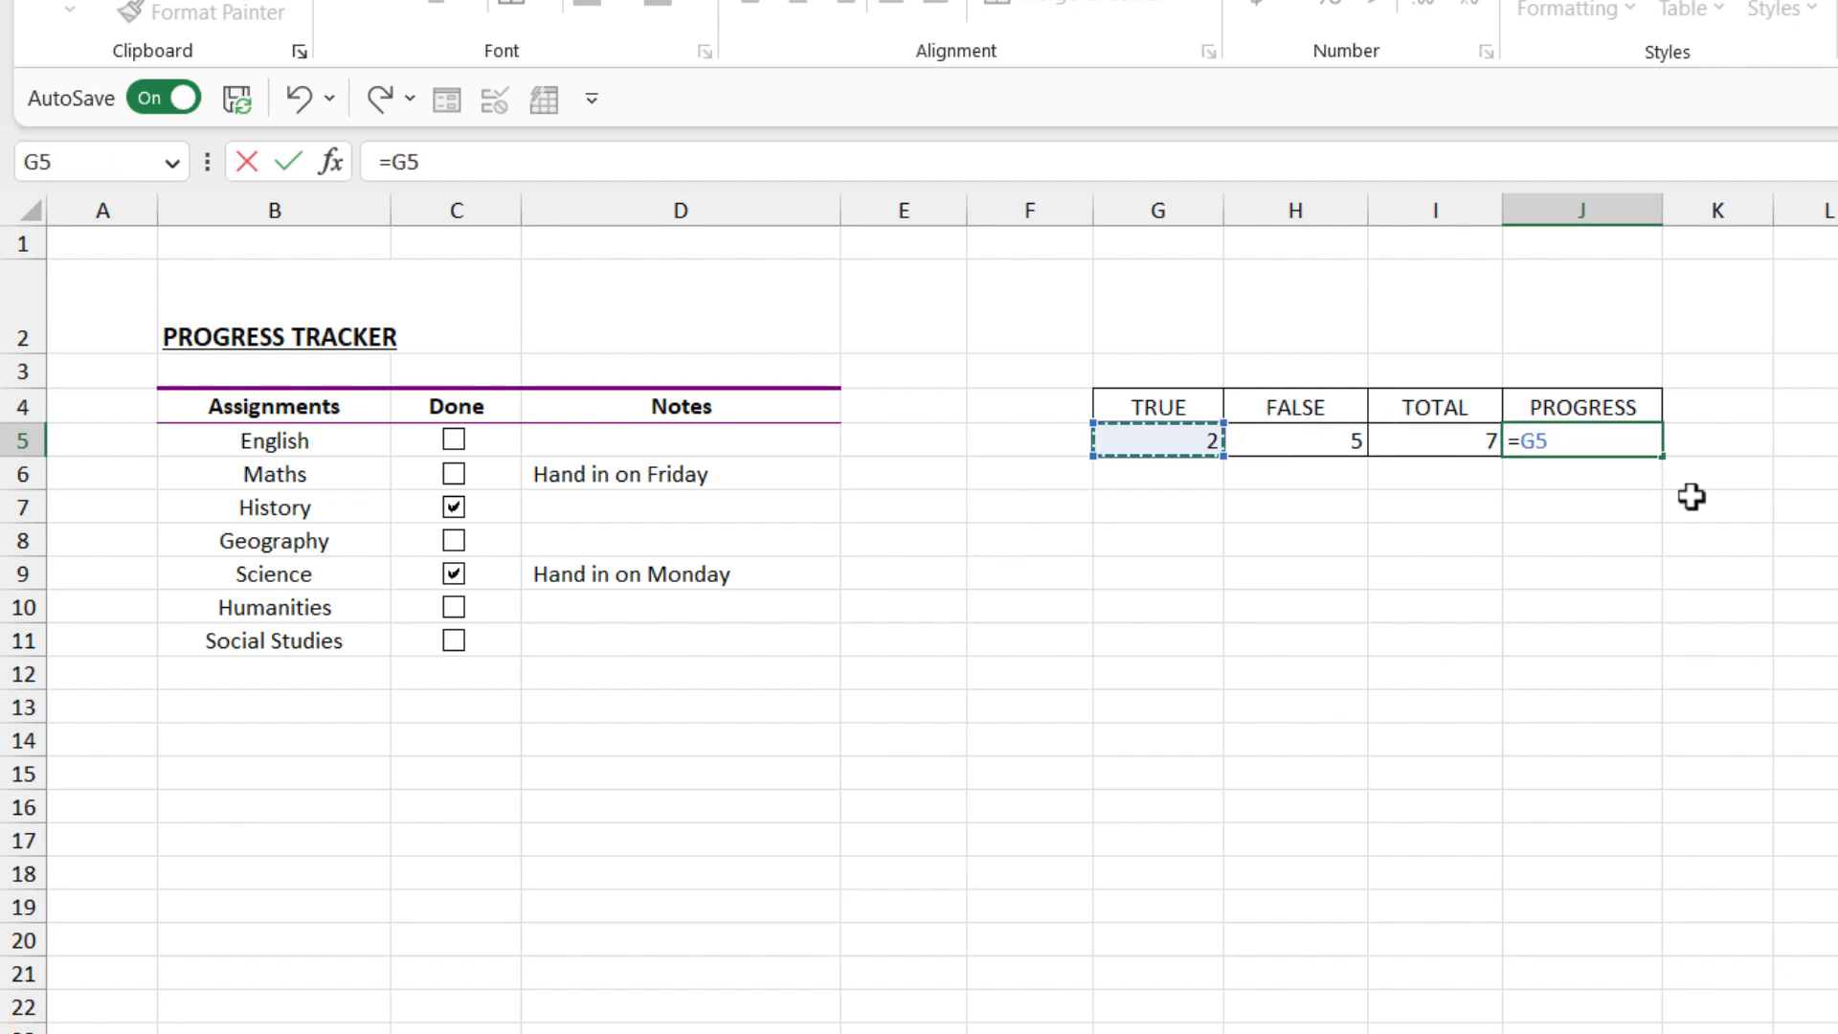
{"action": "type", "text": "/"}
{"action": "key", "text": "Left"}
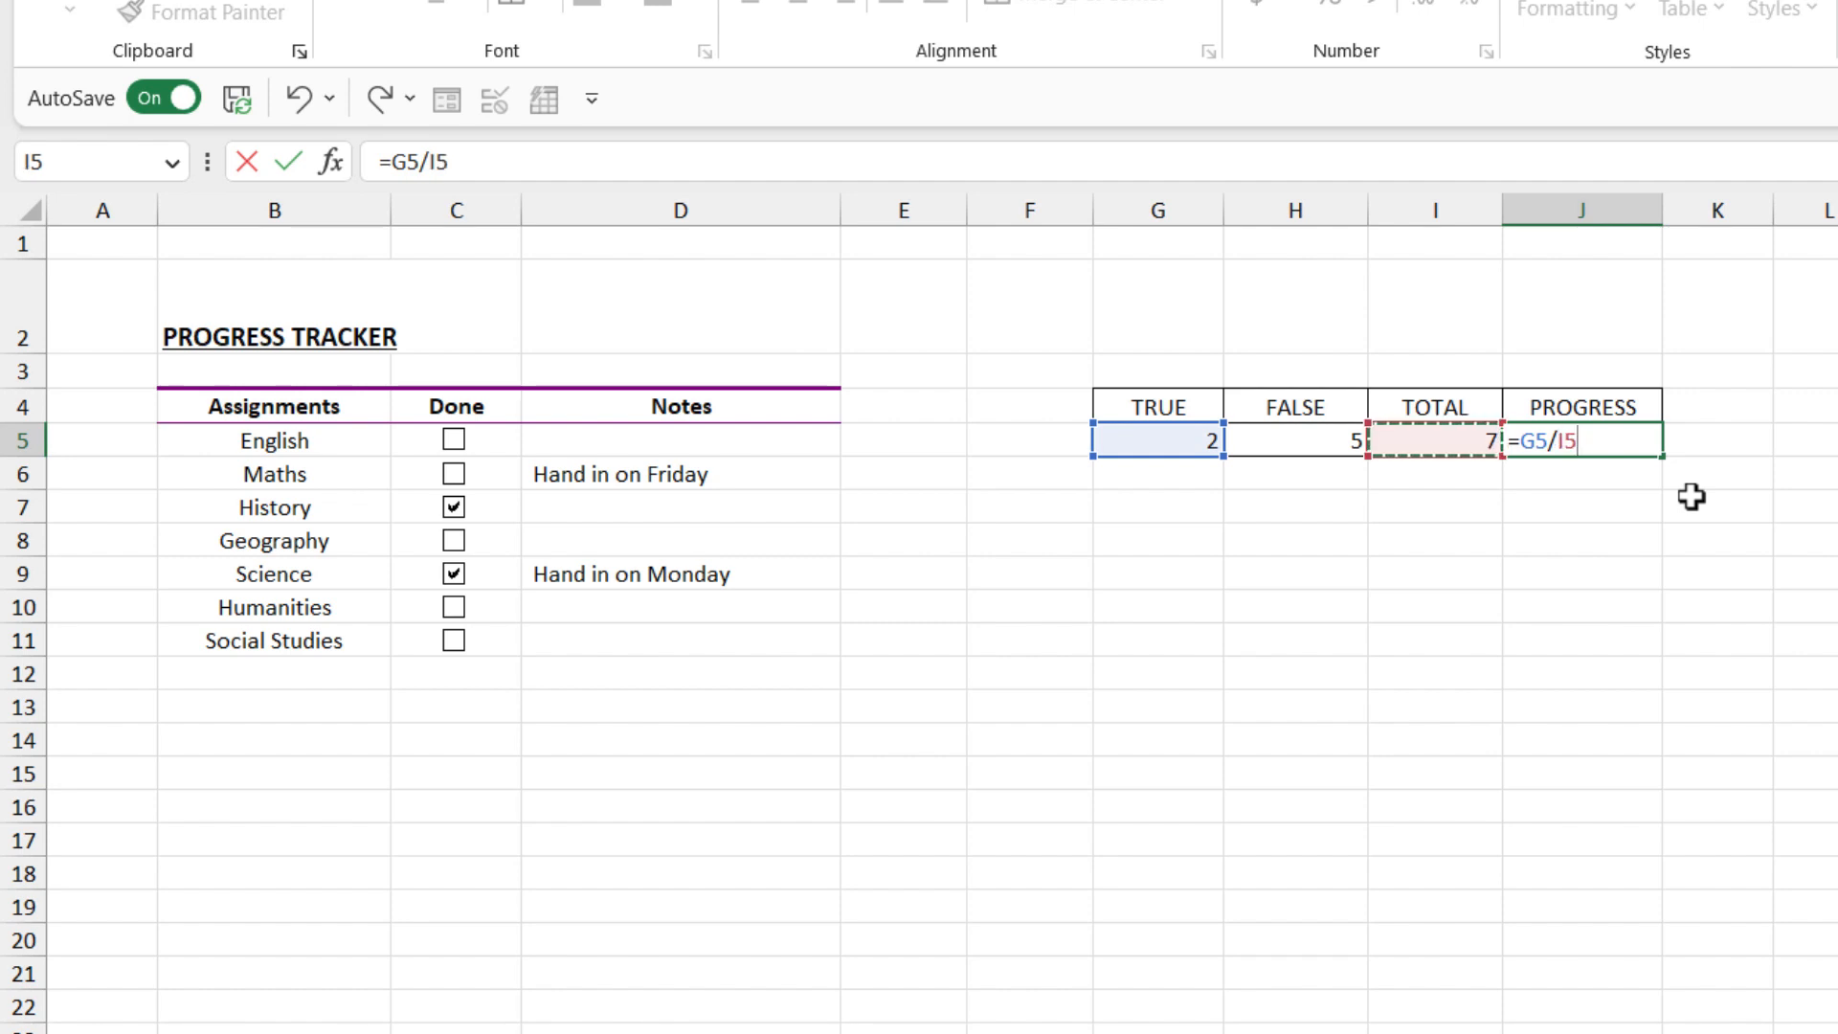
{"action": "key", "text": "Return"}
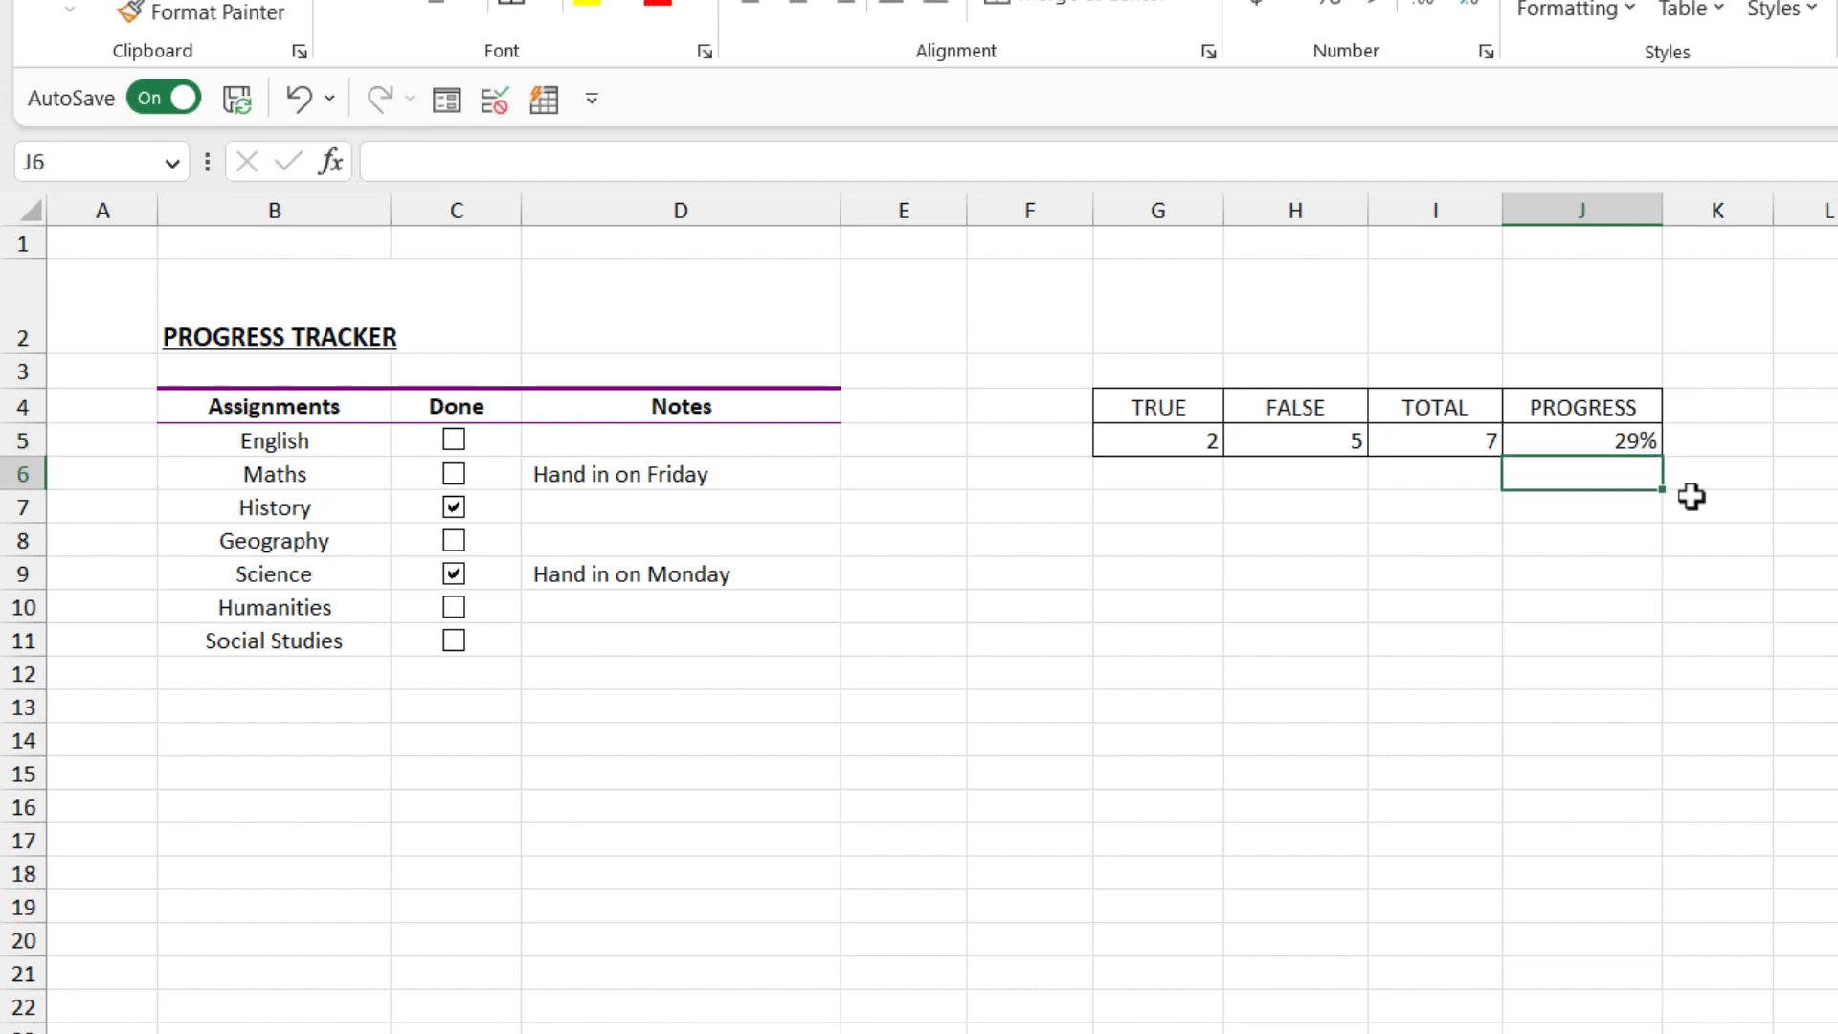
Set the number format of the PROGRESS value in J5 to General
{"action": "left_click", "coordinate": [1588, 436]}
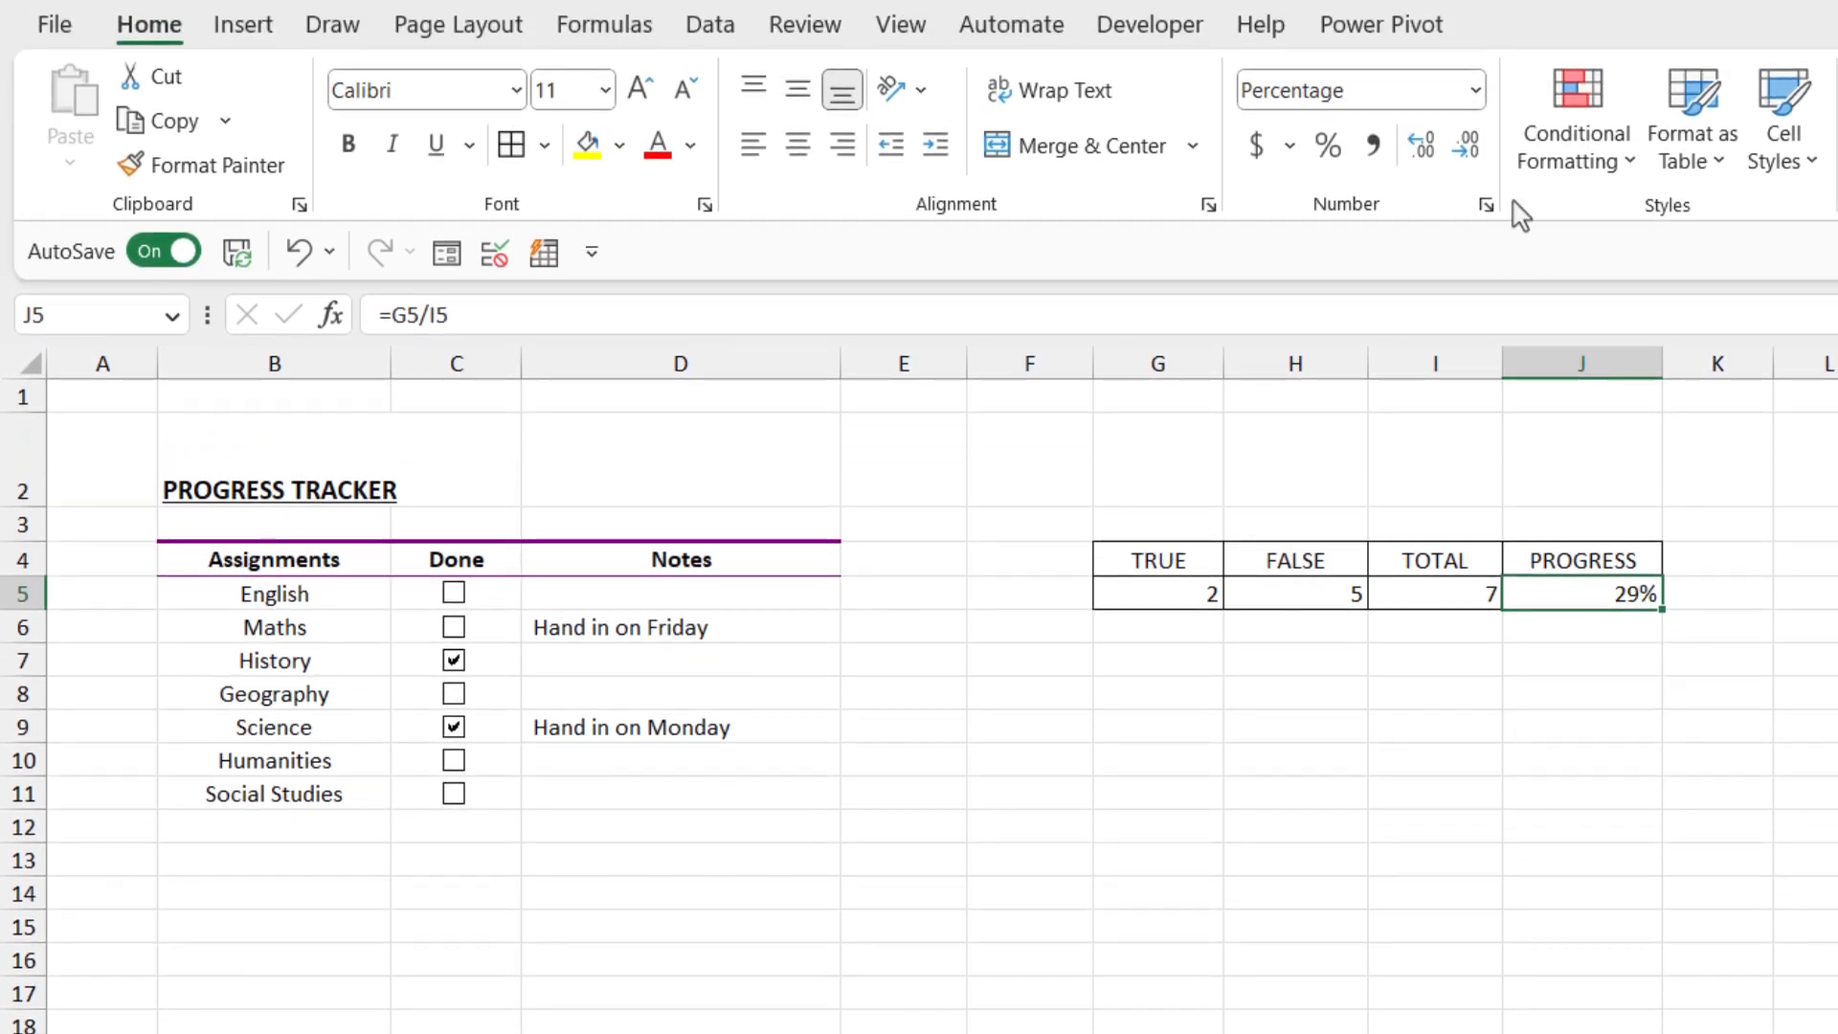
{"action": "left_click", "coordinate": [1475, 90]}
{"action": "left_click", "coordinate": [1346, 145]}
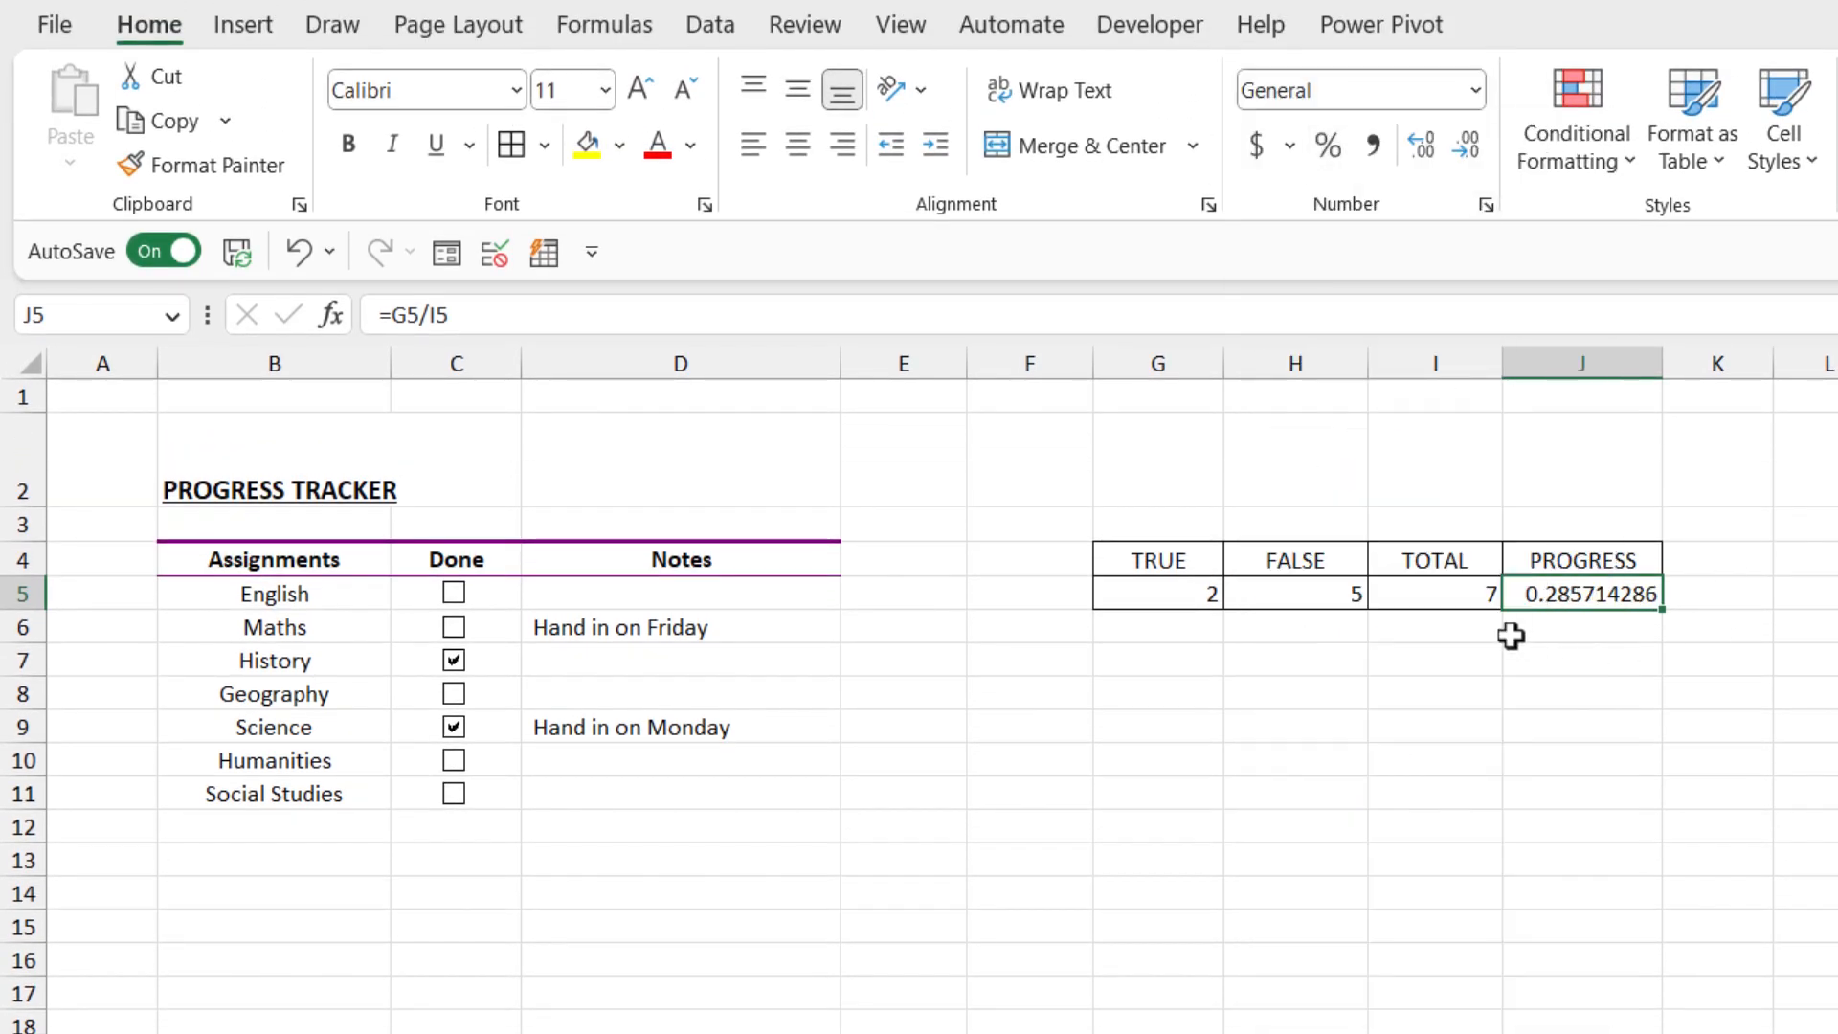
Format the PROGRESS value in J5 as a percentage with no decimal places
{"action": "left_click", "coordinate": [1475, 90]}
{"action": "left_click", "coordinate": [1417, 728]}
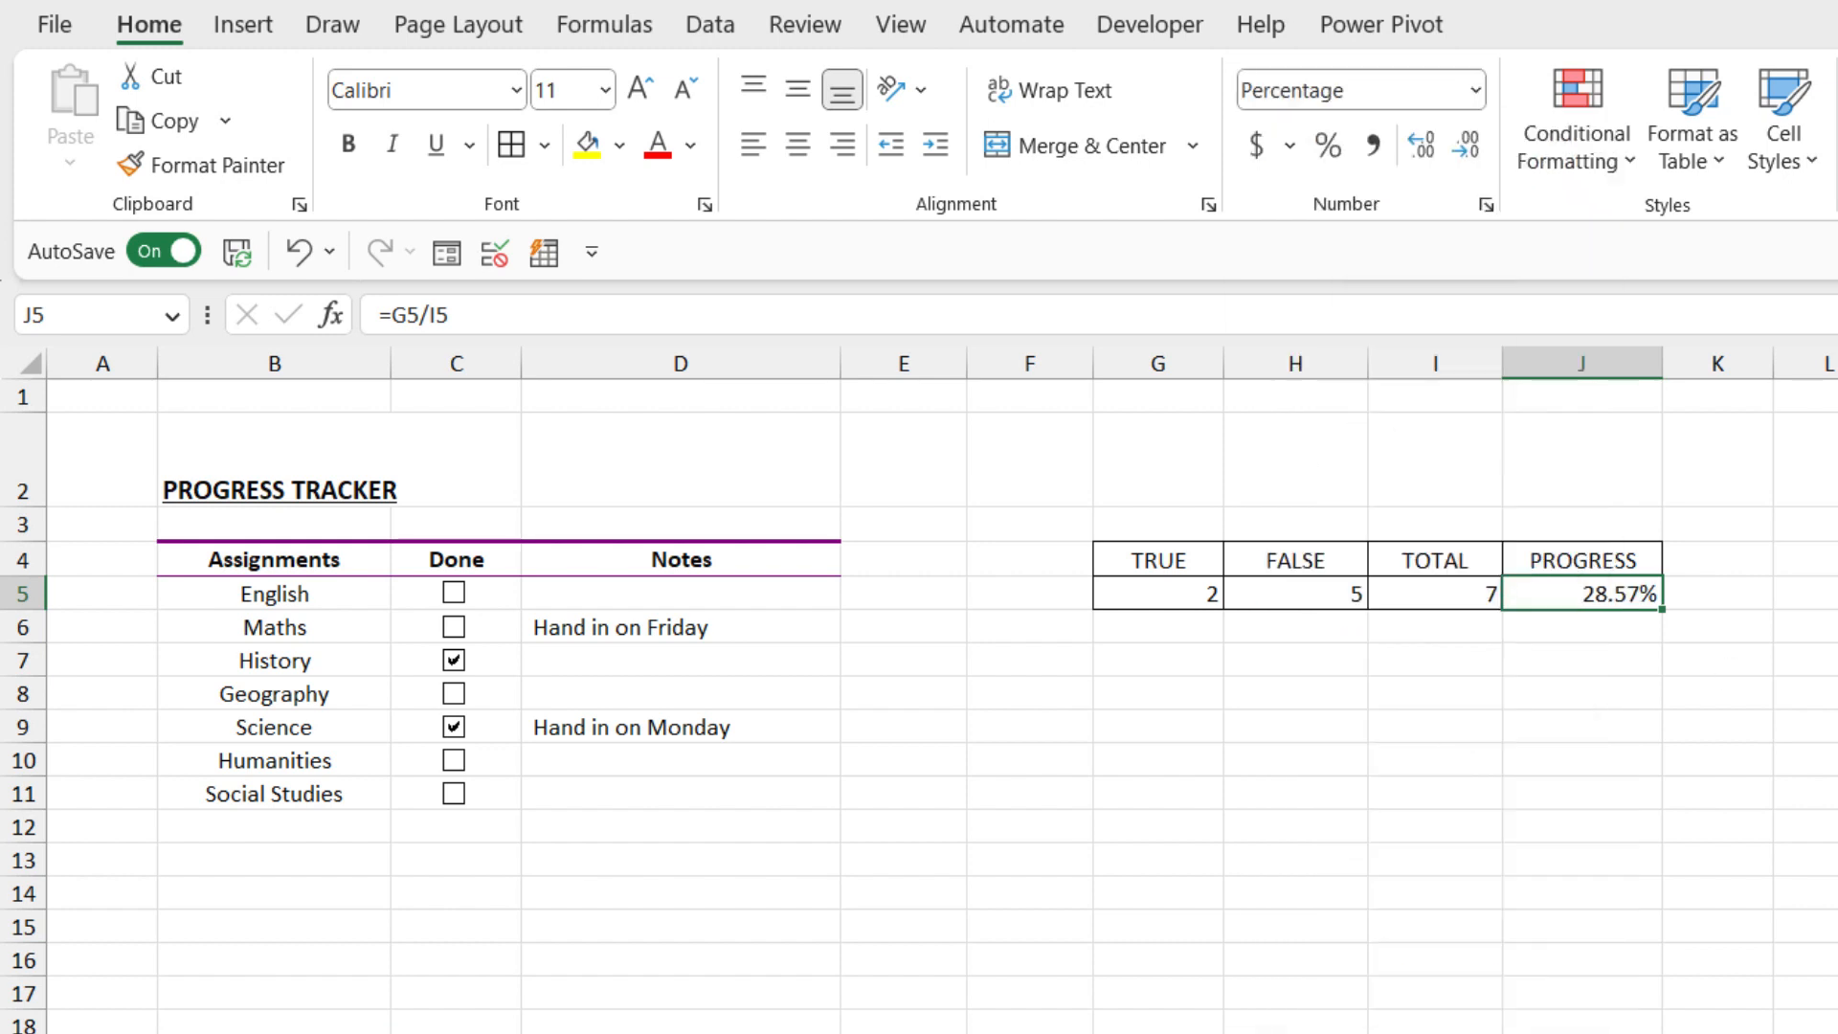
{"action": "left_click", "coordinate": [1467, 145]}
{"action": "left_click", "coordinate": [1466, 145]}
{"action": "left_click", "coordinate": [1805, 759]}
Tick the English, Maths, Geography, Humanities and Social Studies check boxes so that every assignment is marked done
{"action": "left_click", "coordinate": [454, 627]}
{"action": "left_click", "coordinate": [454, 593]}
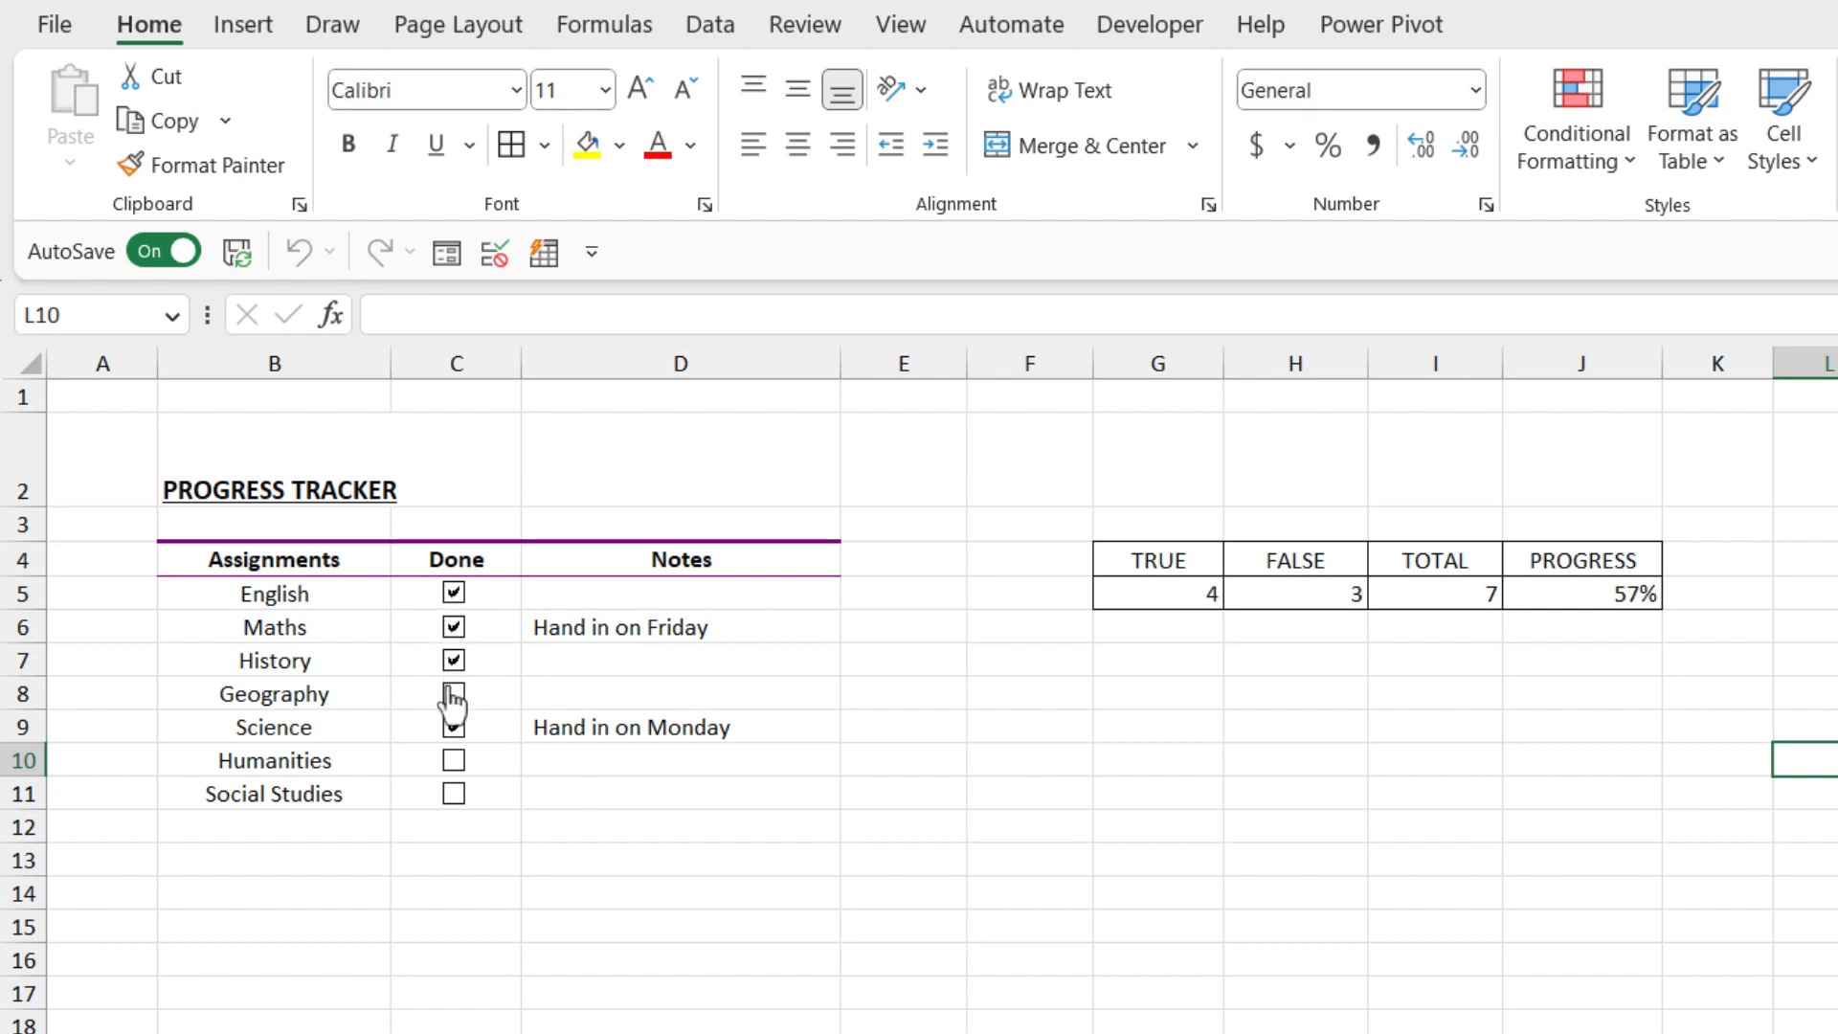
{"action": "left_click", "coordinate": [454, 693]}
{"action": "left_click", "coordinate": [454, 760]}
{"action": "left_click", "coordinate": [454, 794]}
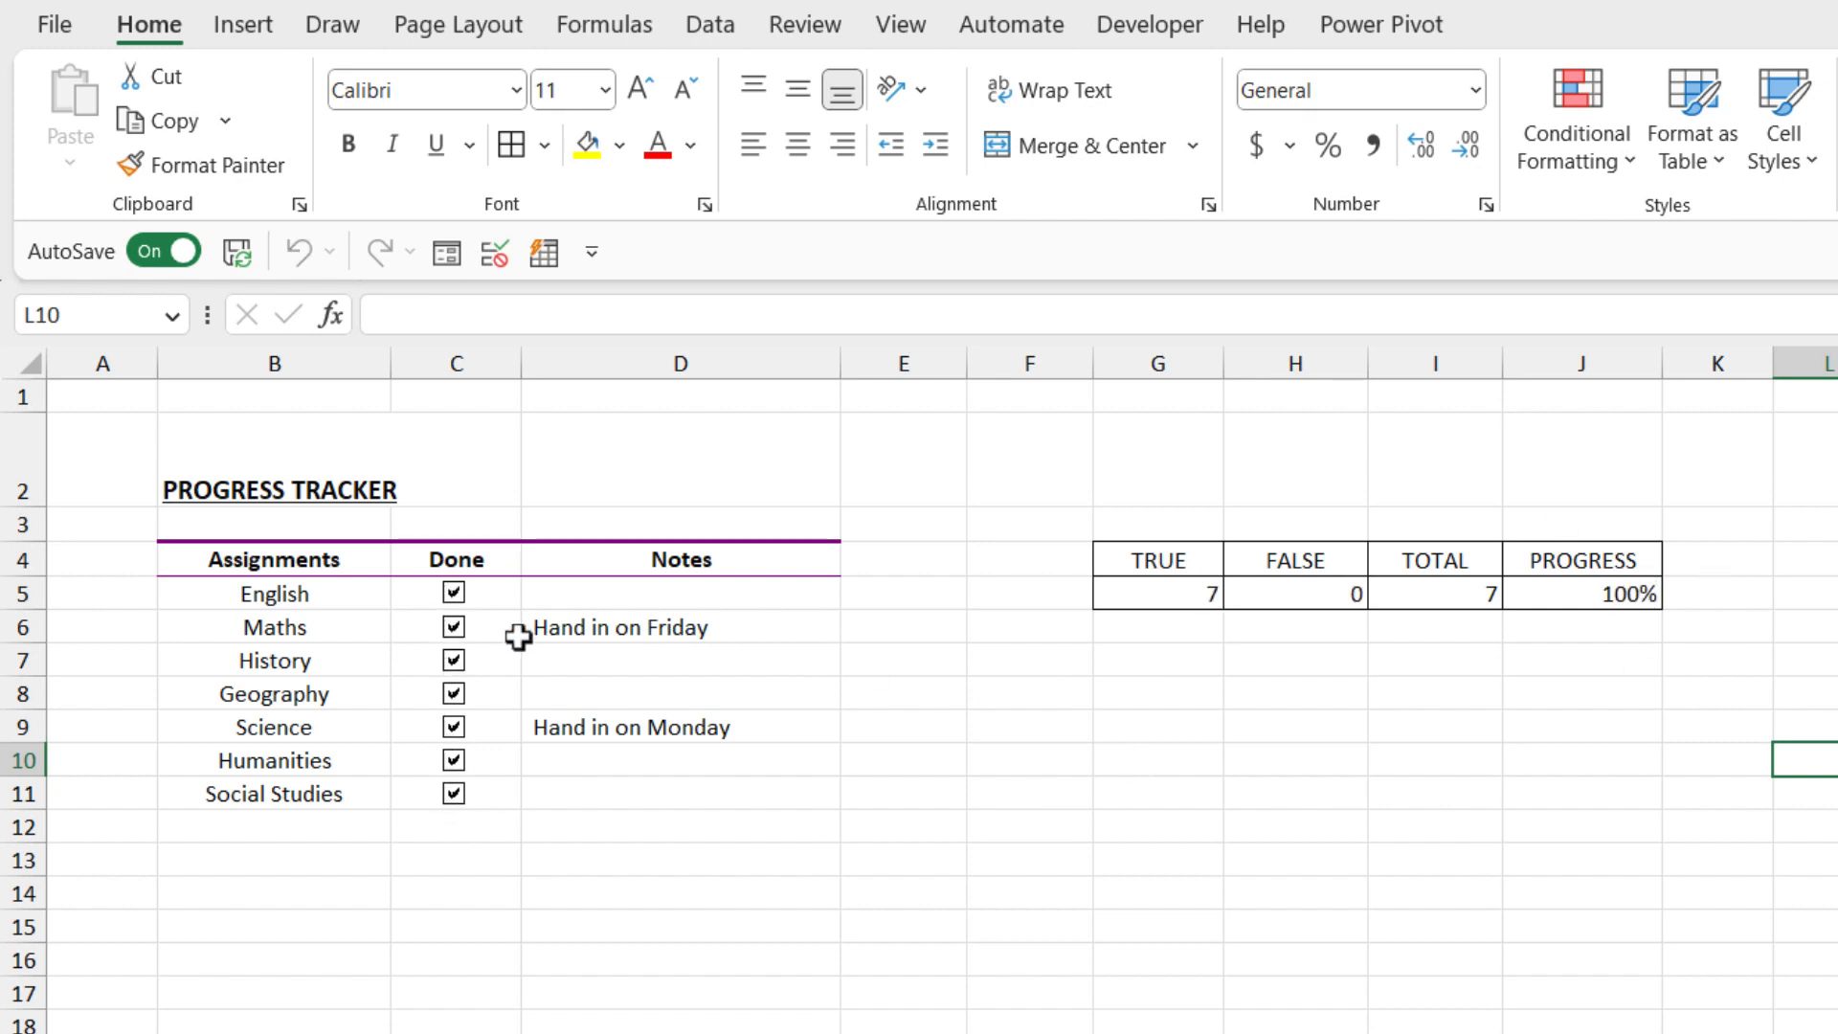
{"action": "left_click", "coordinate": [452, 630]}
{"action": "left_click", "coordinate": [454, 628]}
Insert a 2-D clustered bar chart based on the PROGRESS heading and value in J4:J5
{"action": "left_click_drag", "start_coordinate": [1583, 558], "coordinate": [1583, 595]}
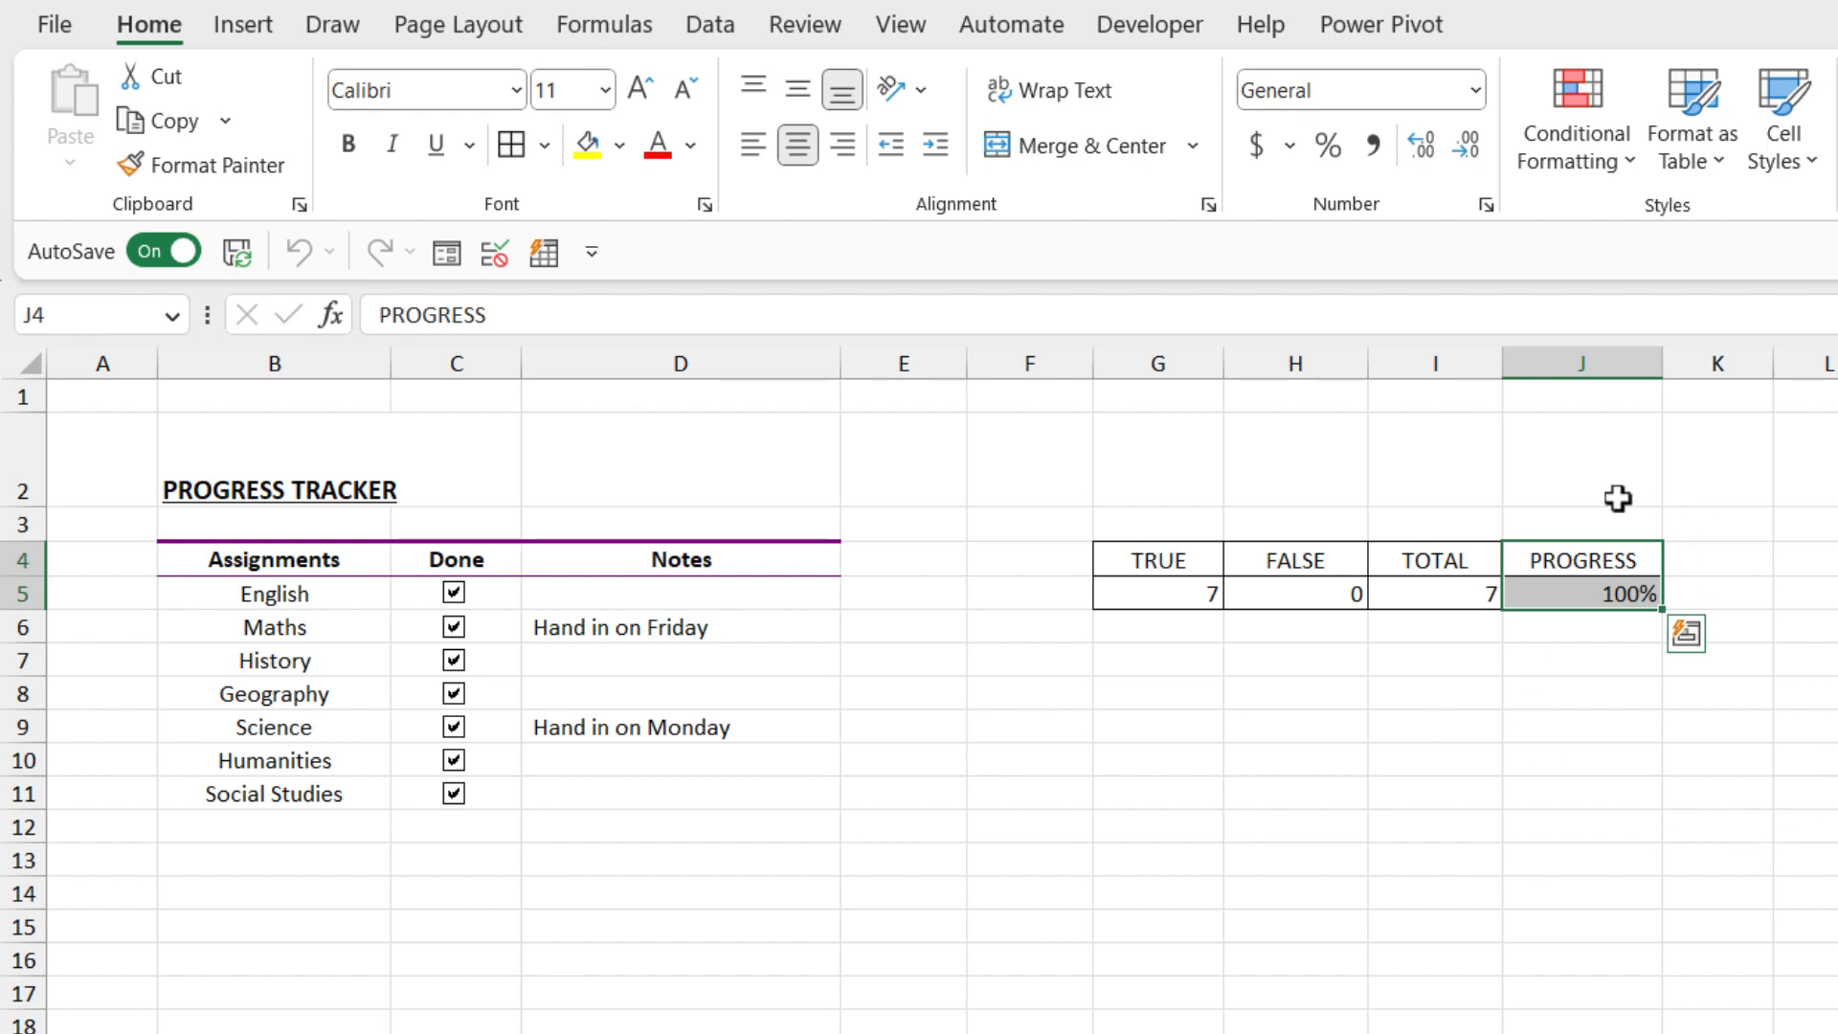
{"action": "left_click", "coordinate": [261, 29]}
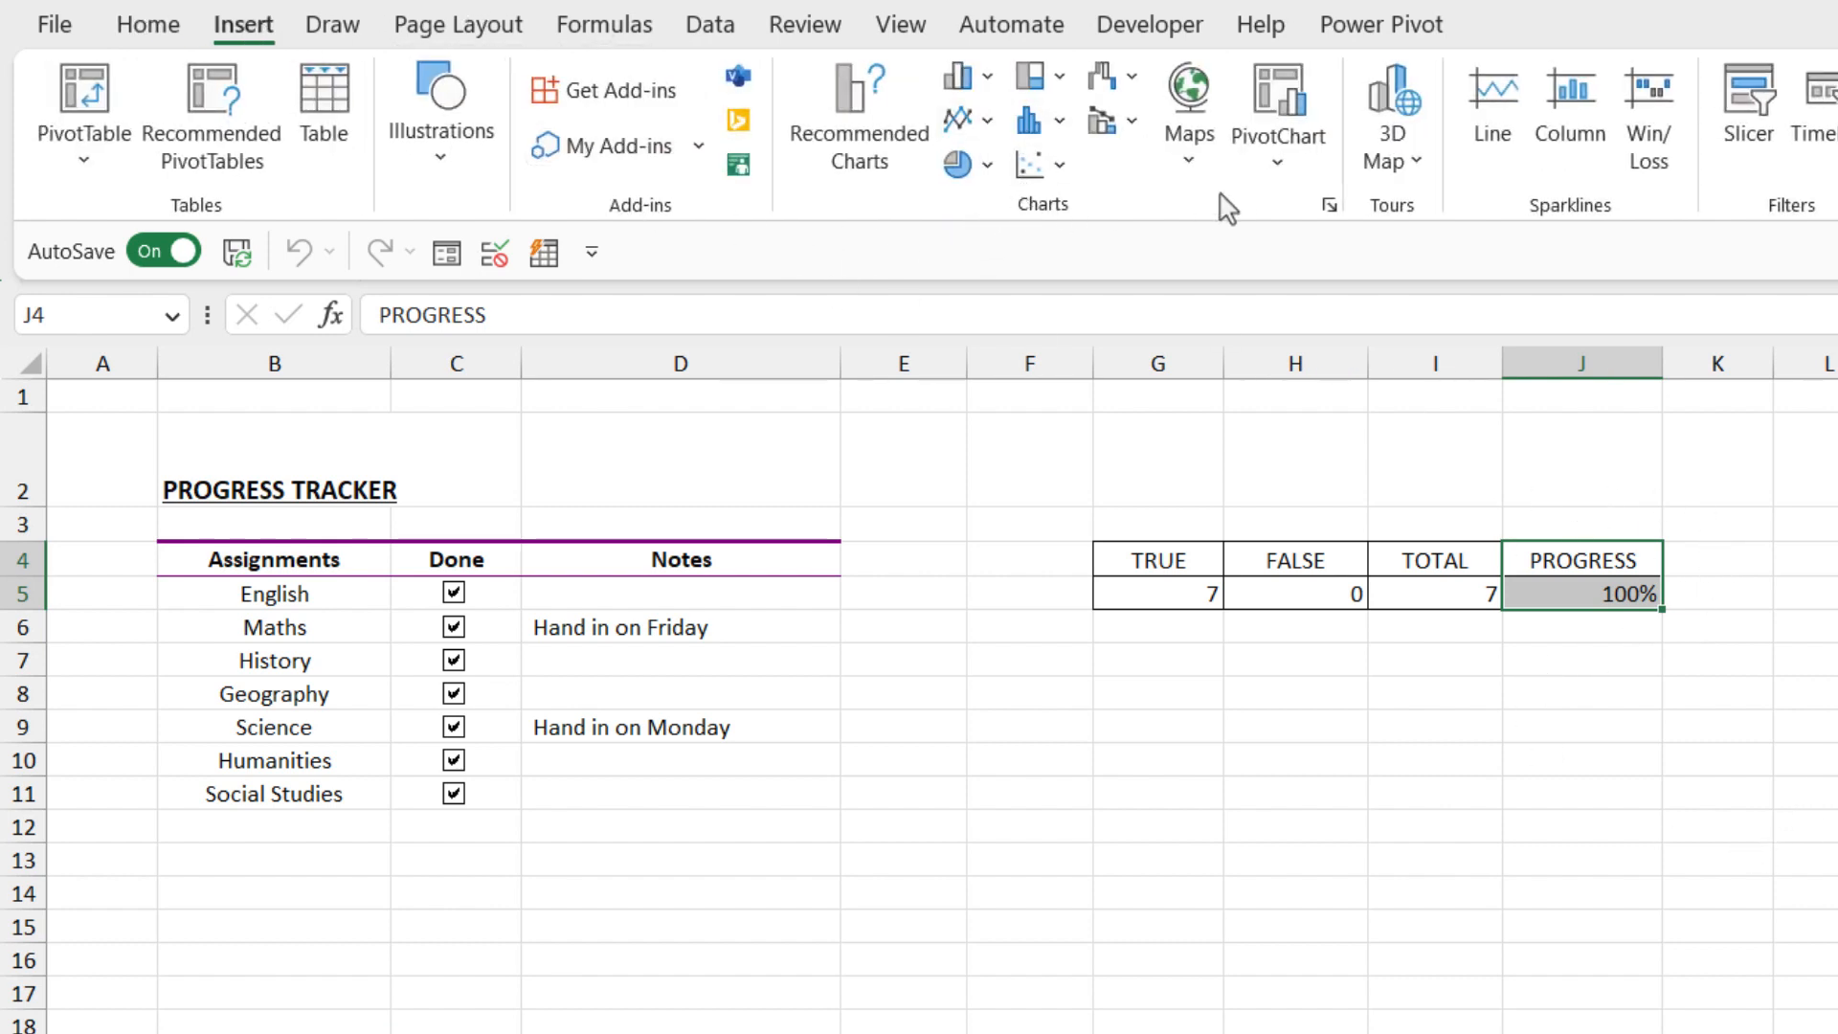
{"action": "left_click", "coordinate": [969, 76]}
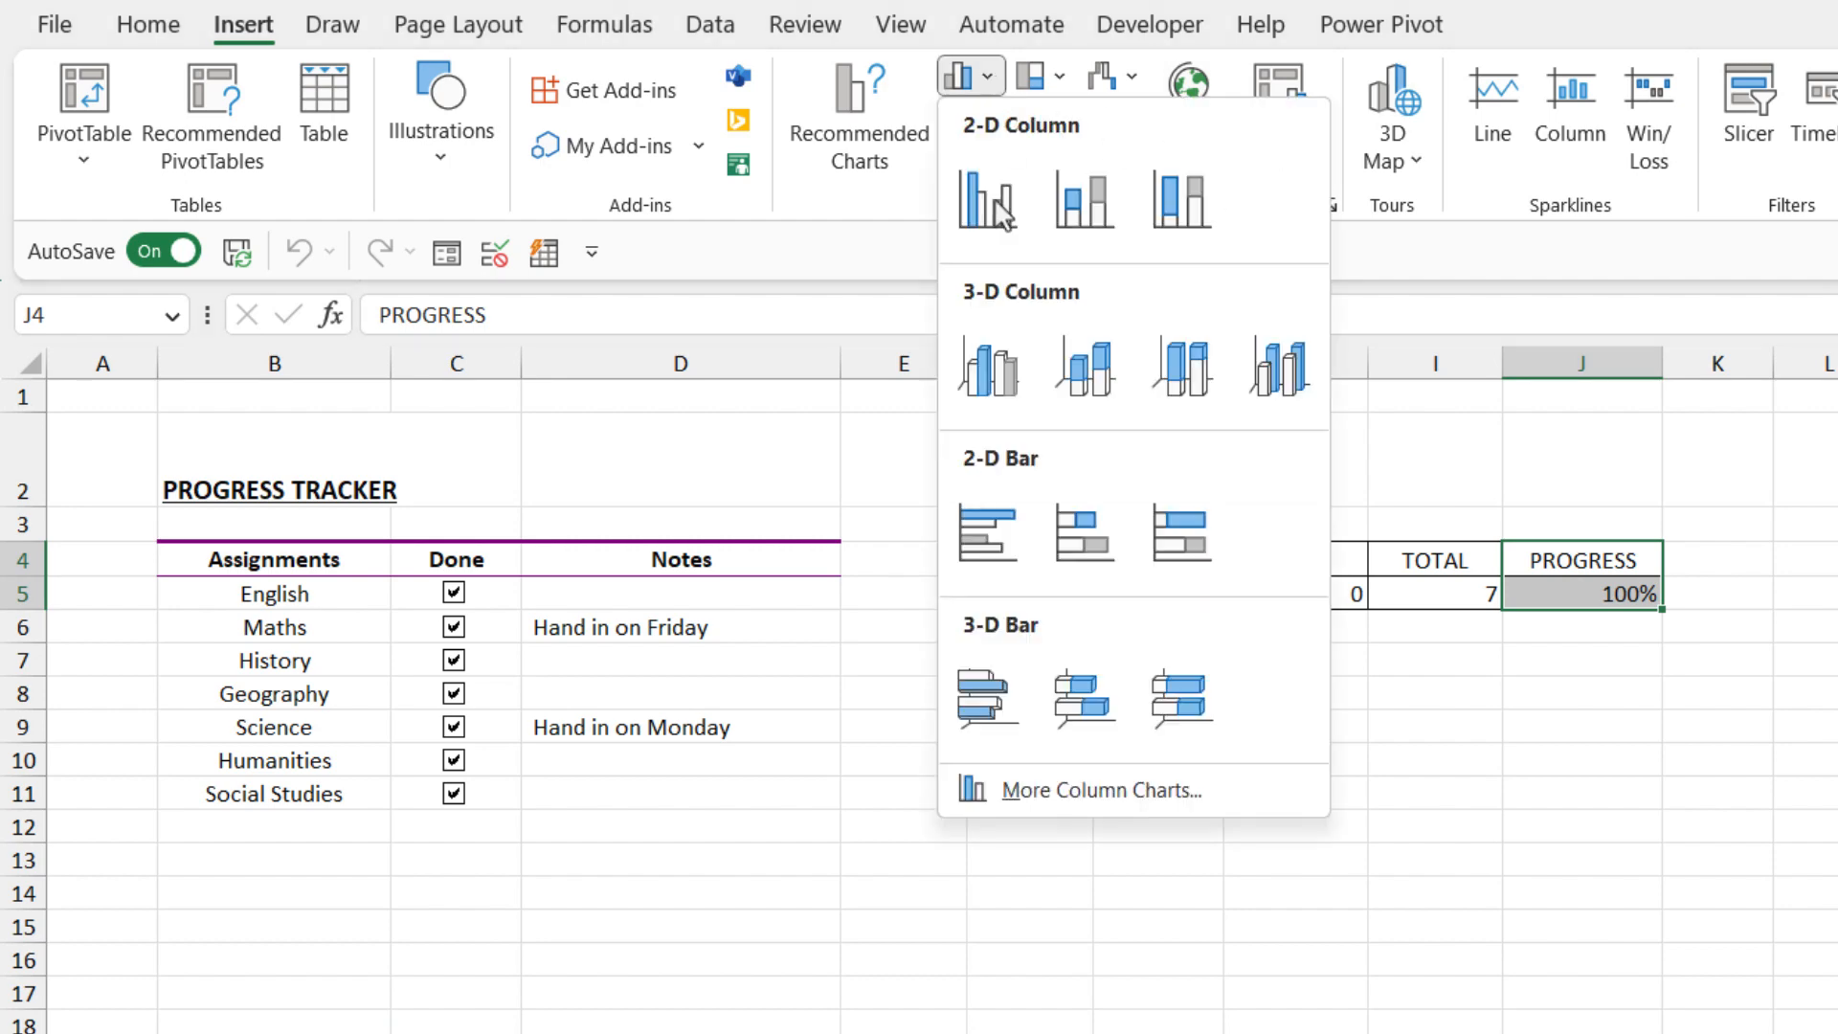
{"action": "left_click", "coordinate": [1007, 550]}
{"action": "left_click_drag", "start_coordinate": [1518, 632], "coordinate": [954, 743]}
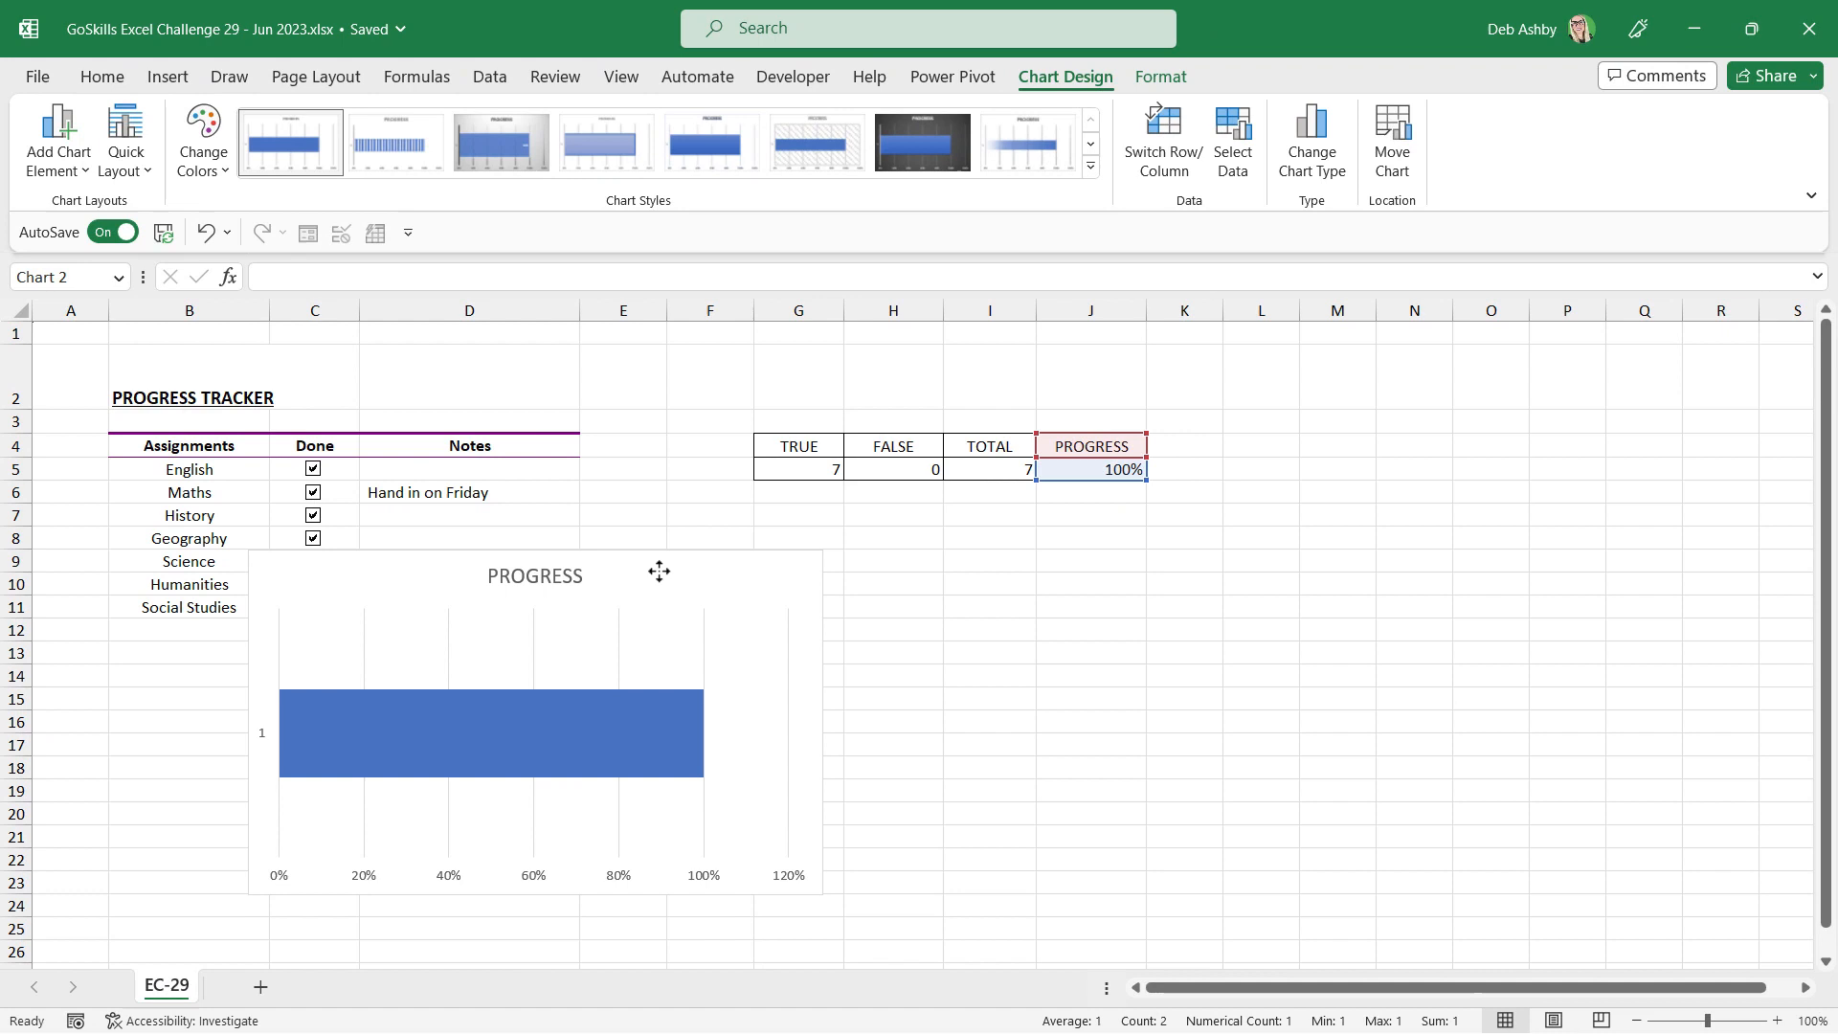
{"action": "left_click_drag", "start_coordinate": [659, 572], "coordinate": [659, 572]}
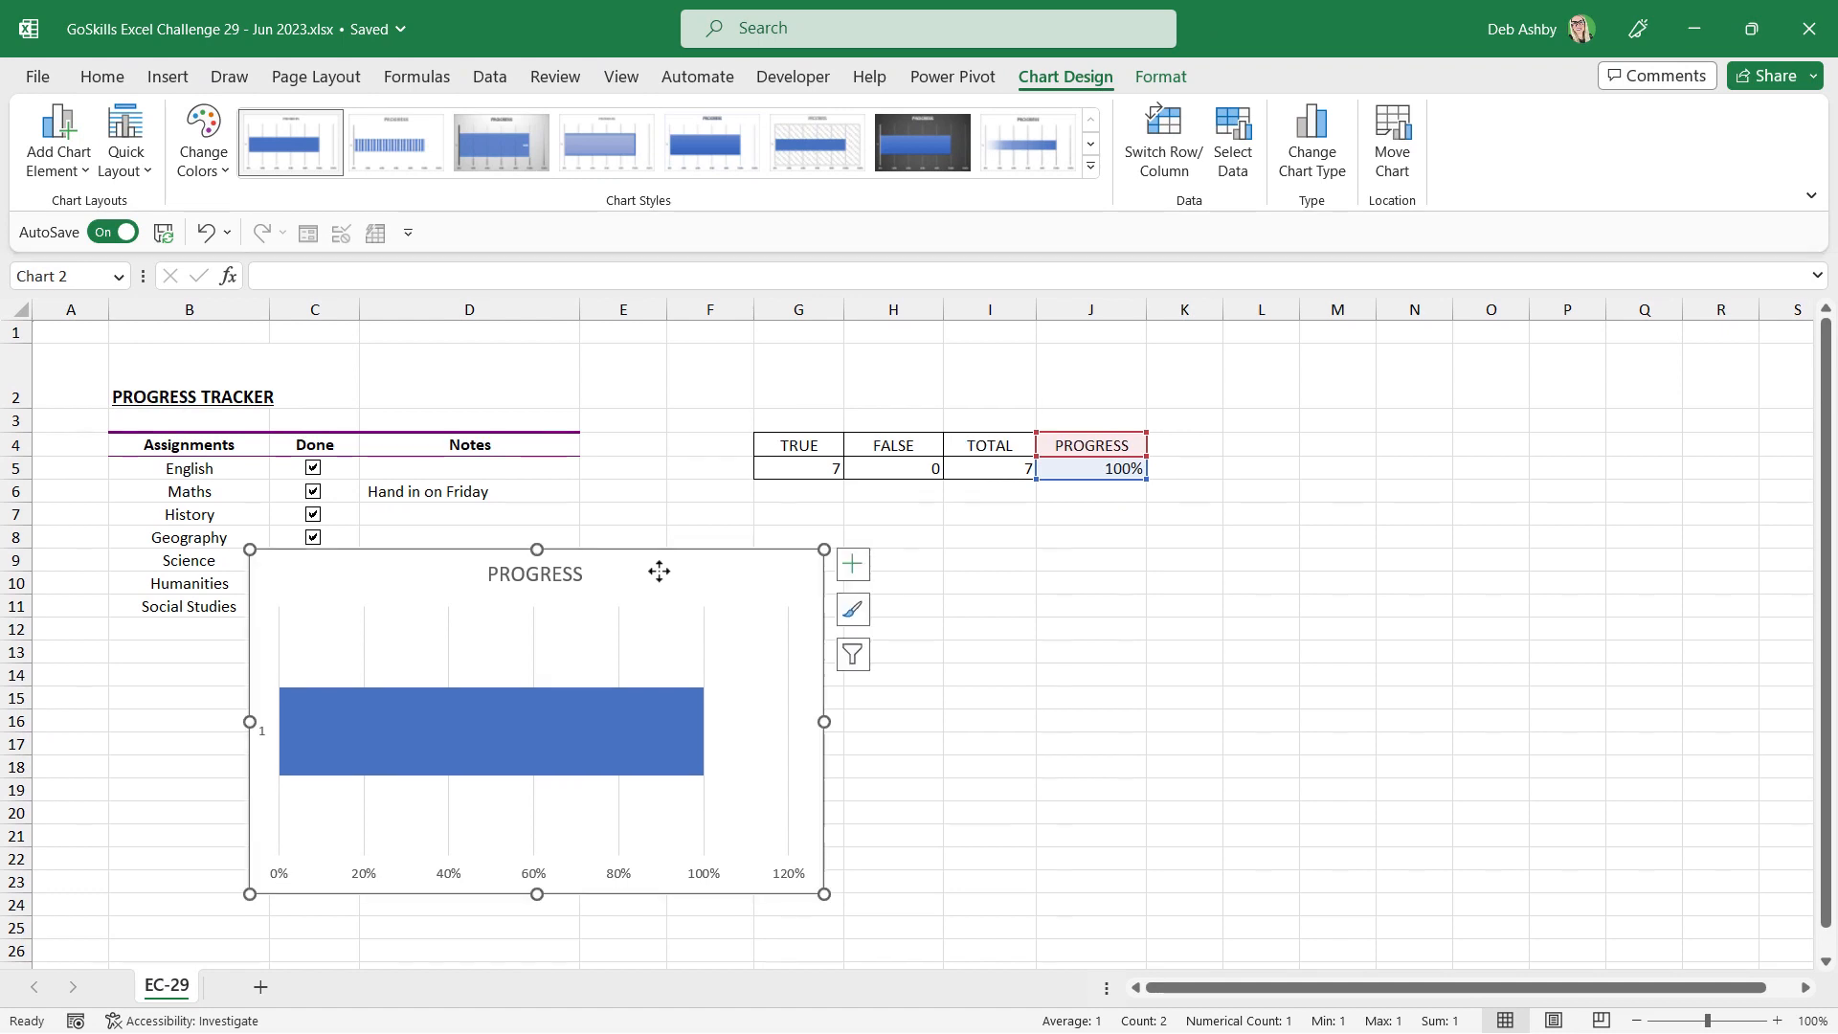
Delete the chart title and the vertical axis label from the progress bar chart
{"action": "left_click_drag", "start_coordinate": [503, 576], "coordinate": [589, 444]}
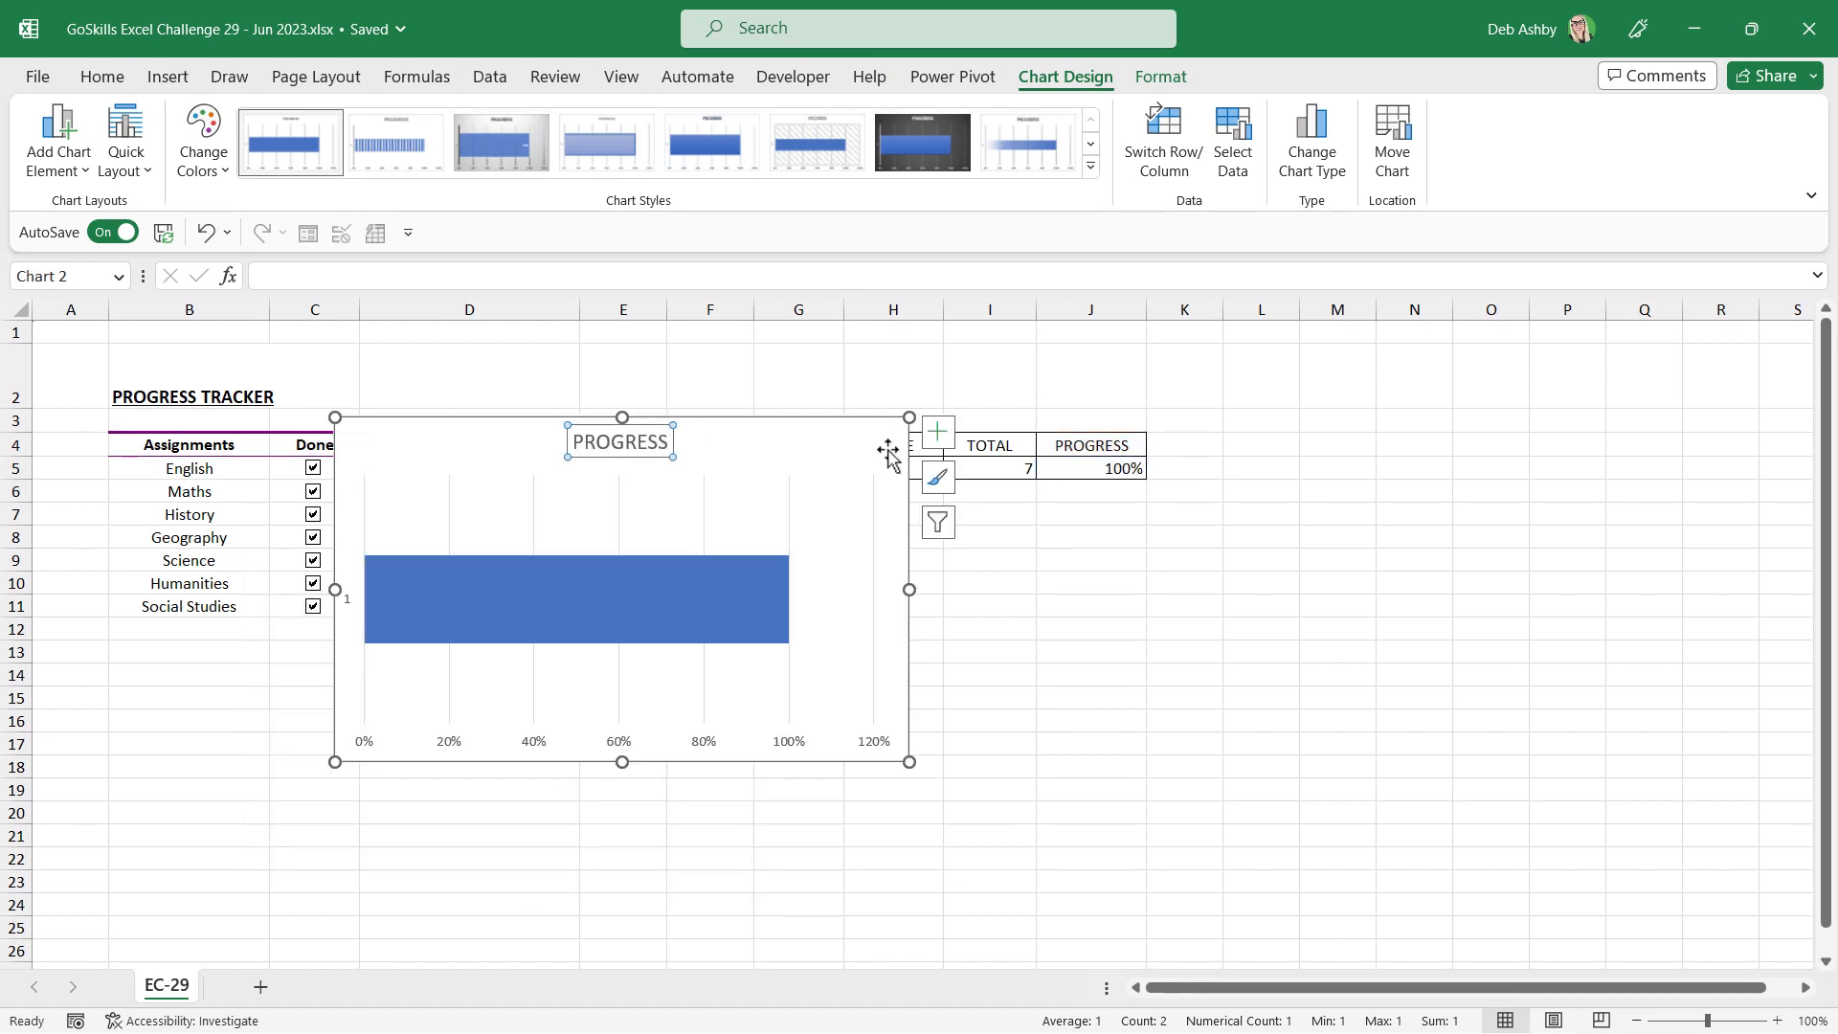
{"action": "key", "text": "Delete"}
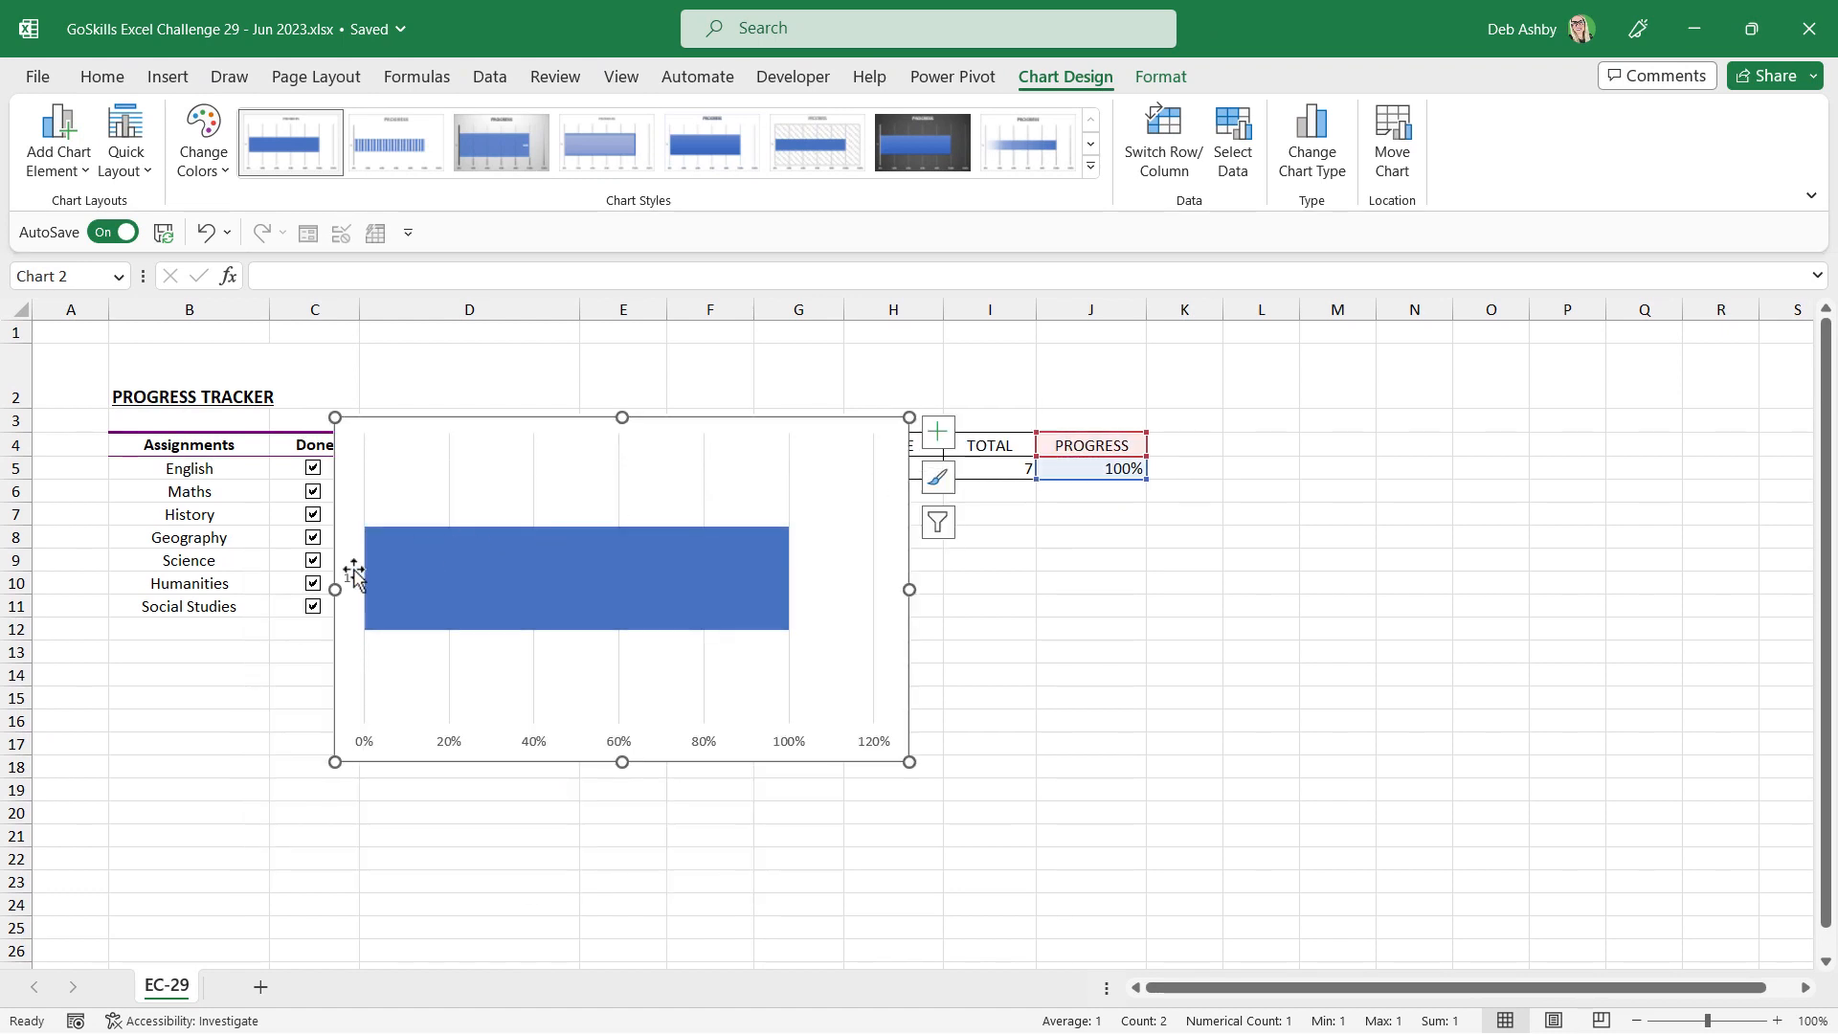
{"action": "left_click", "coordinate": [350, 579]}
{"action": "key", "text": "Delete"}
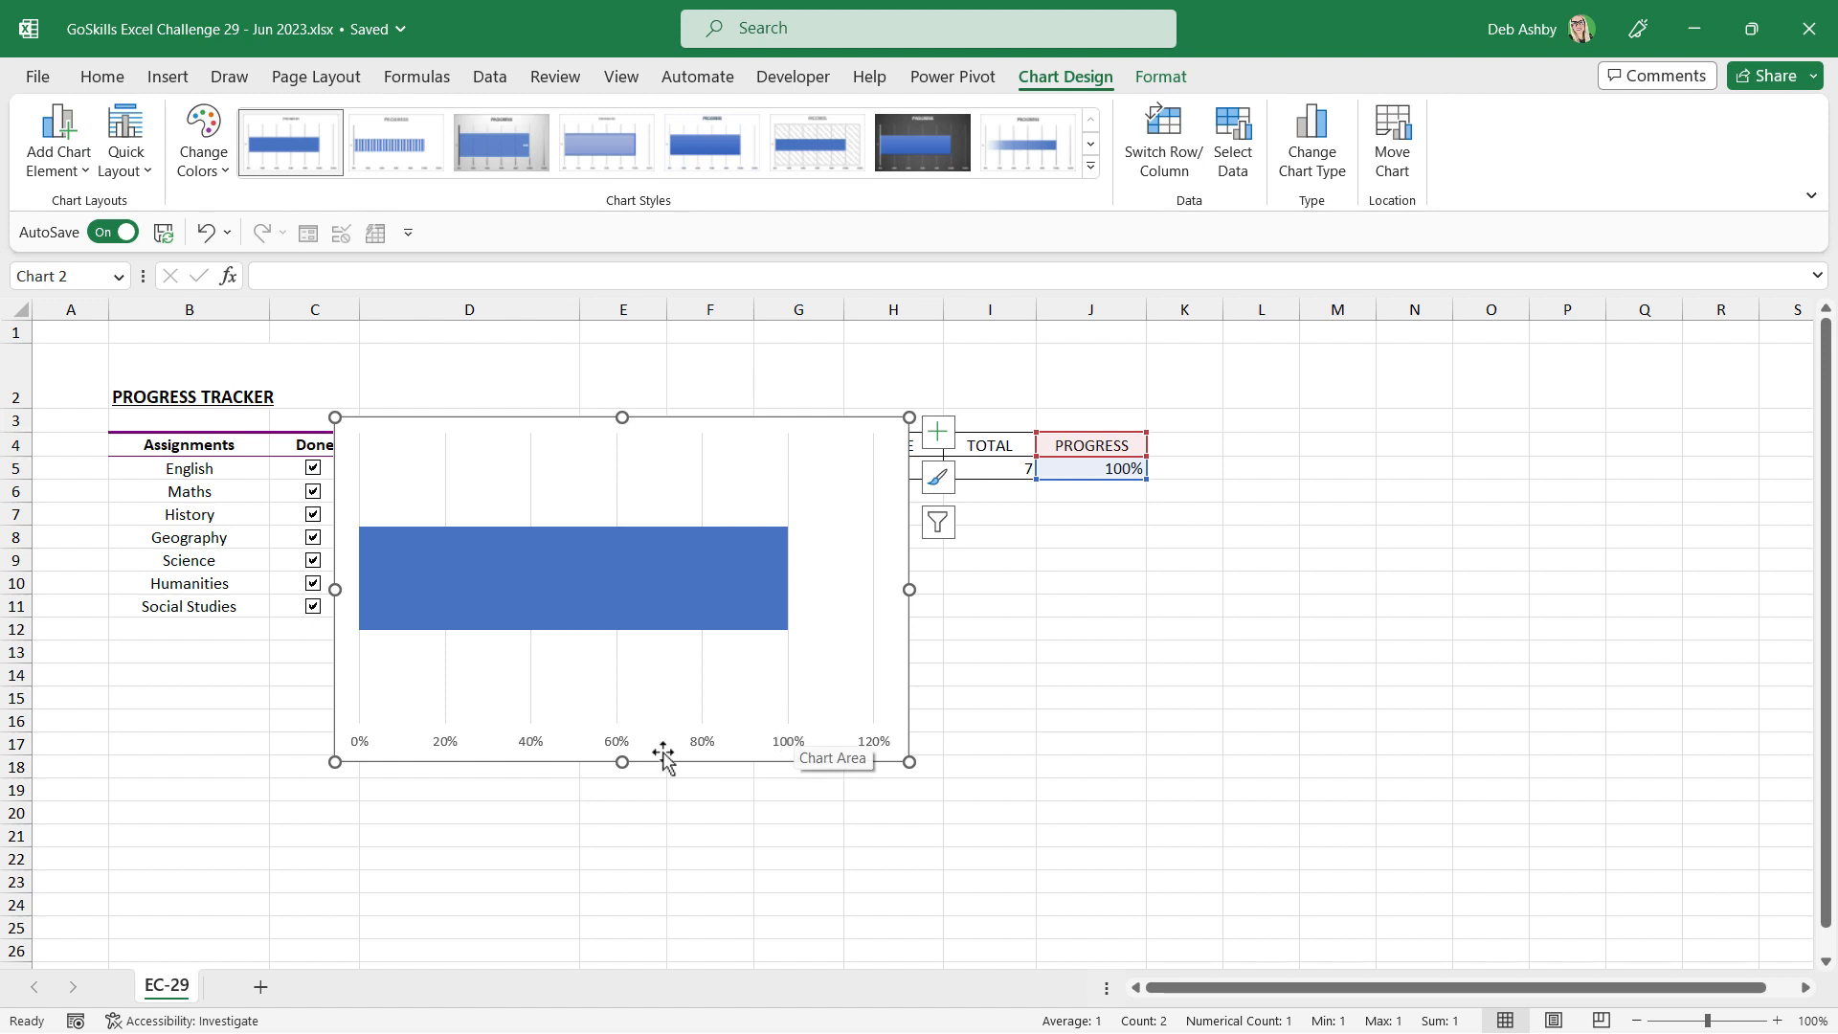
Set the bounds of the chart's horizontal axis to a minimum of 0 and a maximum of 1
{"action": "left_click", "coordinate": [695, 607]}
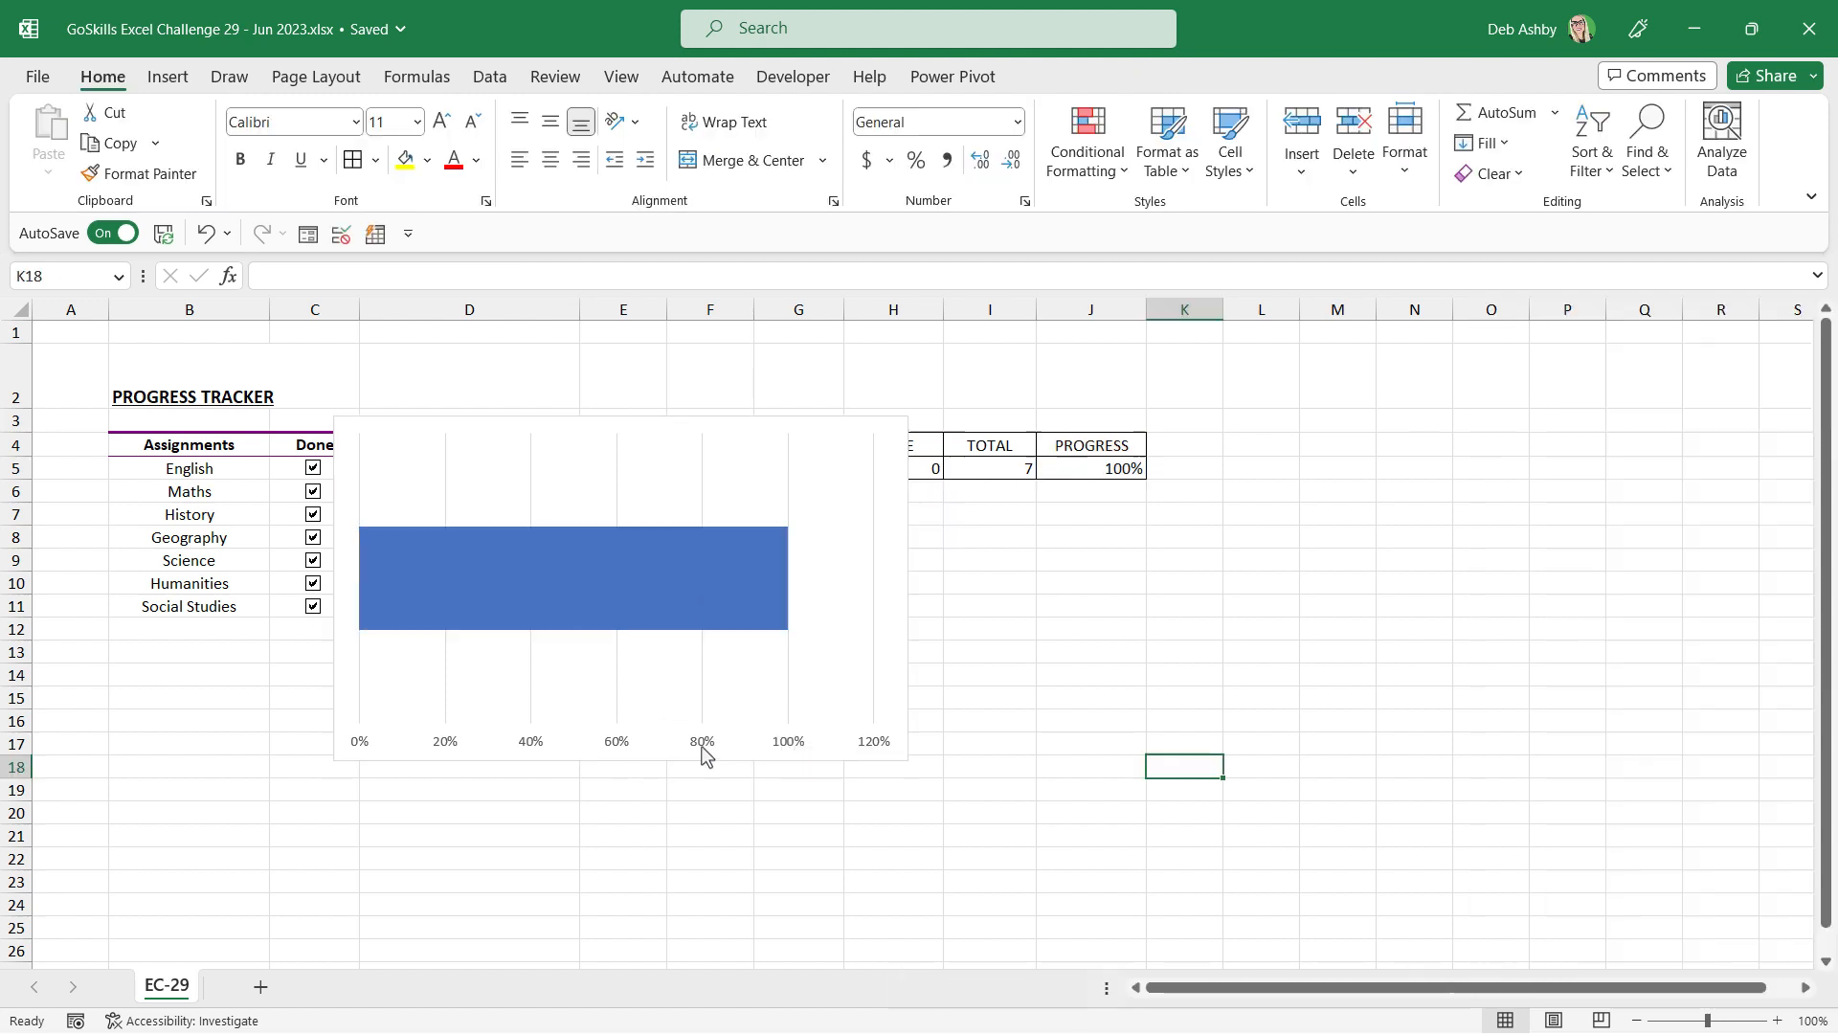
{"action": "left_click", "coordinate": [699, 742]}
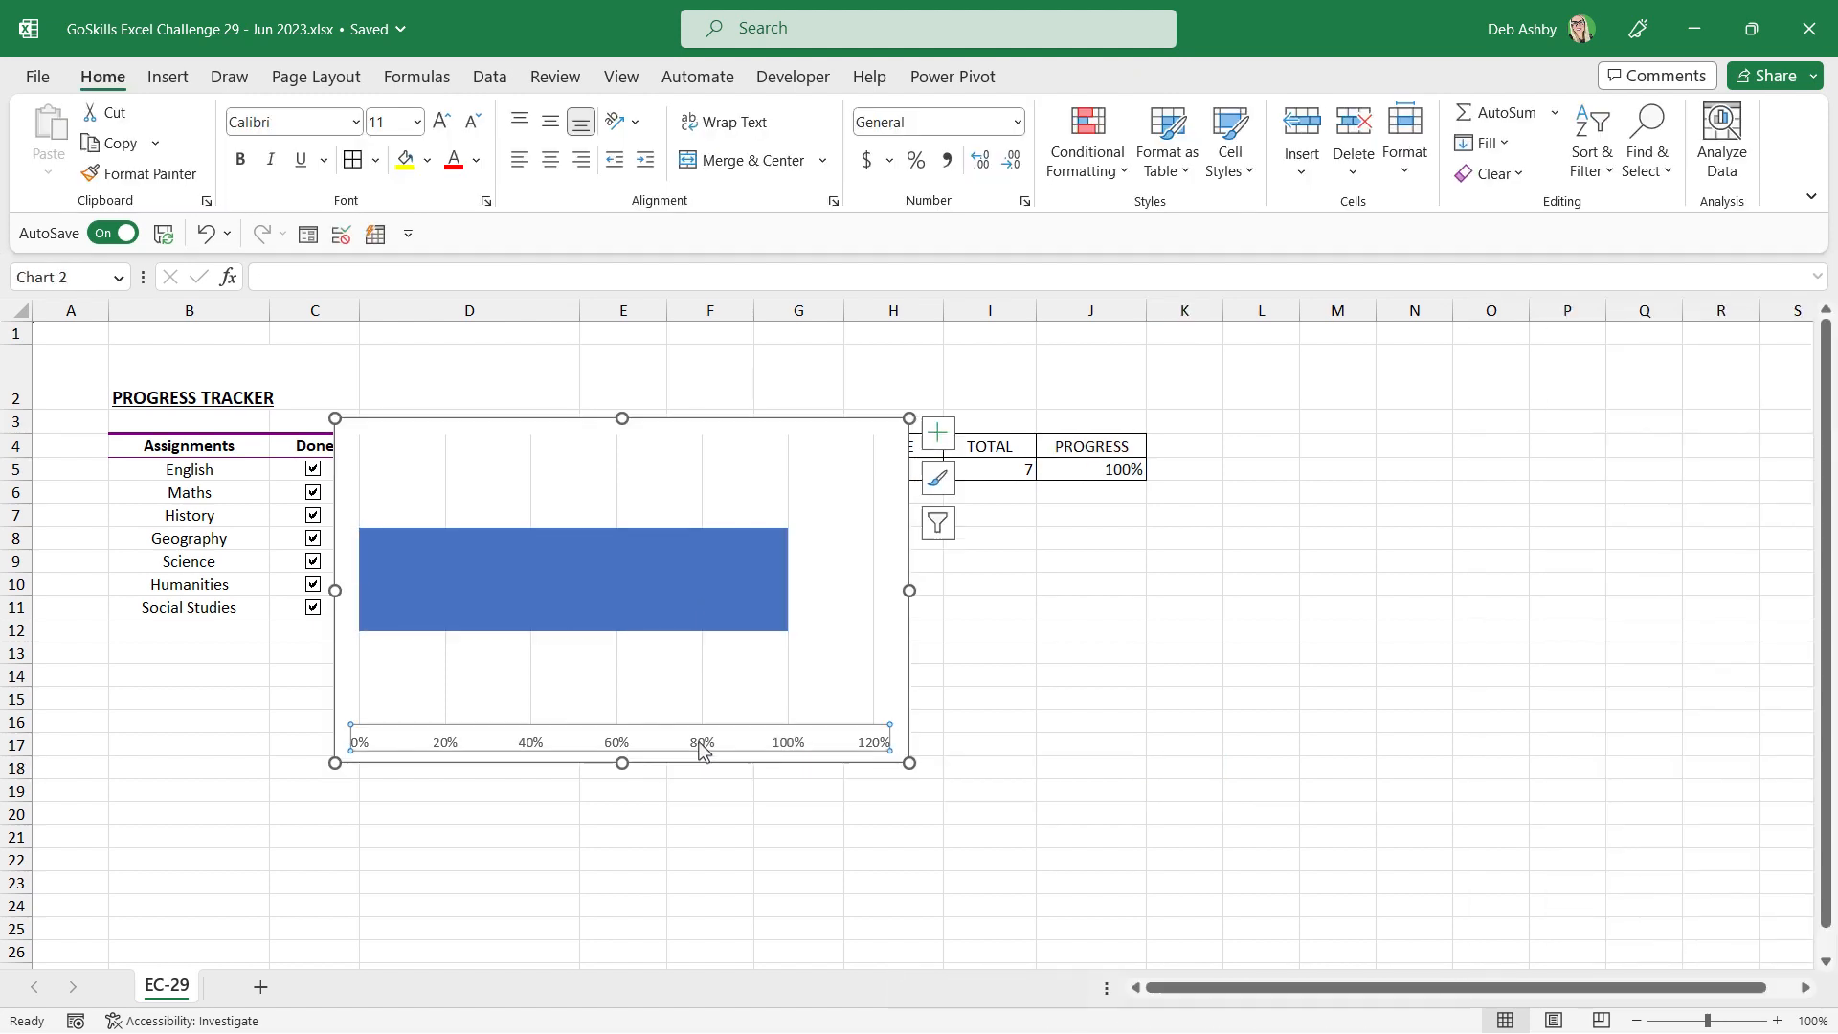
{"action": "double_click", "coordinate": [702, 746]}
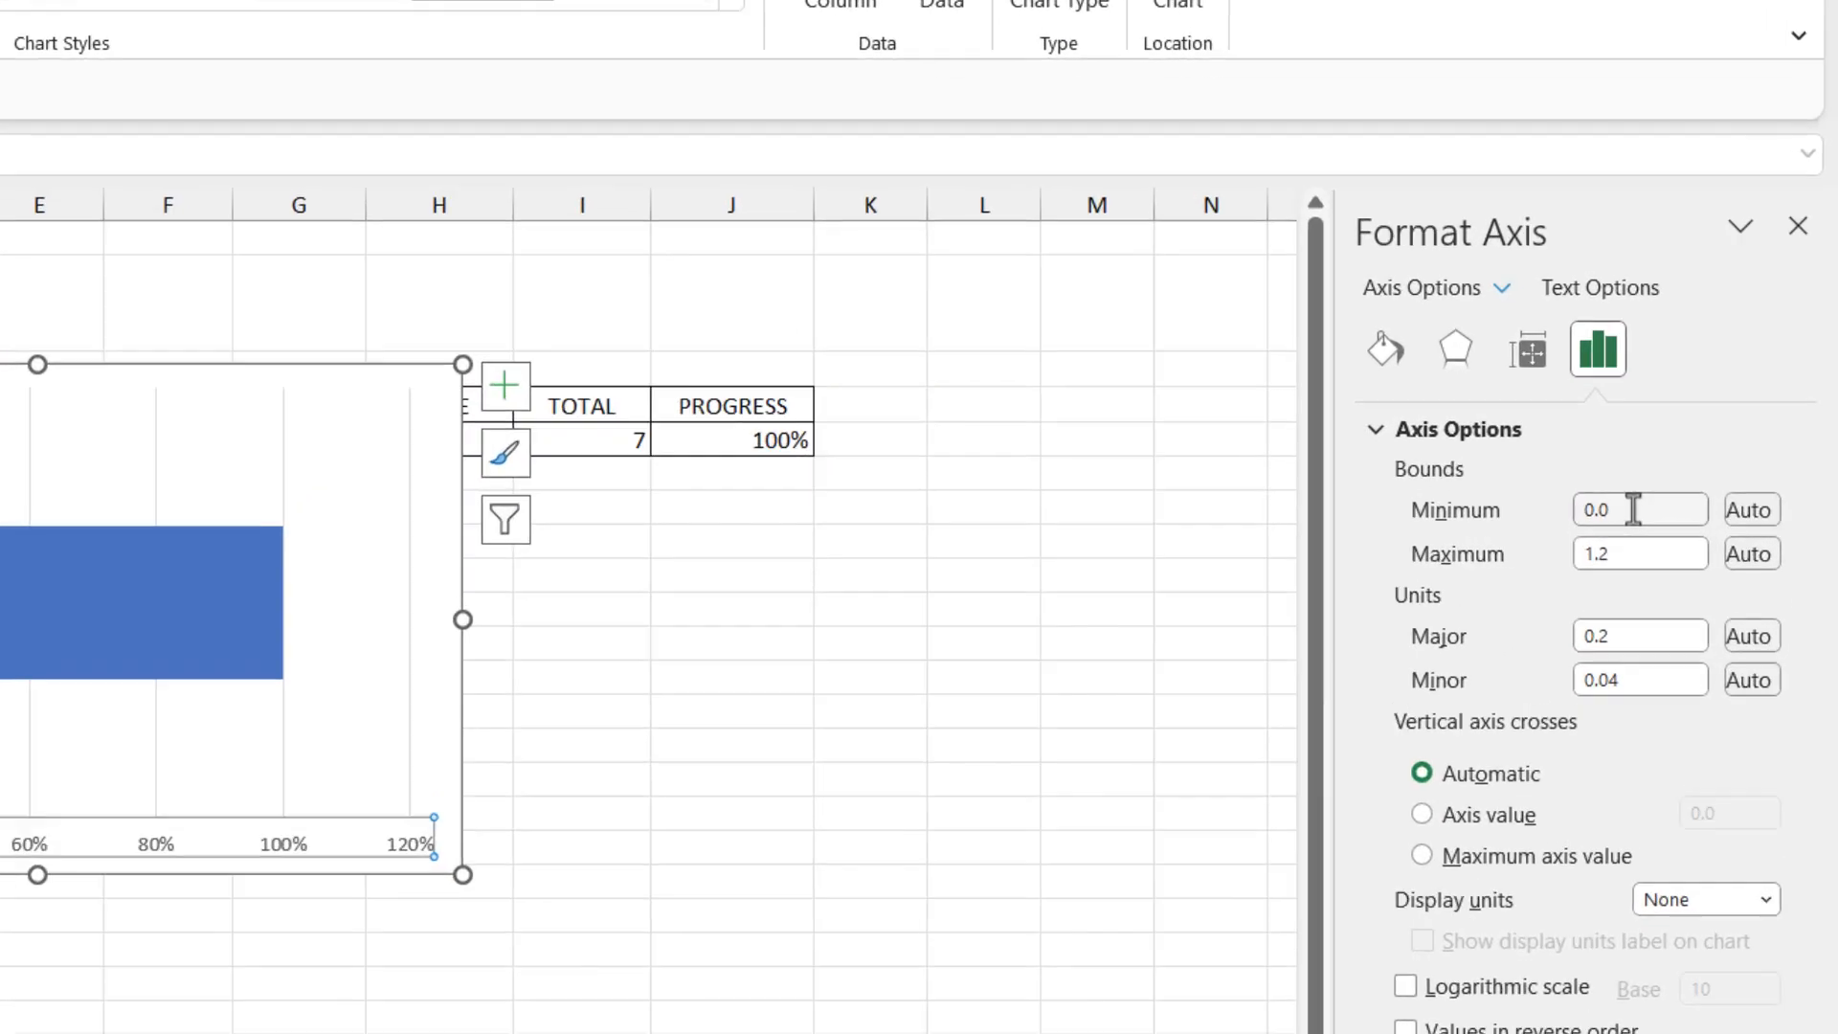
{"action": "left_click", "coordinate": [1709, 517]}
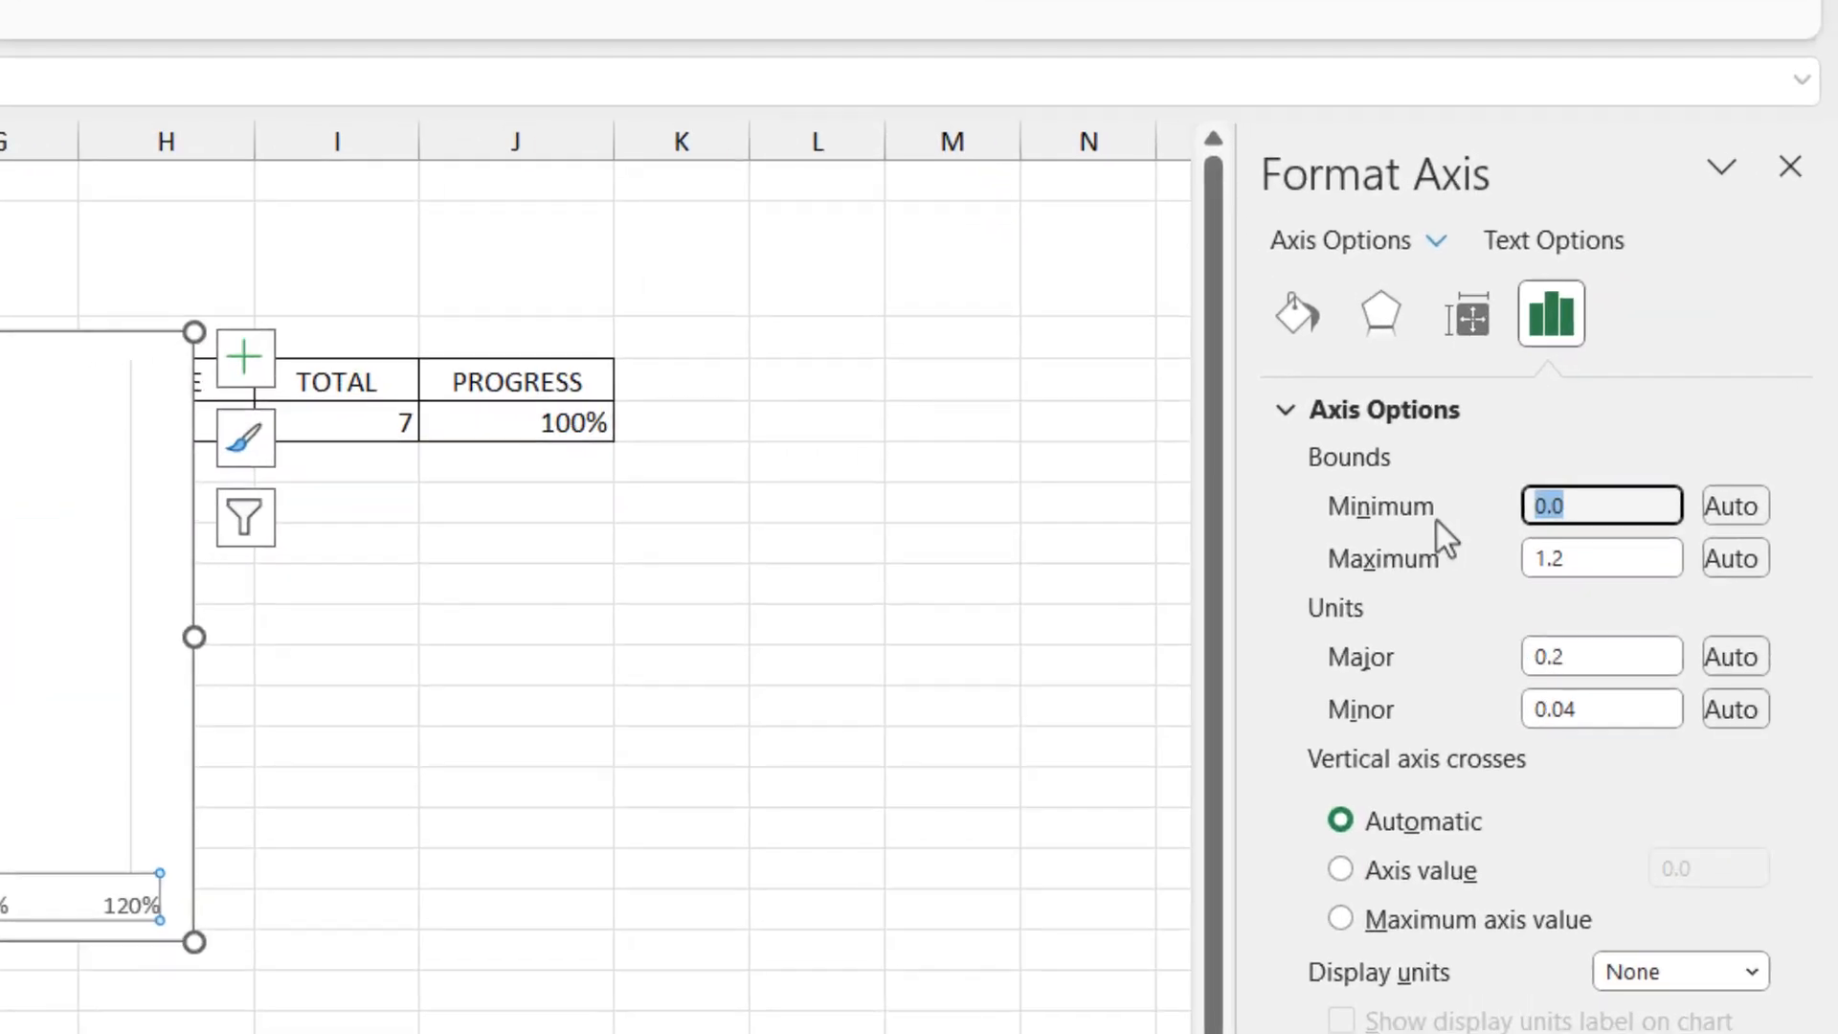
{"action": "type", "text": "0"}
{"action": "left_click", "coordinate": [1580, 564]}
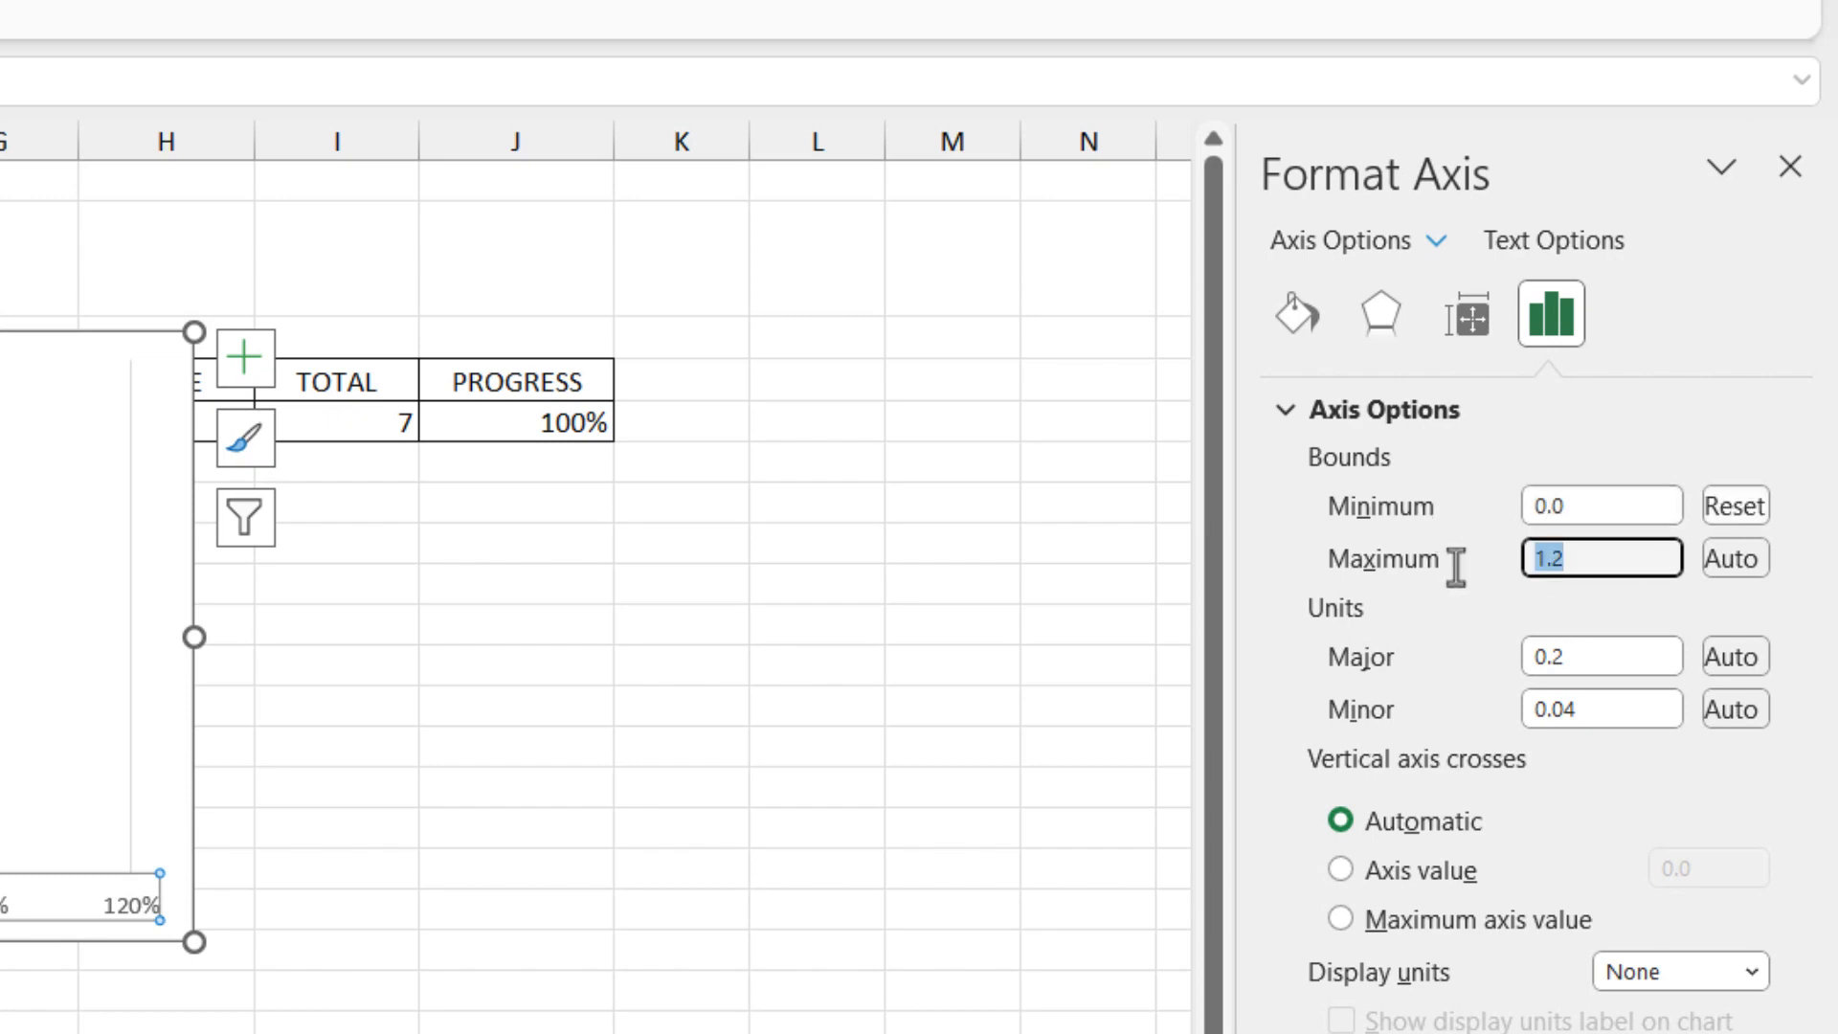
{"action": "type", "text": "1"}
{"action": "left_click", "coordinate": [1016, 609]}
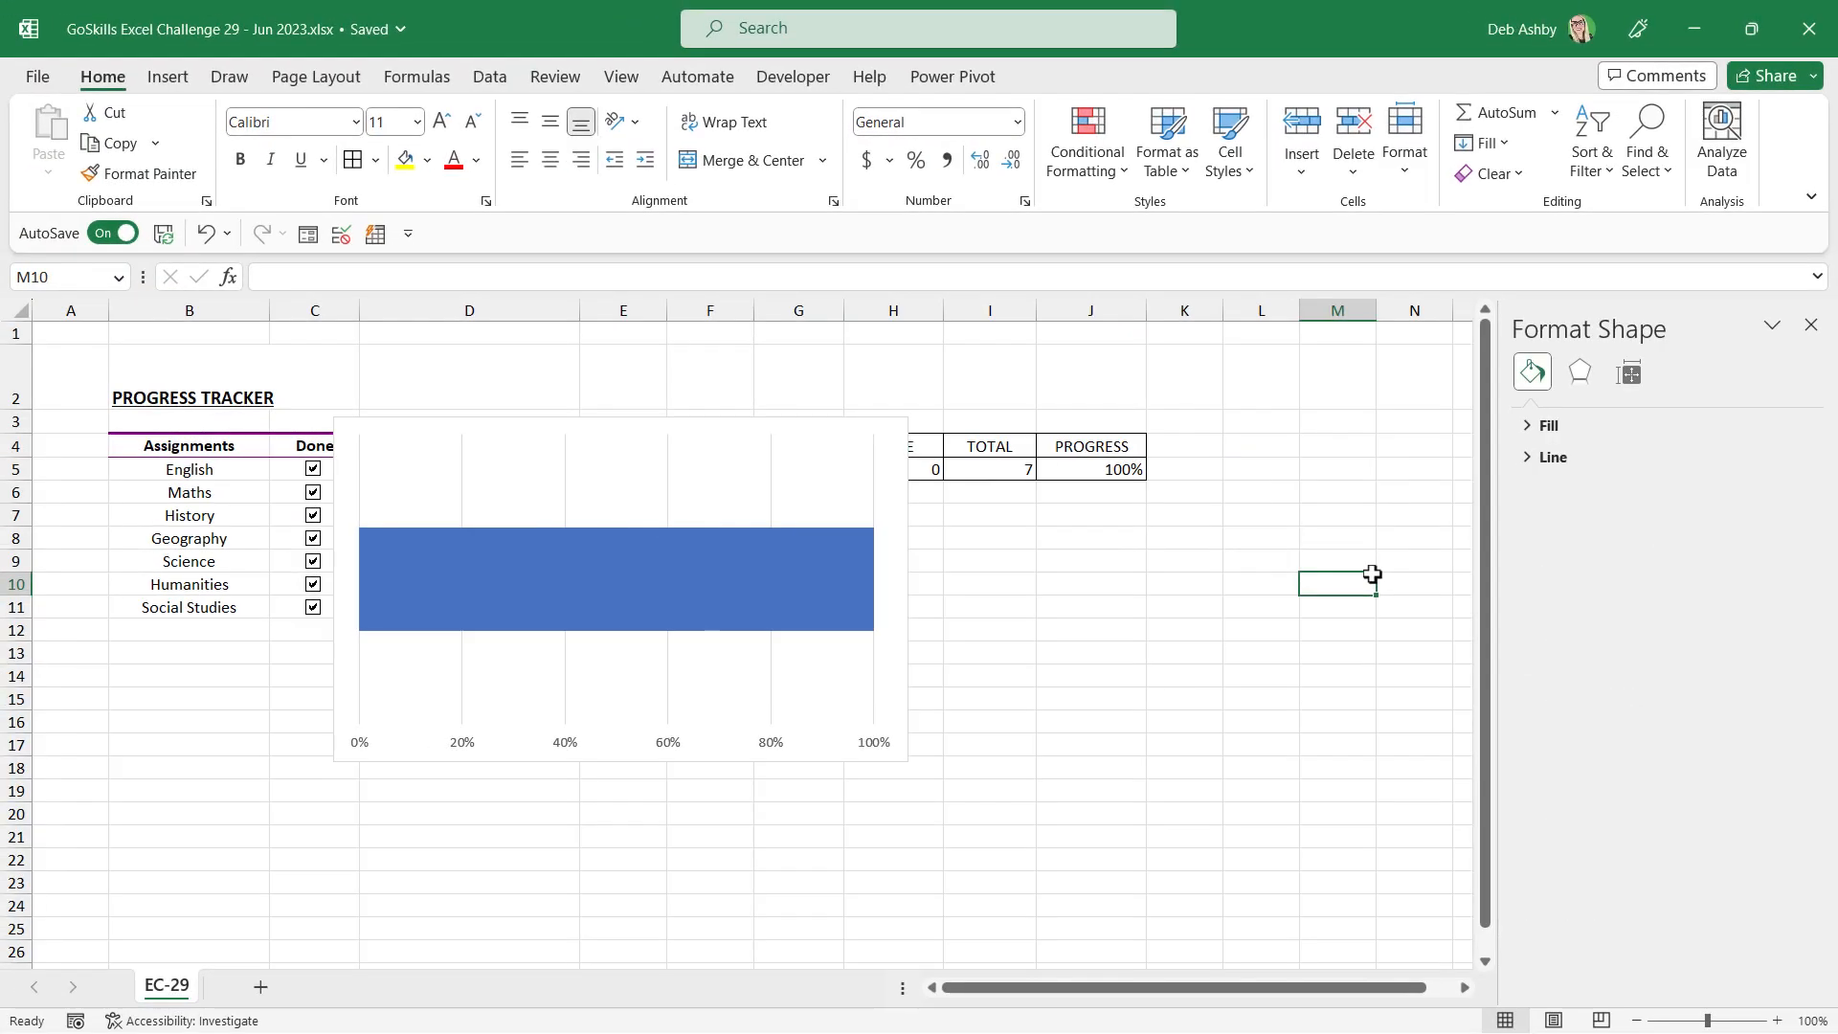
Delete the horizontal percentage axis and the vertical gridlines from the progress bar chart
{"action": "mouse_move", "coordinate": [855, 625]}
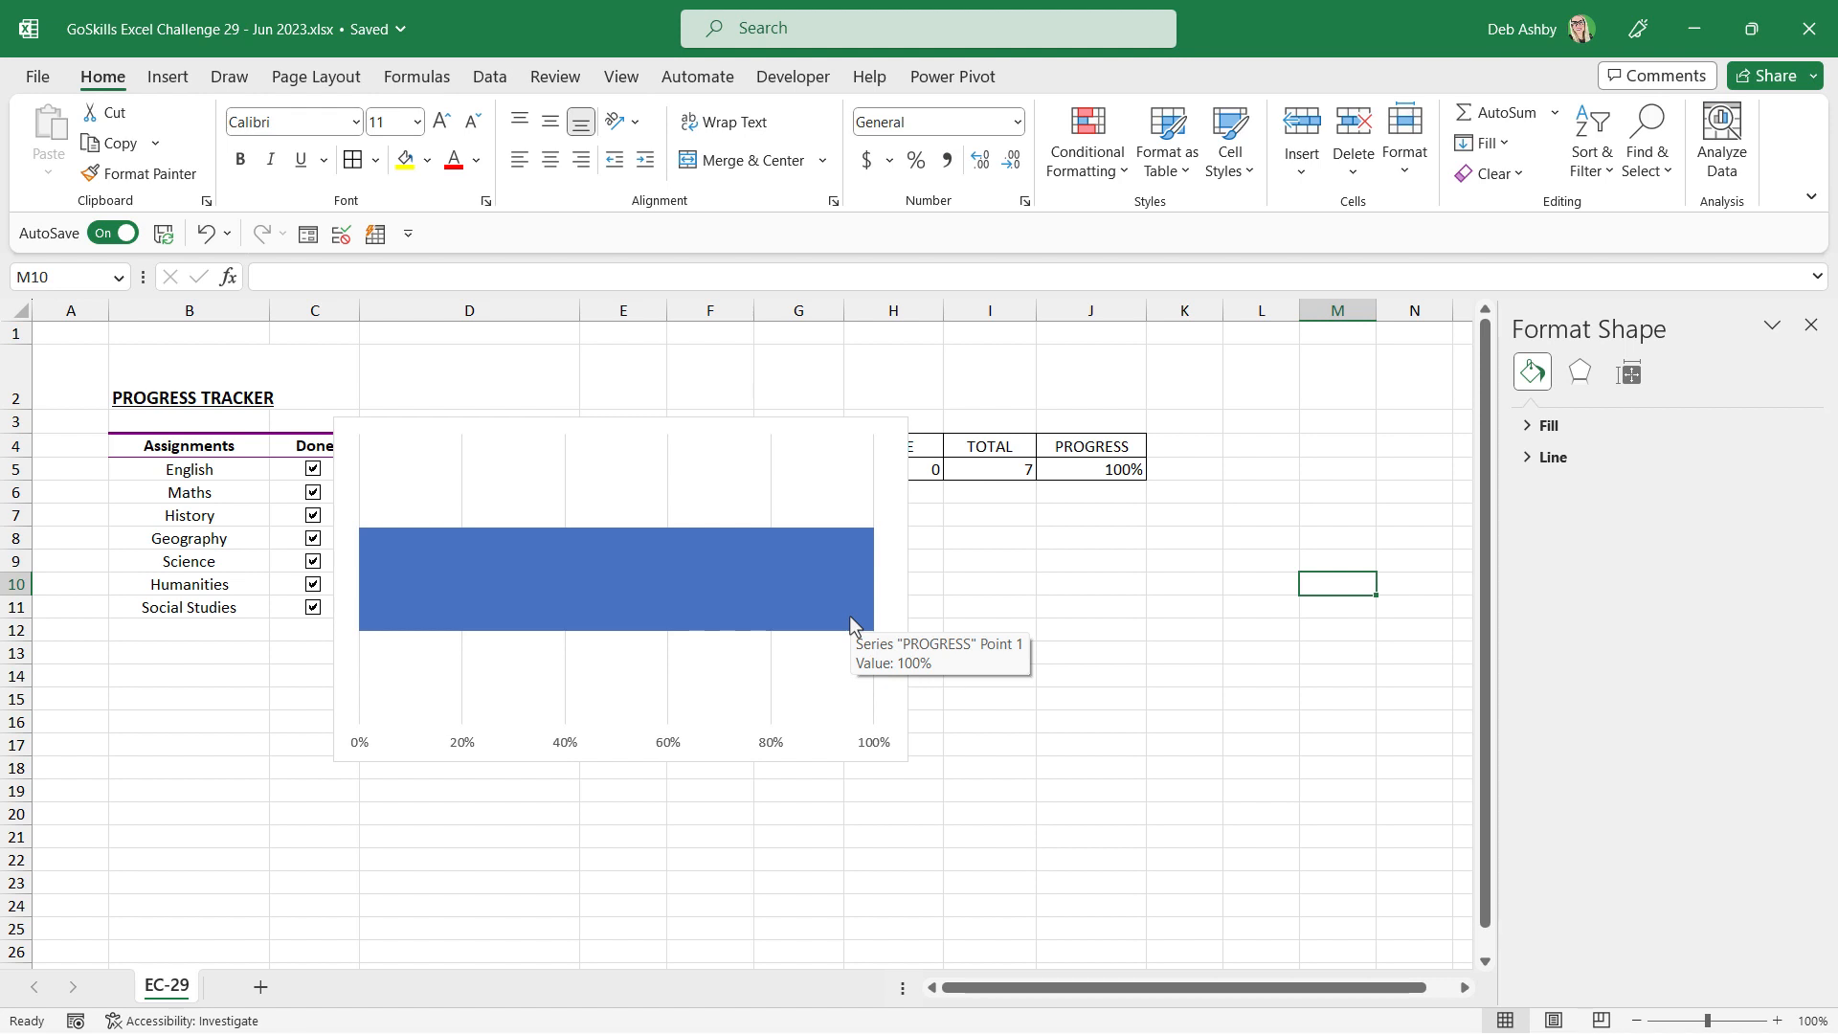
{"action": "left_click", "coordinate": [671, 744]}
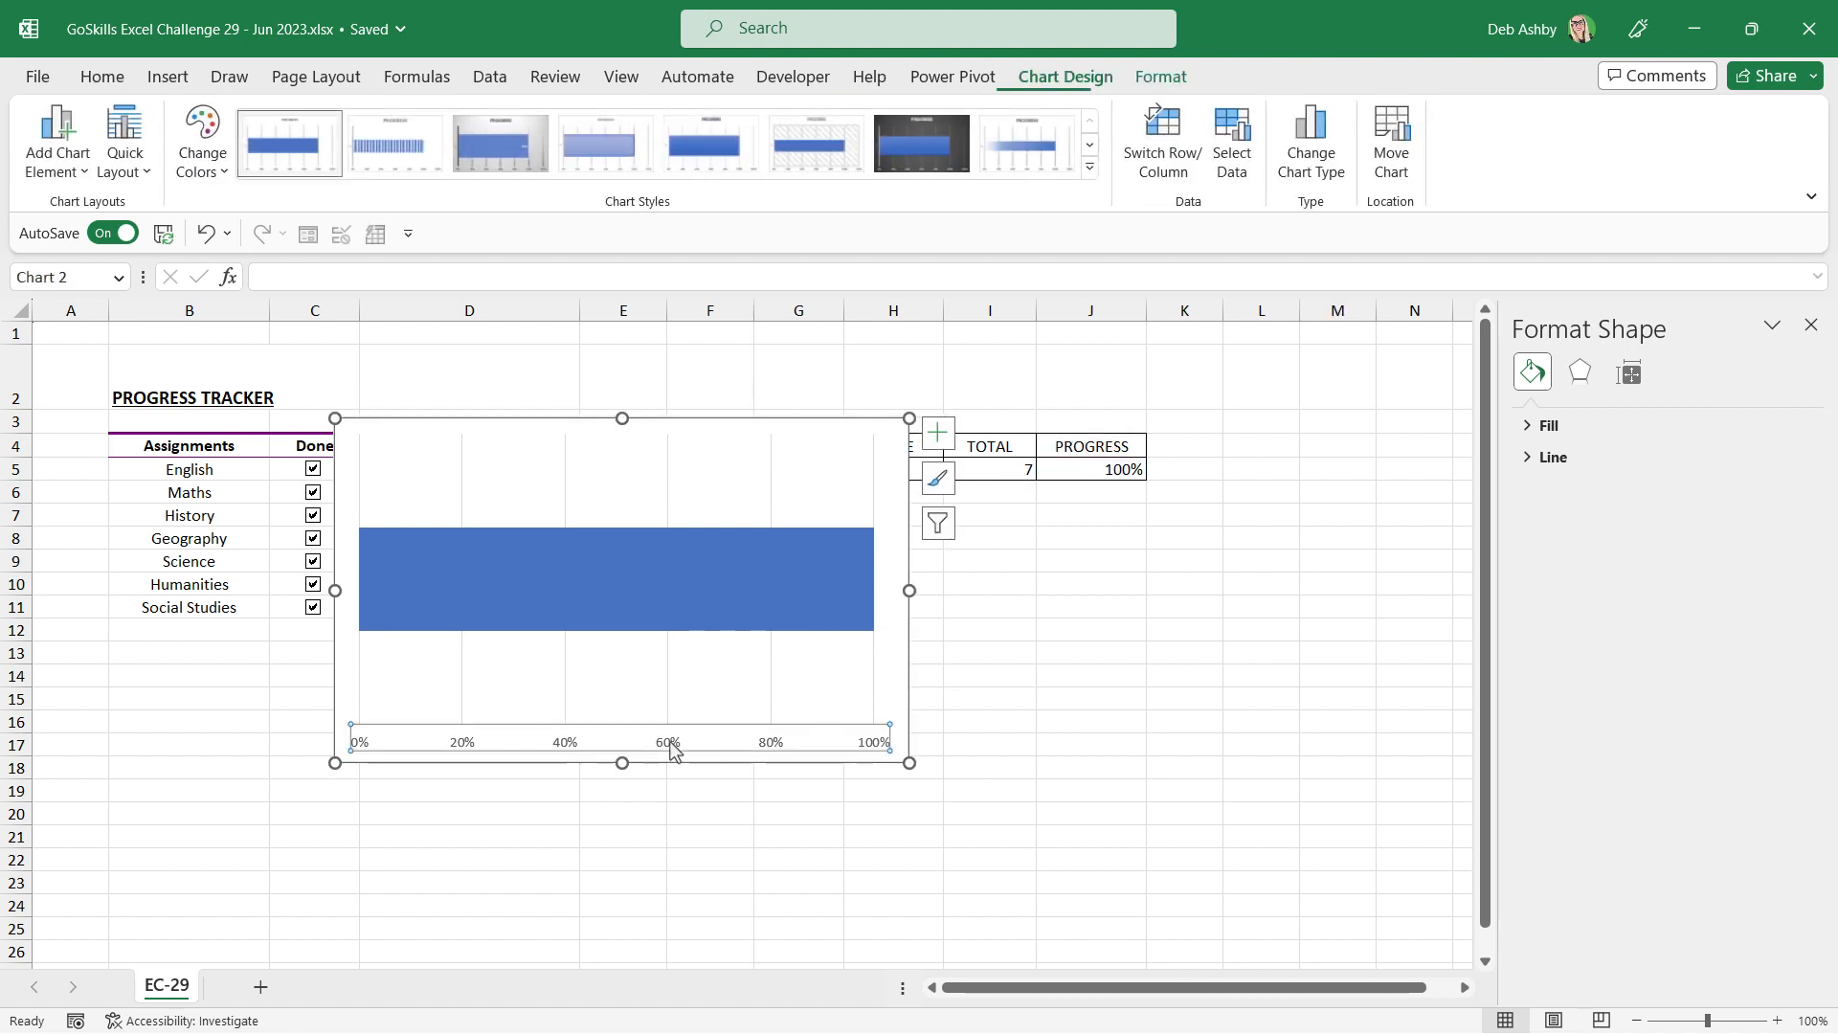
{"action": "key", "text": "Delete"}
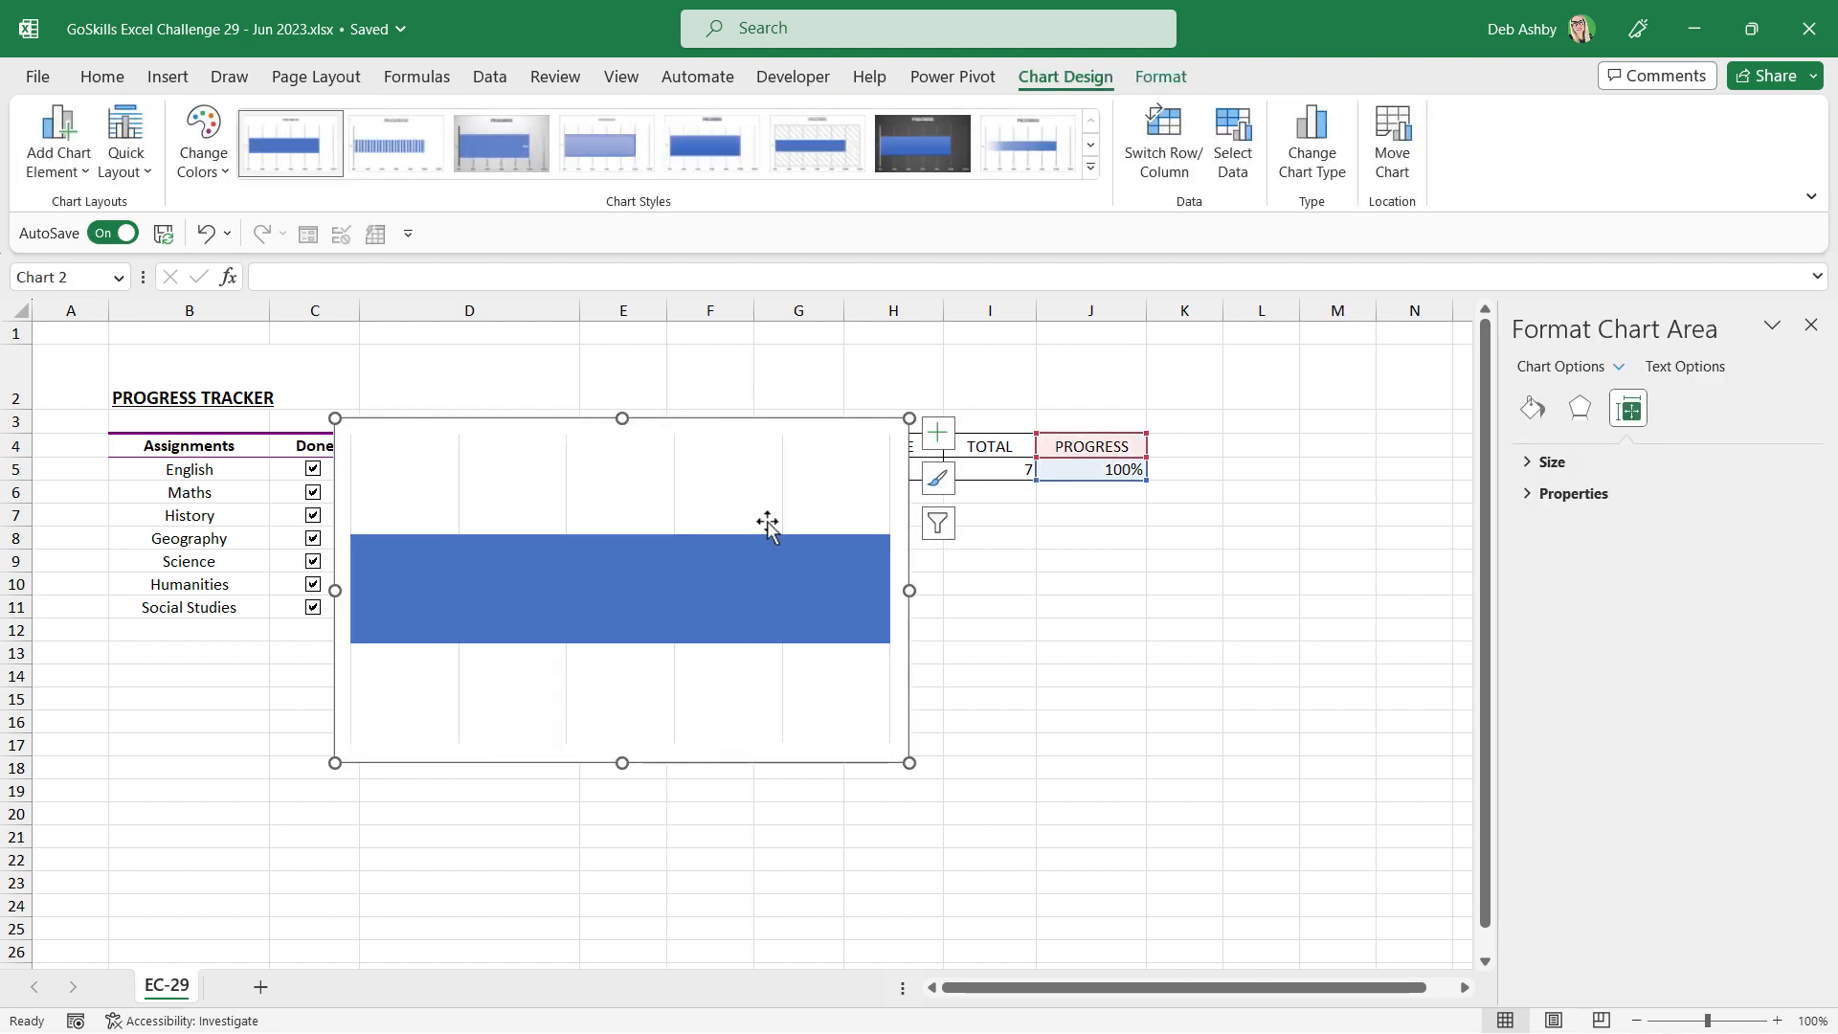
{"action": "left_click", "coordinate": [675, 508]}
{"action": "key", "text": "Delete"}
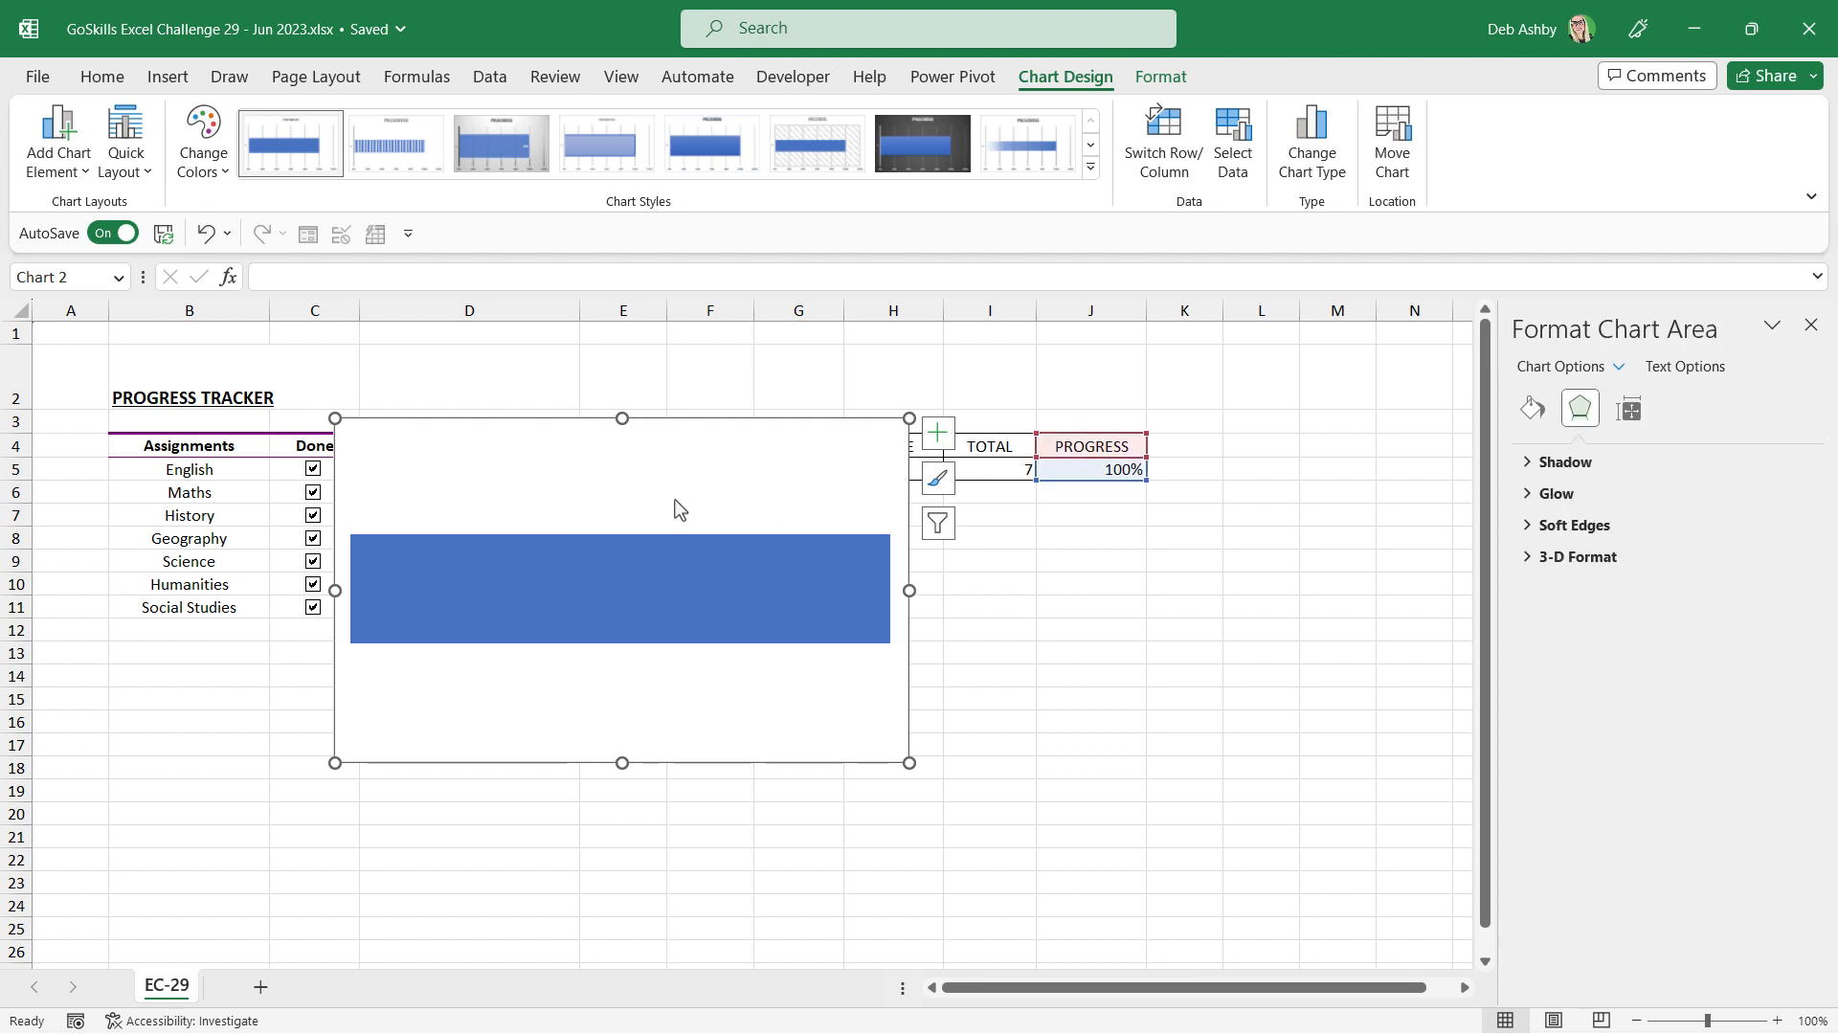
Shrink the chart to about 1" high by 4.07" wide and place it under the assignments table, spanning columns B to D from row 12
{"action": "left_click", "coordinate": [800, 544]}
{"action": "left_click_drag", "start_coordinate": [911, 764], "coordinate": [810, 554]}
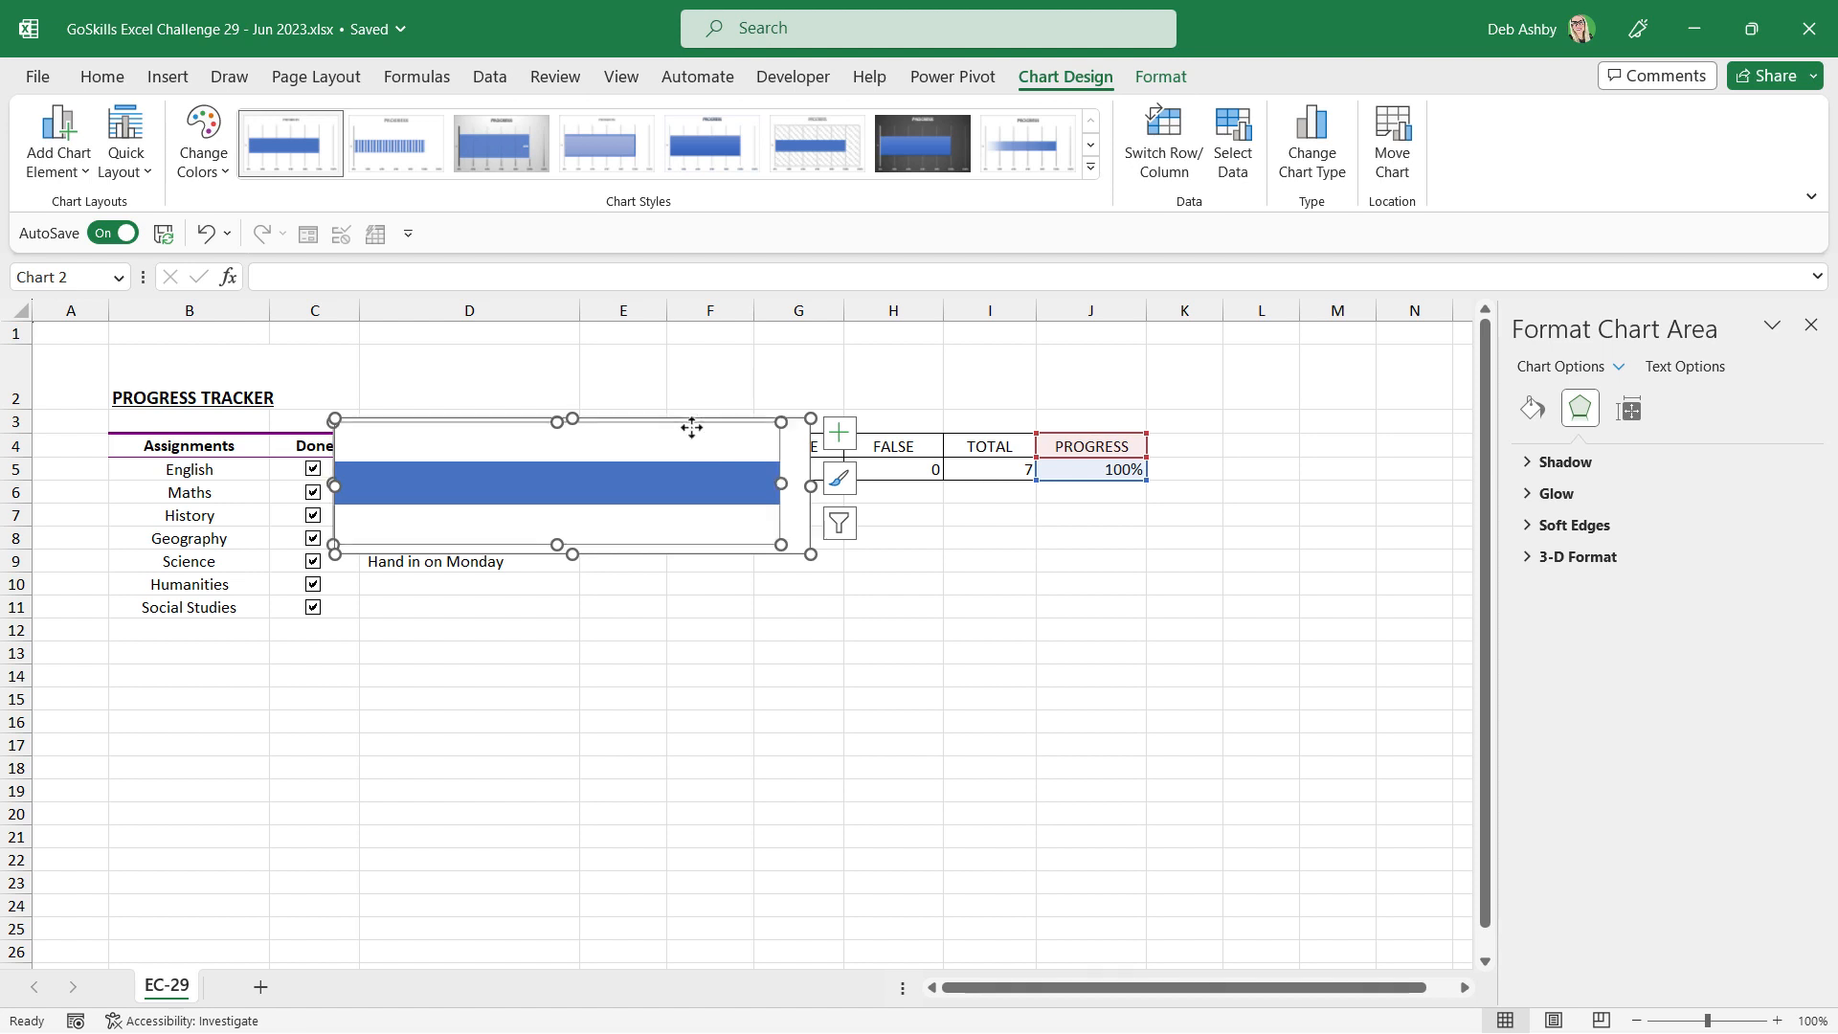
{"action": "left_click", "coordinate": [599, 468]}
{"action": "left_click_drag", "start_coordinate": [660, 427], "coordinate": [435, 638]}
{"action": "left_click_drag", "start_coordinate": [575, 735], "coordinate": [574, 743]}
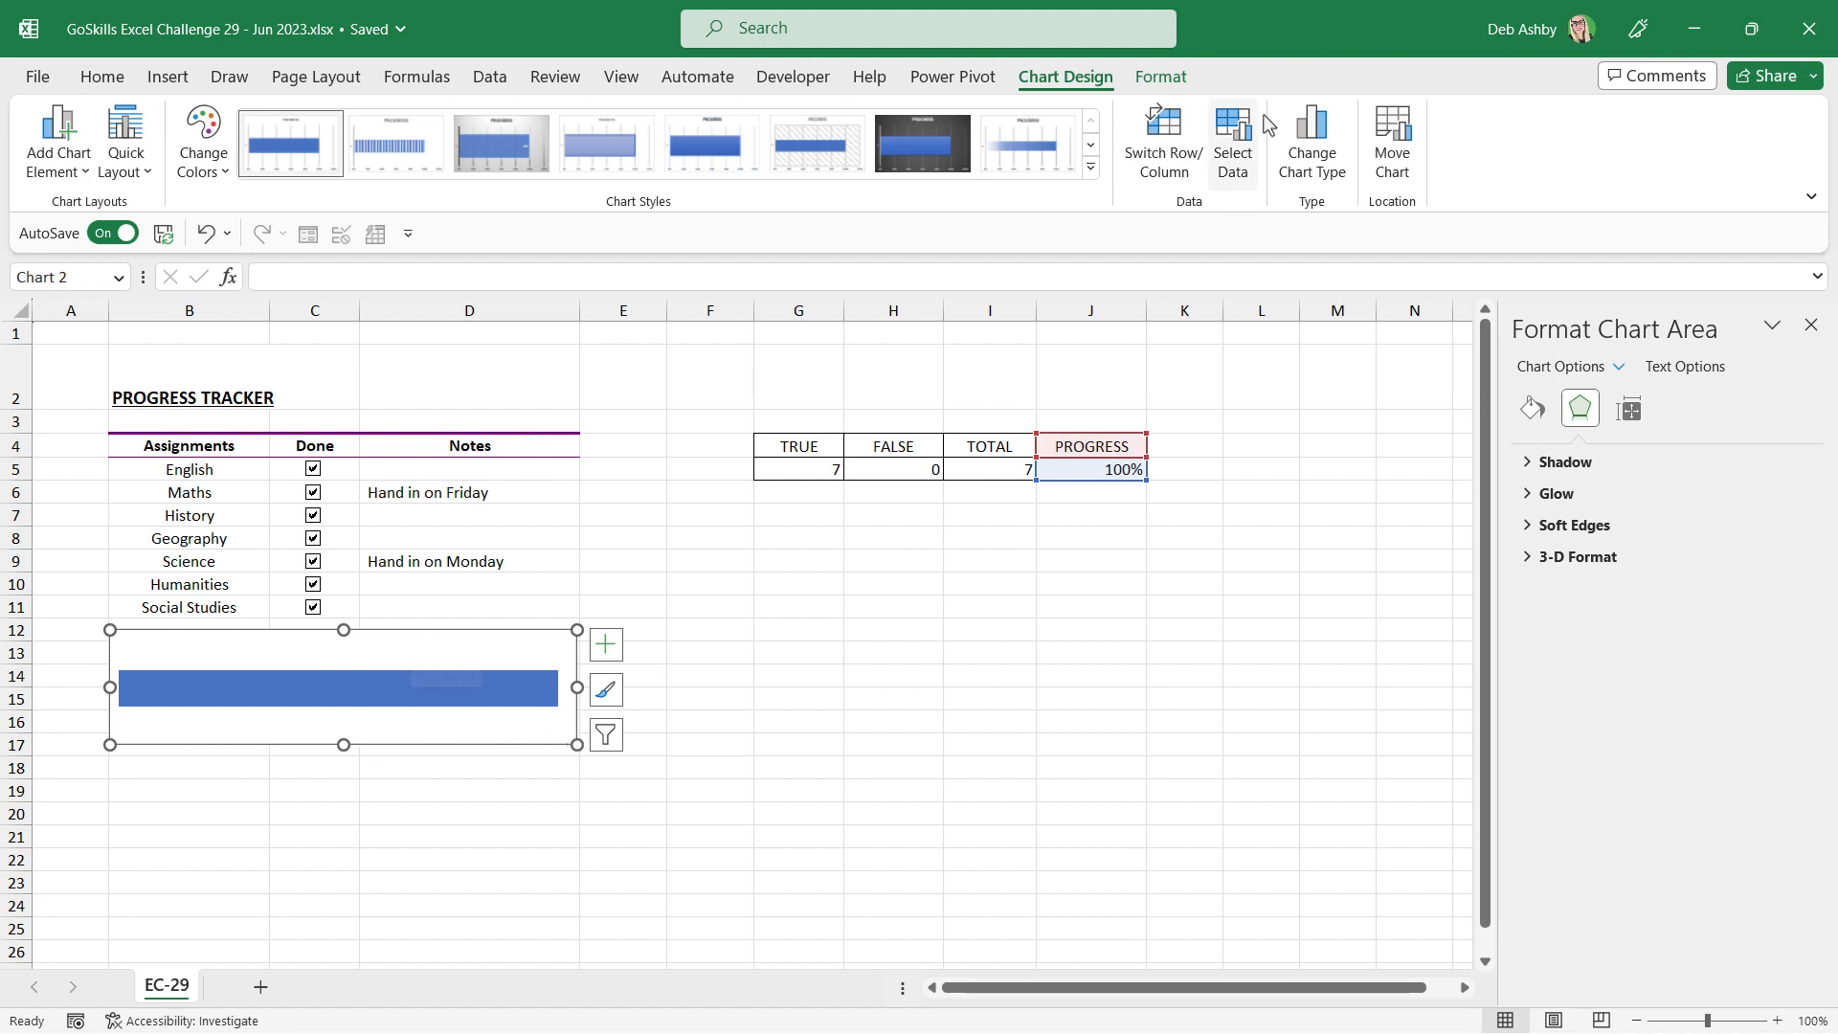
Set the chart area's shape fill to No Fill
{"action": "left_click", "coordinate": [1160, 76]}
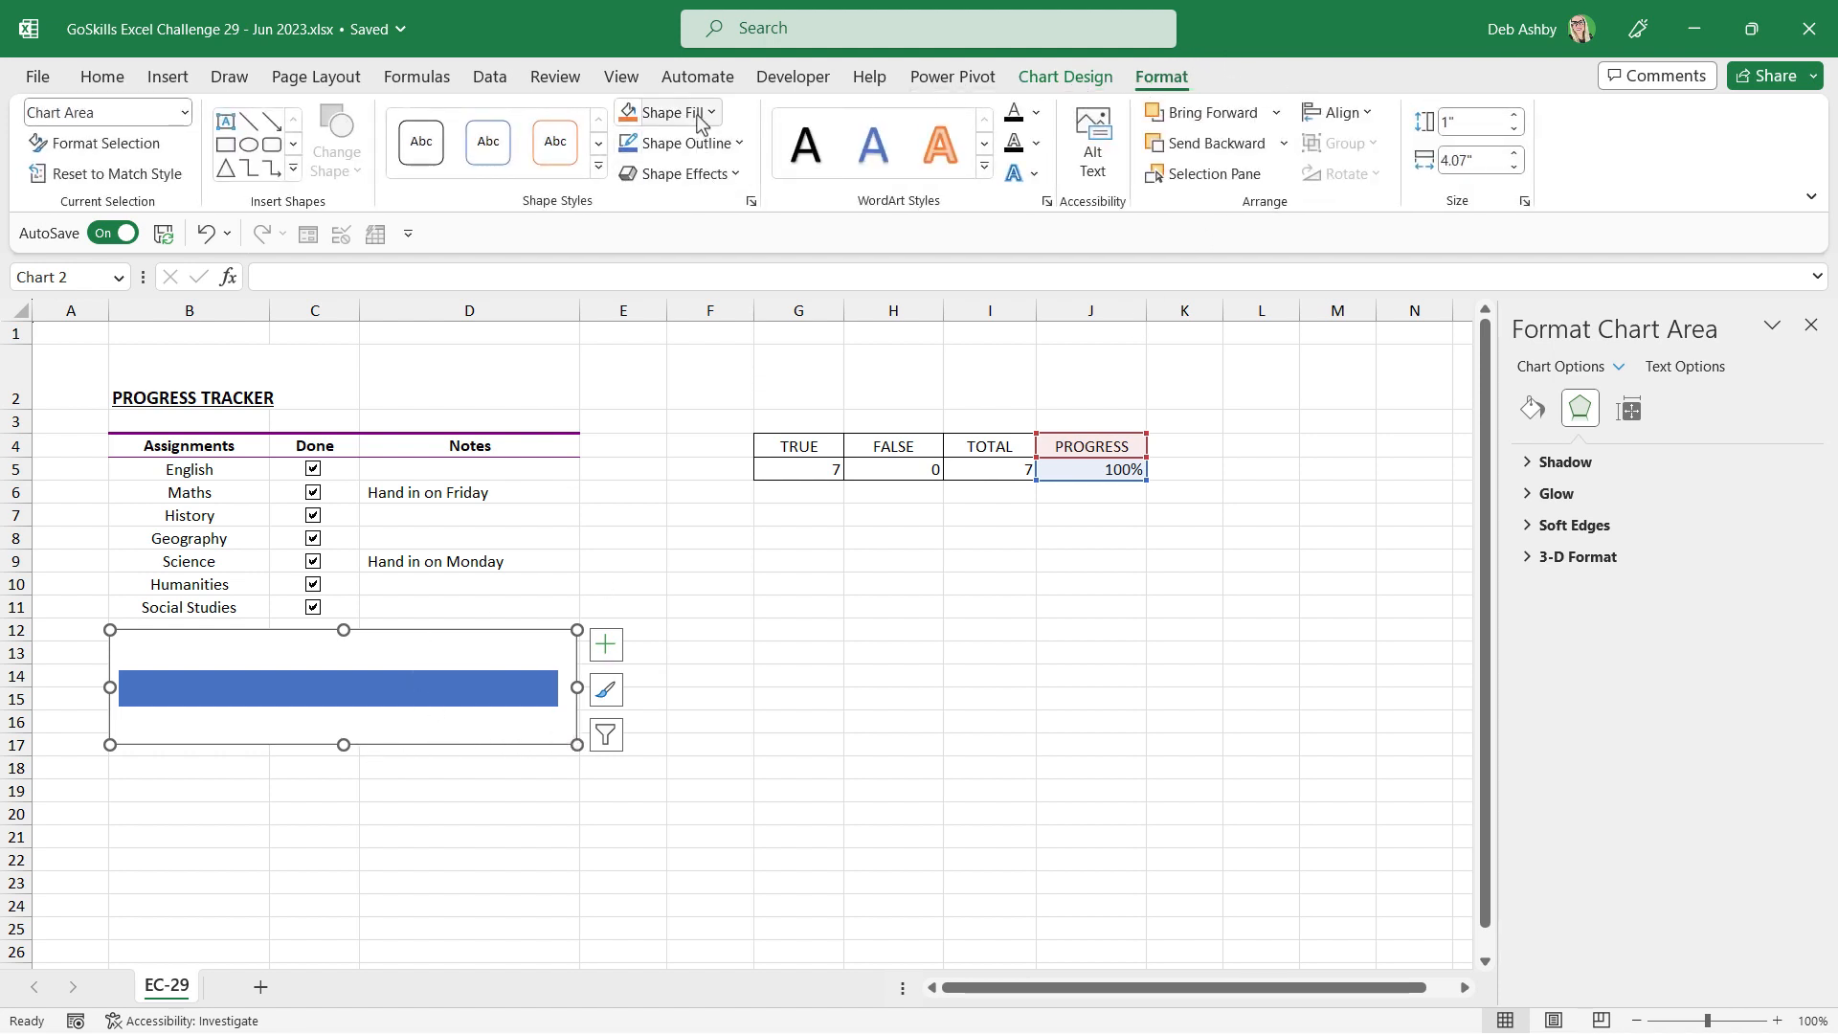
{"action": "left_click", "coordinate": [709, 113]}
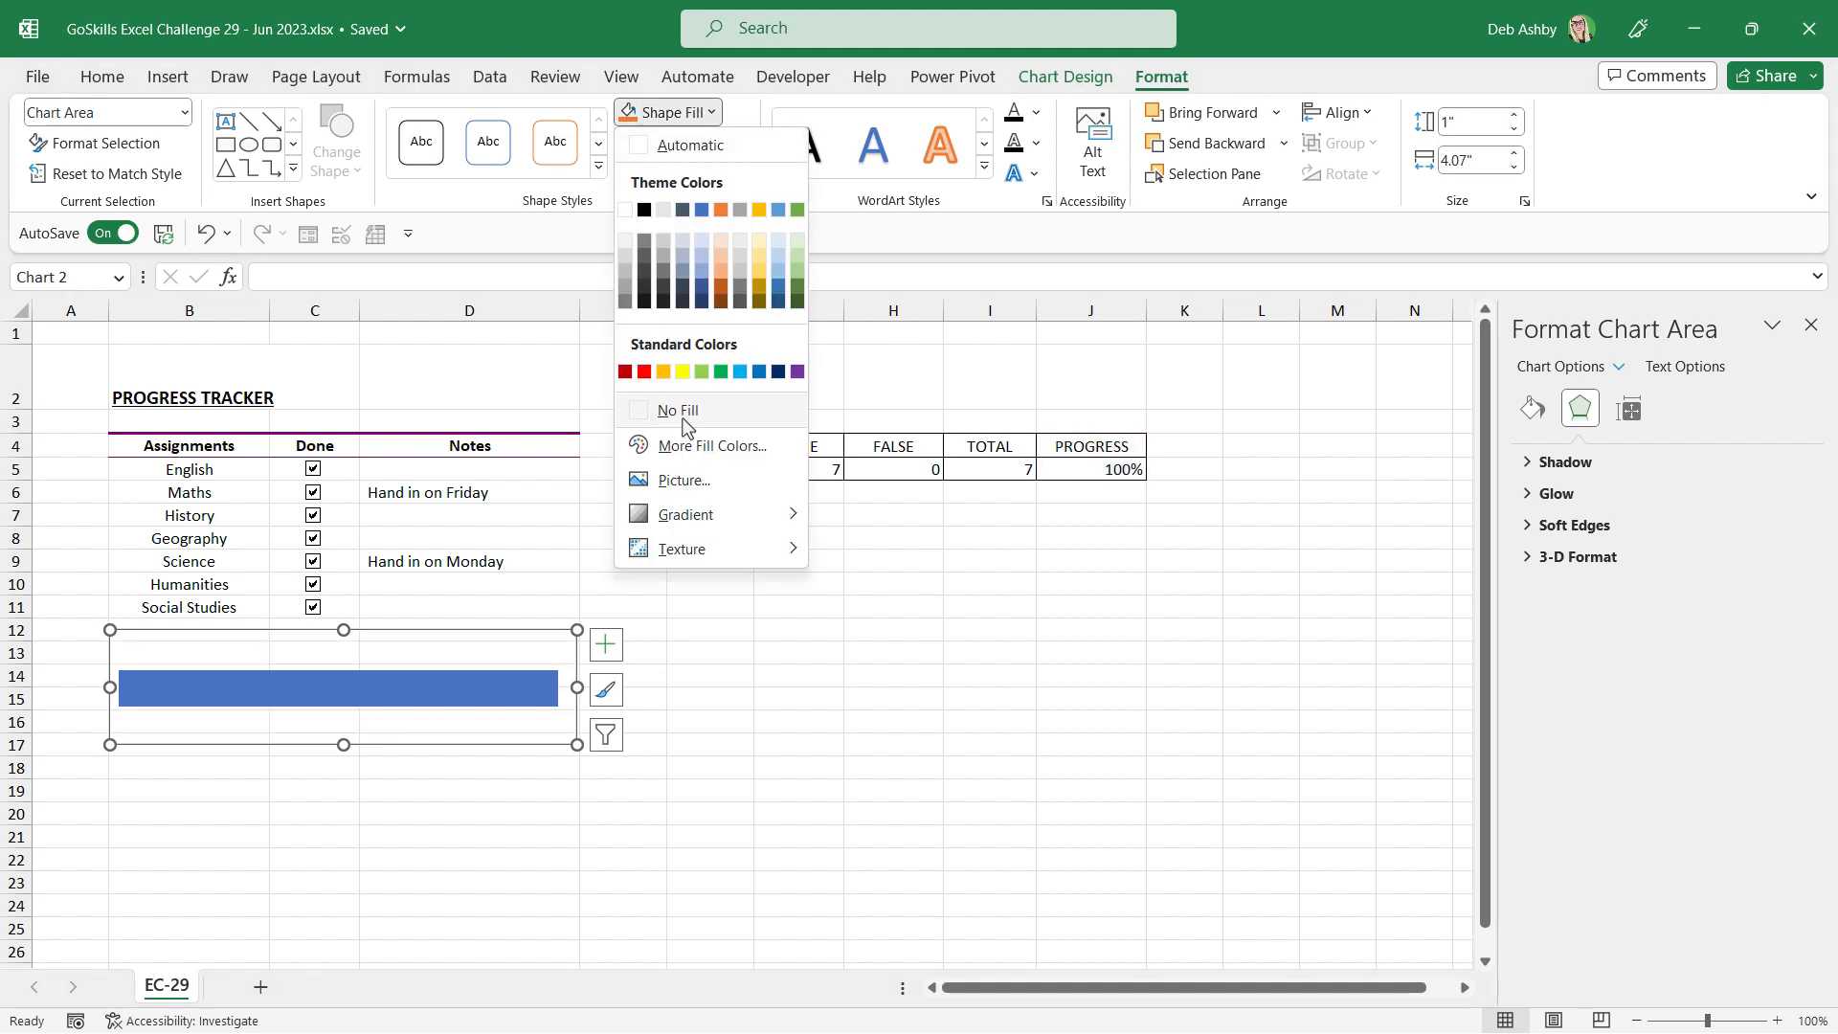
{"action": "left_click", "coordinate": [684, 413]}
Fill the PROGRESS bar with standard purple and apply the first light-variation gradient
{"action": "left_click", "coordinate": [488, 698]}
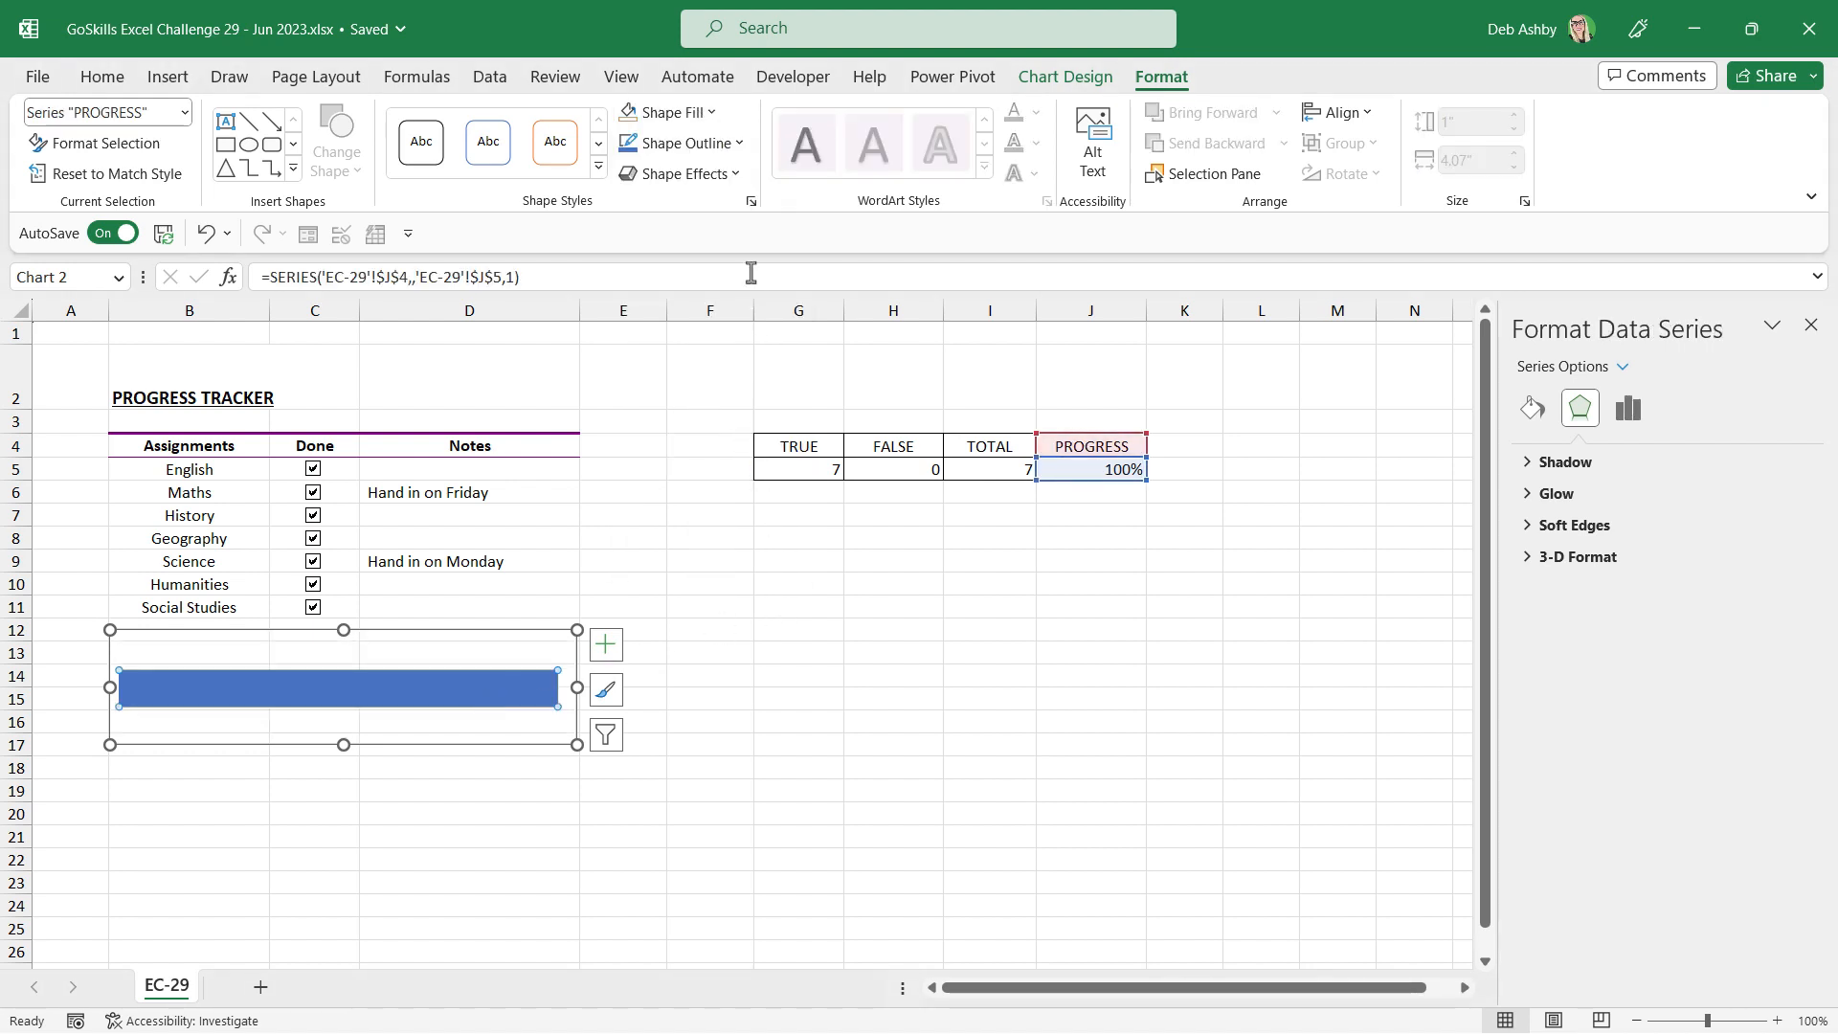
{"action": "left_click", "coordinate": [697, 113]}
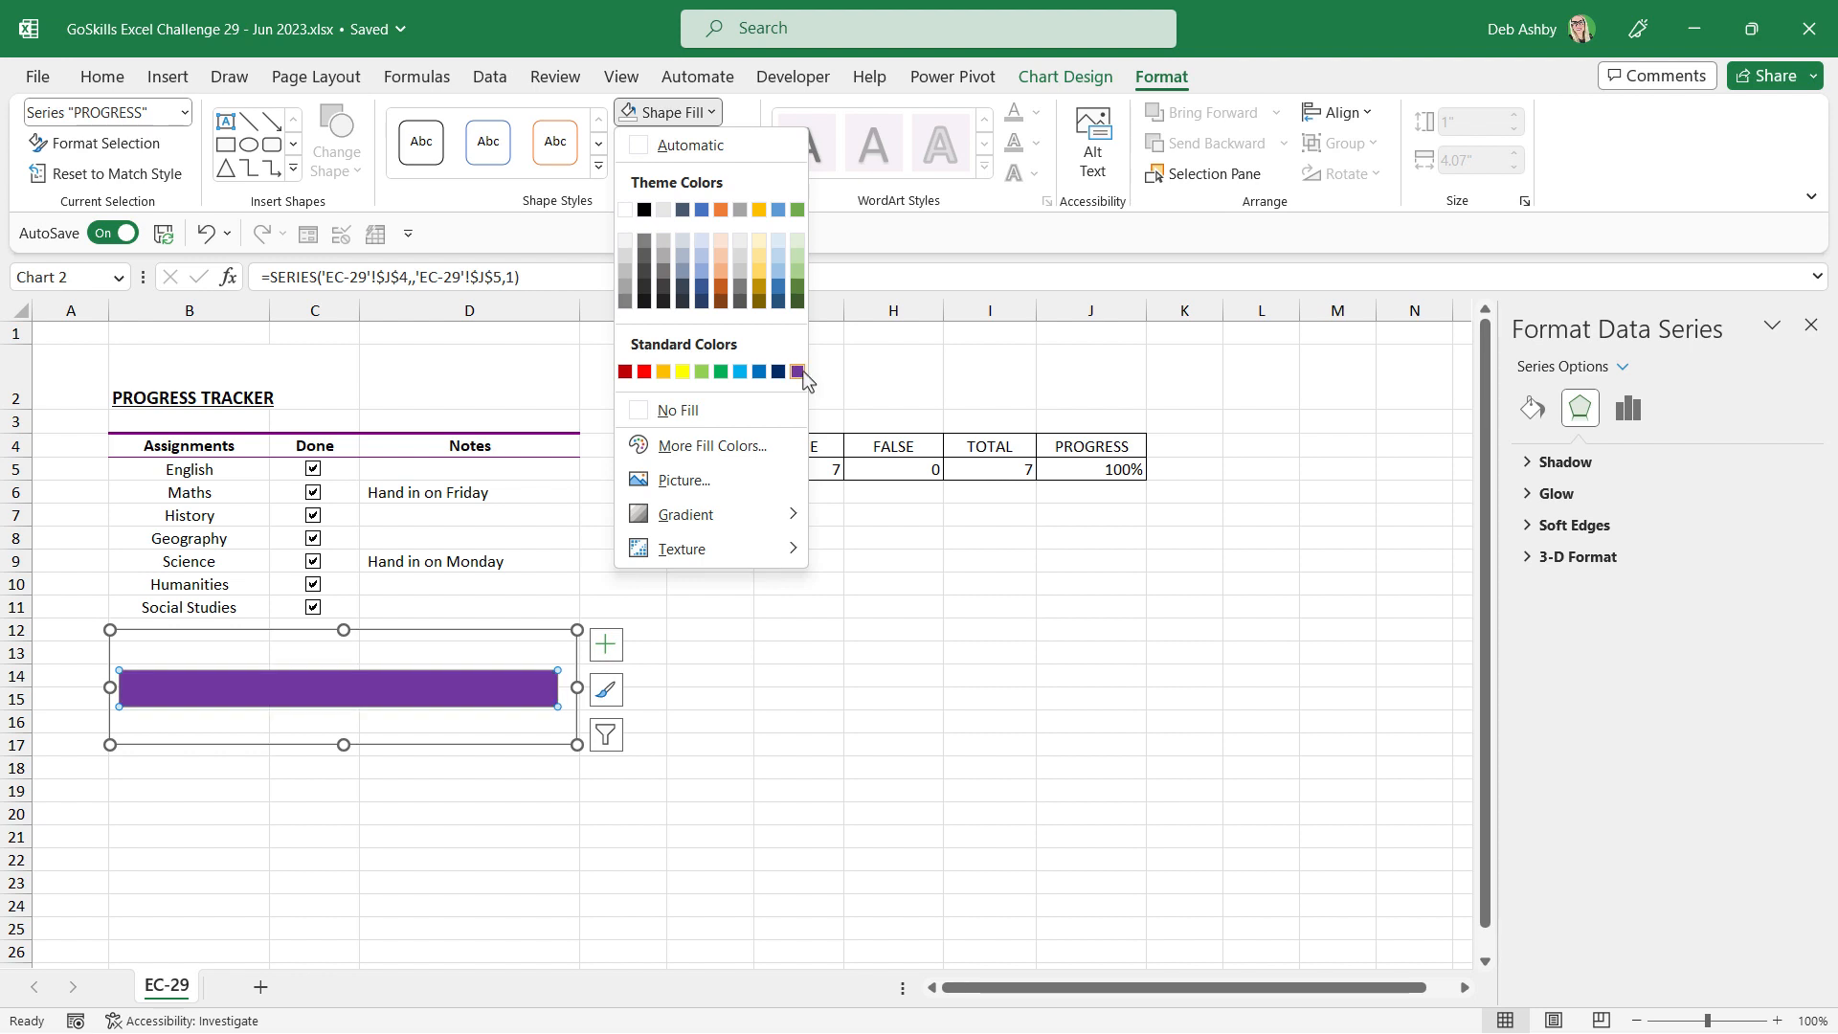
{"action": "left_click", "coordinate": [797, 371]}
{"action": "left_click", "coordinate": [670, 113]}
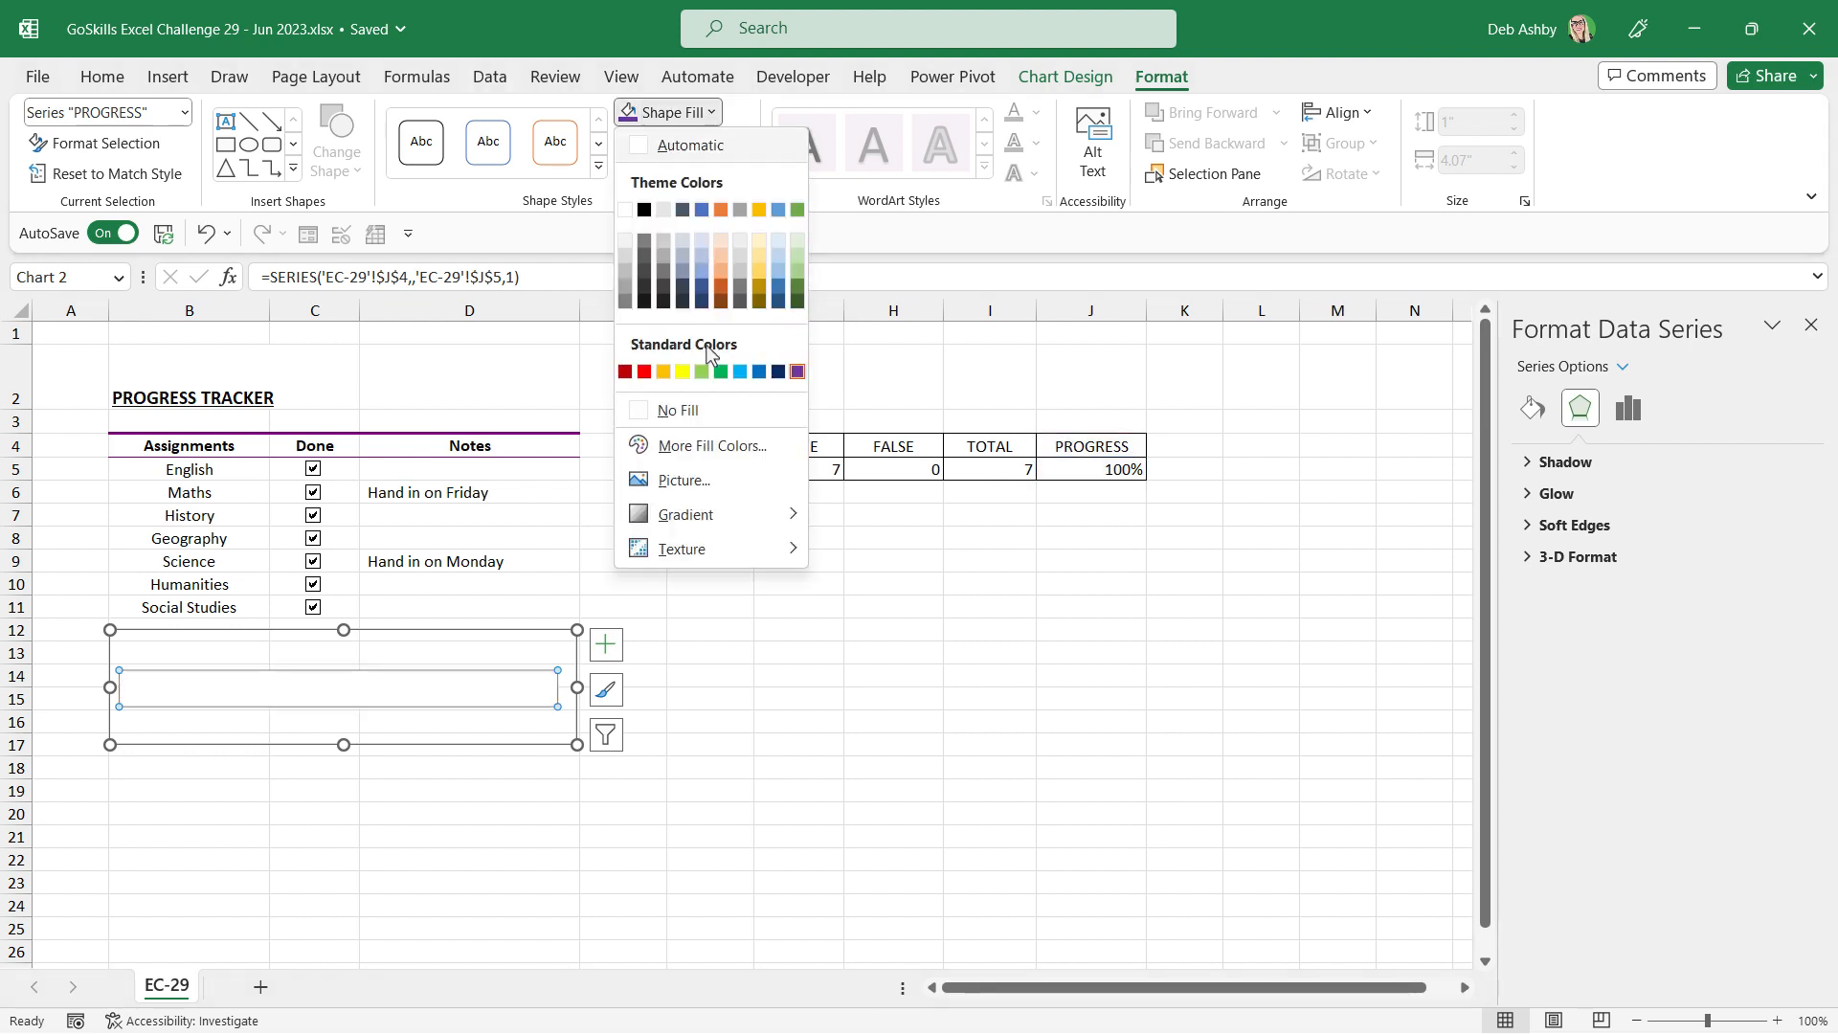
{"action": "mouse_move", "coordinate": [711, 525]}
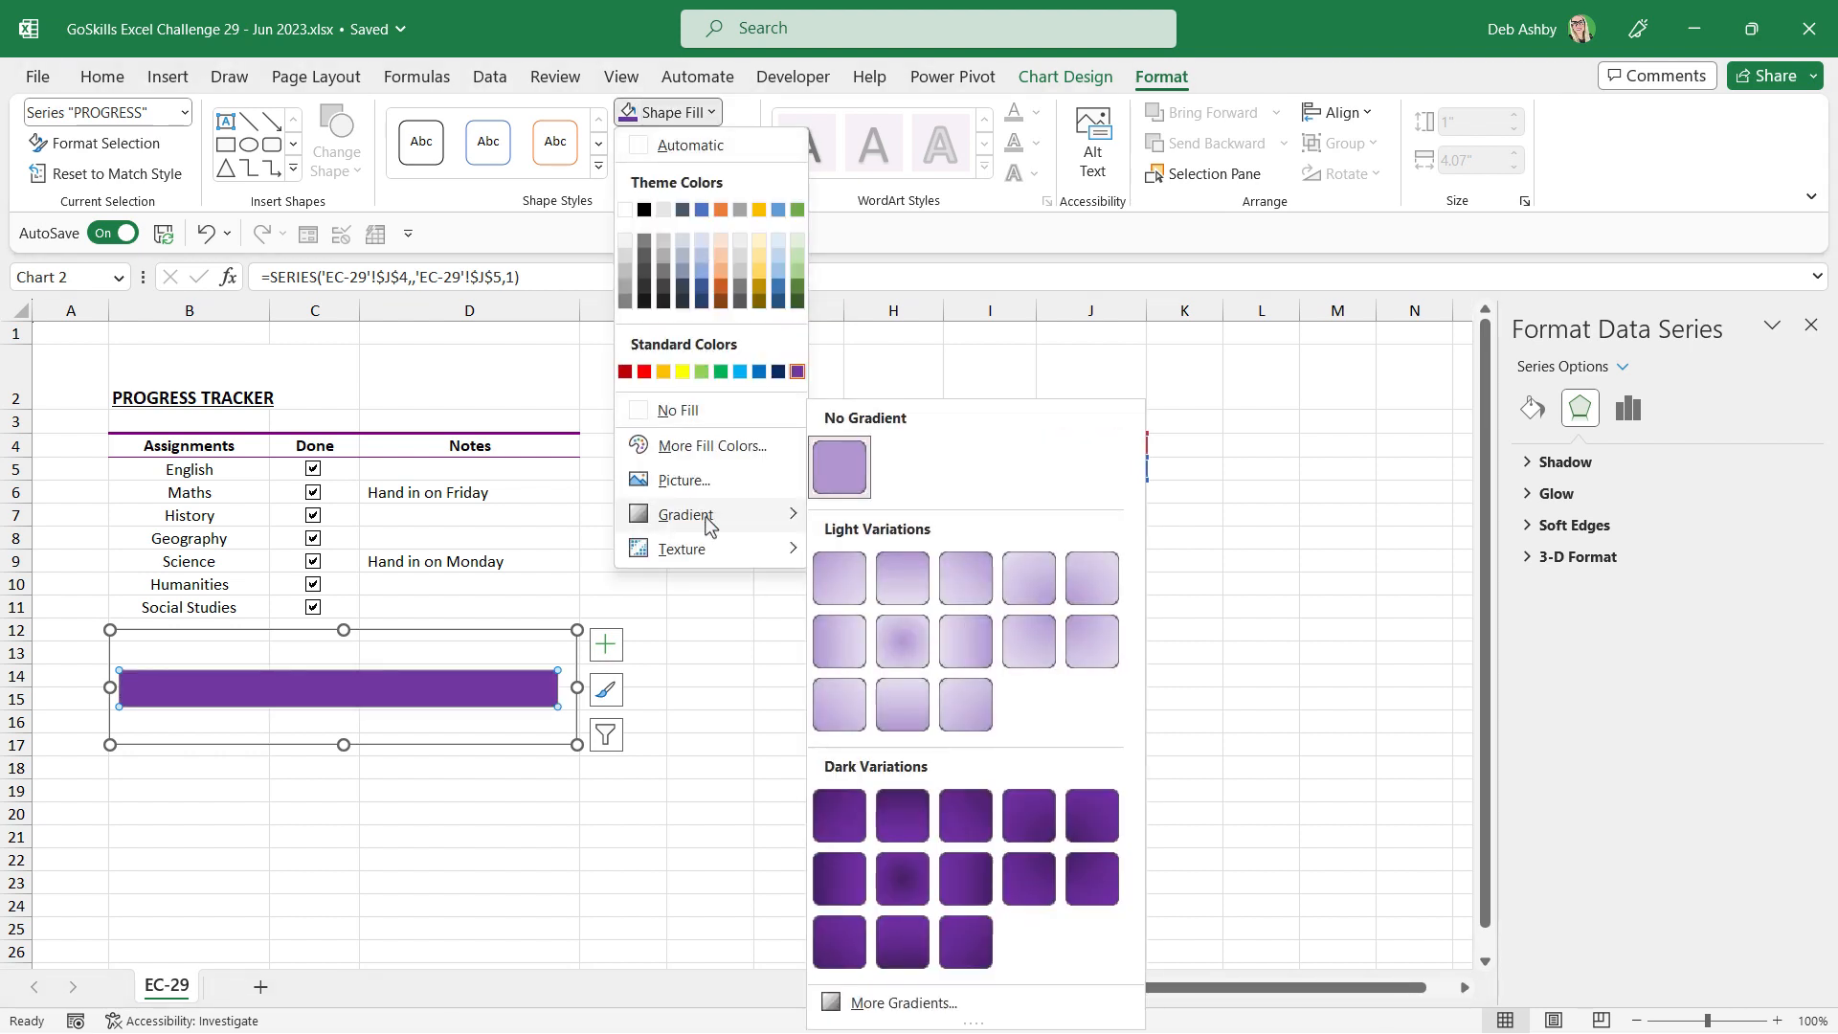
{"action": "left_click", "coordinate": [853, 582]}
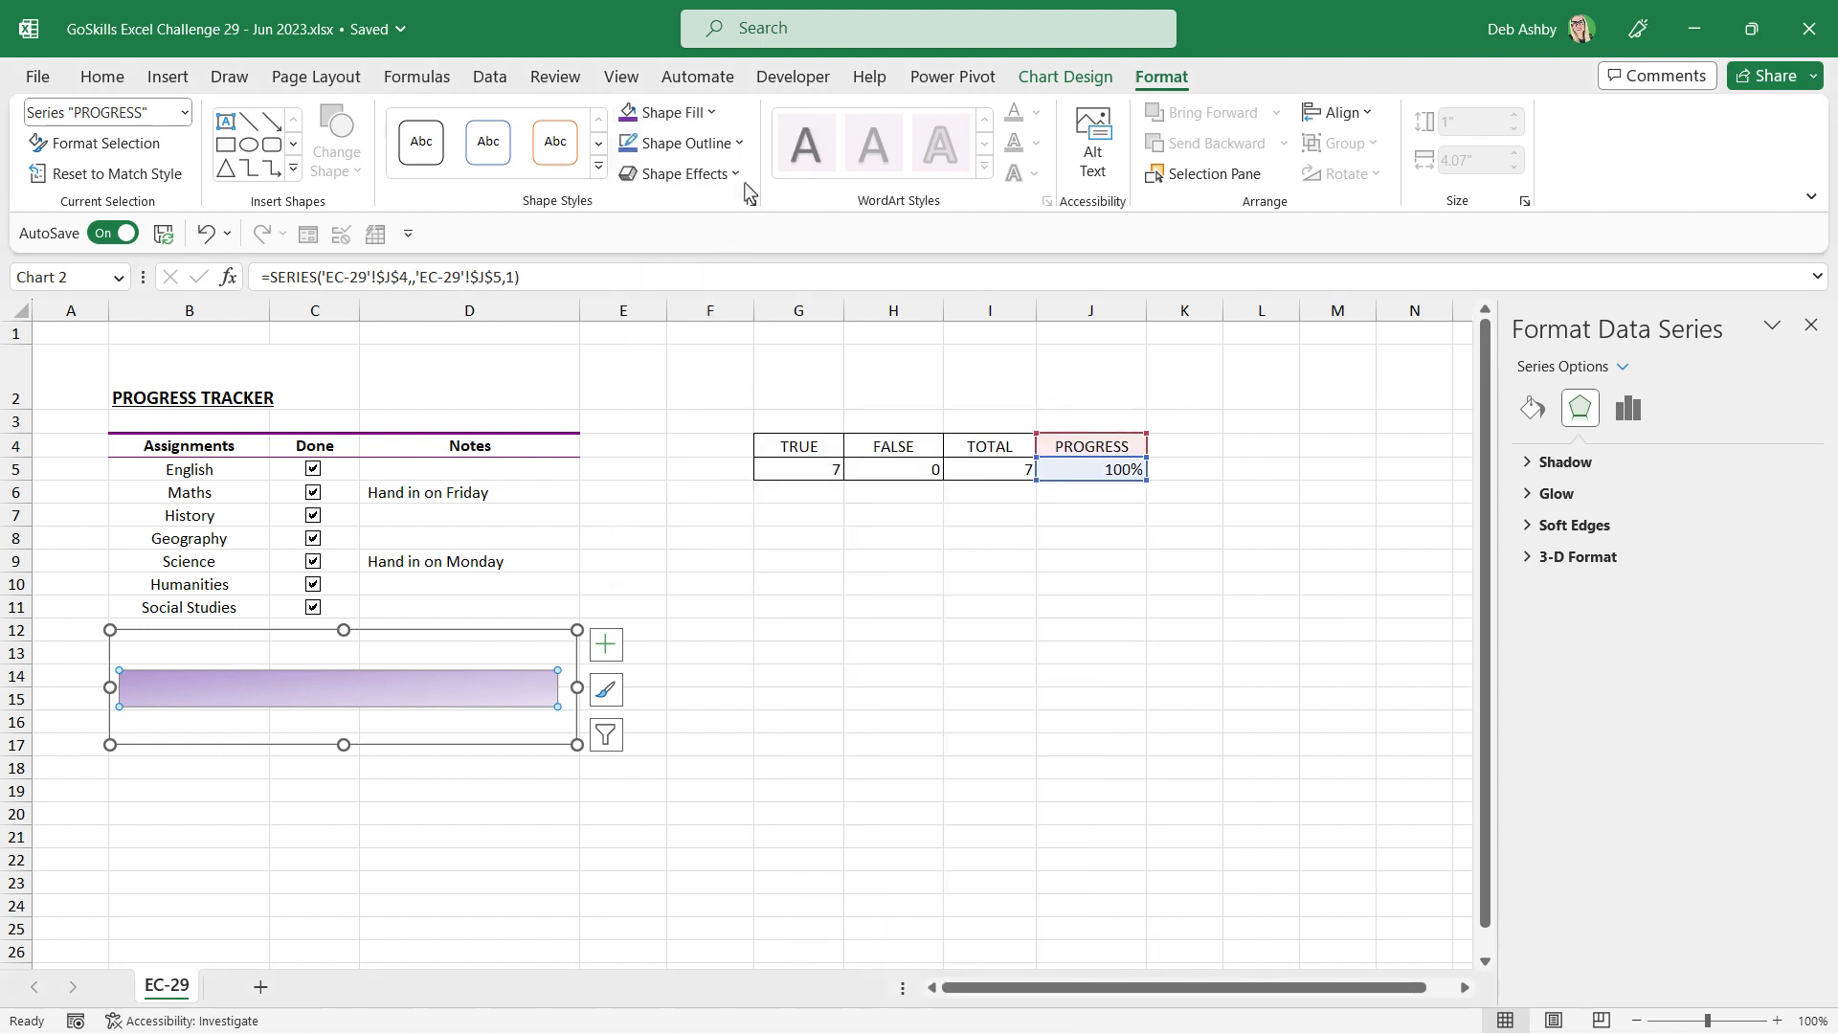
Give the PROGRESS bar a standard purple outline
{"action": "left_click", "coordinate": [738, 144]}
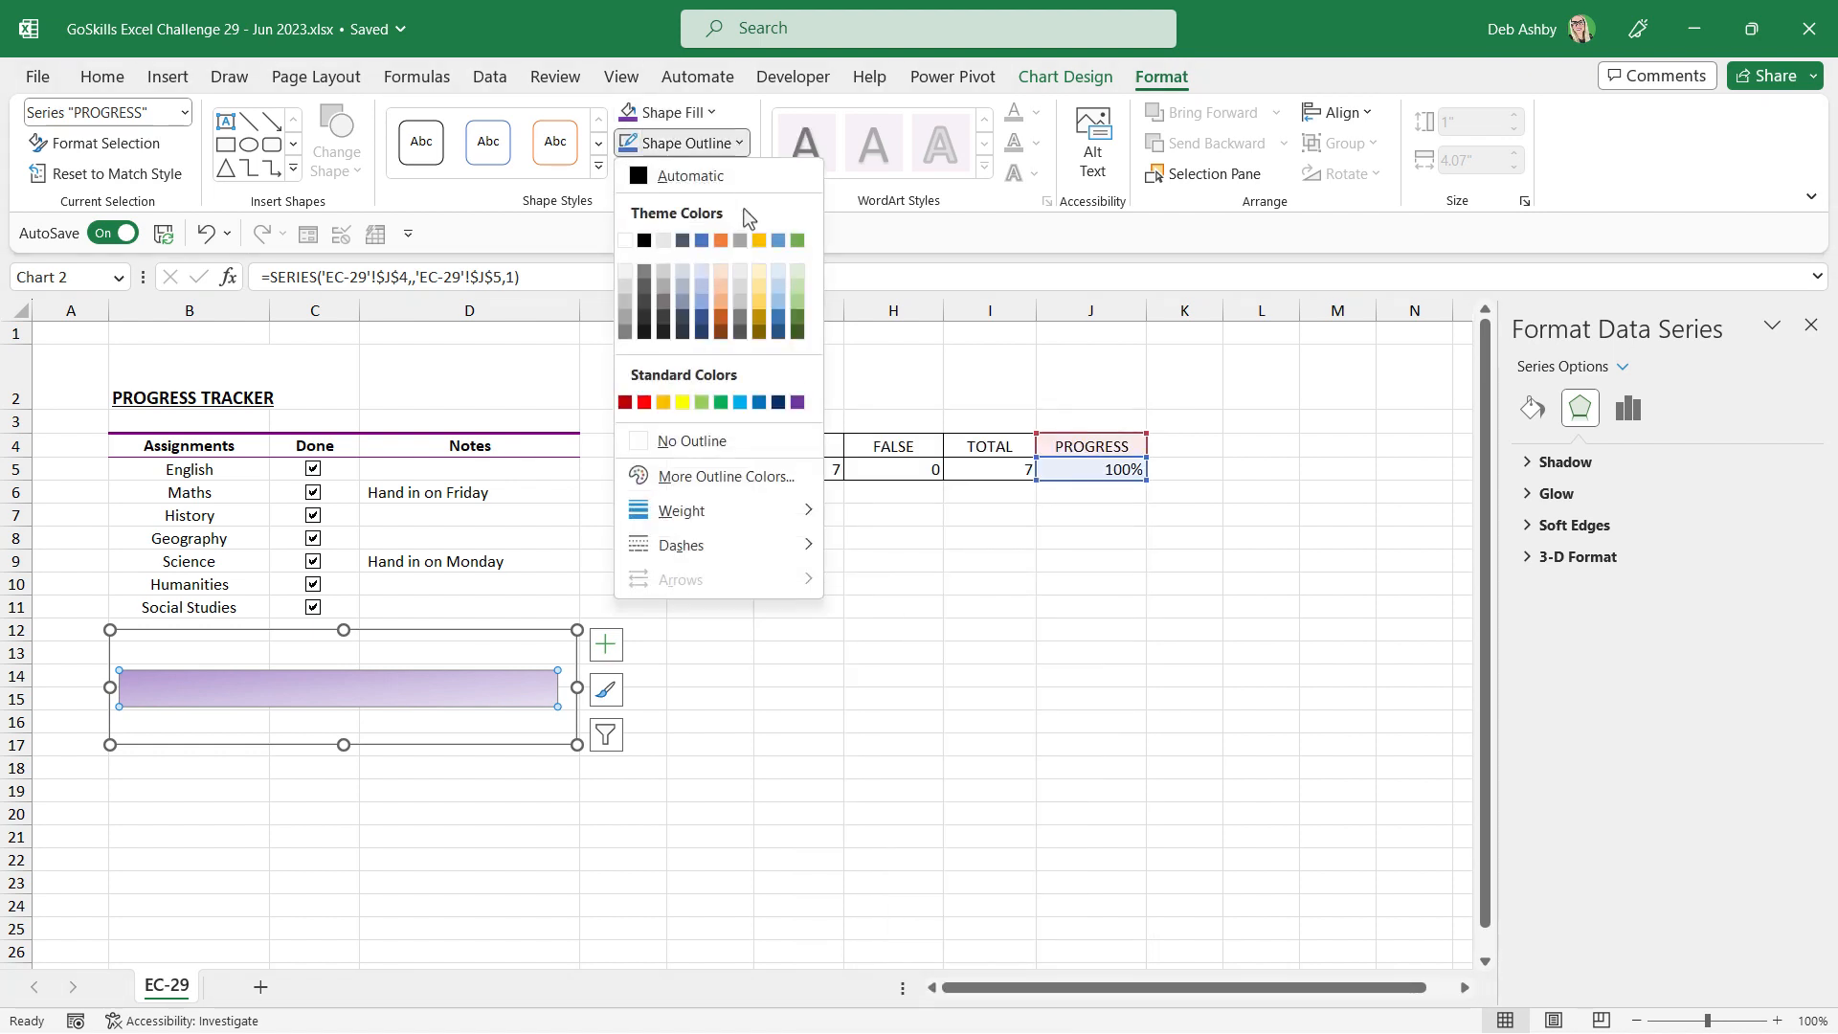
{"action": "left_click", "coordinate": [797, 402]}
{"action": "left_click", "coordinate": [817, 698]}
Hide the worksheet gridlines
{"action": "left_click", "coordinate": [710, 606]}
{"action": "left_click", "coordinate": [621, 77]}
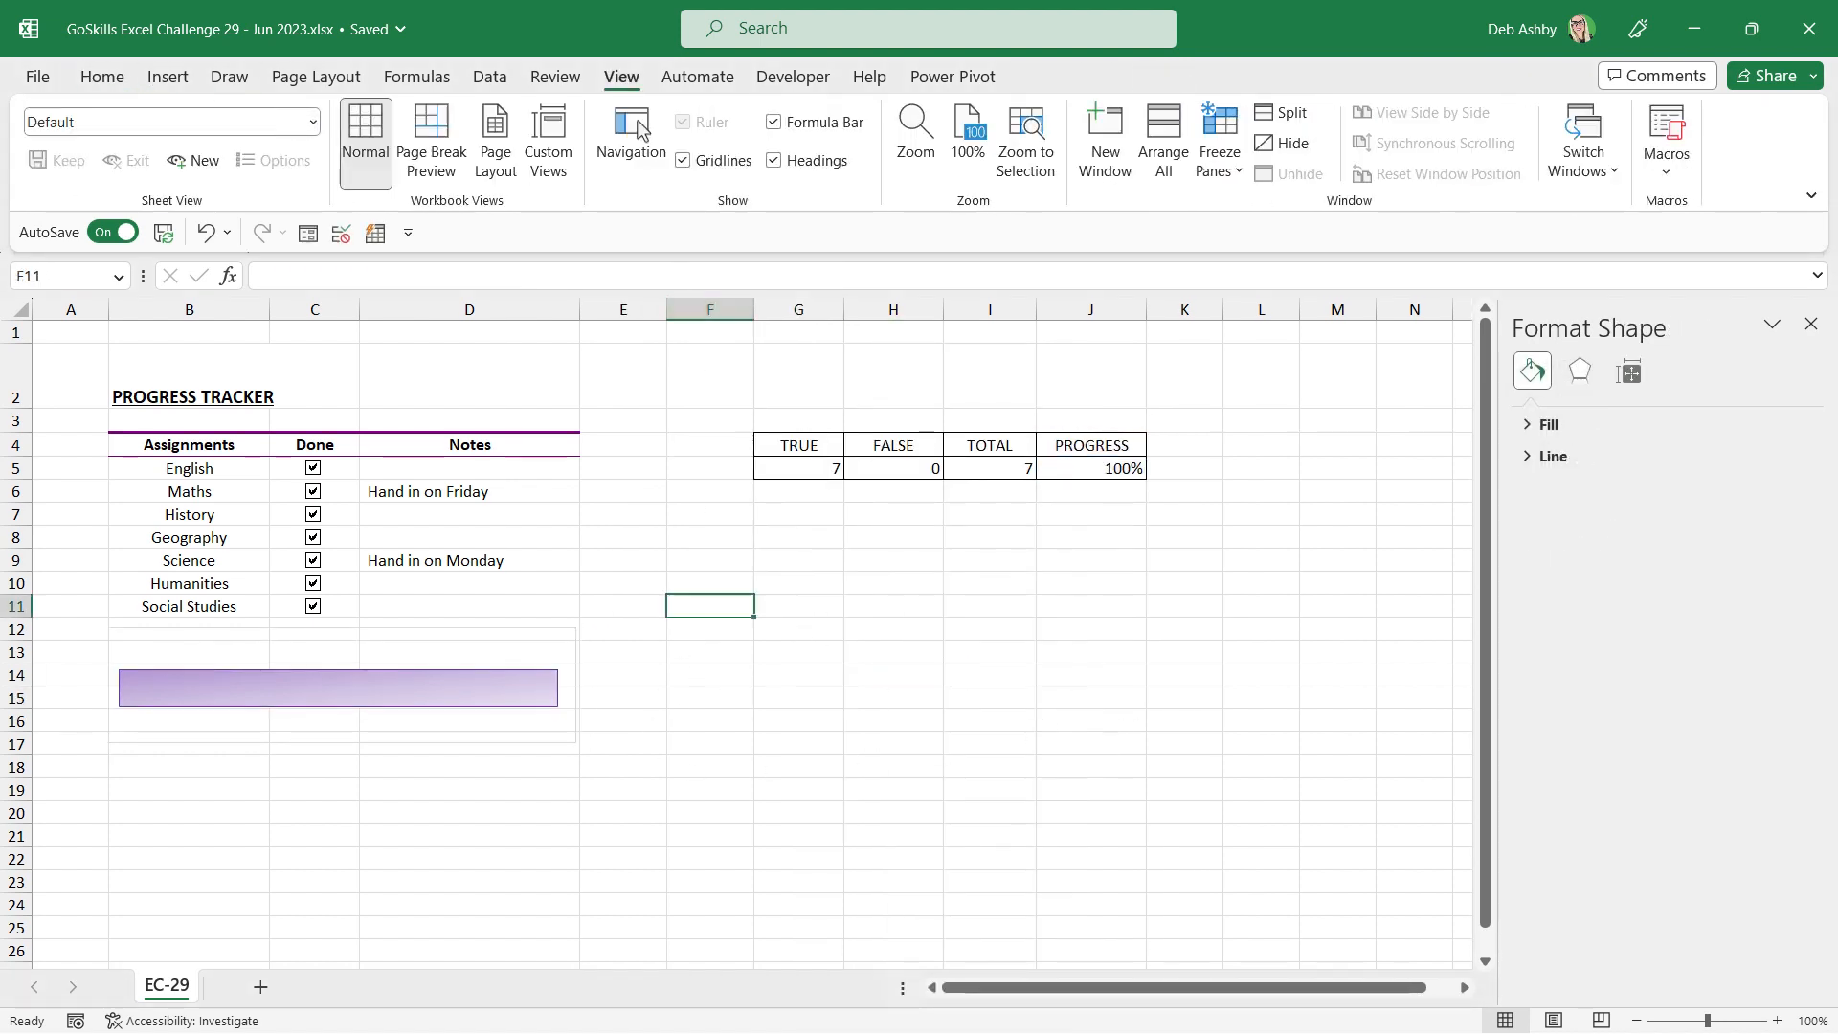
{"action": "left_click", "coordinate": [684, 161]}
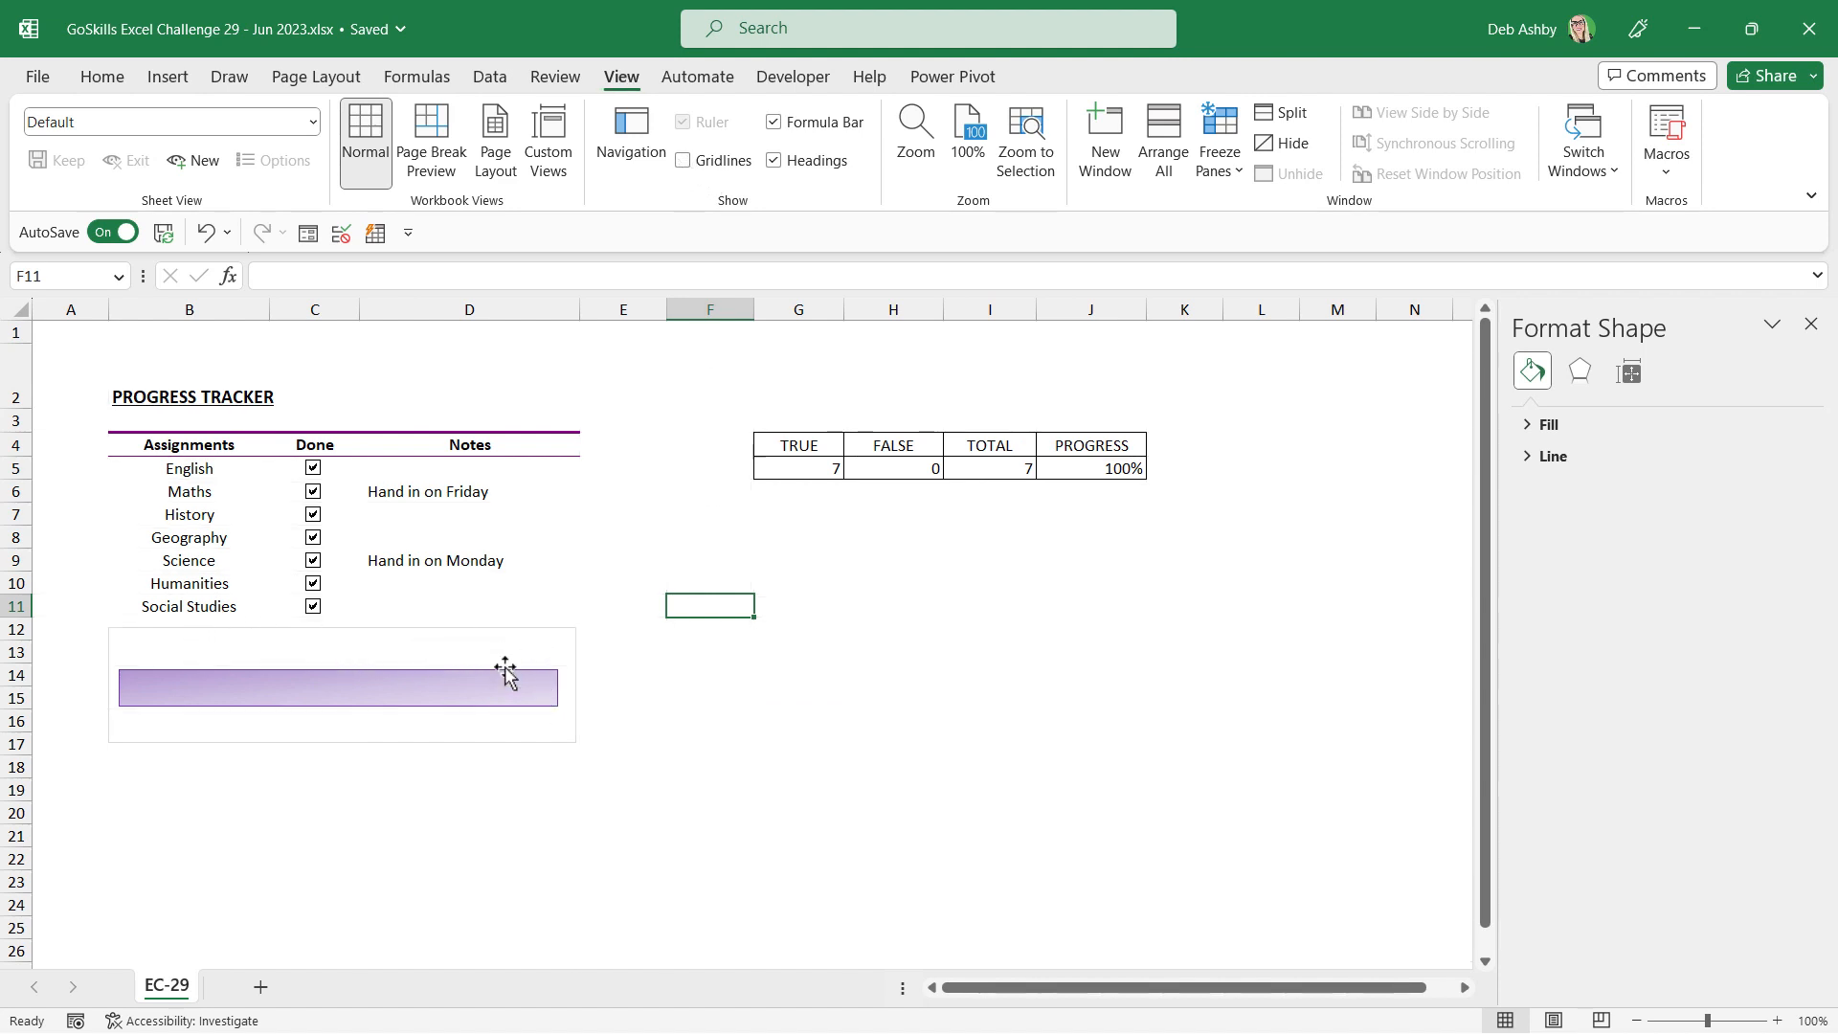
Remove the outline around the chart area by setting it to No Outline
{"action": "left_click", "coordinate": [475, 639]}
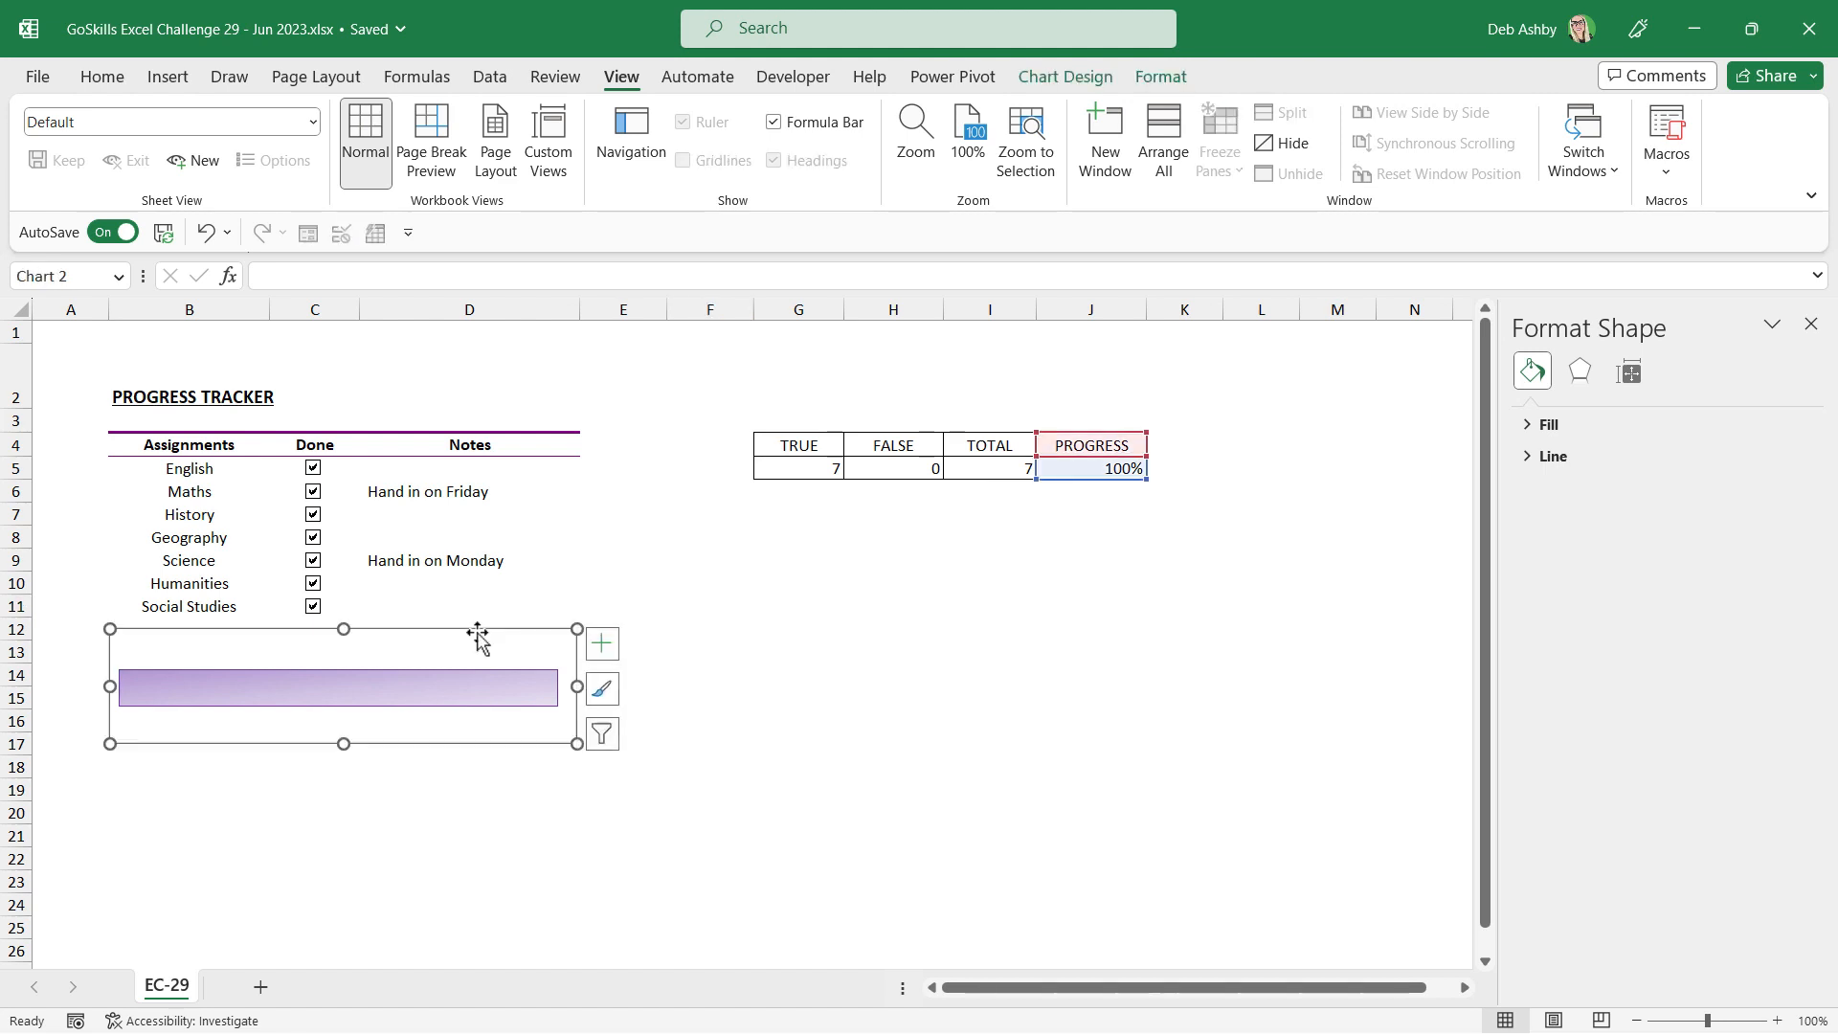
{"action": "left_click", "coordinate": [1157, 82]}
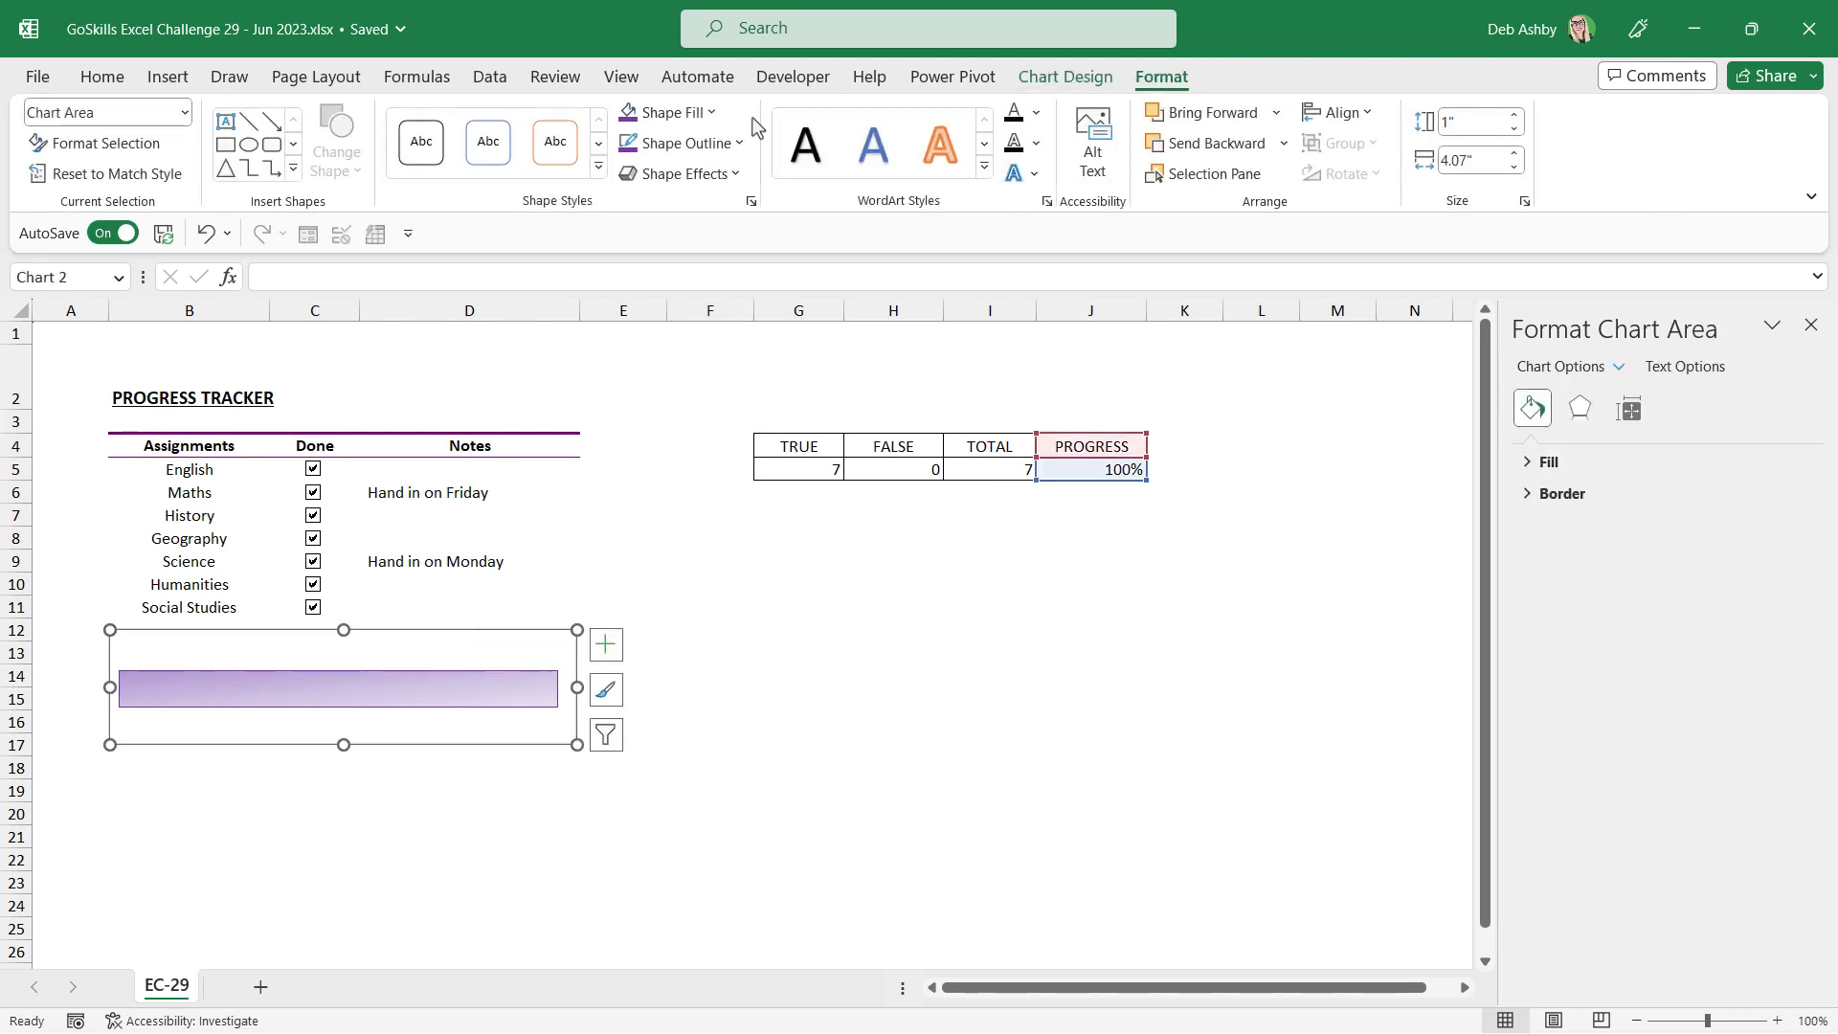
{"action": "left_click", "coordinate": [722, 145]}
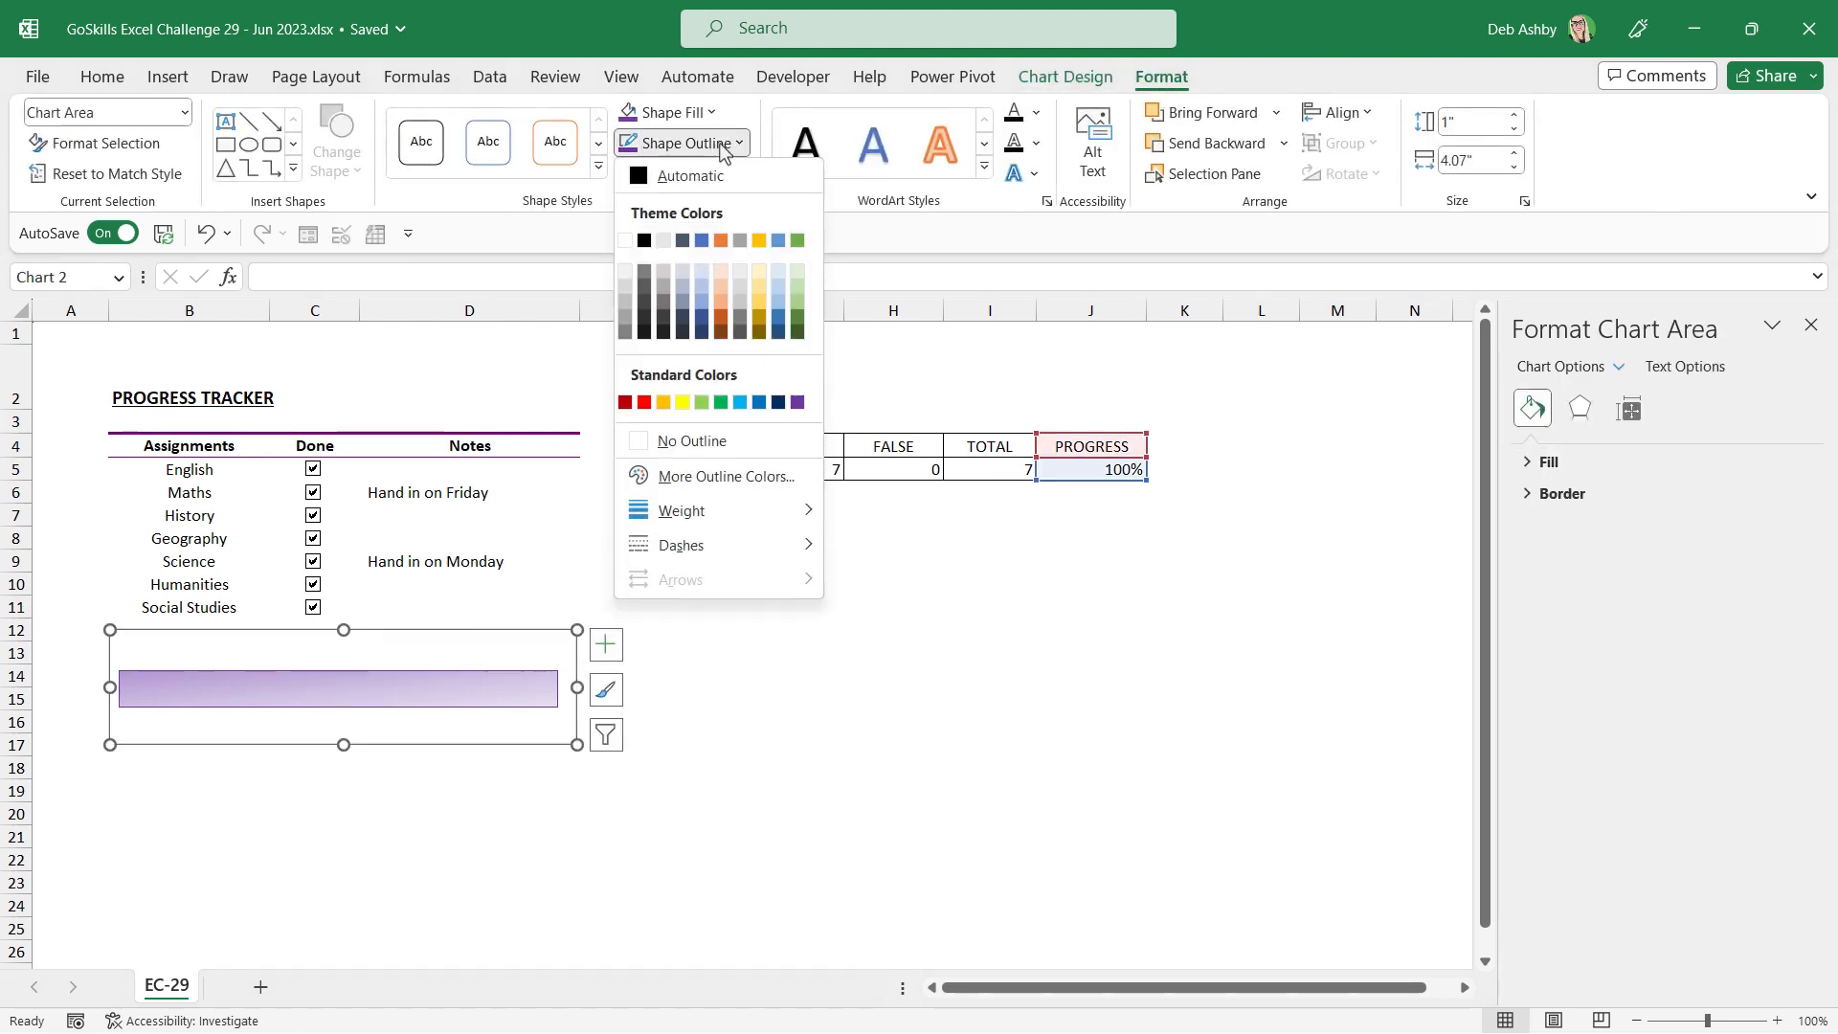
{"action": "left_click", "coordinate": [691, 441]}
{"action": "left_click", "coordinate": [798, 689]}
Move the chart up to row 11 and enlarge it to about 1.04" high by 4.23" wide
{"action": "left_click_drag", "start_coordinate": [469, 631], "coordinate": [470, 605]}
{"action": "left_click", "coordinate": [571, 725]}
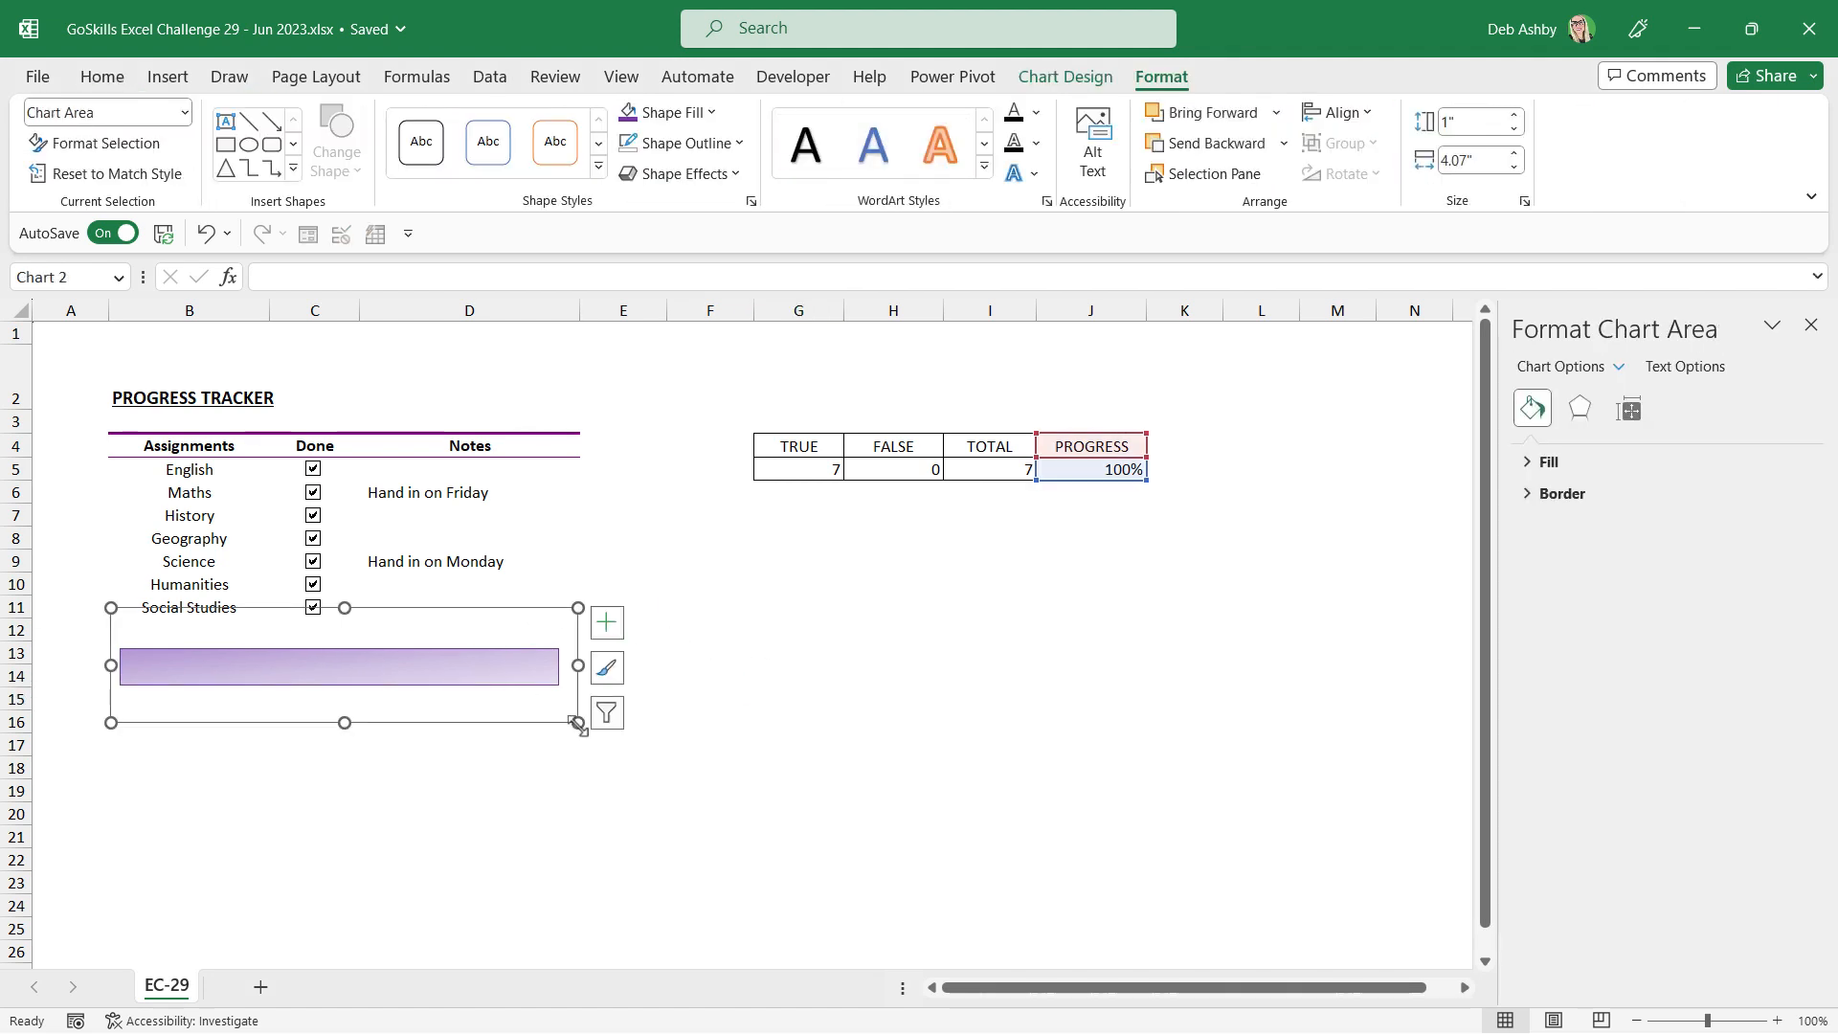
{"action": "left_click_drag", "start_coordinate": [578, 725], "coordinate": [595, 727]}
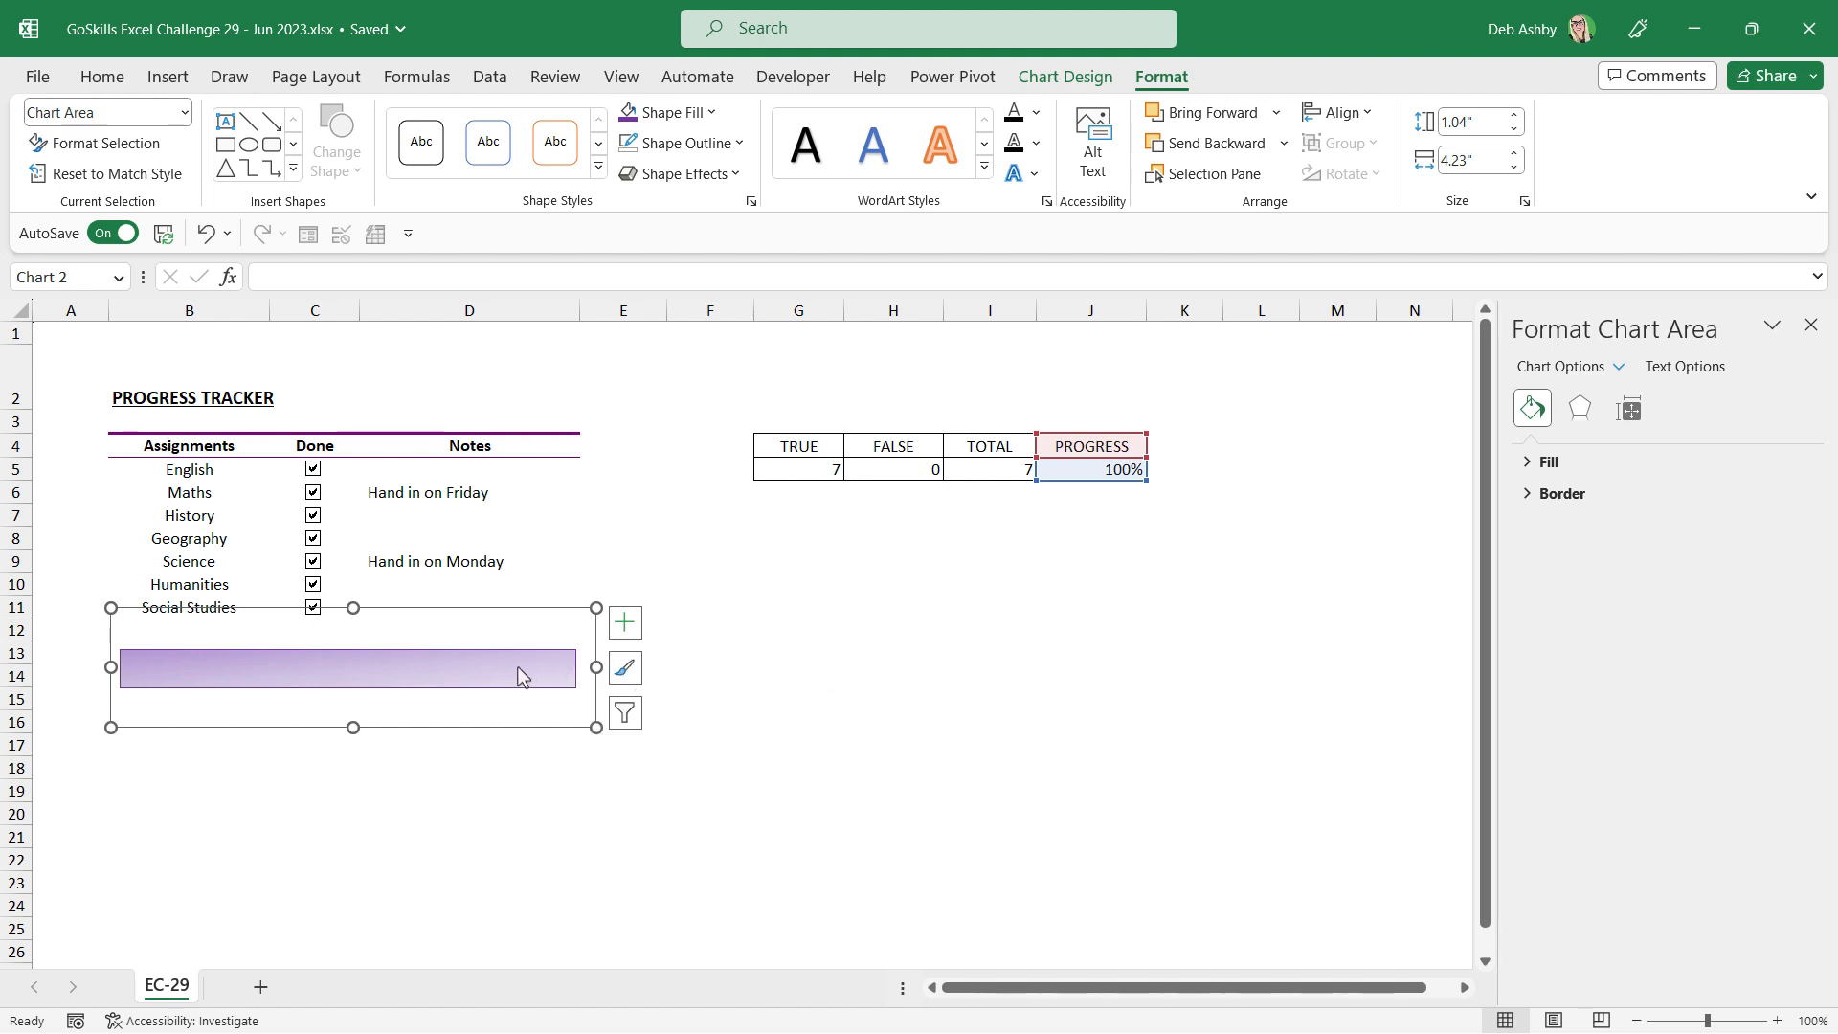
Add data labels to the PROGRESS bar in the chart
{"action": "mouse_move", "coordinate": [508, 674]}
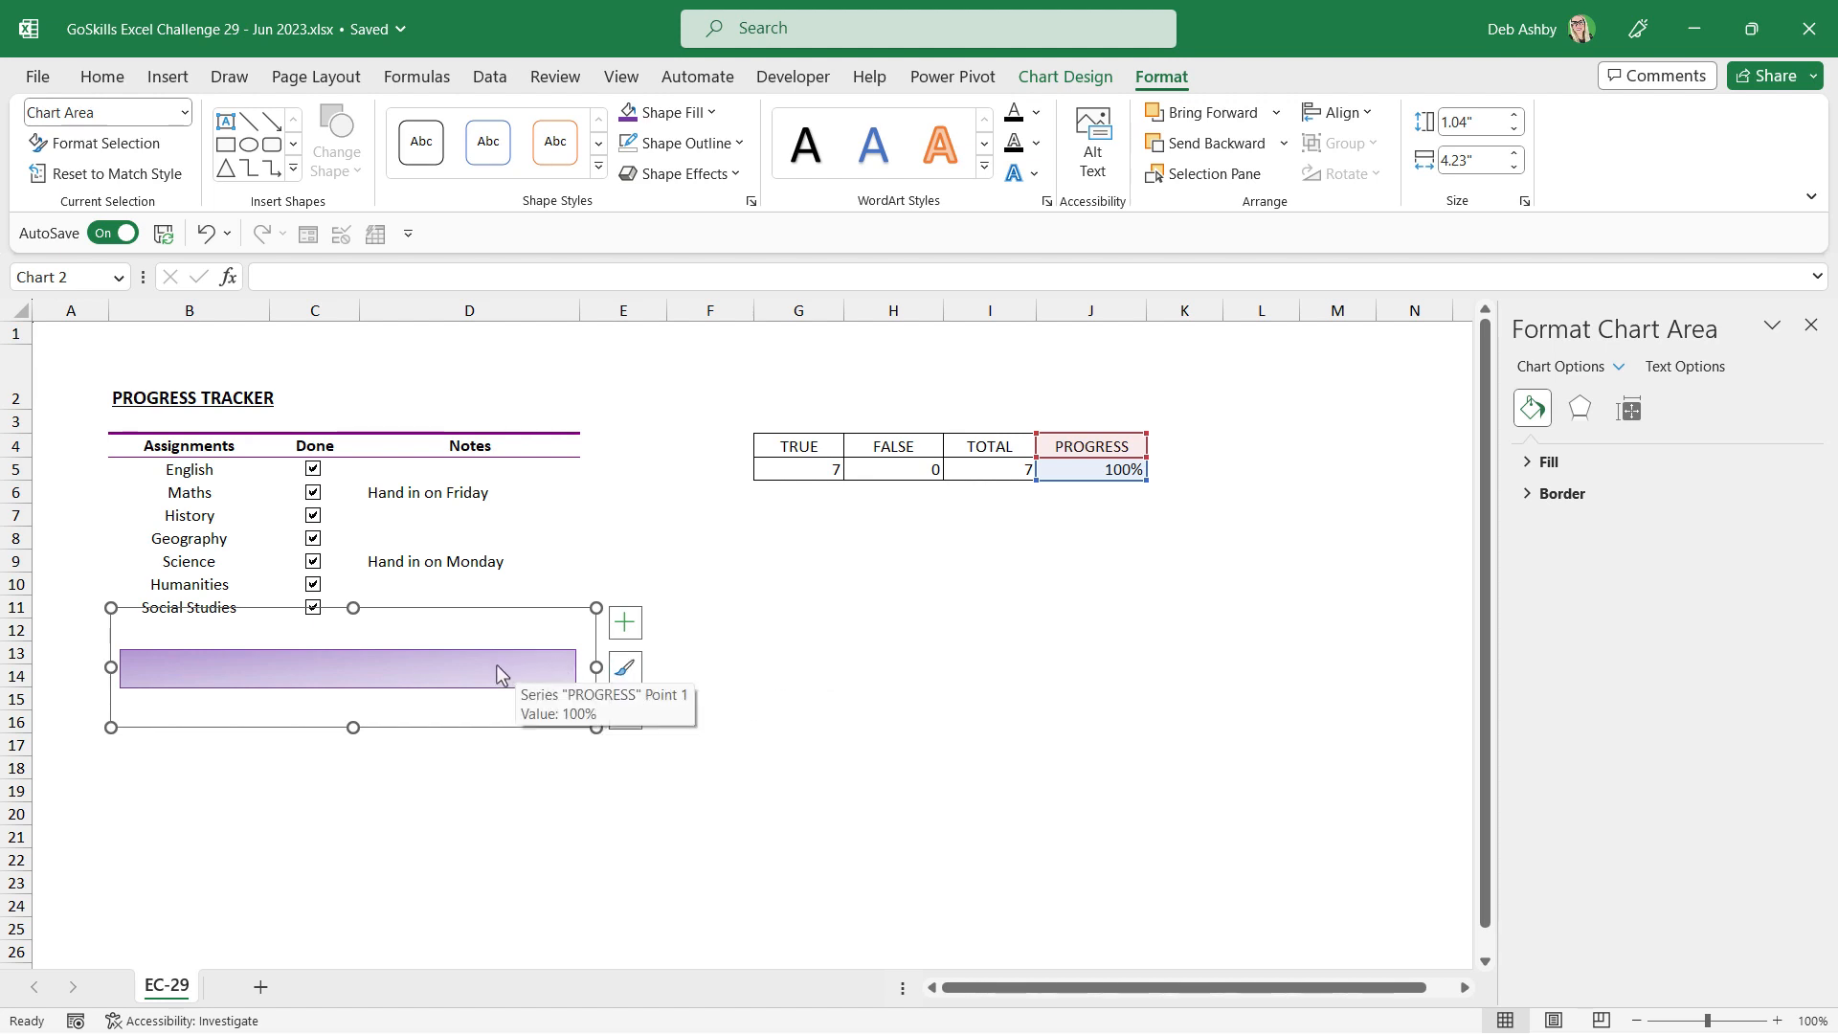
{"action": "right_click", "coordinate": [497, 667]}
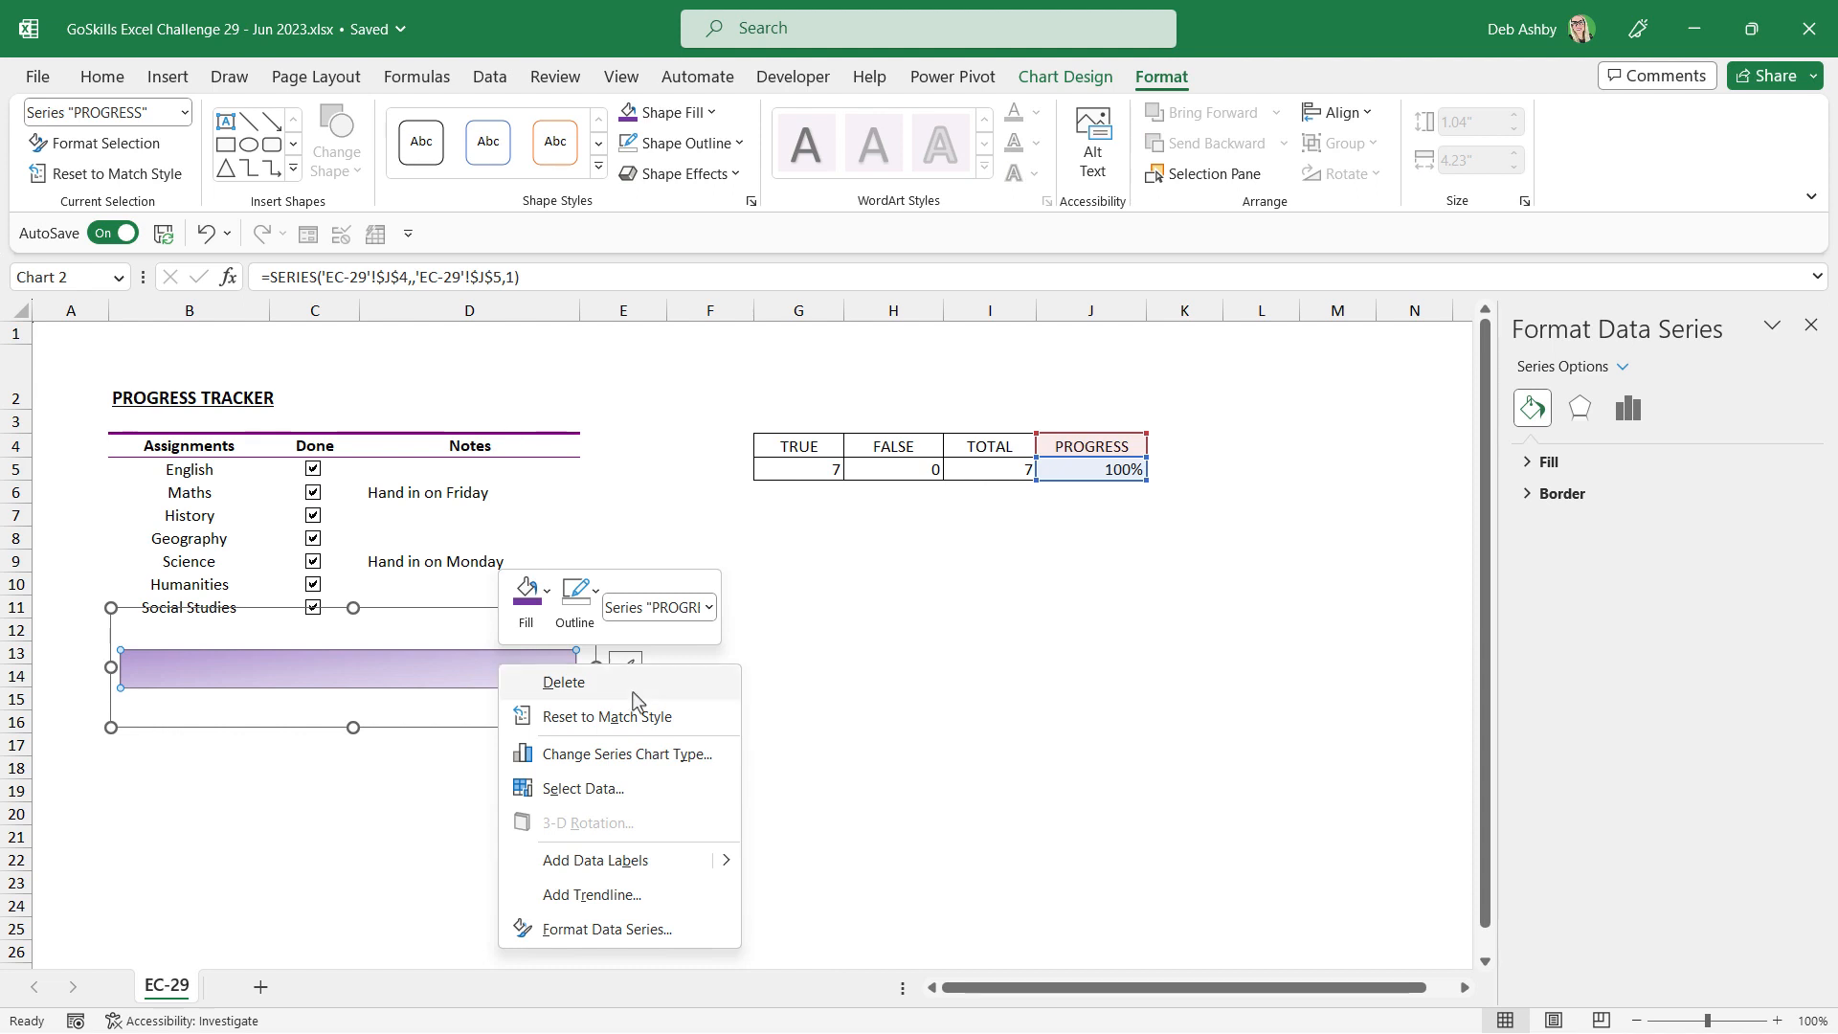
{"action": "left_click", "coordinate": [606, 861]}
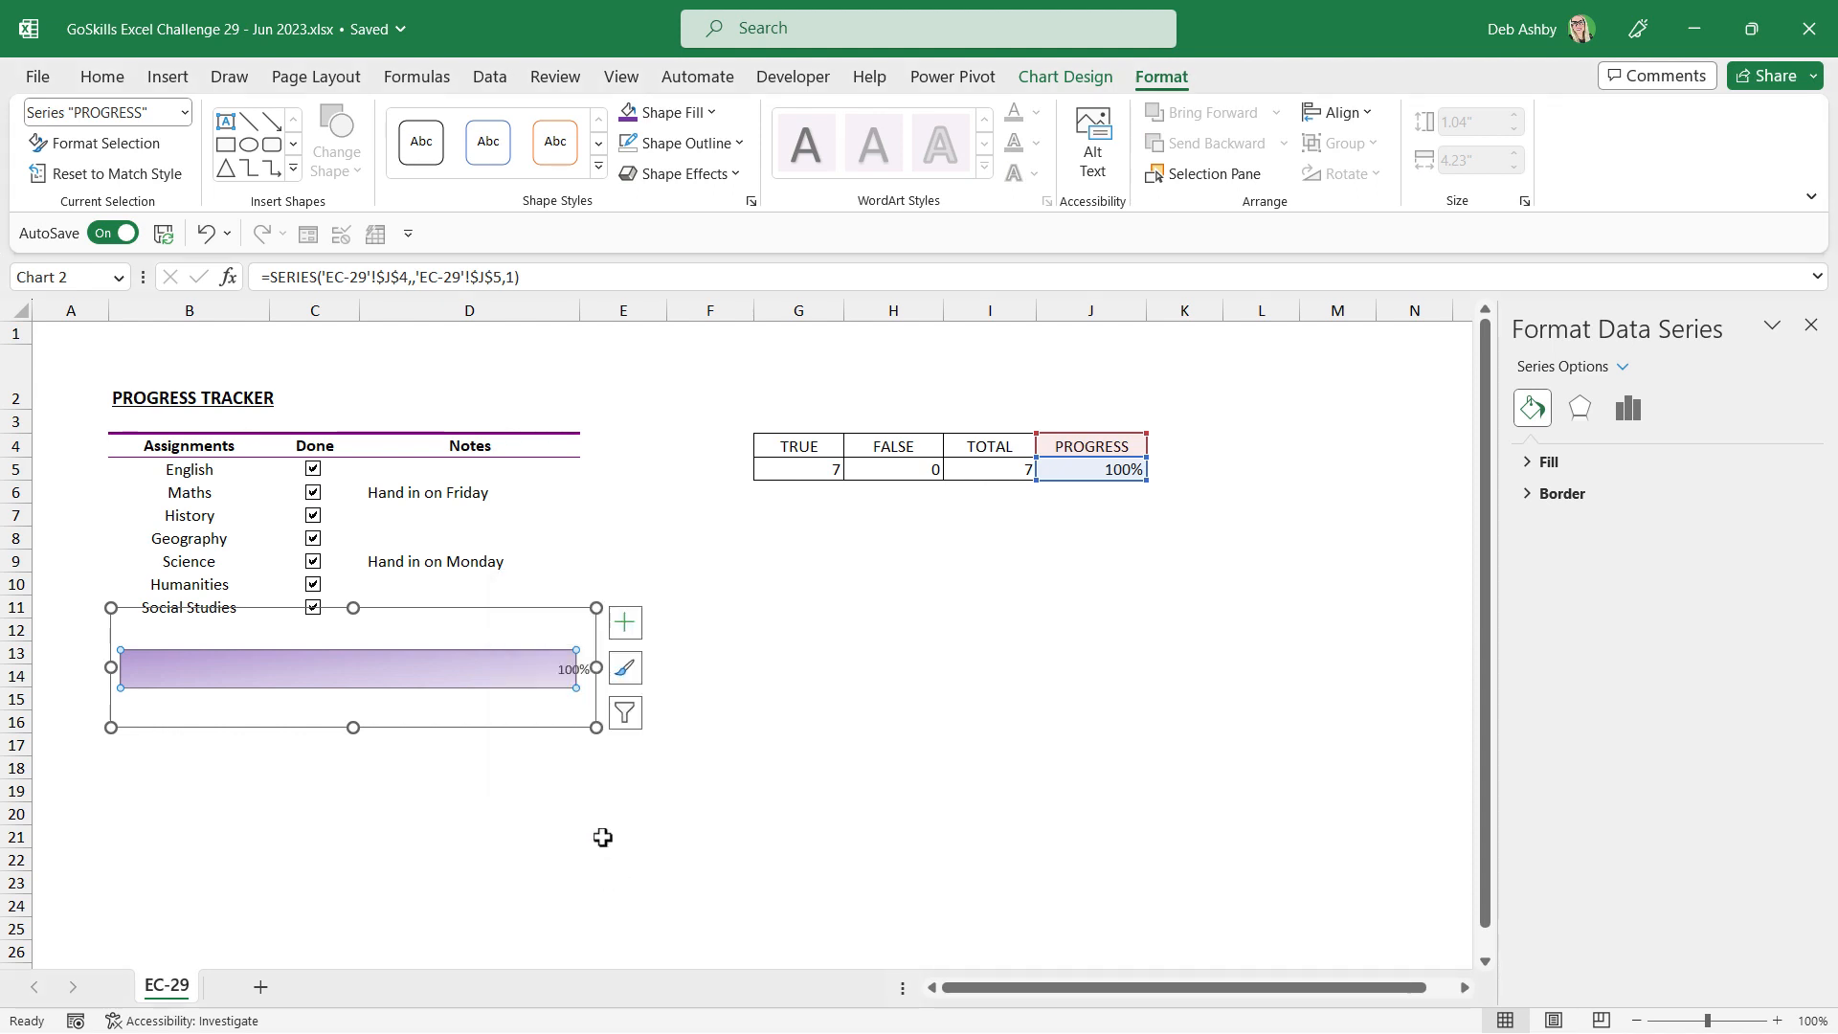
Set the position of the PROGRESS bar's data label to Inside End
{"action": "left_click", "coordinate": [571, 671]}
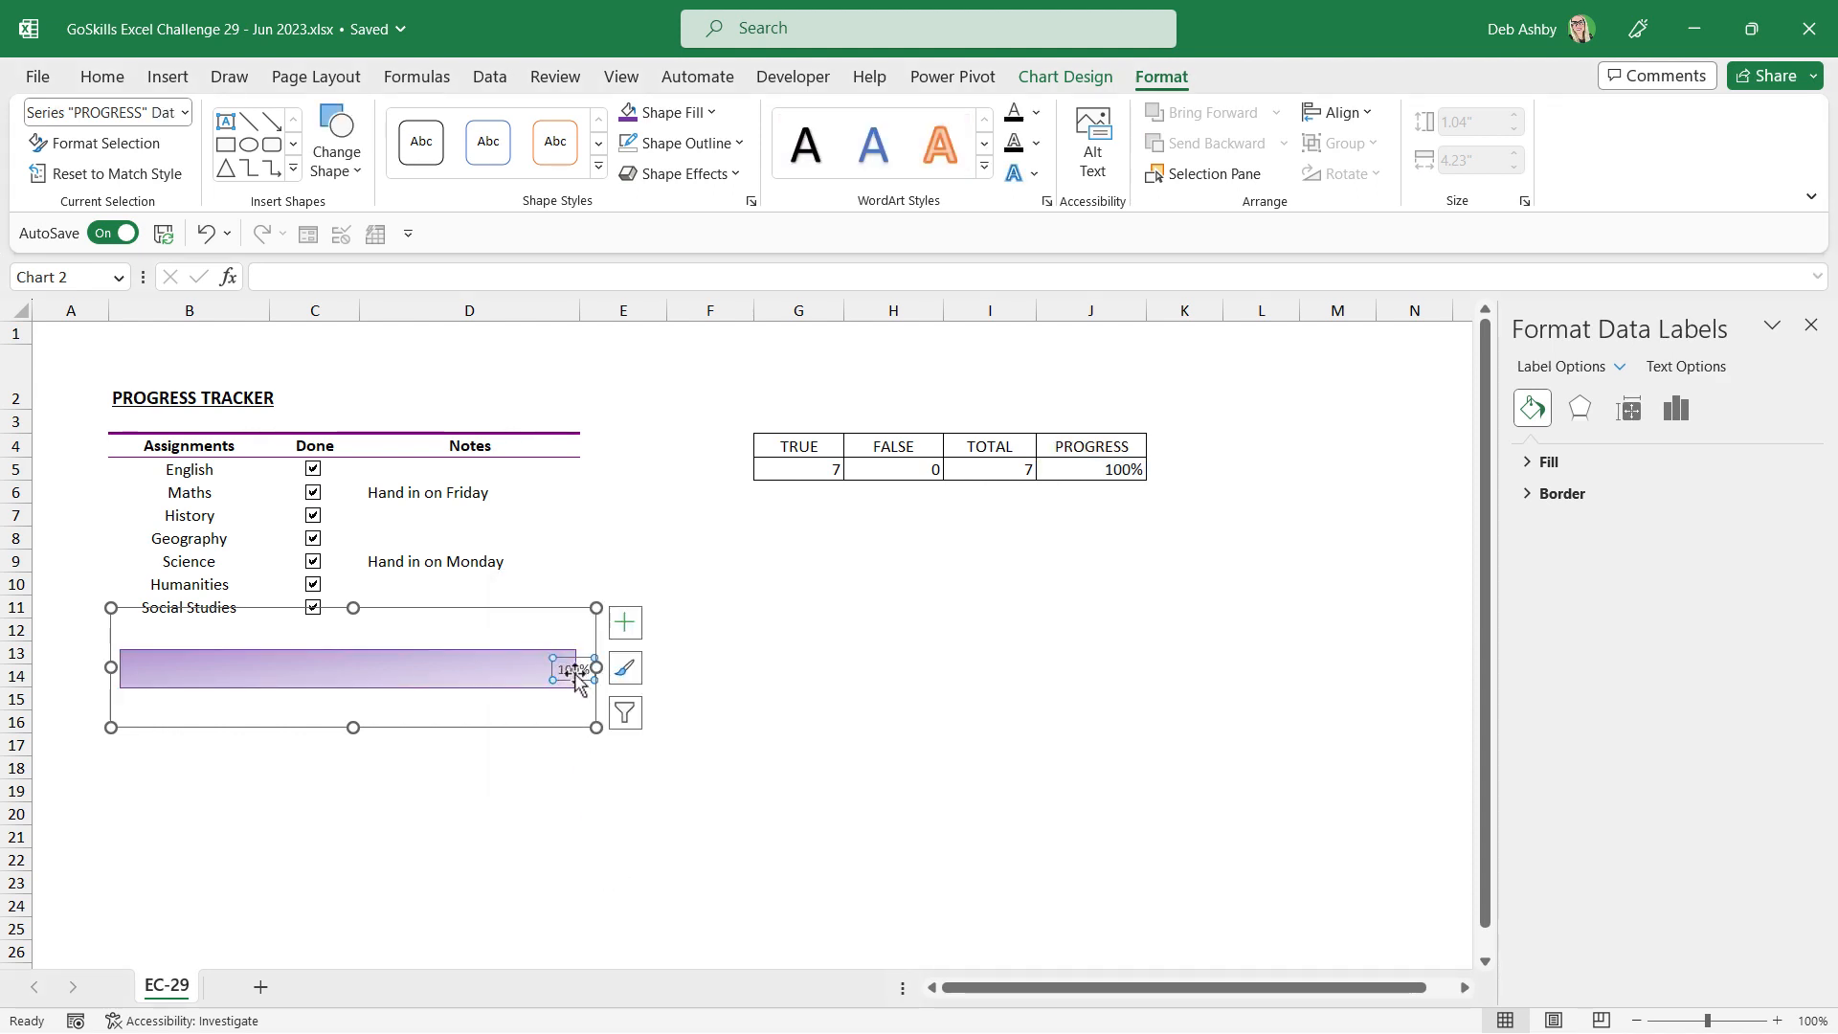
{"action": "key", "text": "ctrl+1"}
{"action": "left_click", "coordinate": [571, 660]}
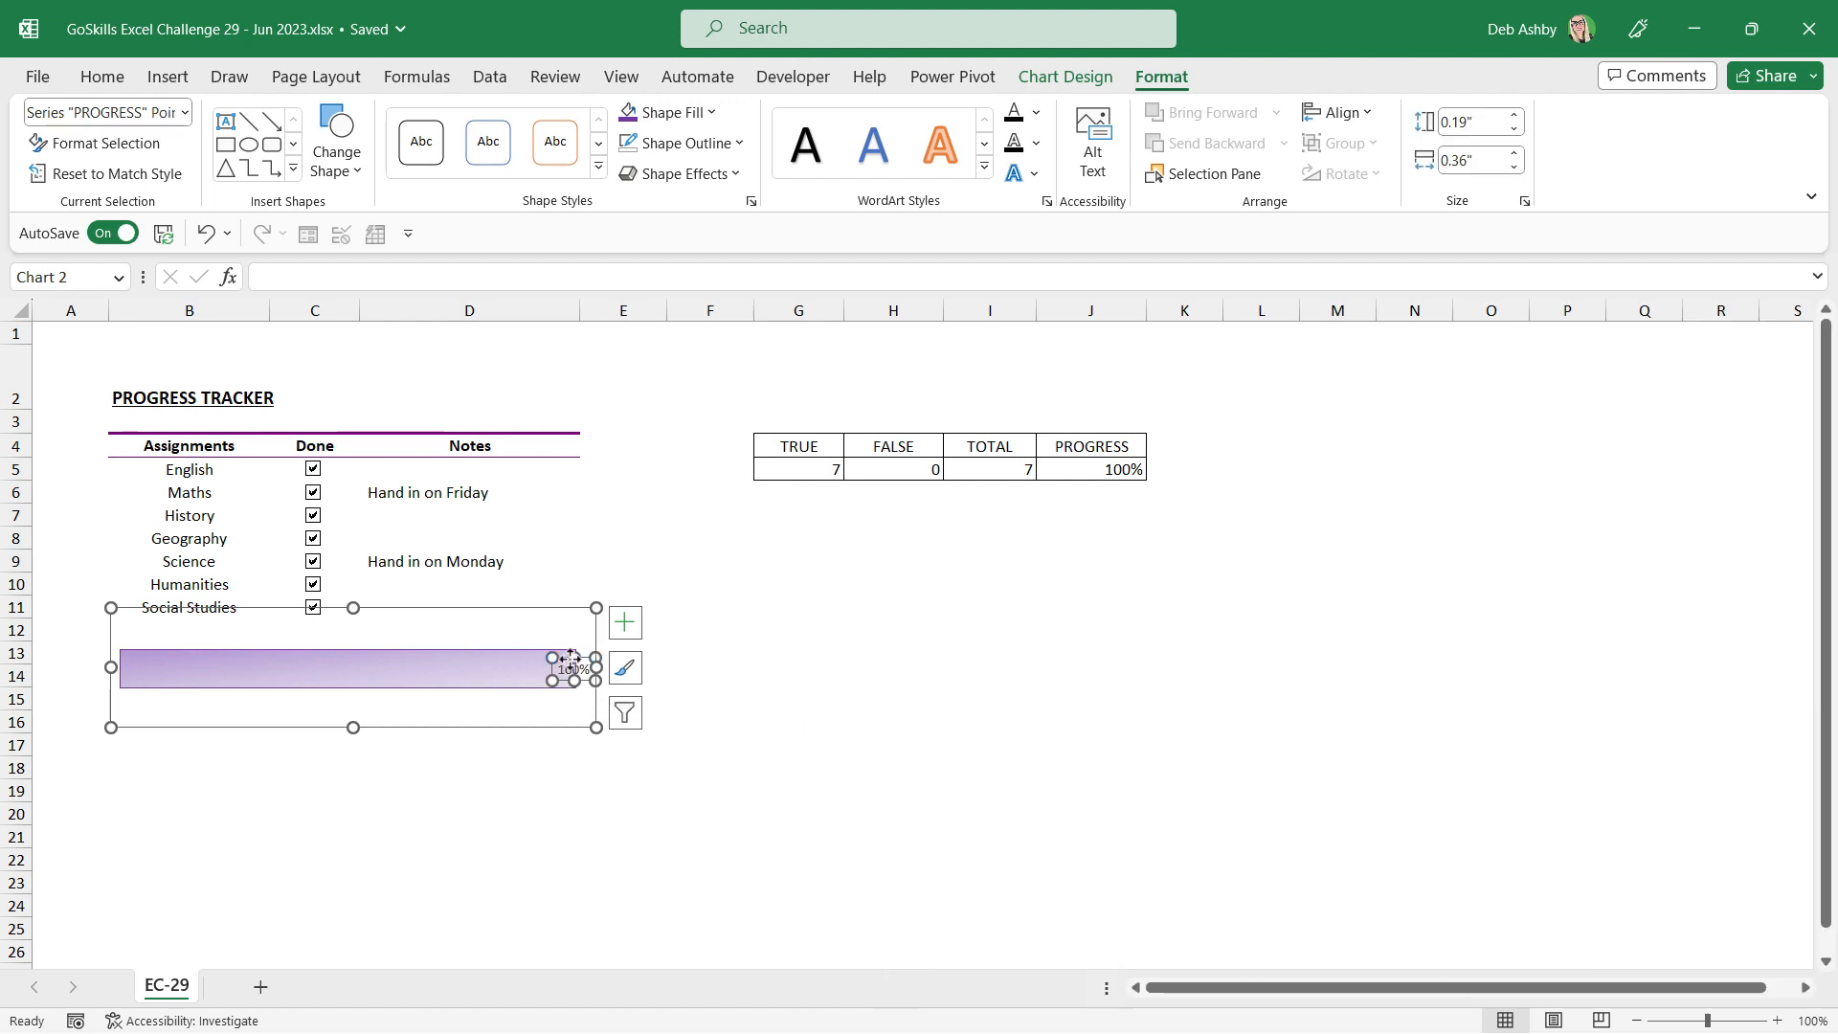
{"action": "double_click", "coordinate": [572, 660]}
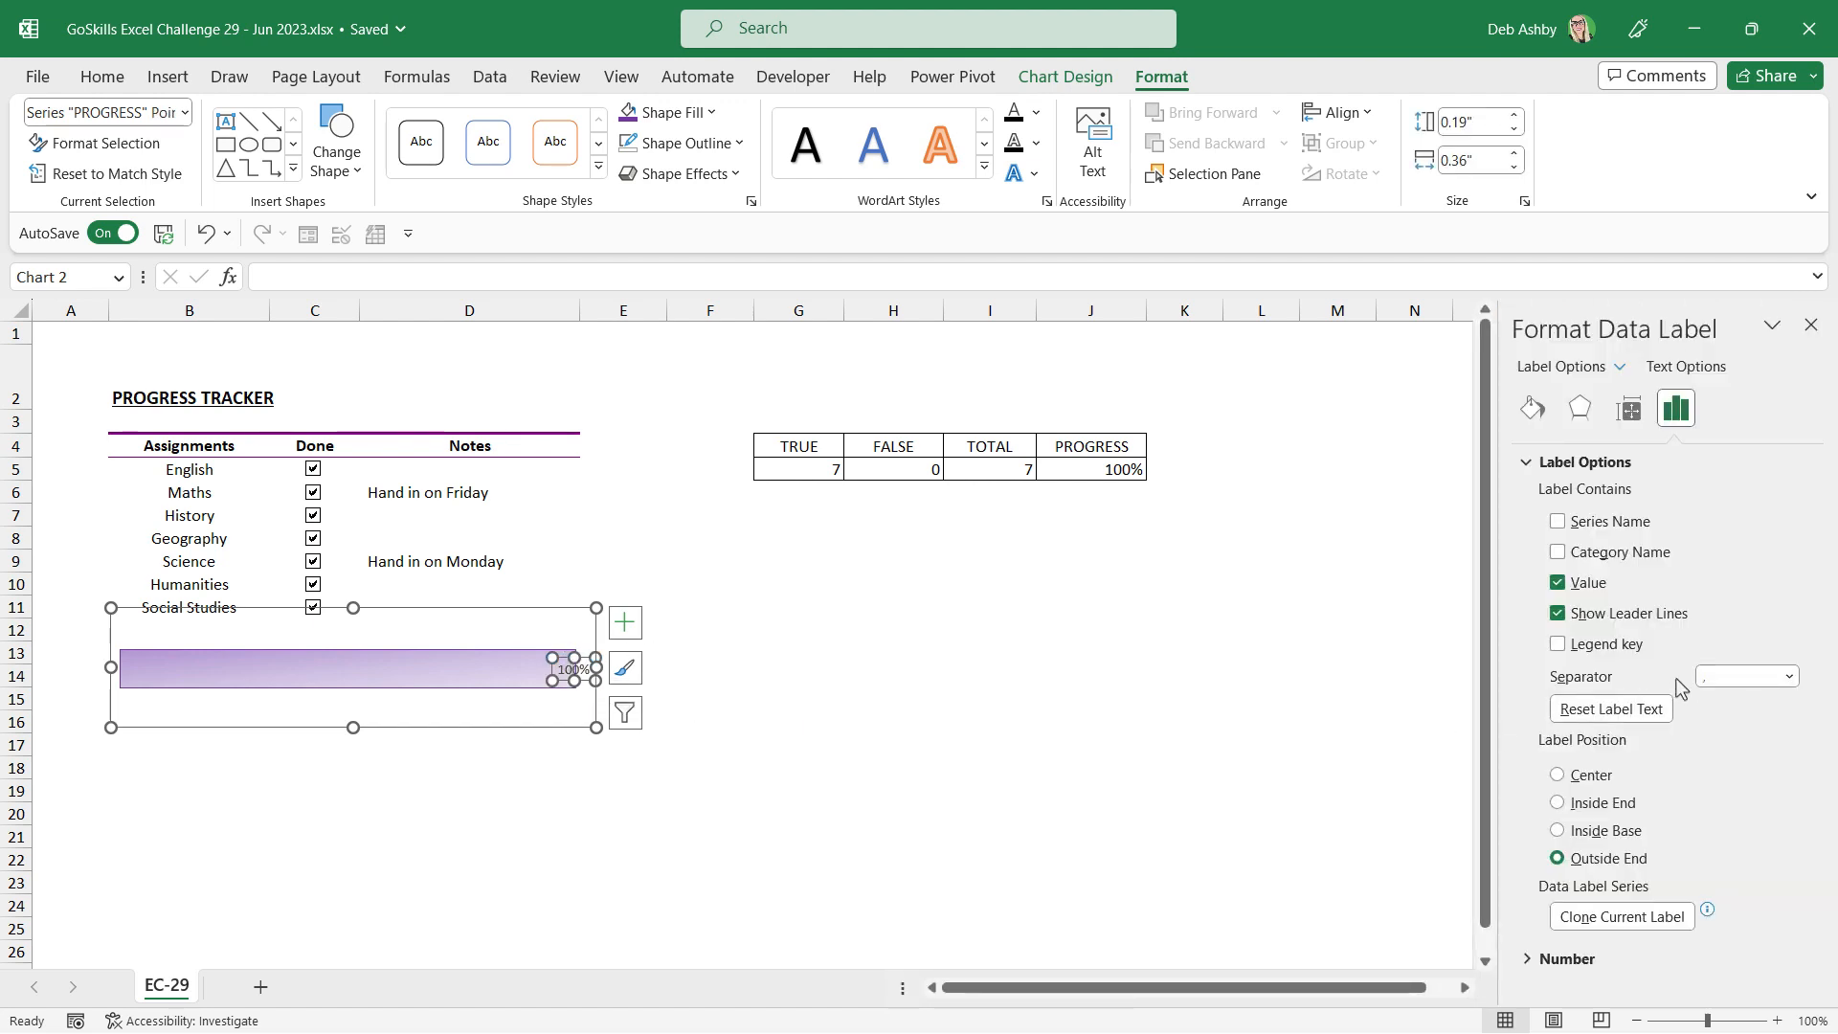
{"action": "left_click", "coordinate": [1558, 804]}
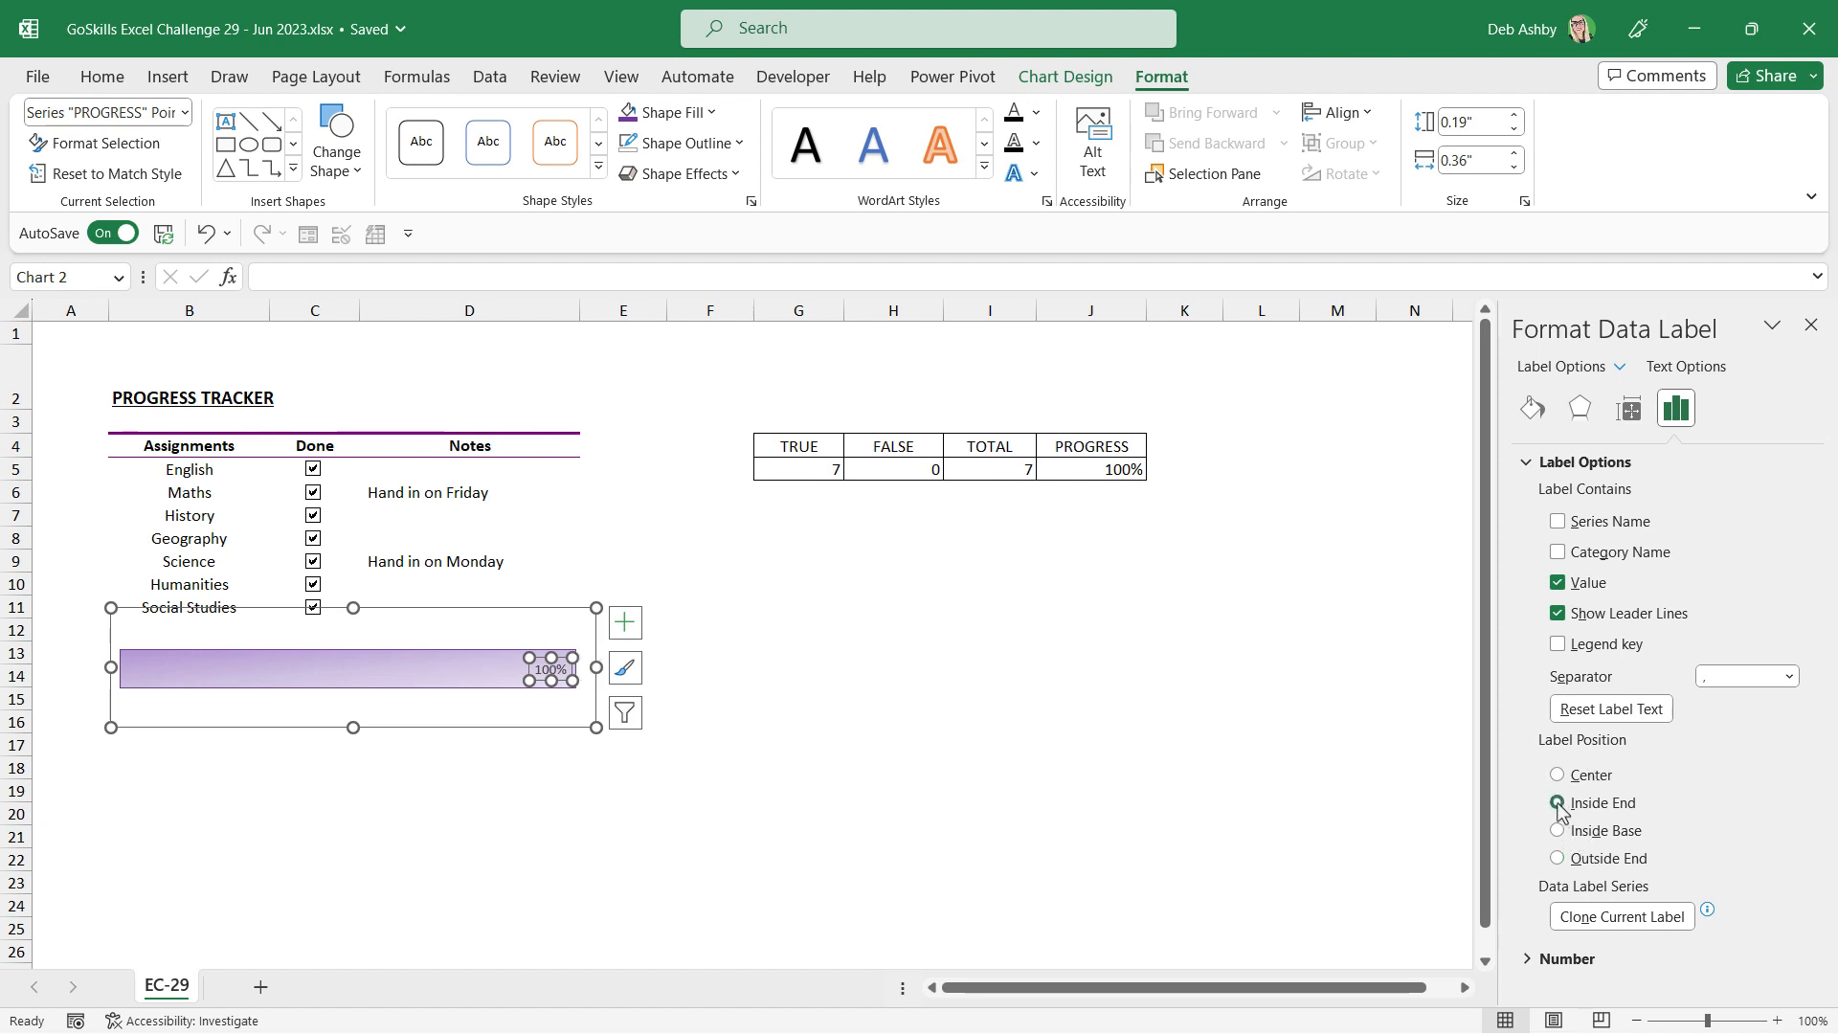
Format the bar's percentage label with a purple fill and white, bold text at size 10
{"action": "left_click", "coordinate": [110, 86]}
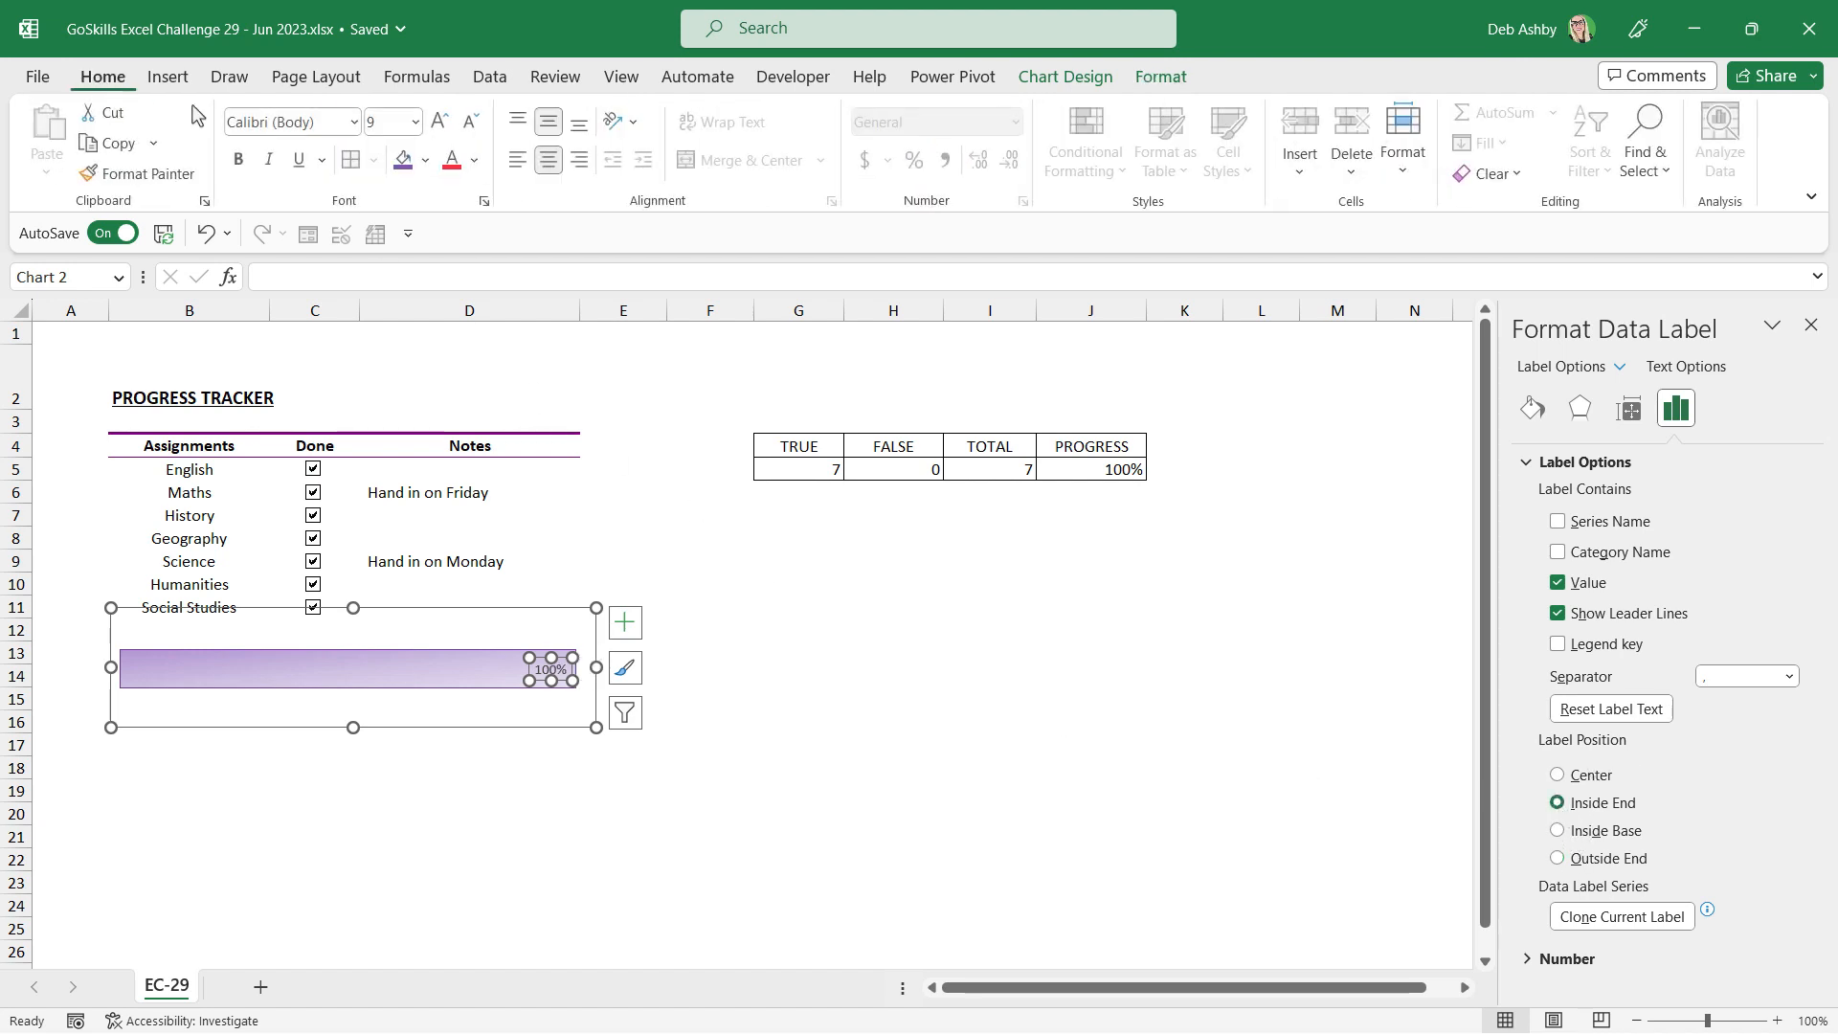
{"action": "left_click", "coordinate": [409, 166]}
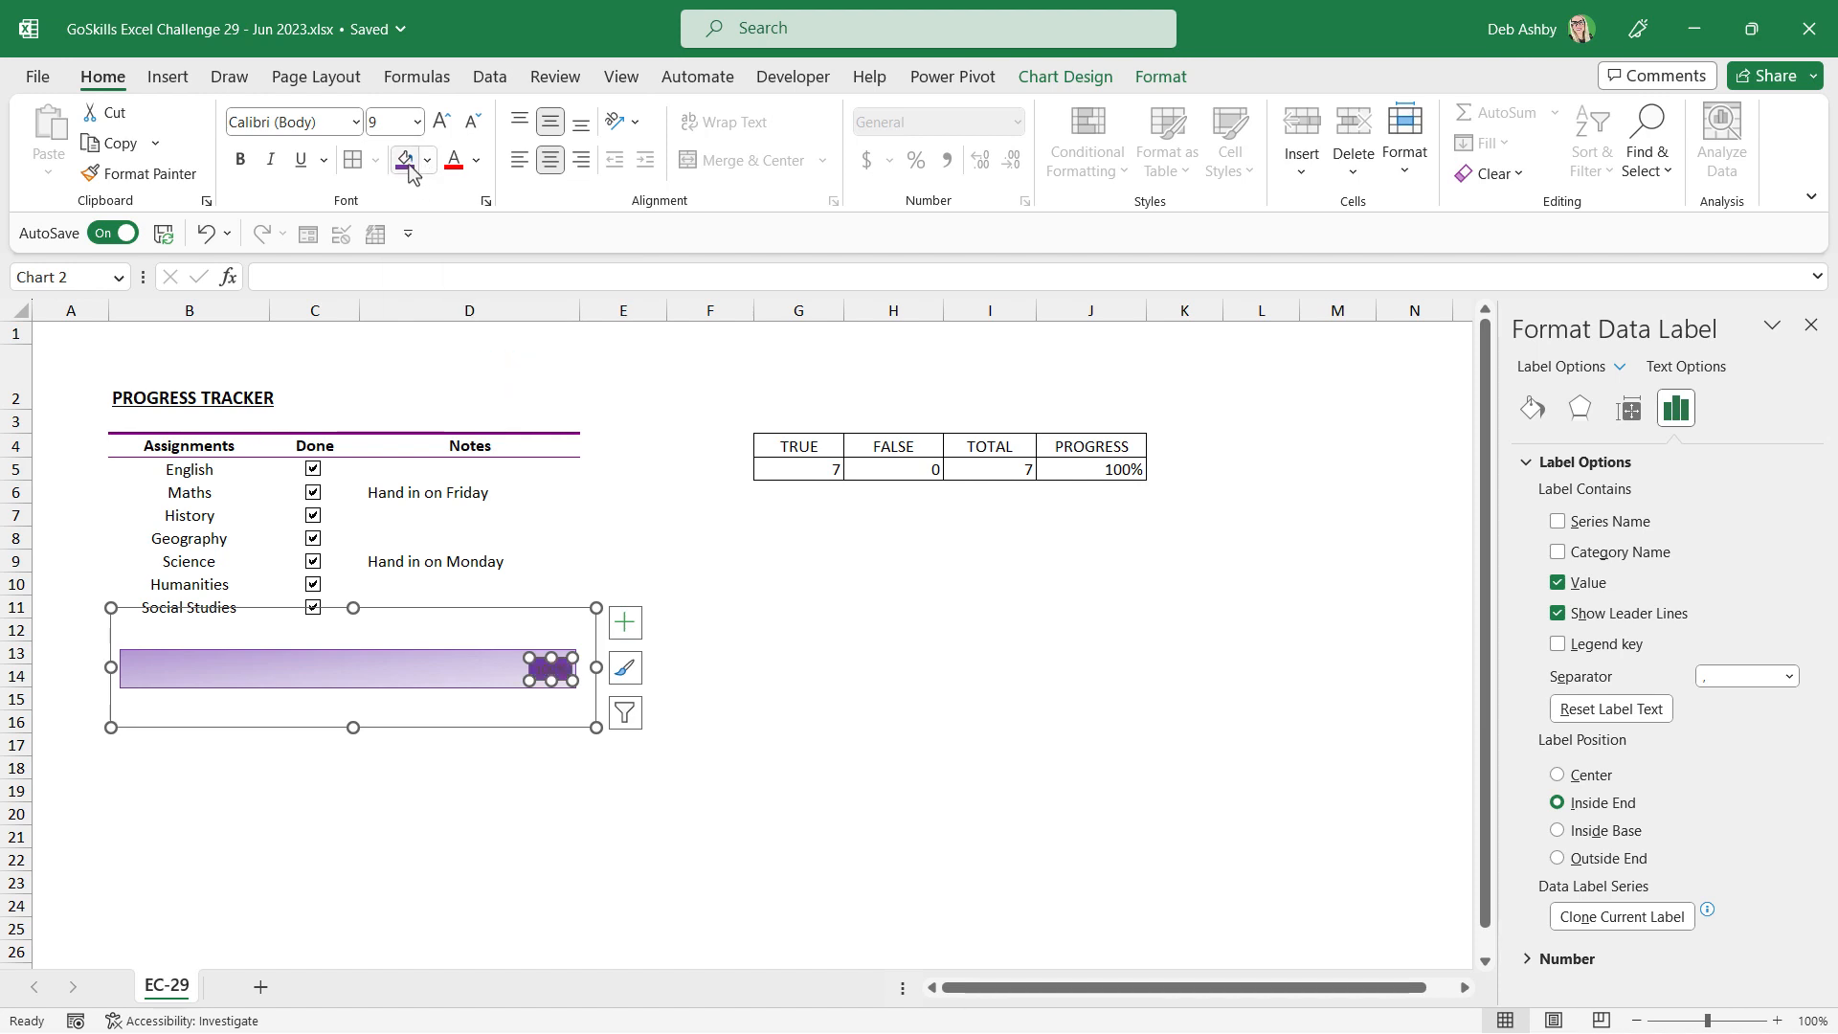
{"action": "left_click", "coordinate": [476, 160]}
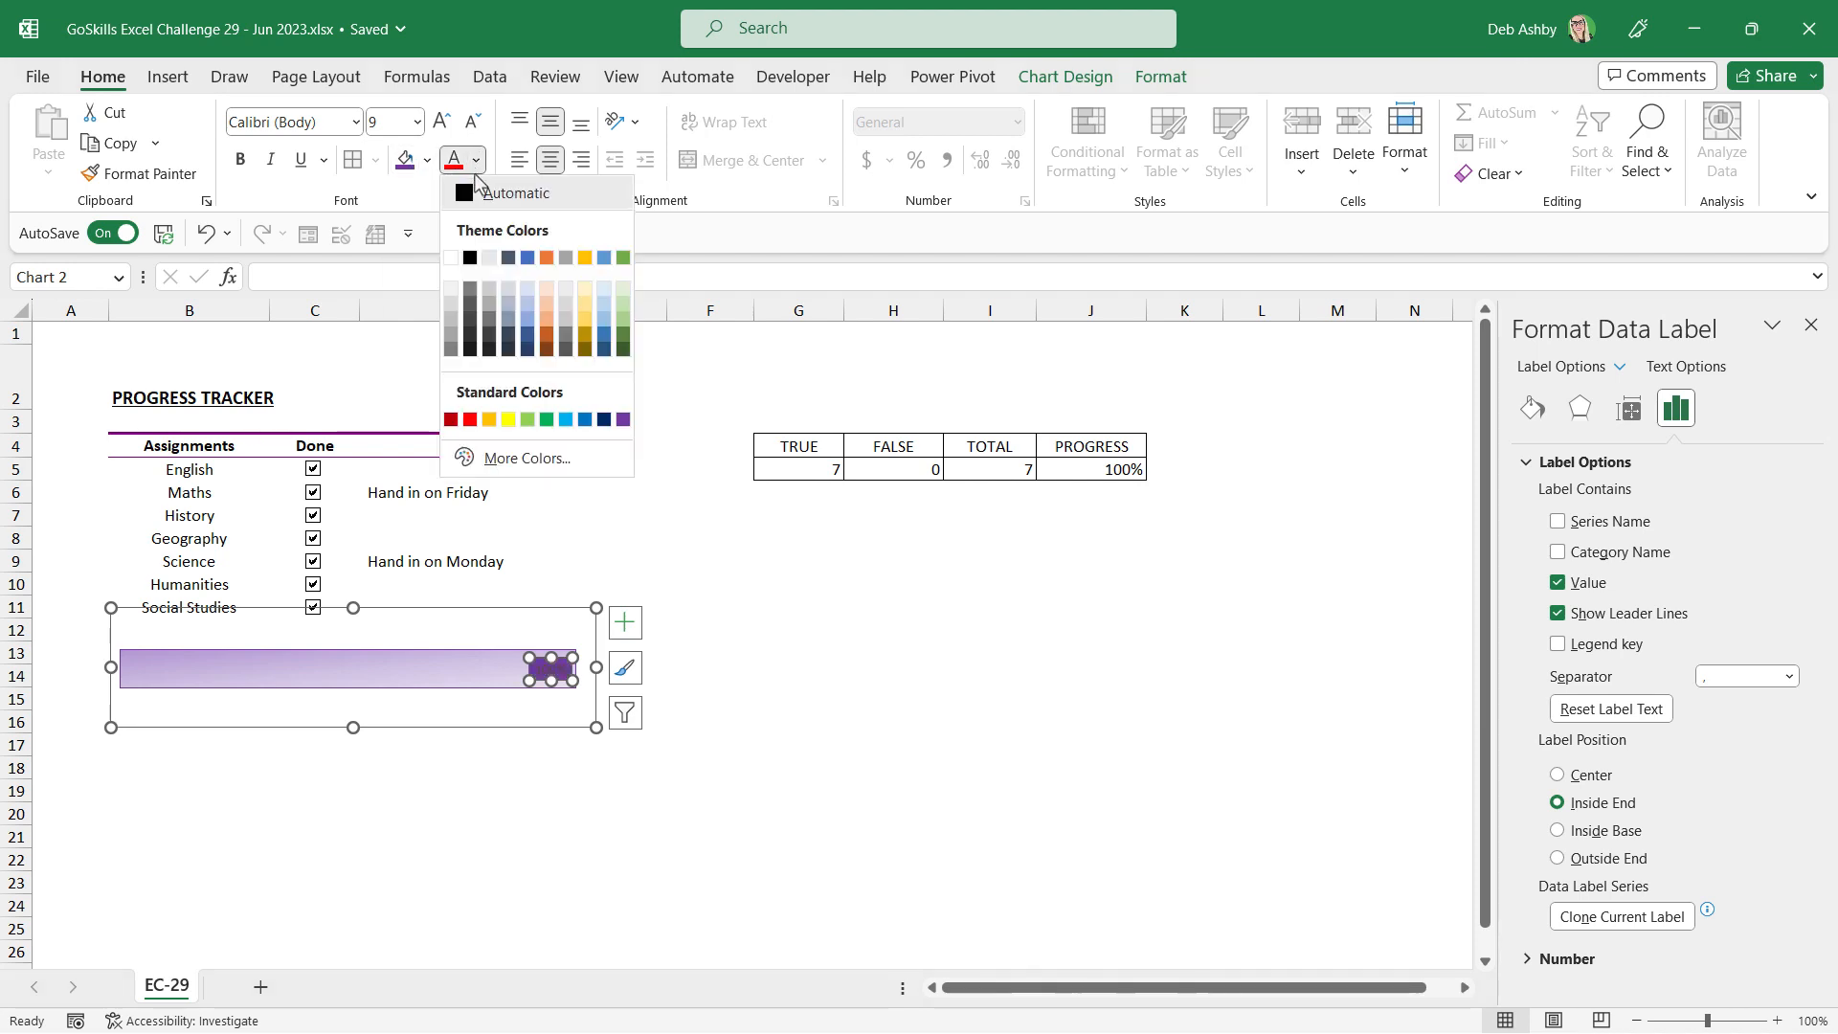
{"action": "left_click", "coordinate": [450, 258]}
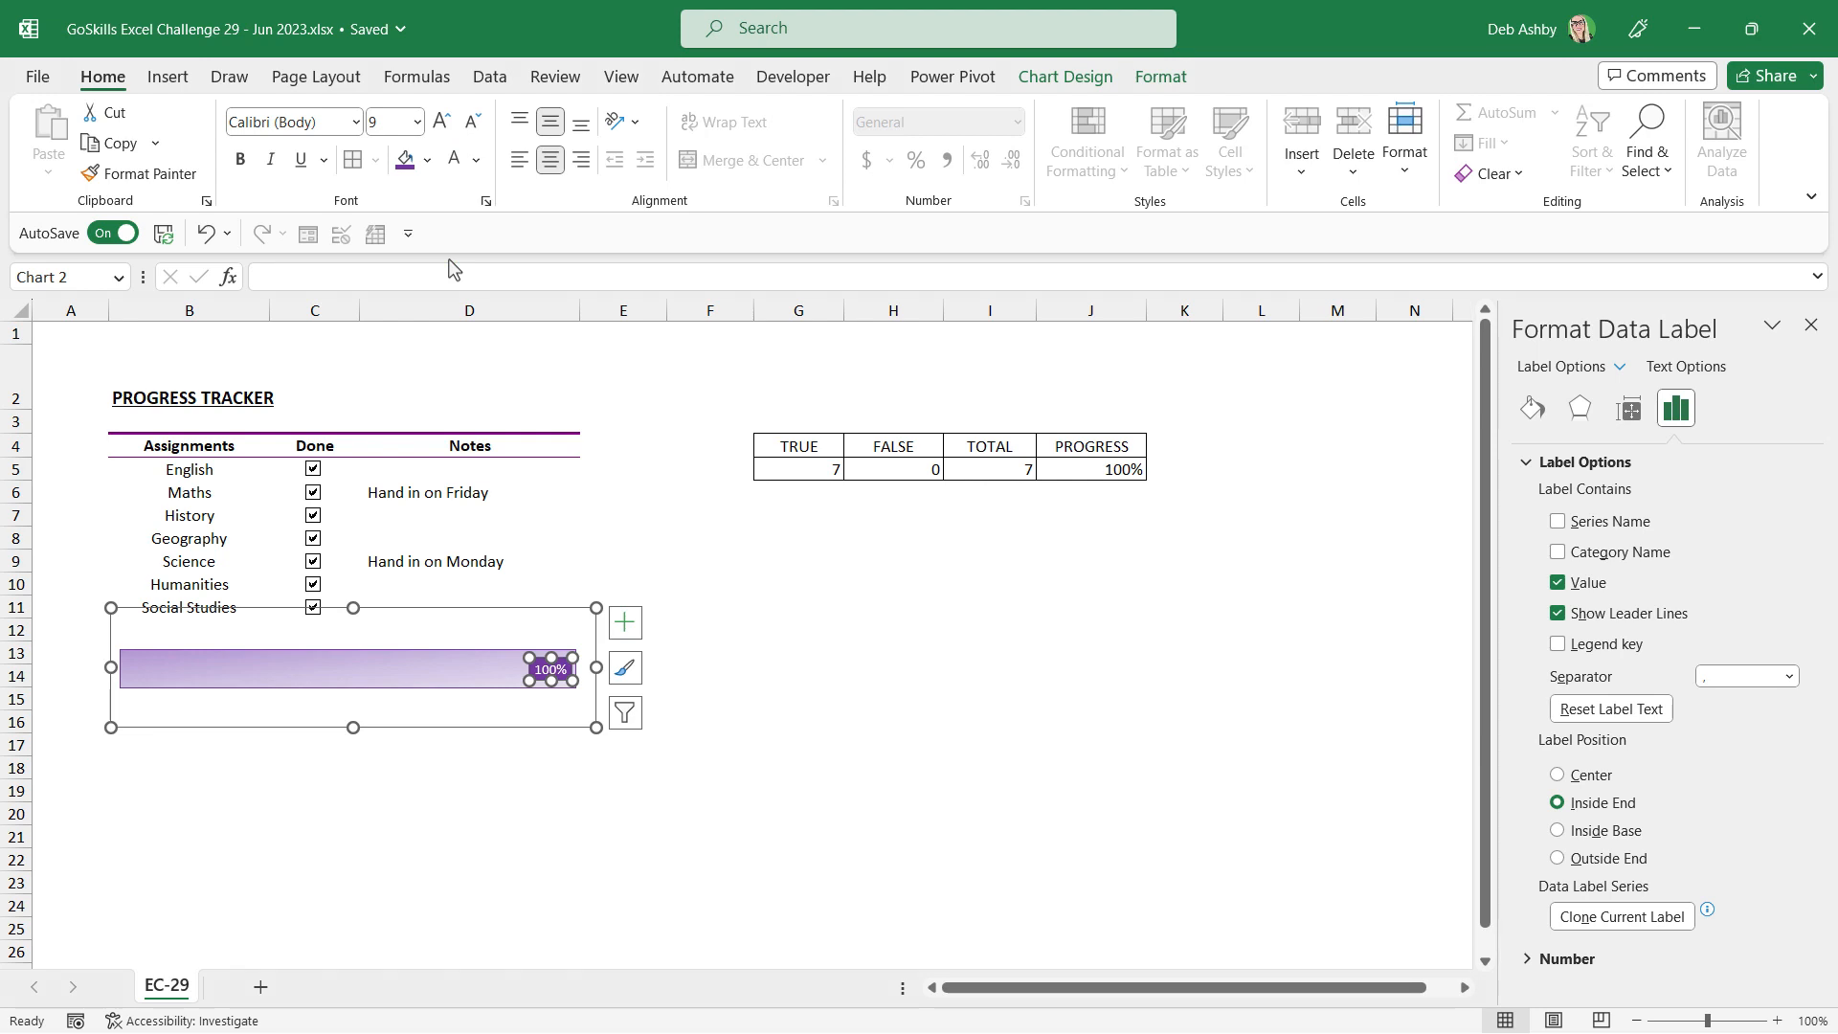
{"action": "left_click", "coordinate": [244, 163]}
{"action": "left_click", "coordinate": [442, 123]}
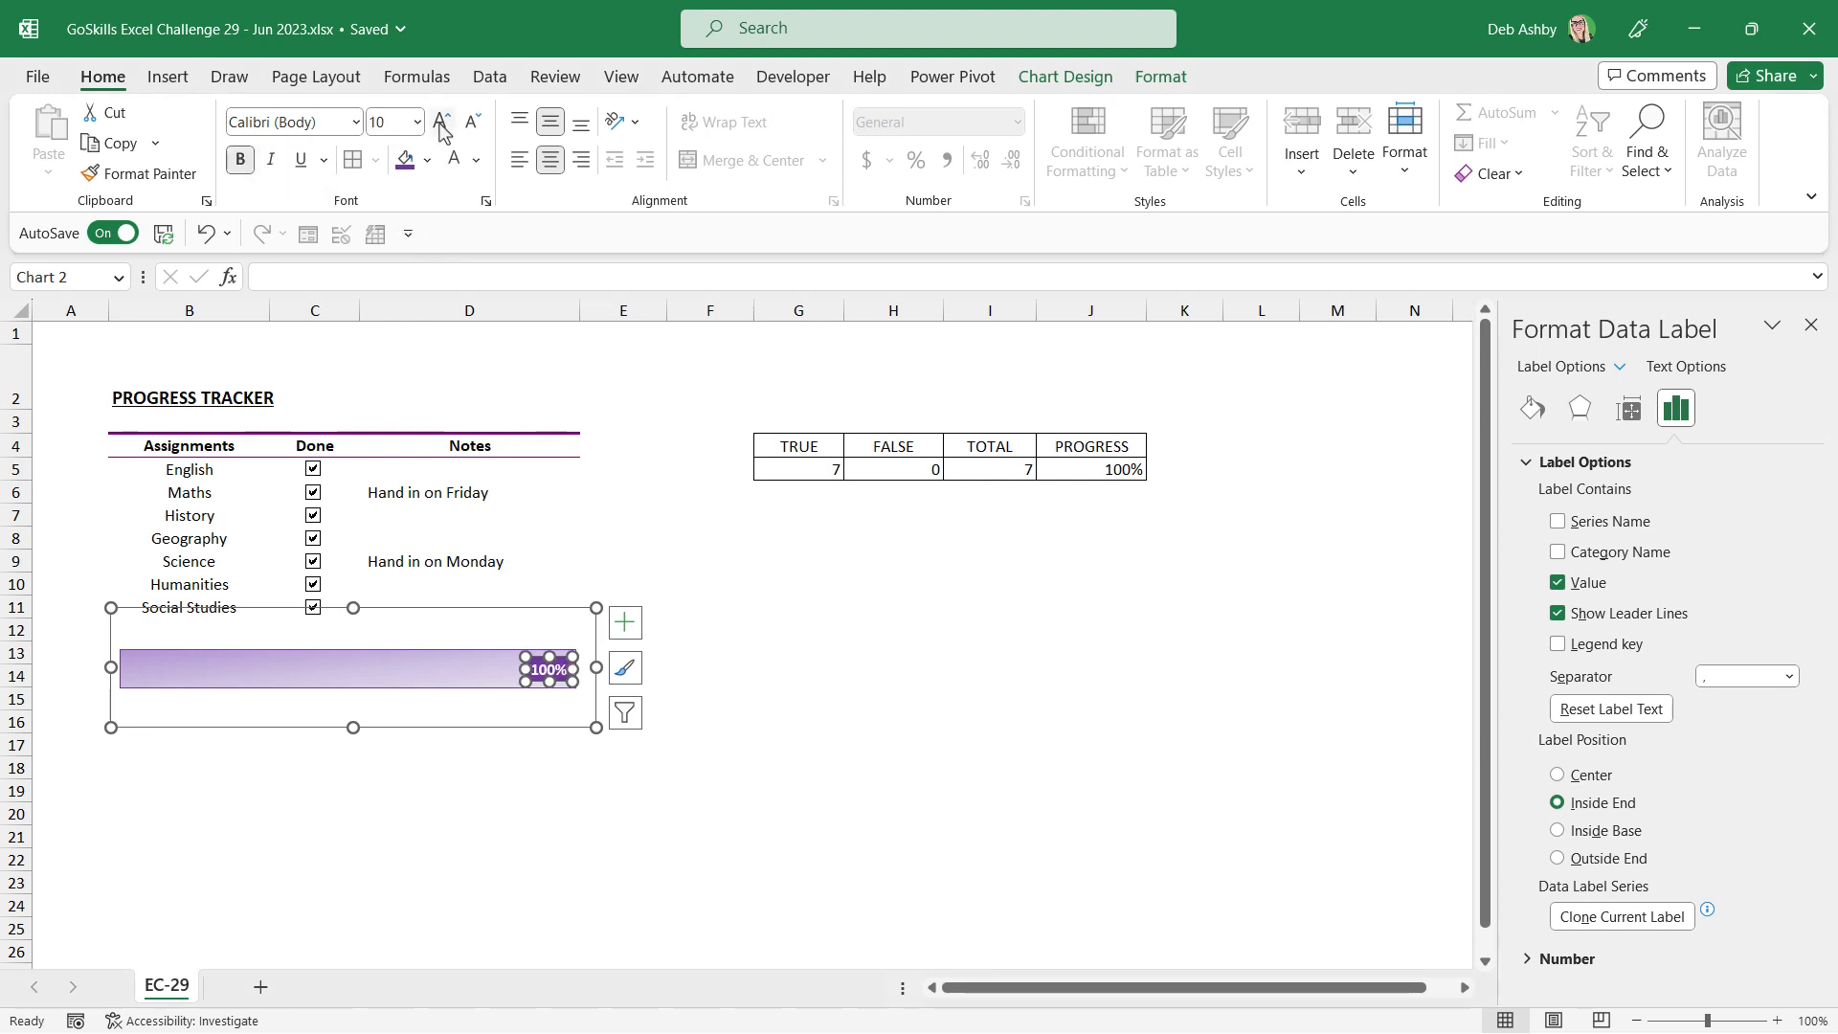
{"action": "left_click", "coordinate": [793, 678]}
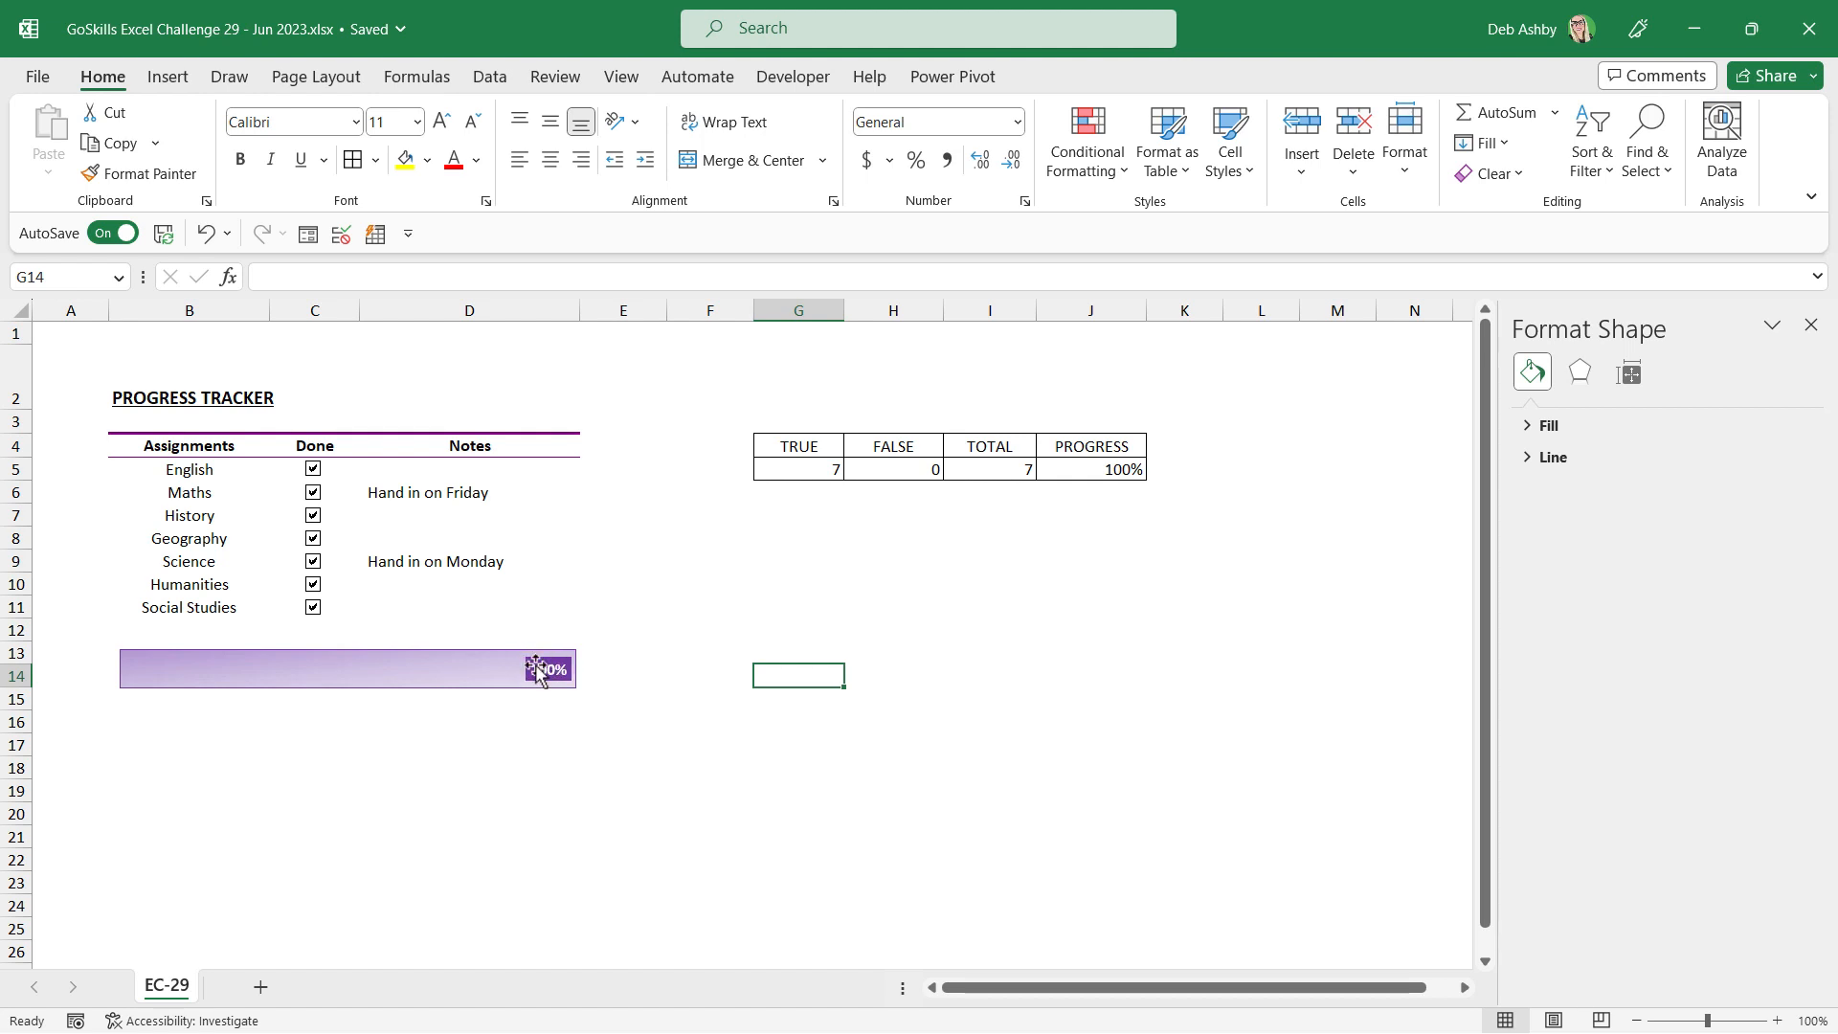
Change the shape of the bar's data label to a rounded rectangle
{"action": "left_click", "coordinate": [537, 671]}
{"action": "right_click", "coordinate": [538, 670]}
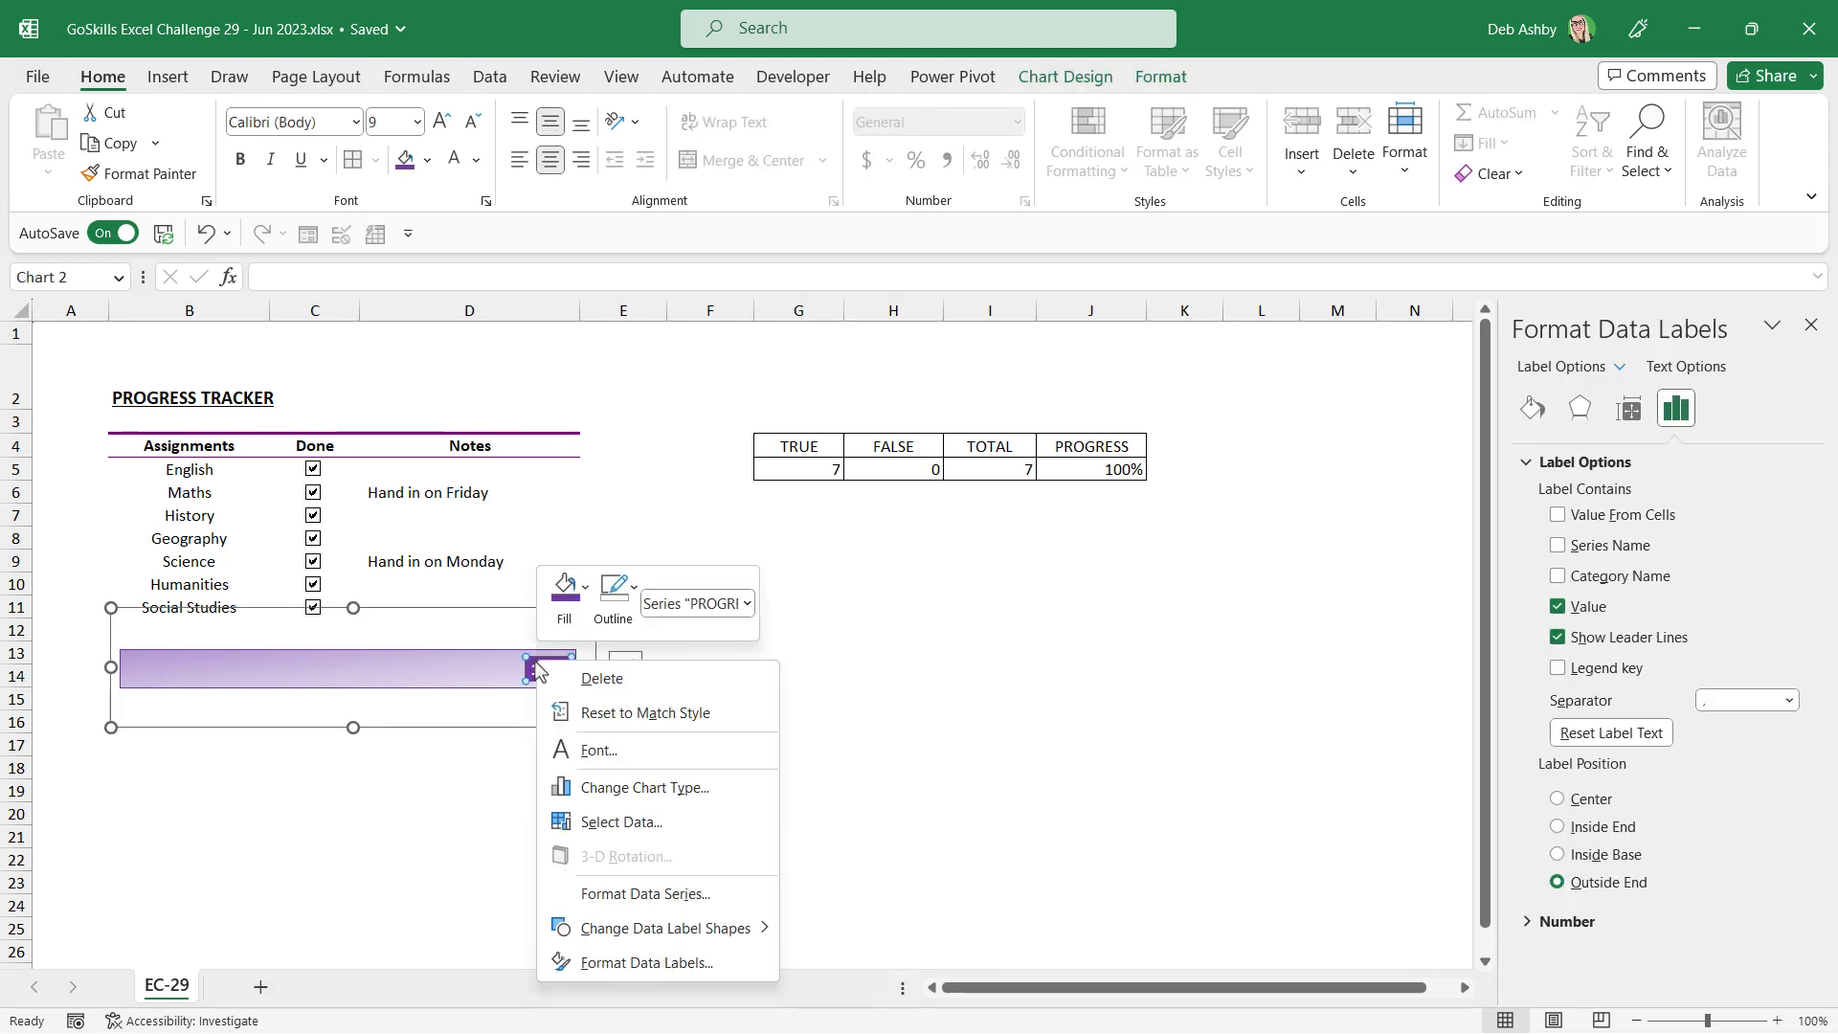
{"action": "mouse_move", "coordinate": [670, 936]}
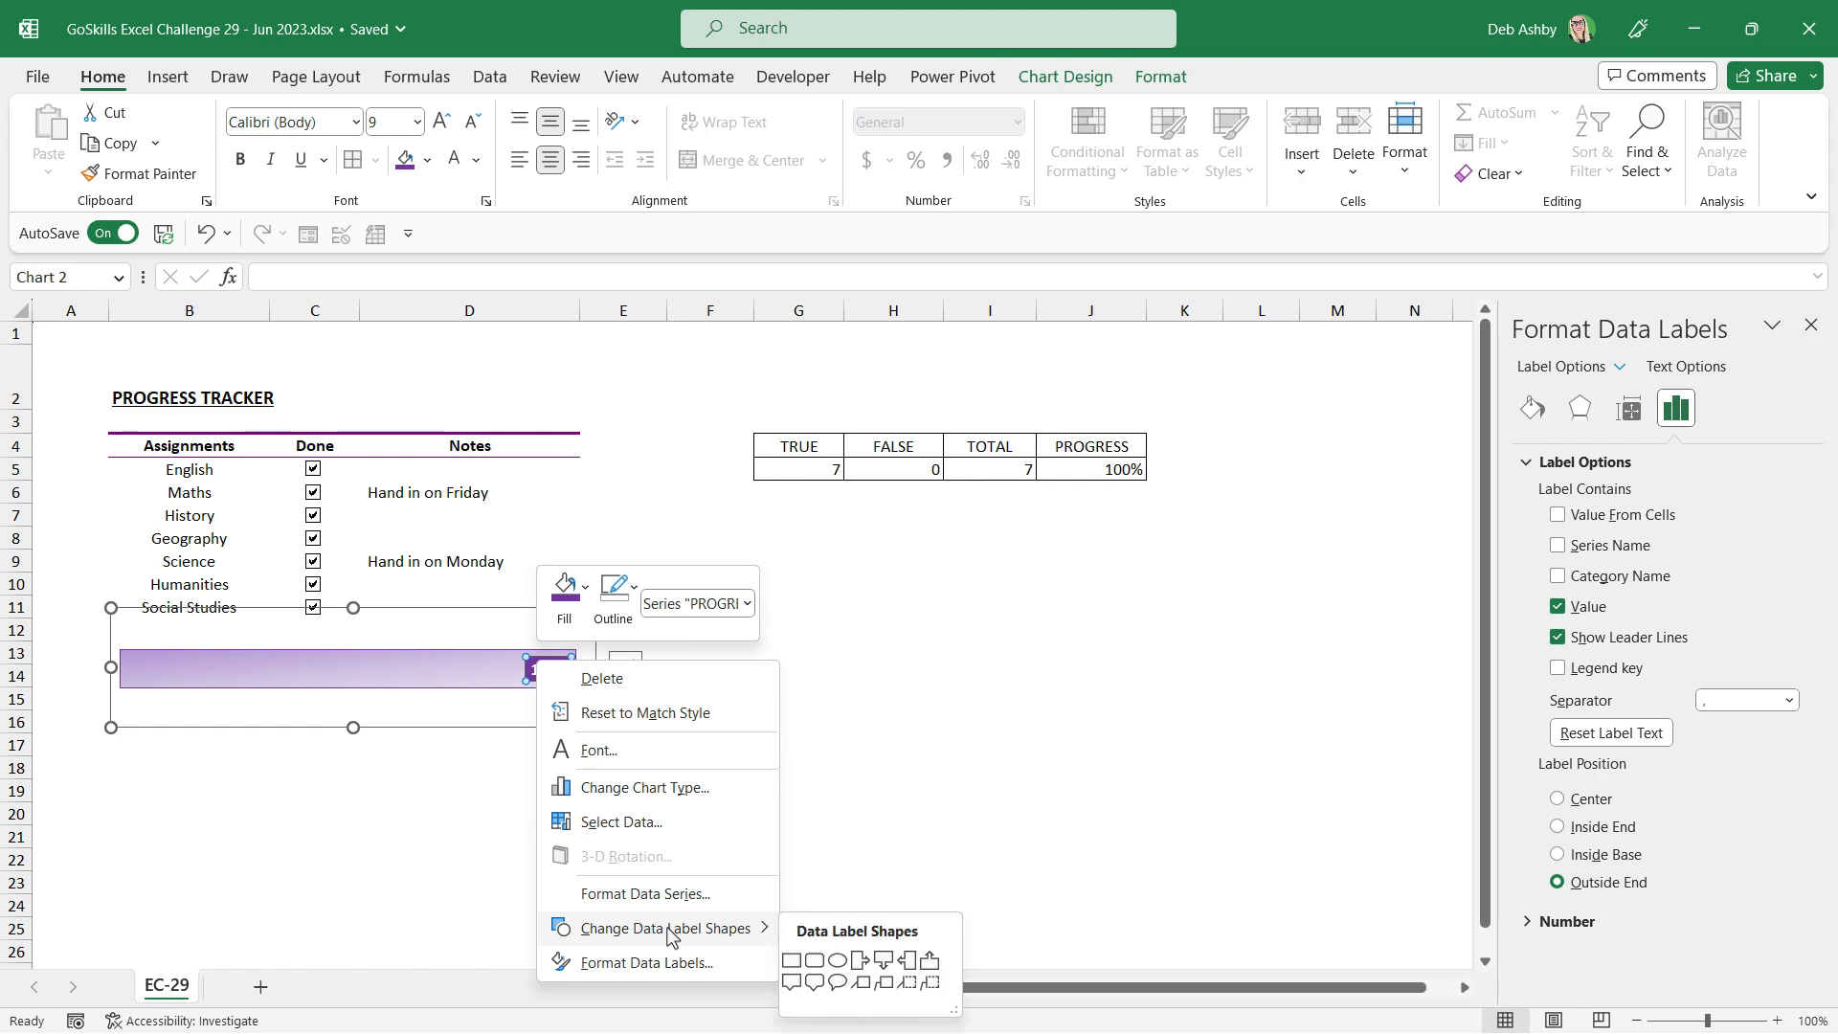
{"action": "left_click", "coordinate": [813, 961]}
{"action": "left_click", "coordinate": [798, 767]}
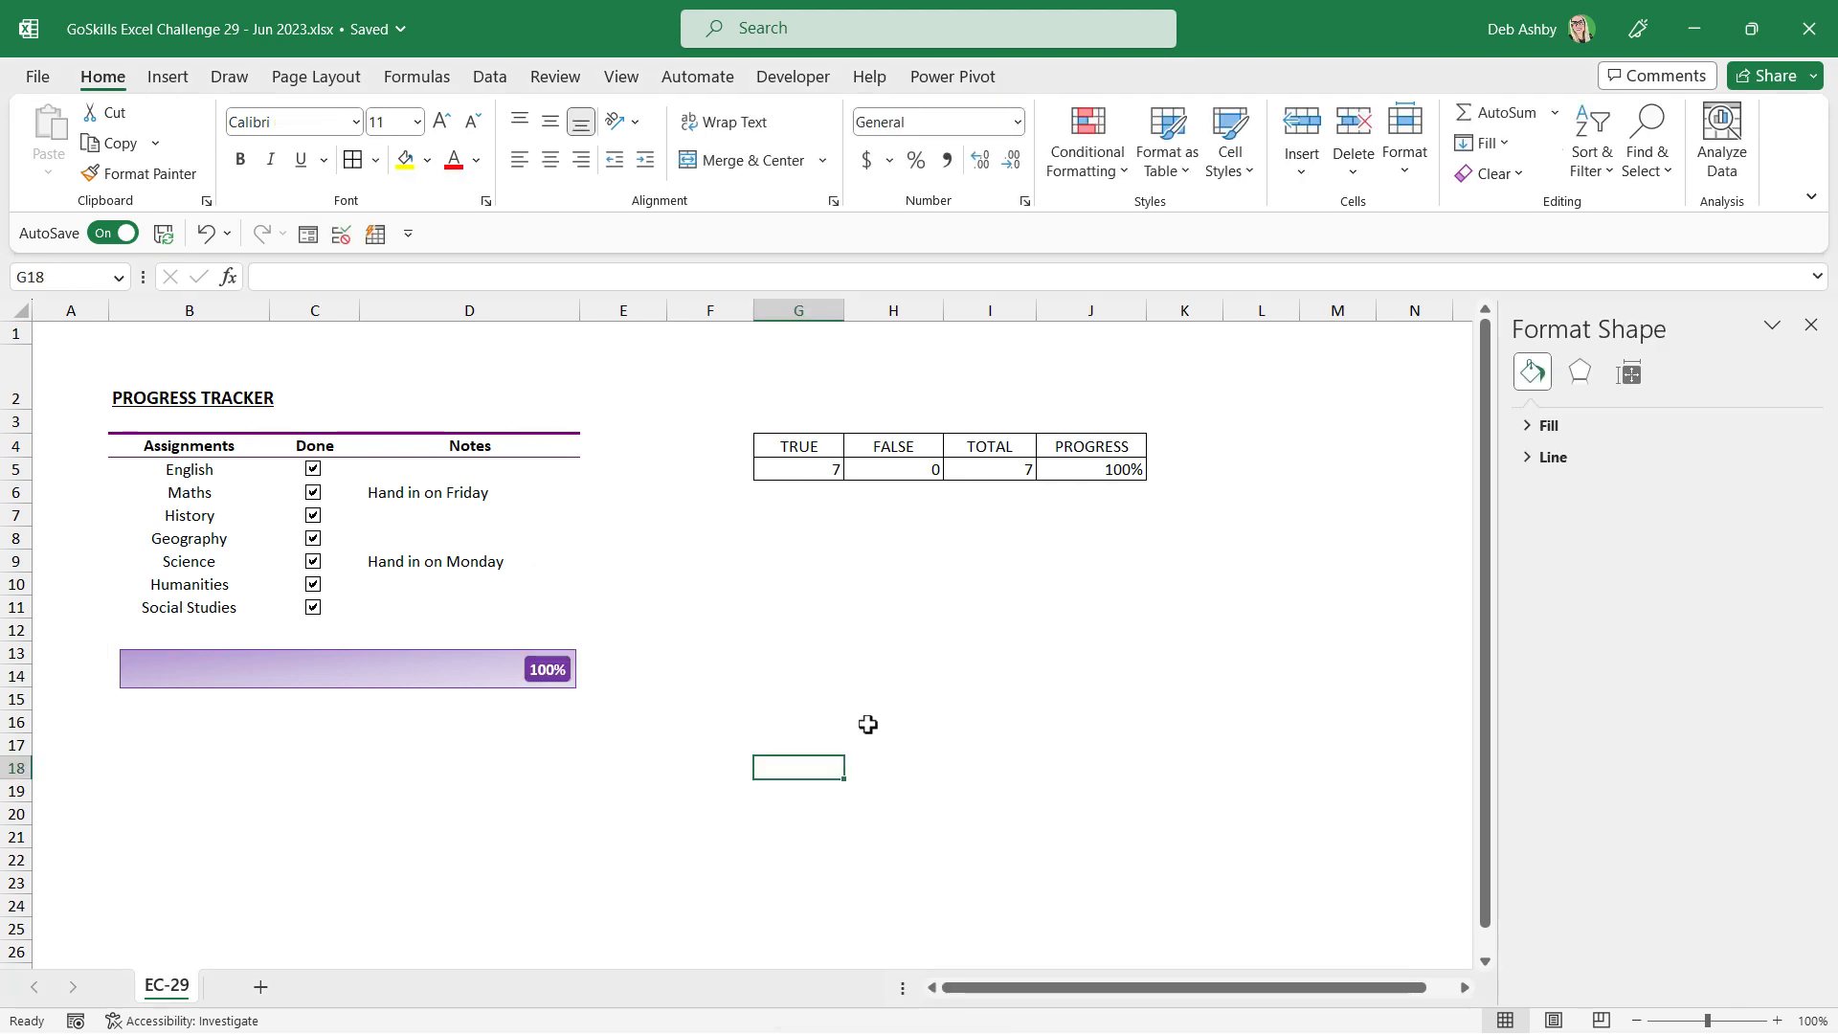
Test the progress bar by unchecking English, Maths, Geography and Science, and rechecking Maths and English
{"action": "left_click", "coordinate": [313, 469]}
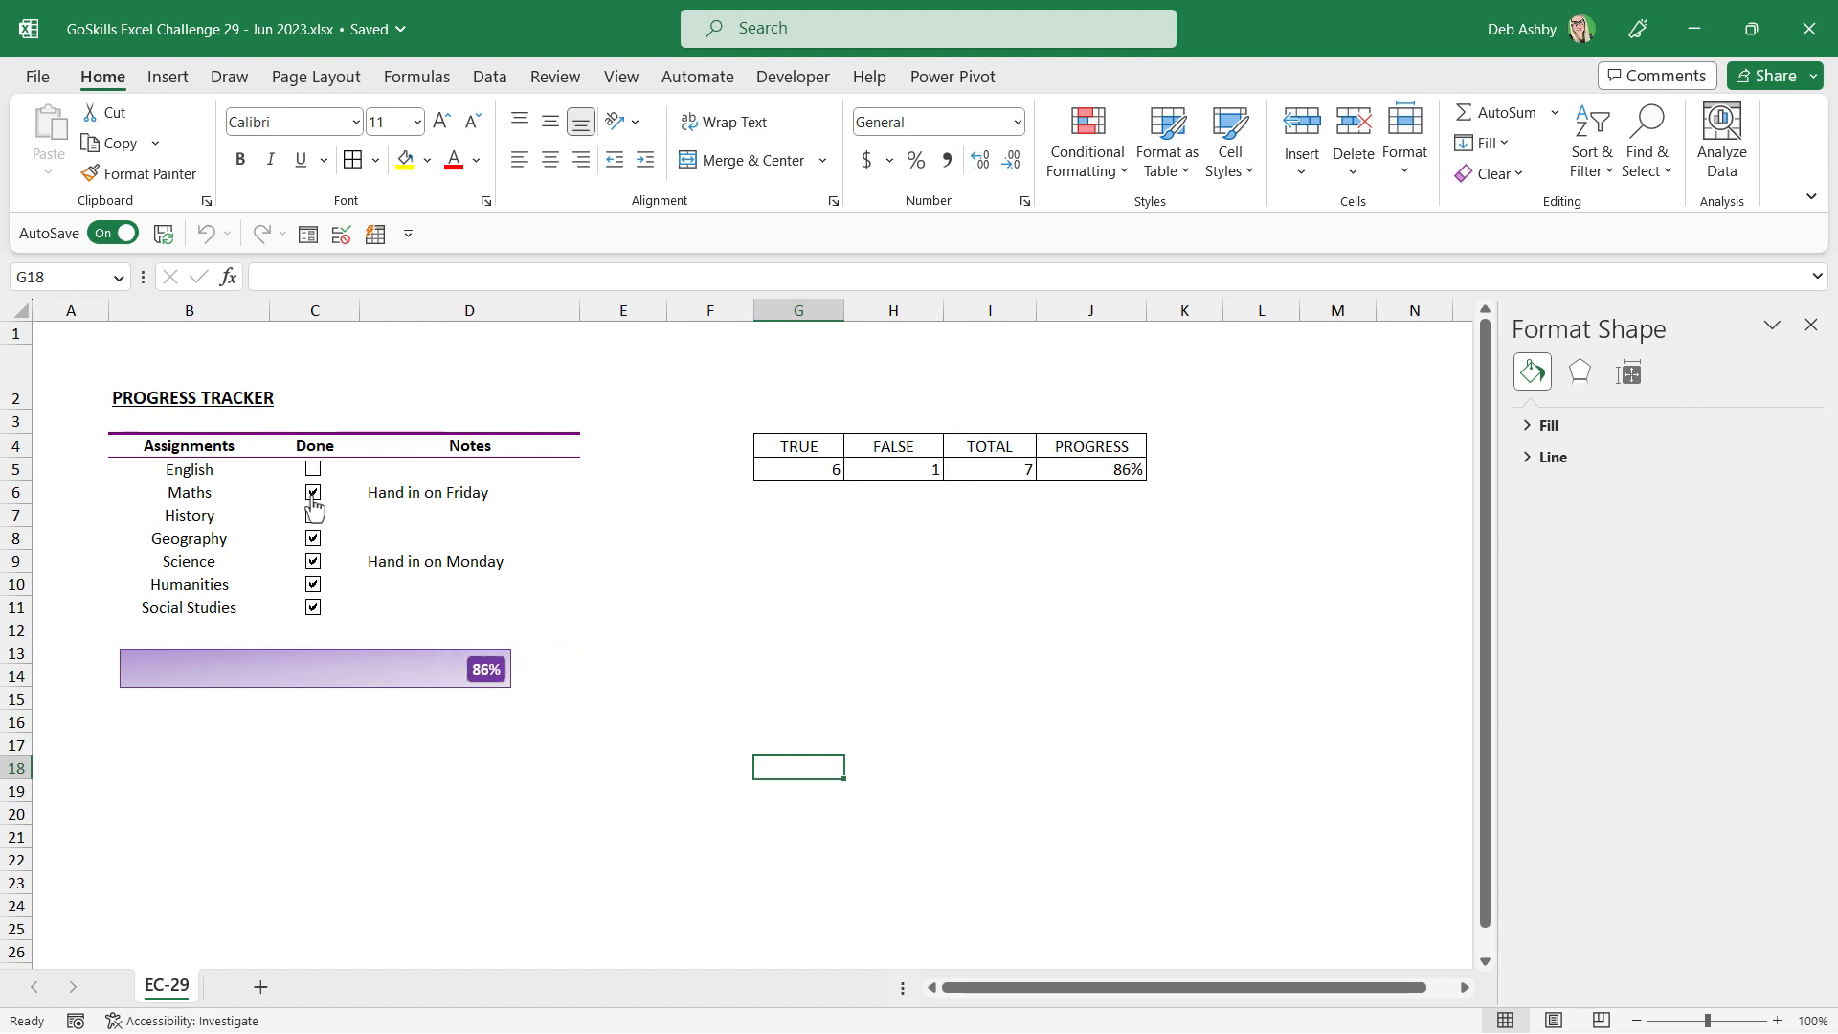
{"action": "left_click", "coordinate": [313, 492]}
{"action": "left_click", "coordinate": [316, 540]}
{"action": "left_click", "coordinate": [315, 562]}
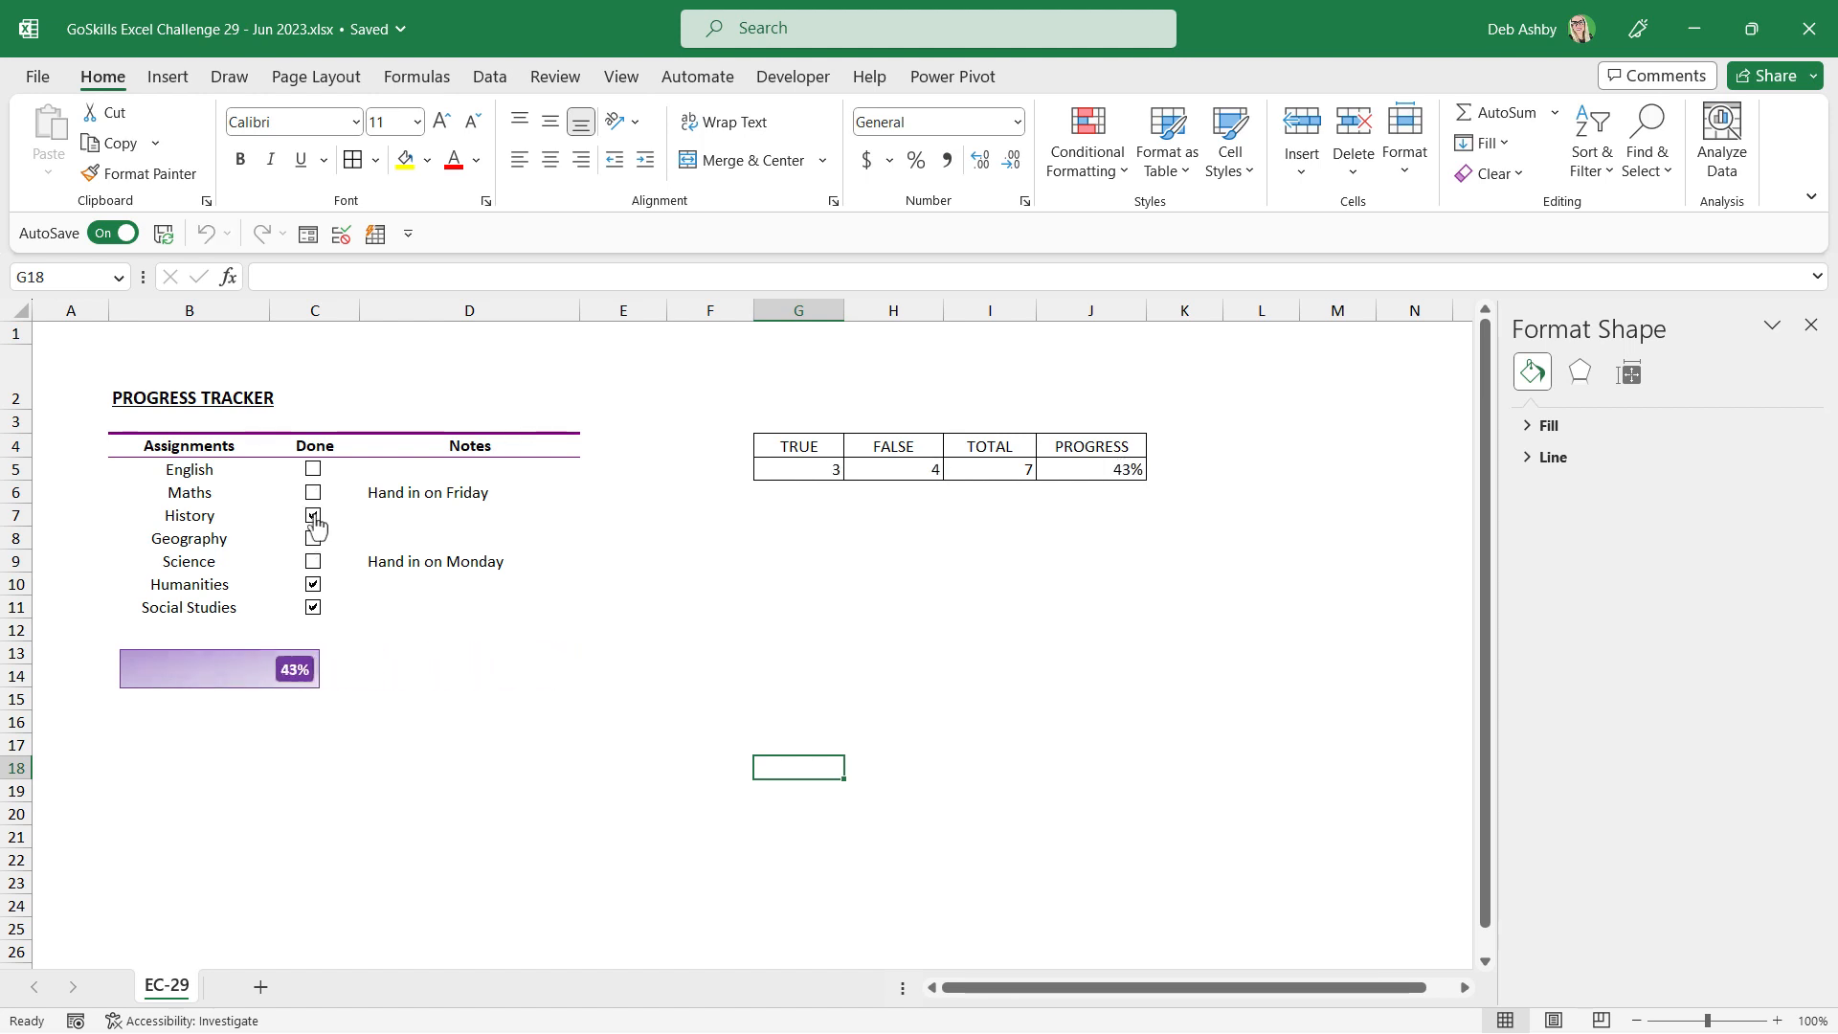
{"action": "left_click", "coordinate": [313, 492]}
{"action": "left_click", "coordinate": [313, 469]}
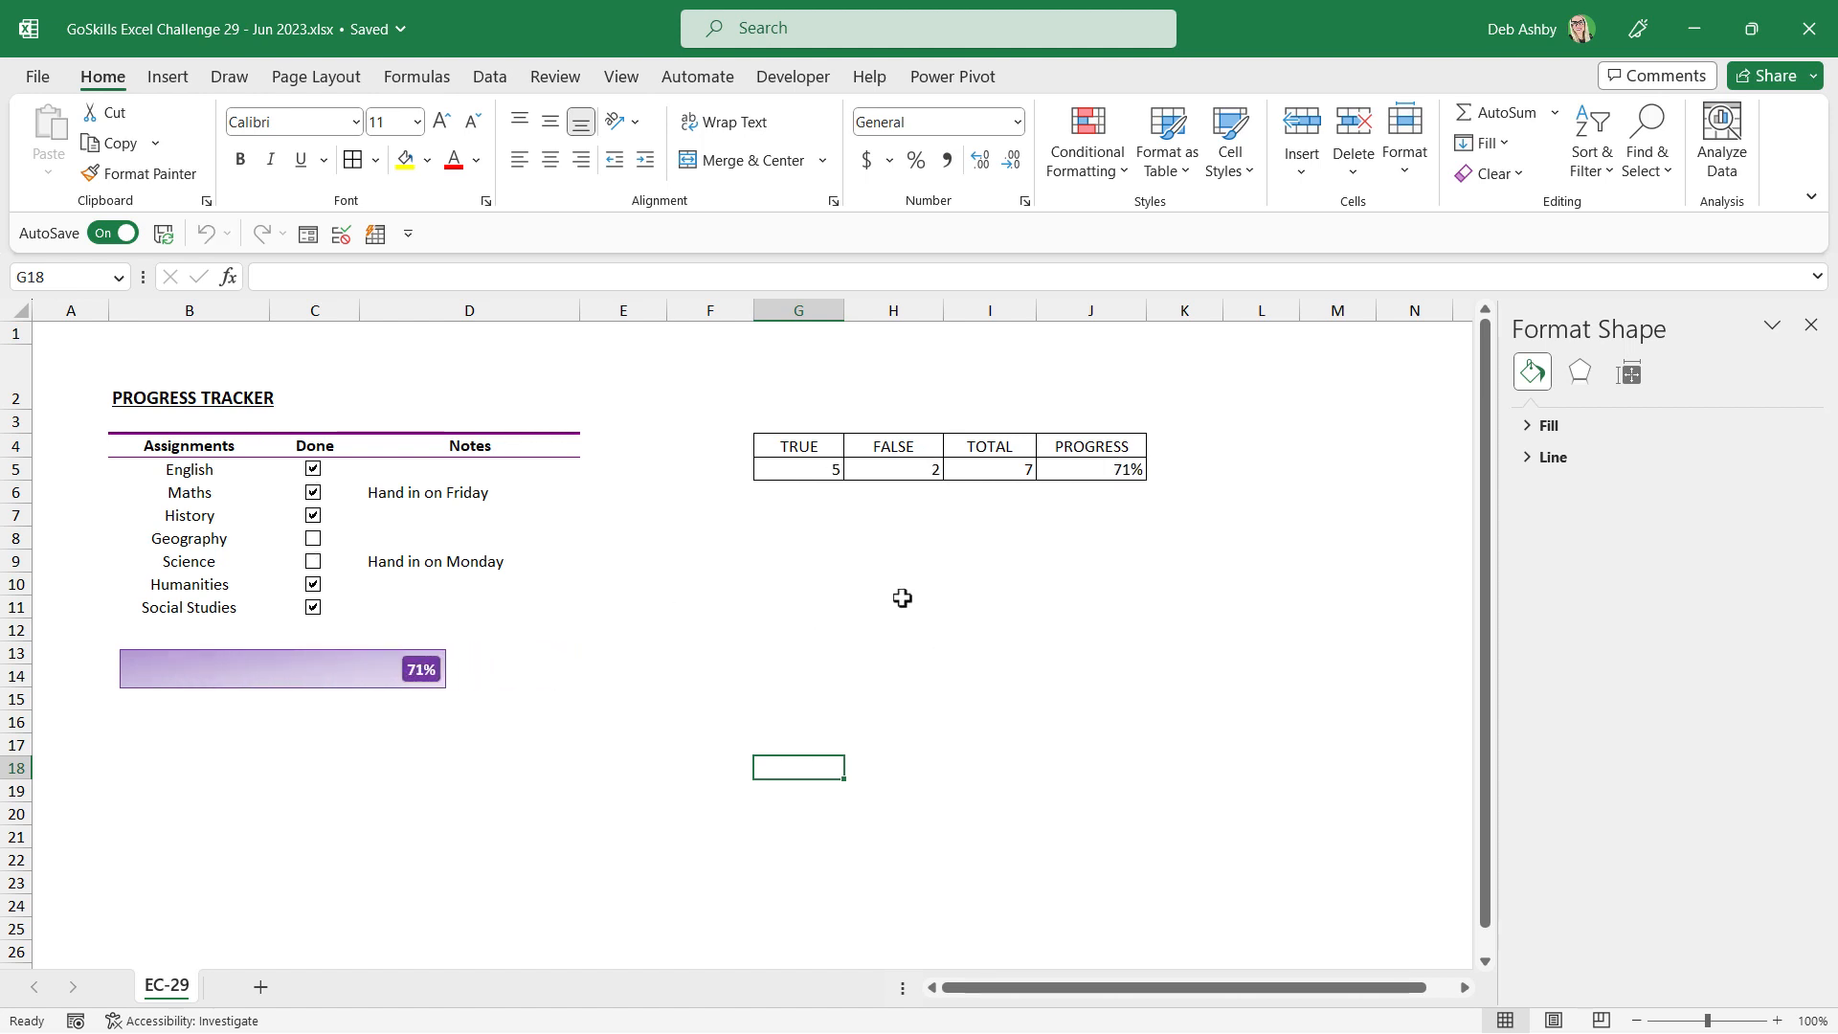
Try hiding the helper columns G to J, and undo the hiding
{"action": "left_click_drag", "start_coordinate": [799, 309], "coordinate": [1110, 307]}
{"action": "right_click", "coordinate": [1110, 305]}
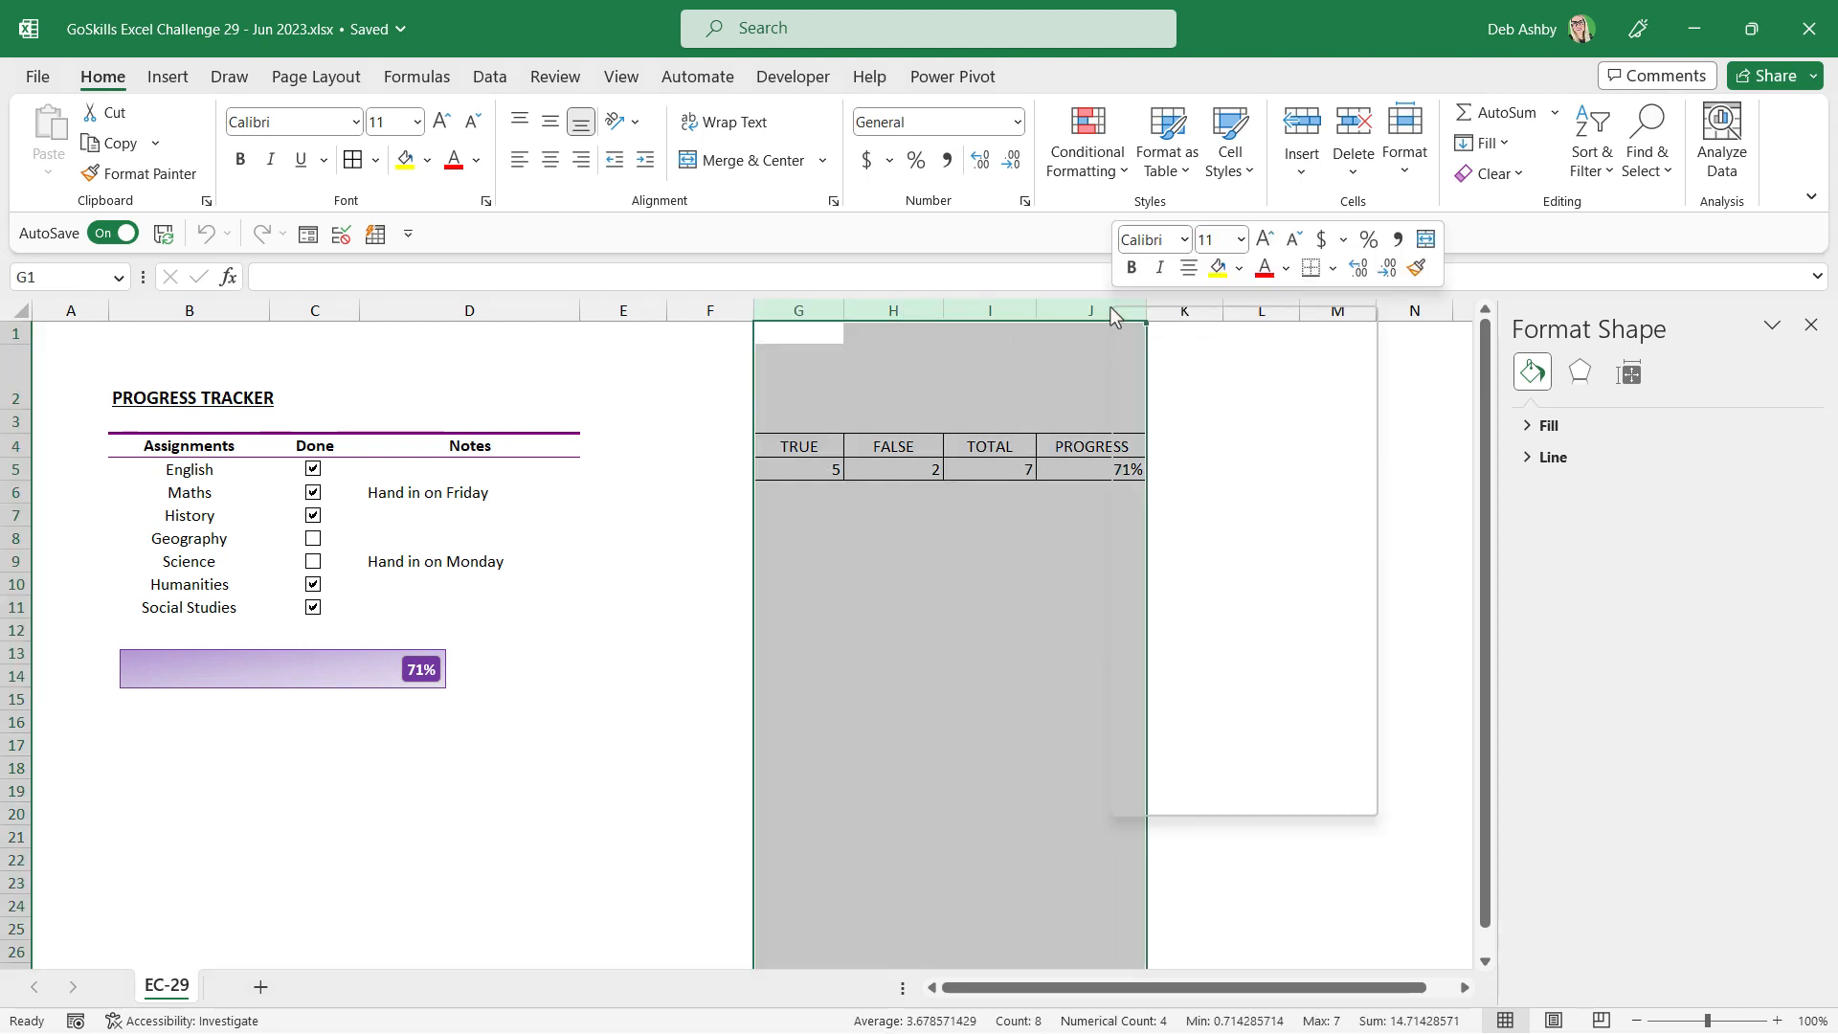
{"action": "left_click", "coordinate": [1172, 726]}
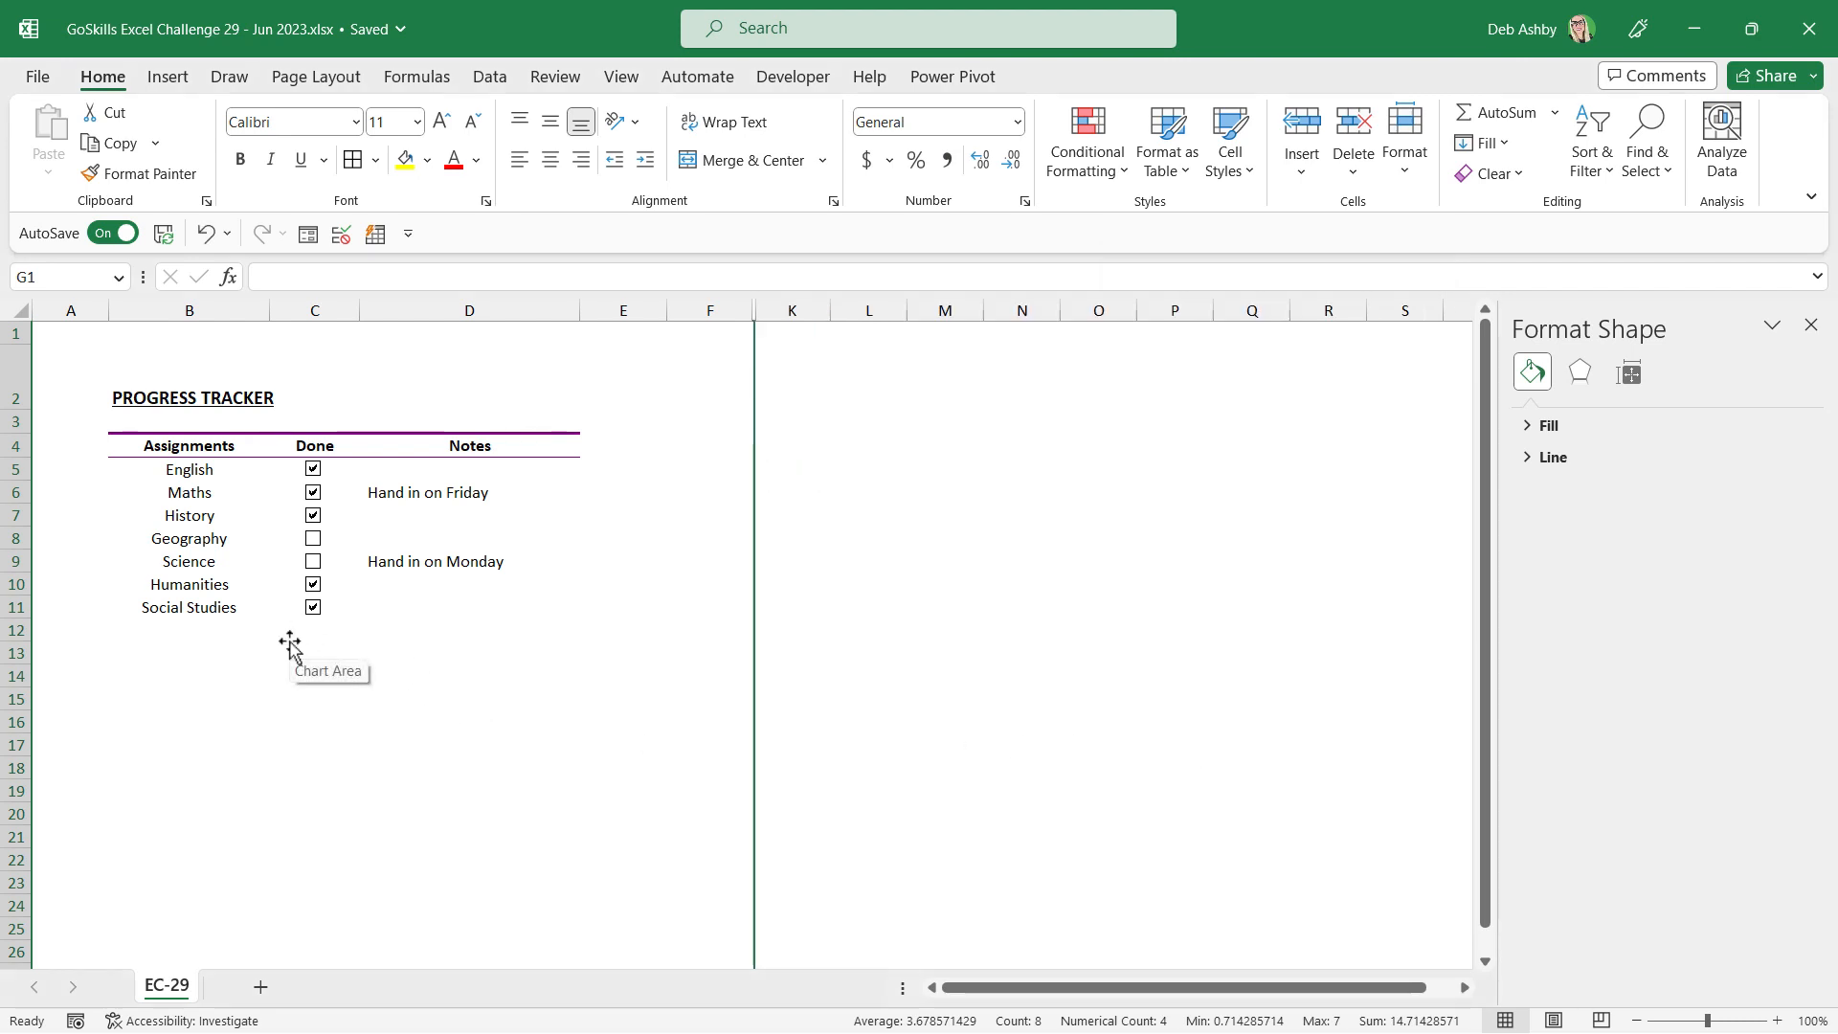
{"action": "left_click", "coordinate": [205, 234]}
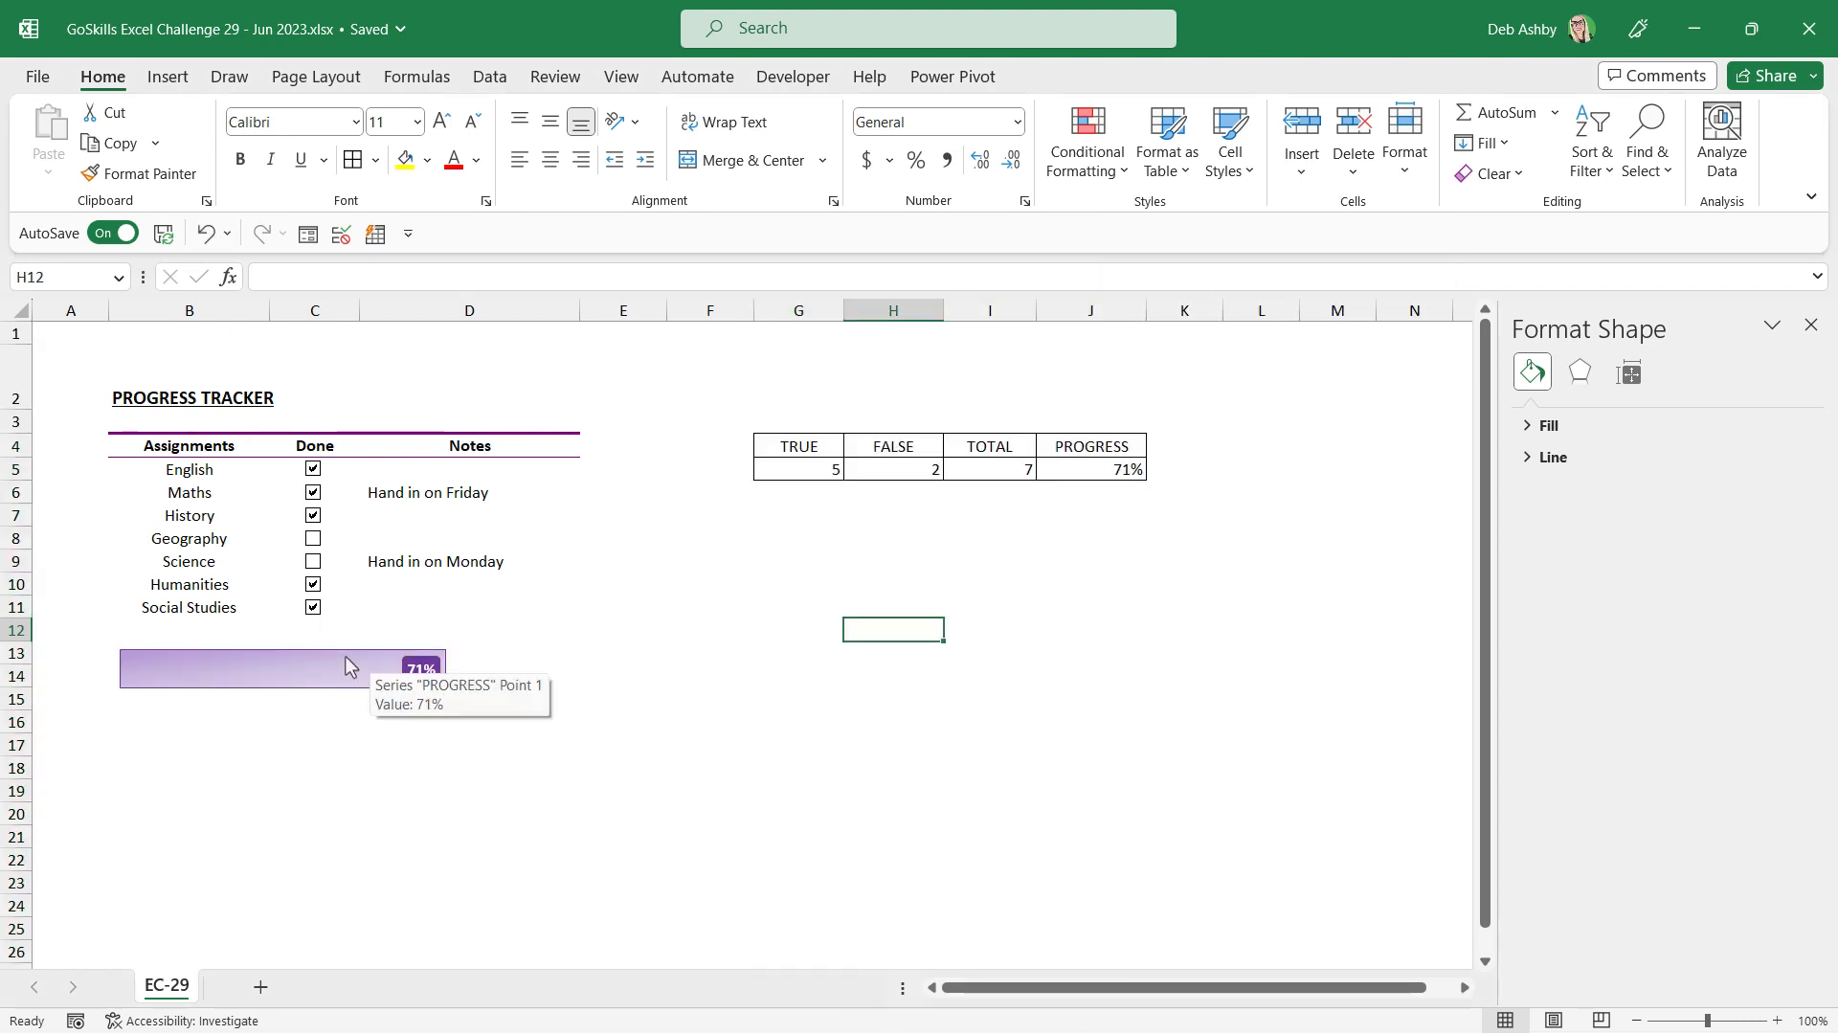
Set the progress chart's data source to show data in hidden rows and columns
{"action": "left_click", "coordinate": [345, 657]}
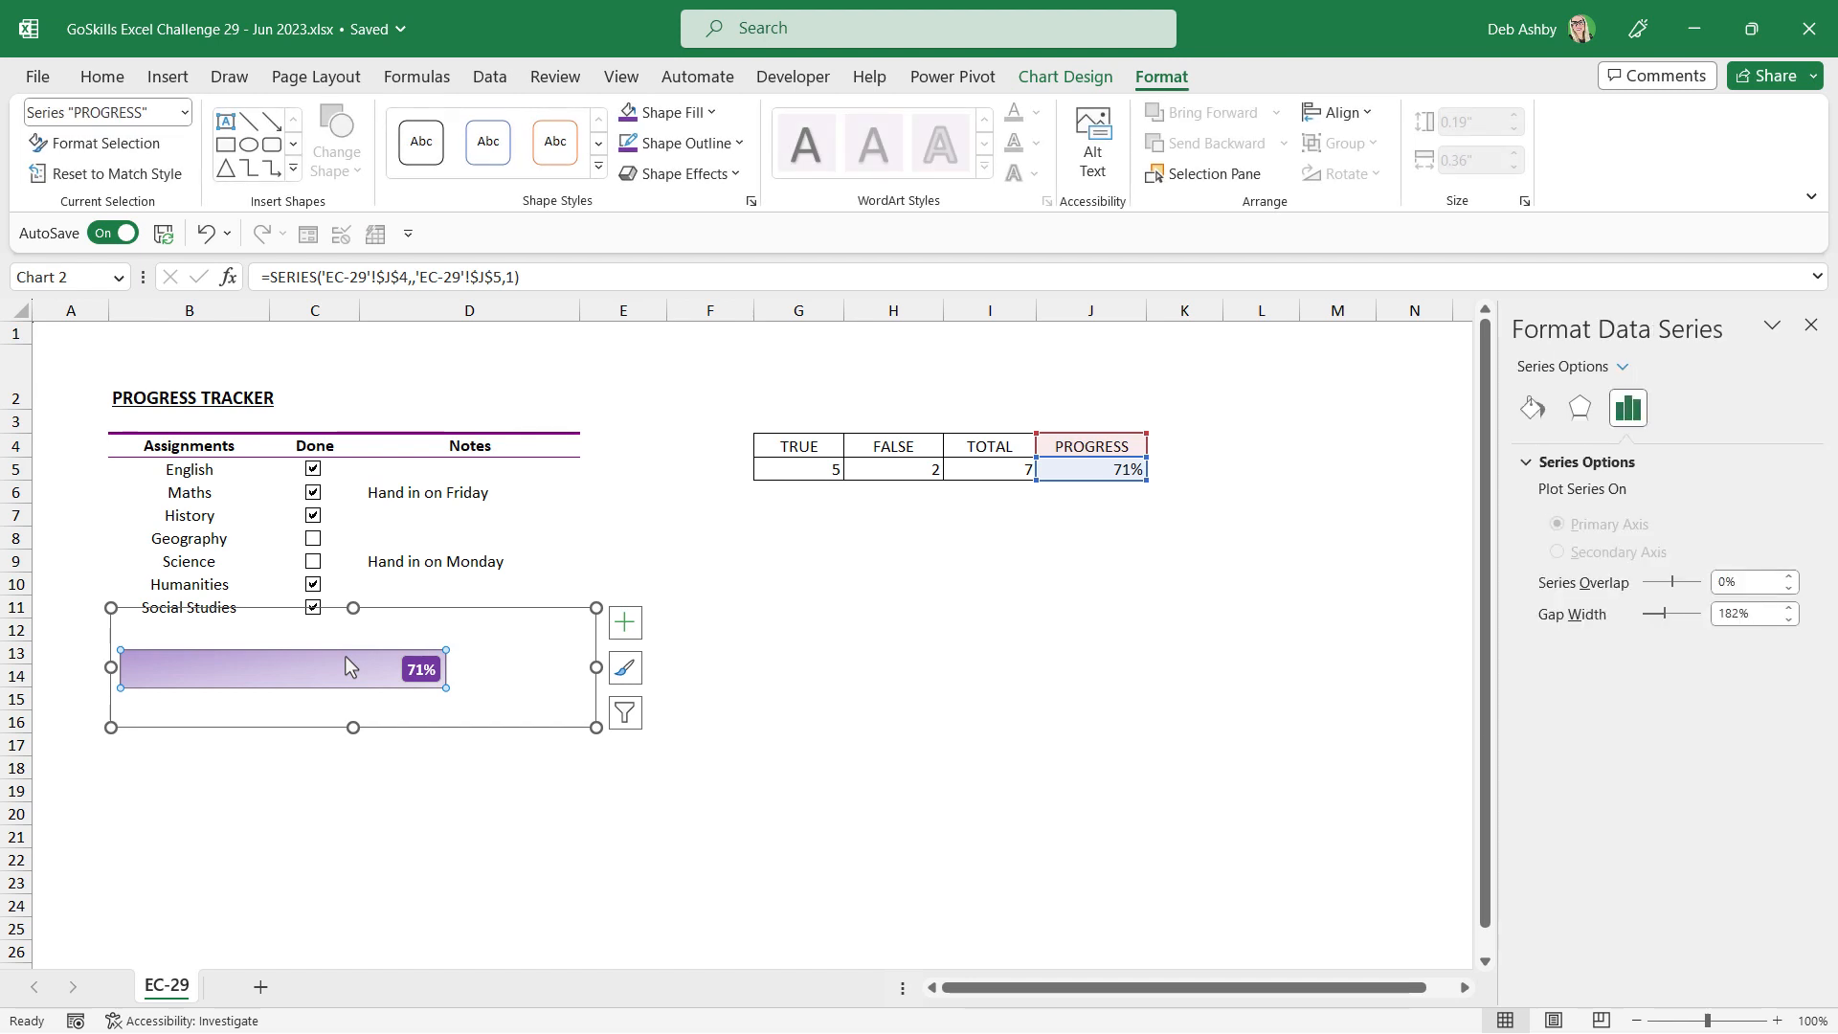
{"action": "right_click", "coordinate": [346, 659]}
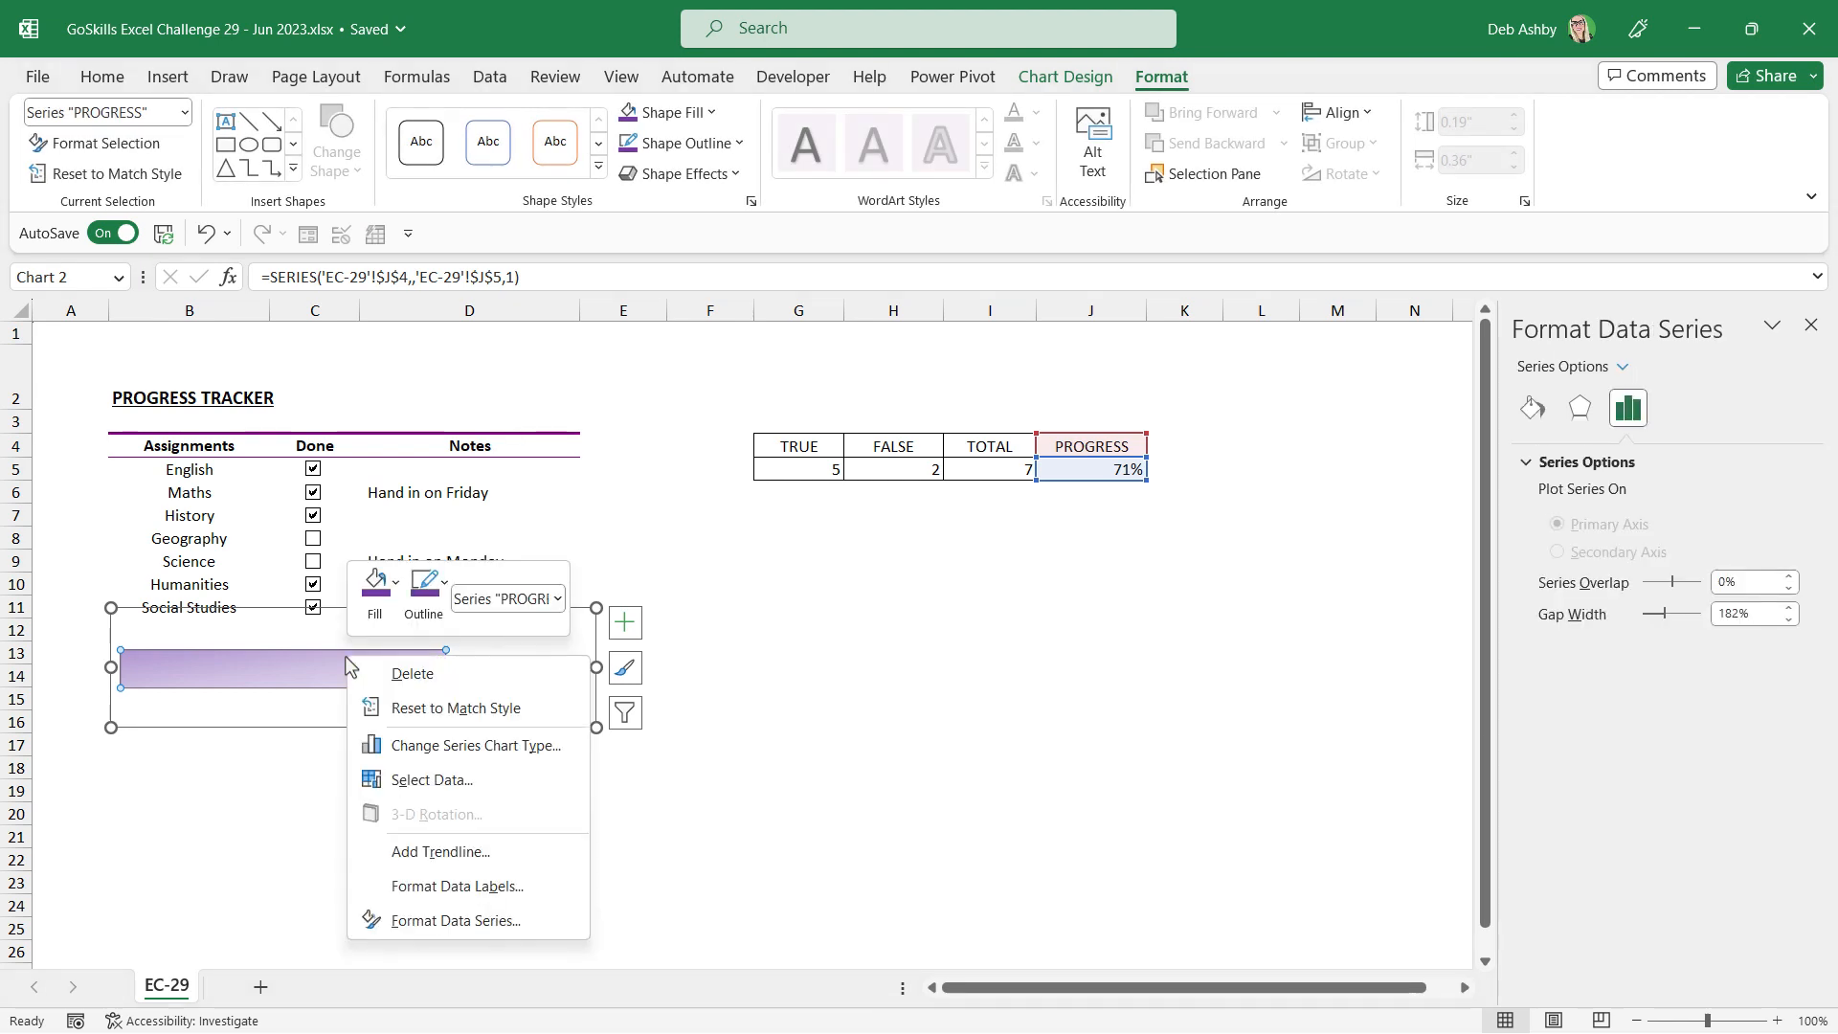
{"action": "left_click", "coordinate": [468, 779]}
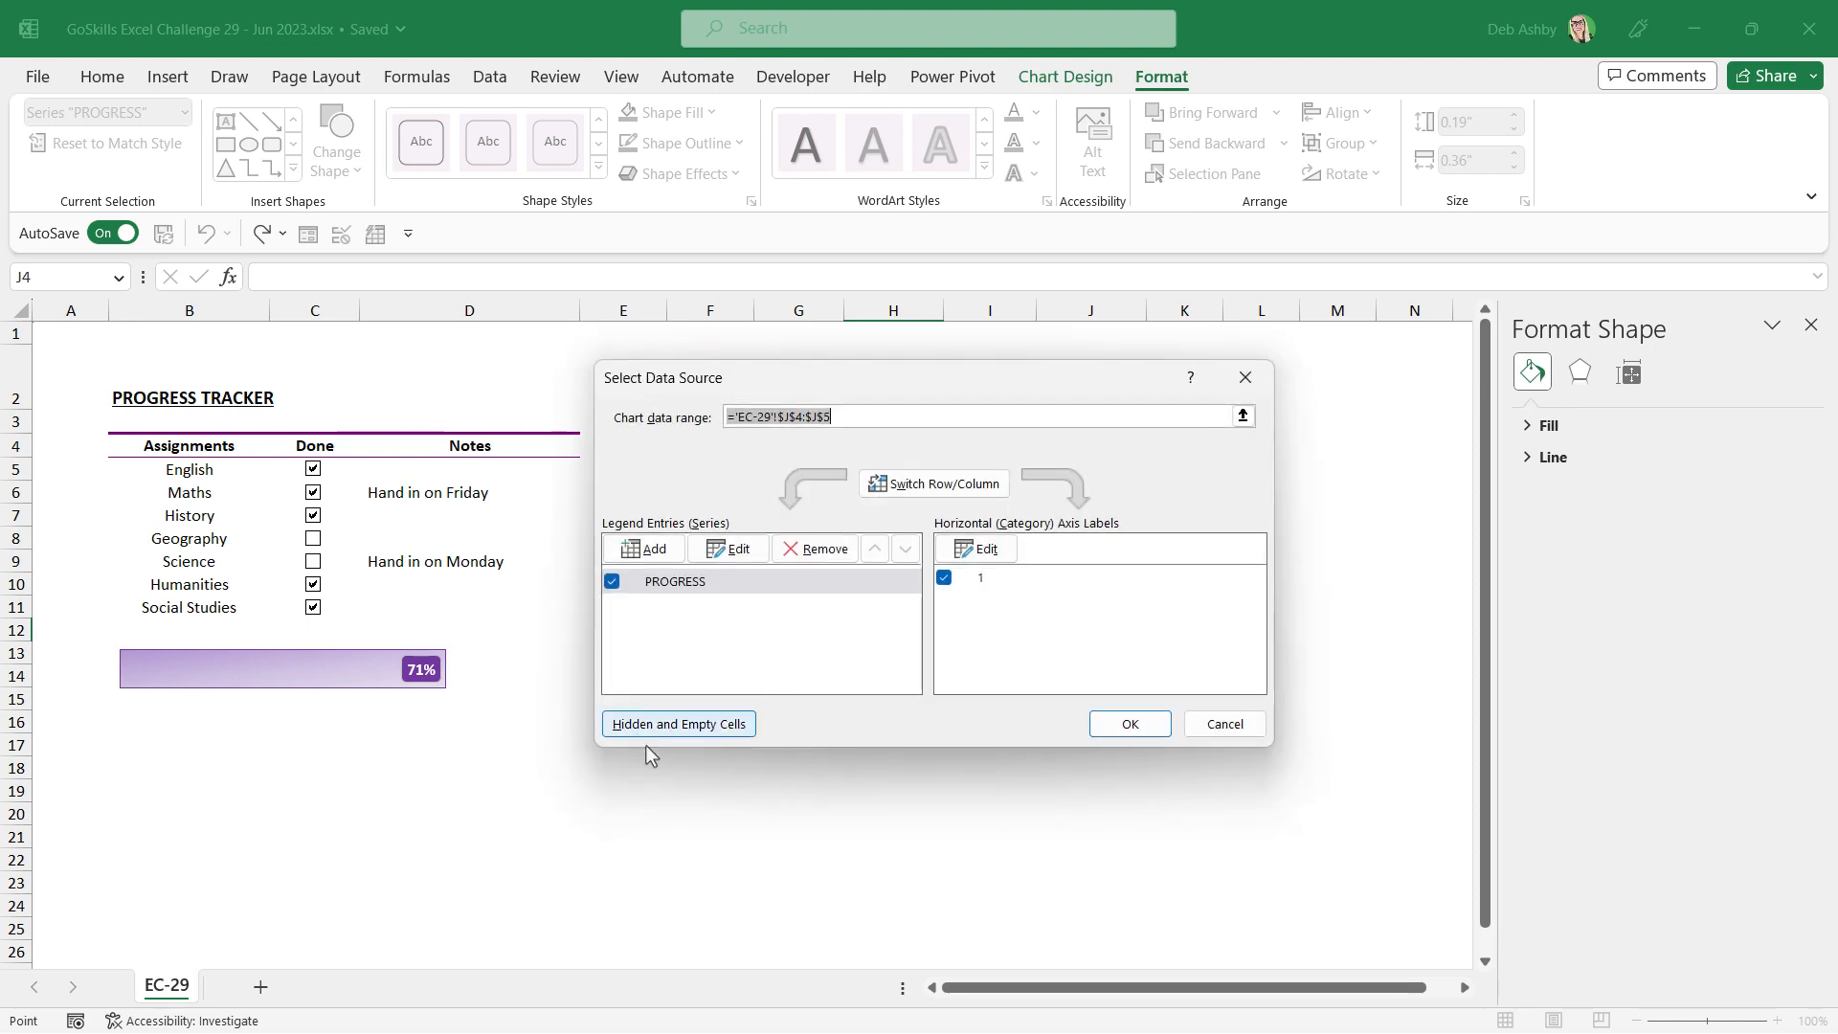
{"action": "left_click", "coordinate": [703, 730]}
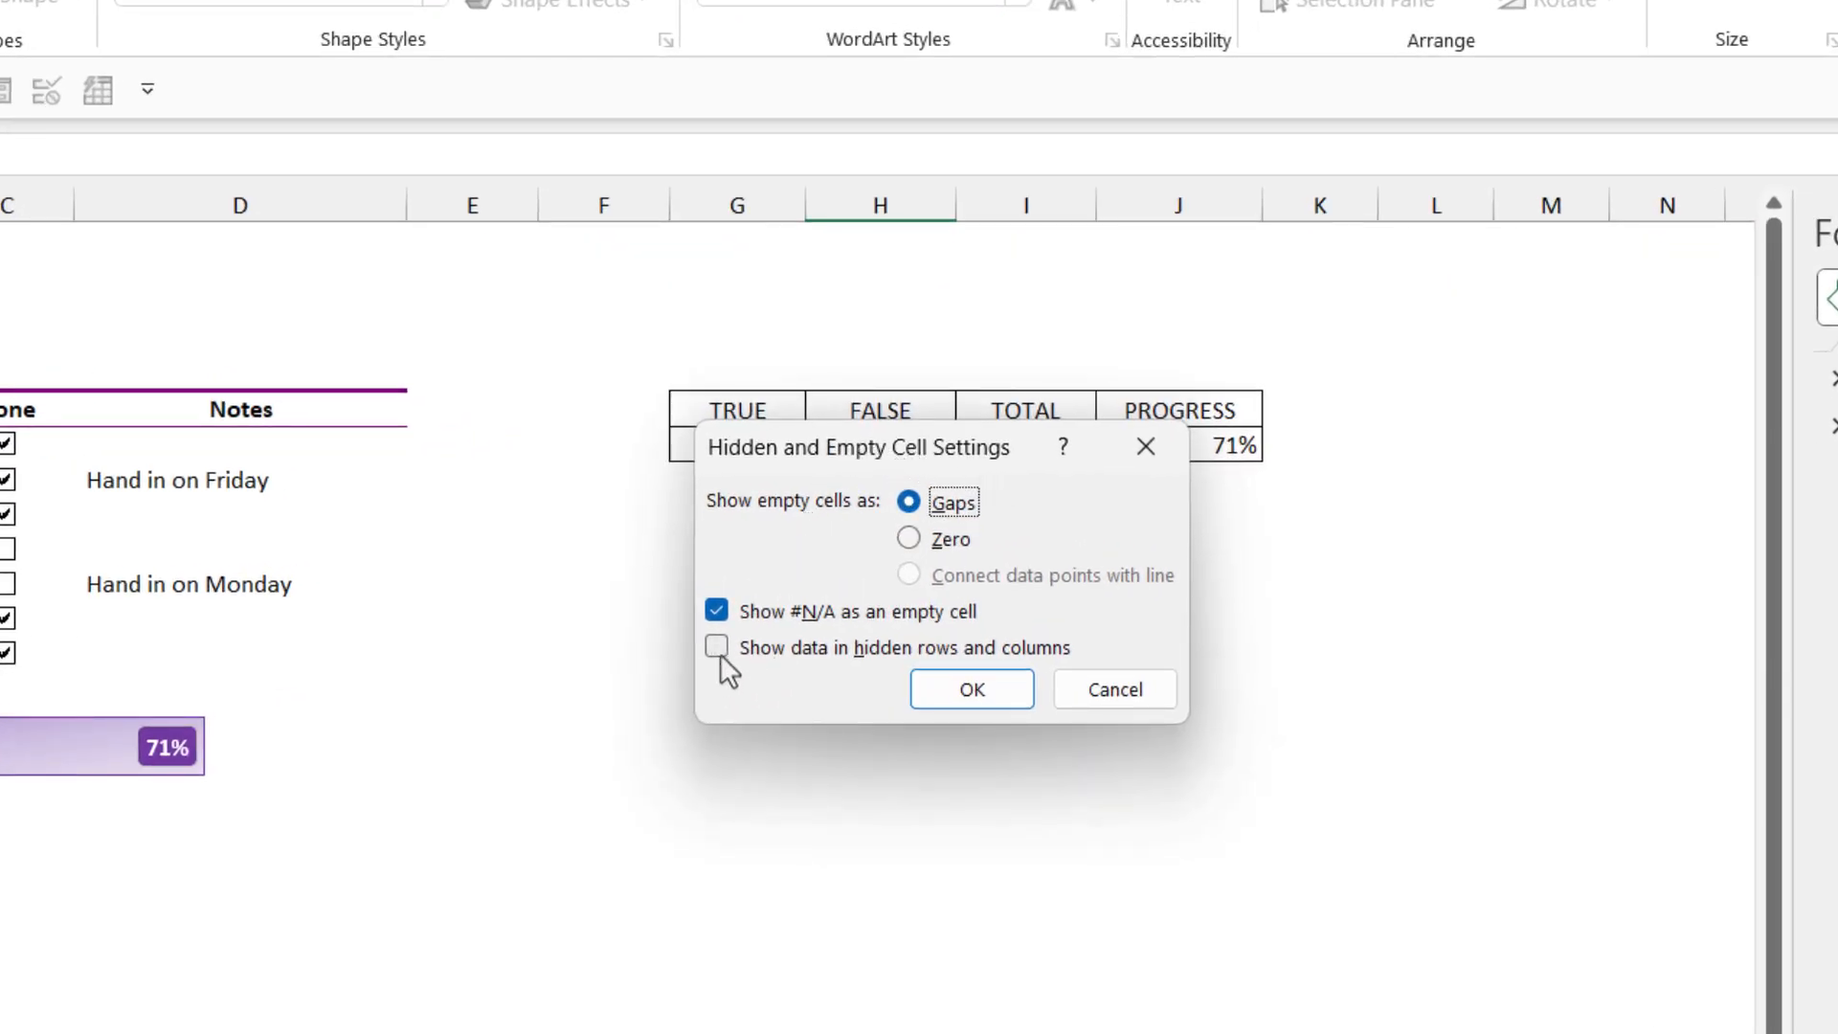
{"action": "left_click", "coordinate": [720, 651]}
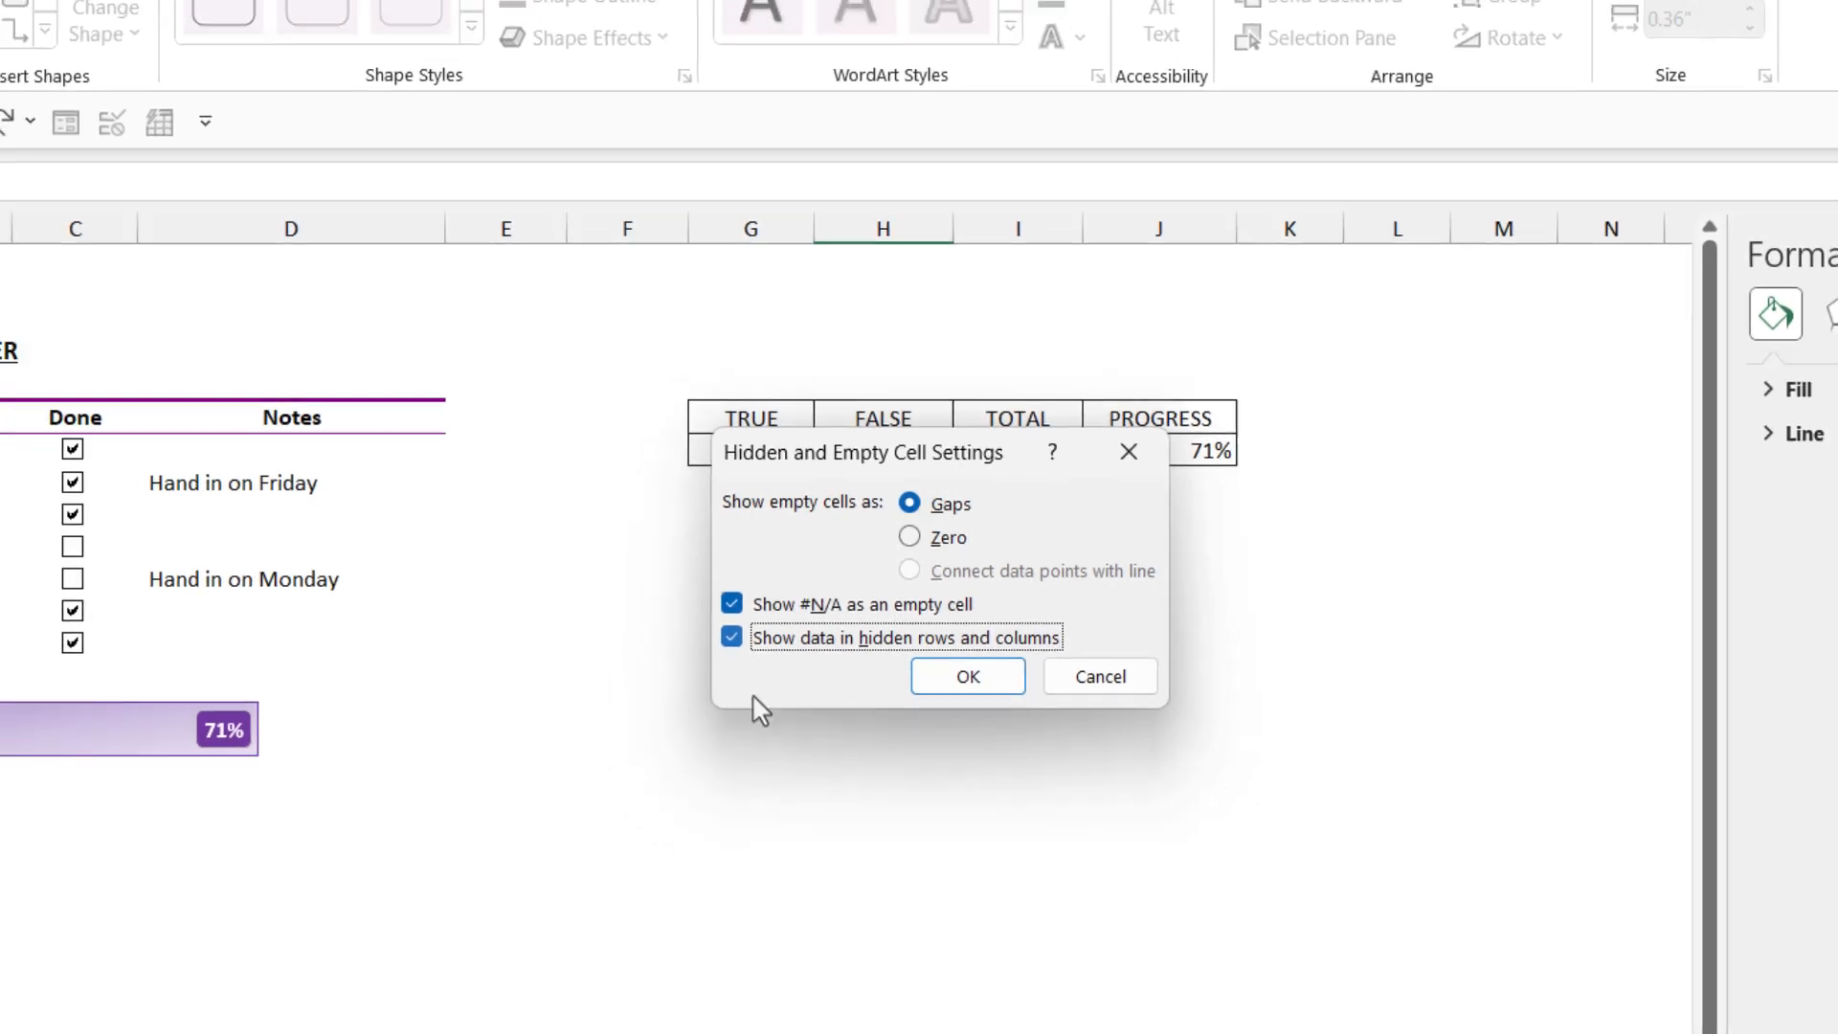
{"action": "left_click", "coordinate": [968, 676]}
Hide columns G to J, which hold the TRUE, FALSE, TOTAL and PROGRESS calculations
{"action": "left_click_drag", "start_coordinate": [750, 228], "coordinate": [1112, 225]}
{"action": "left_click_drag", "start_coordinate": [1056, 306], "coordinate": [1059, 304]}
{"action": "right_click", "coordinate": [1059, 305]}
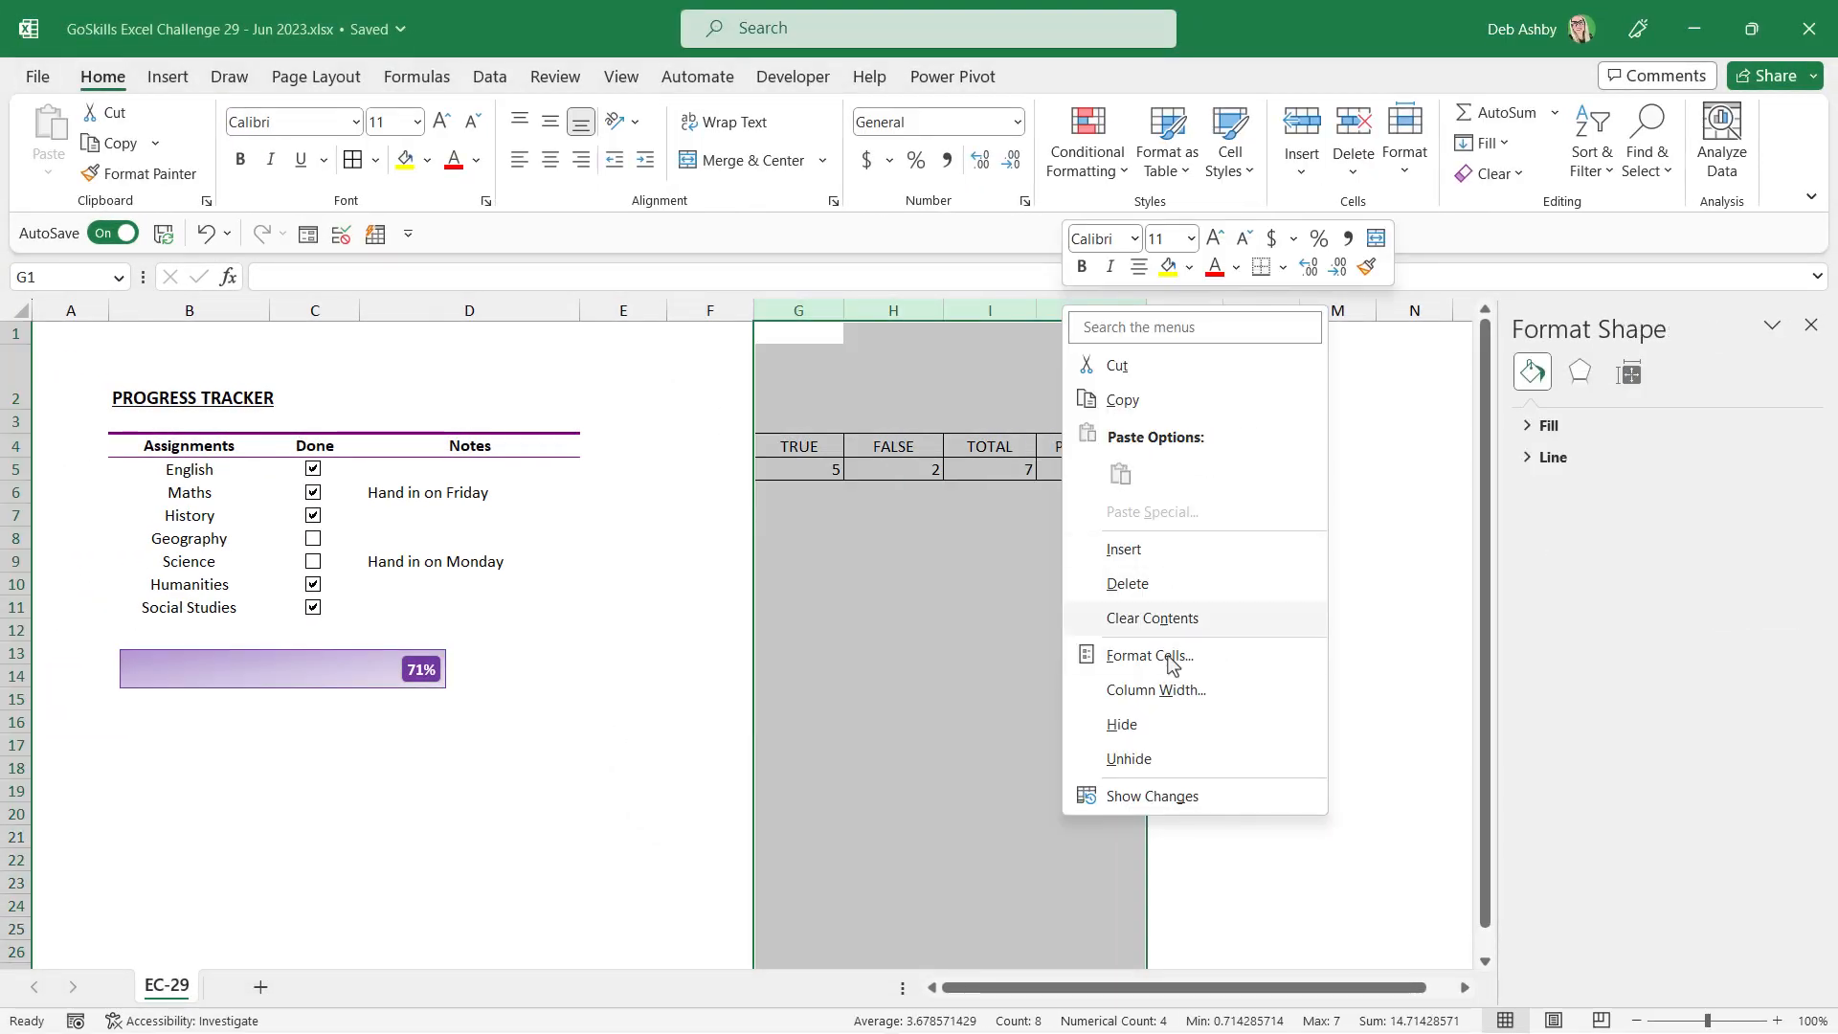
{"action": "left_click", "coordinate": [1139, 724]}
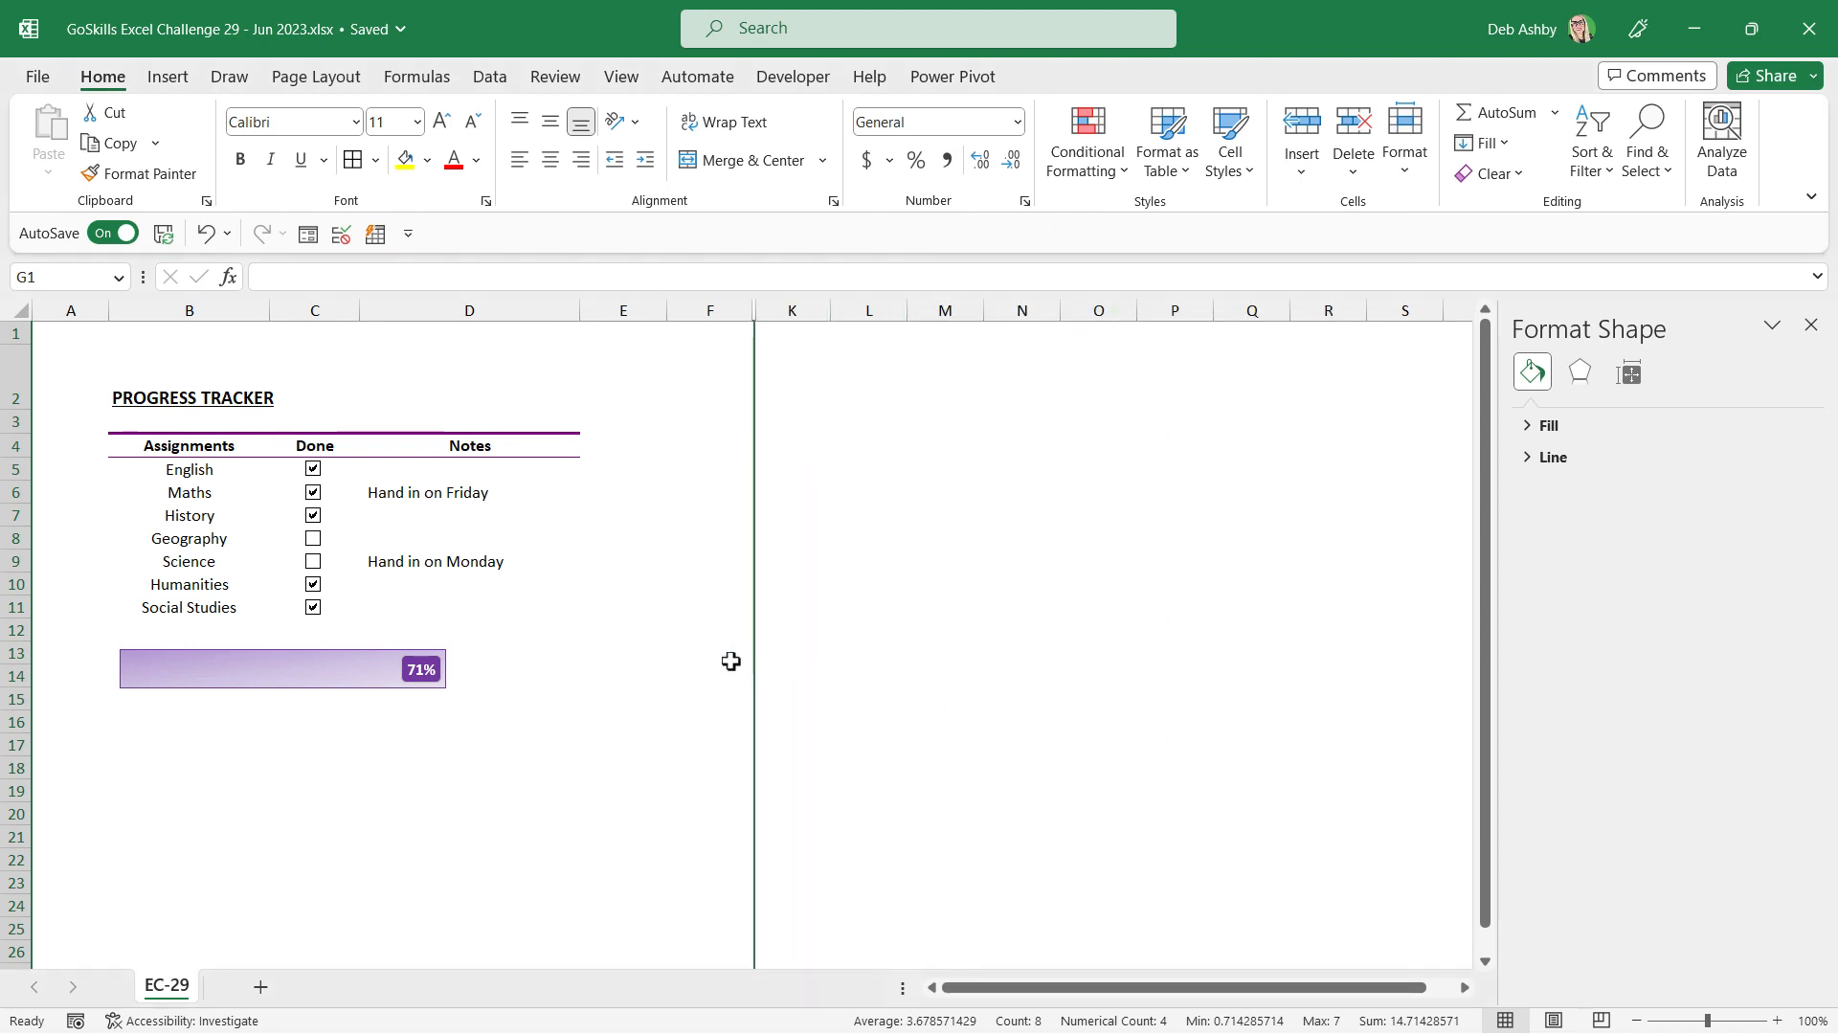
{"action": "left_click", "coordinate": [943, 578]}
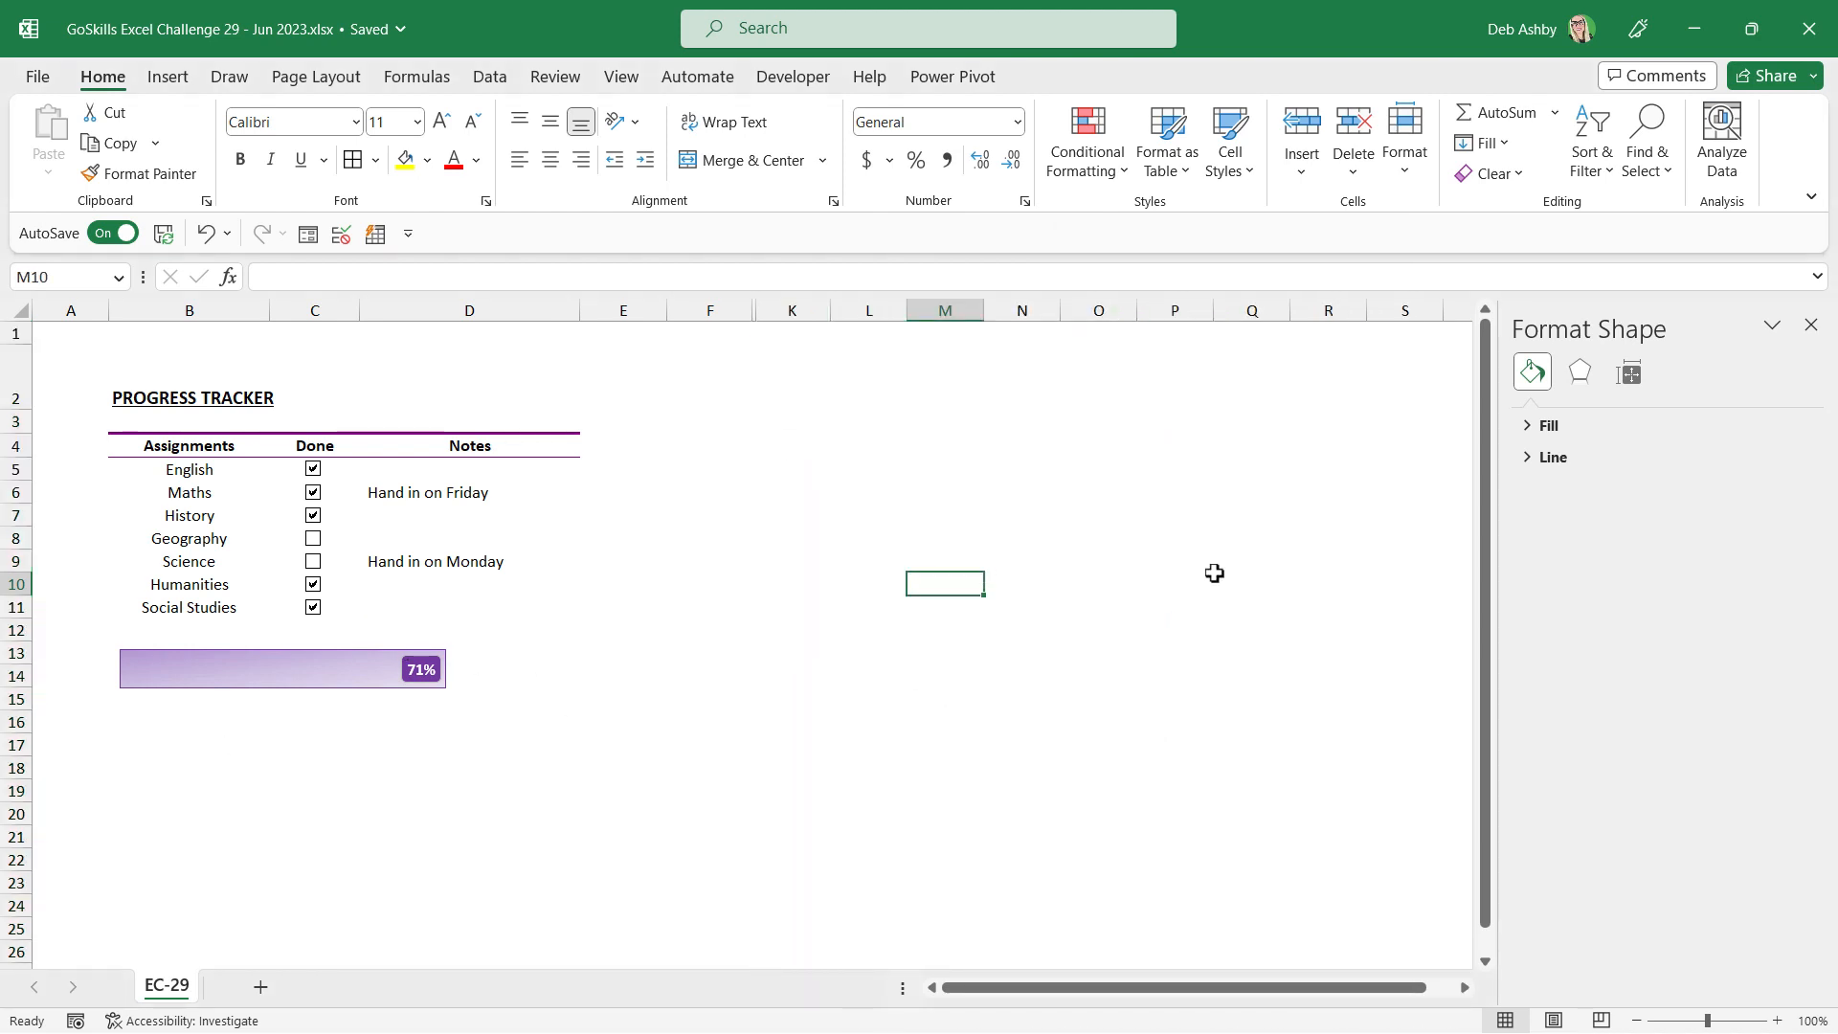